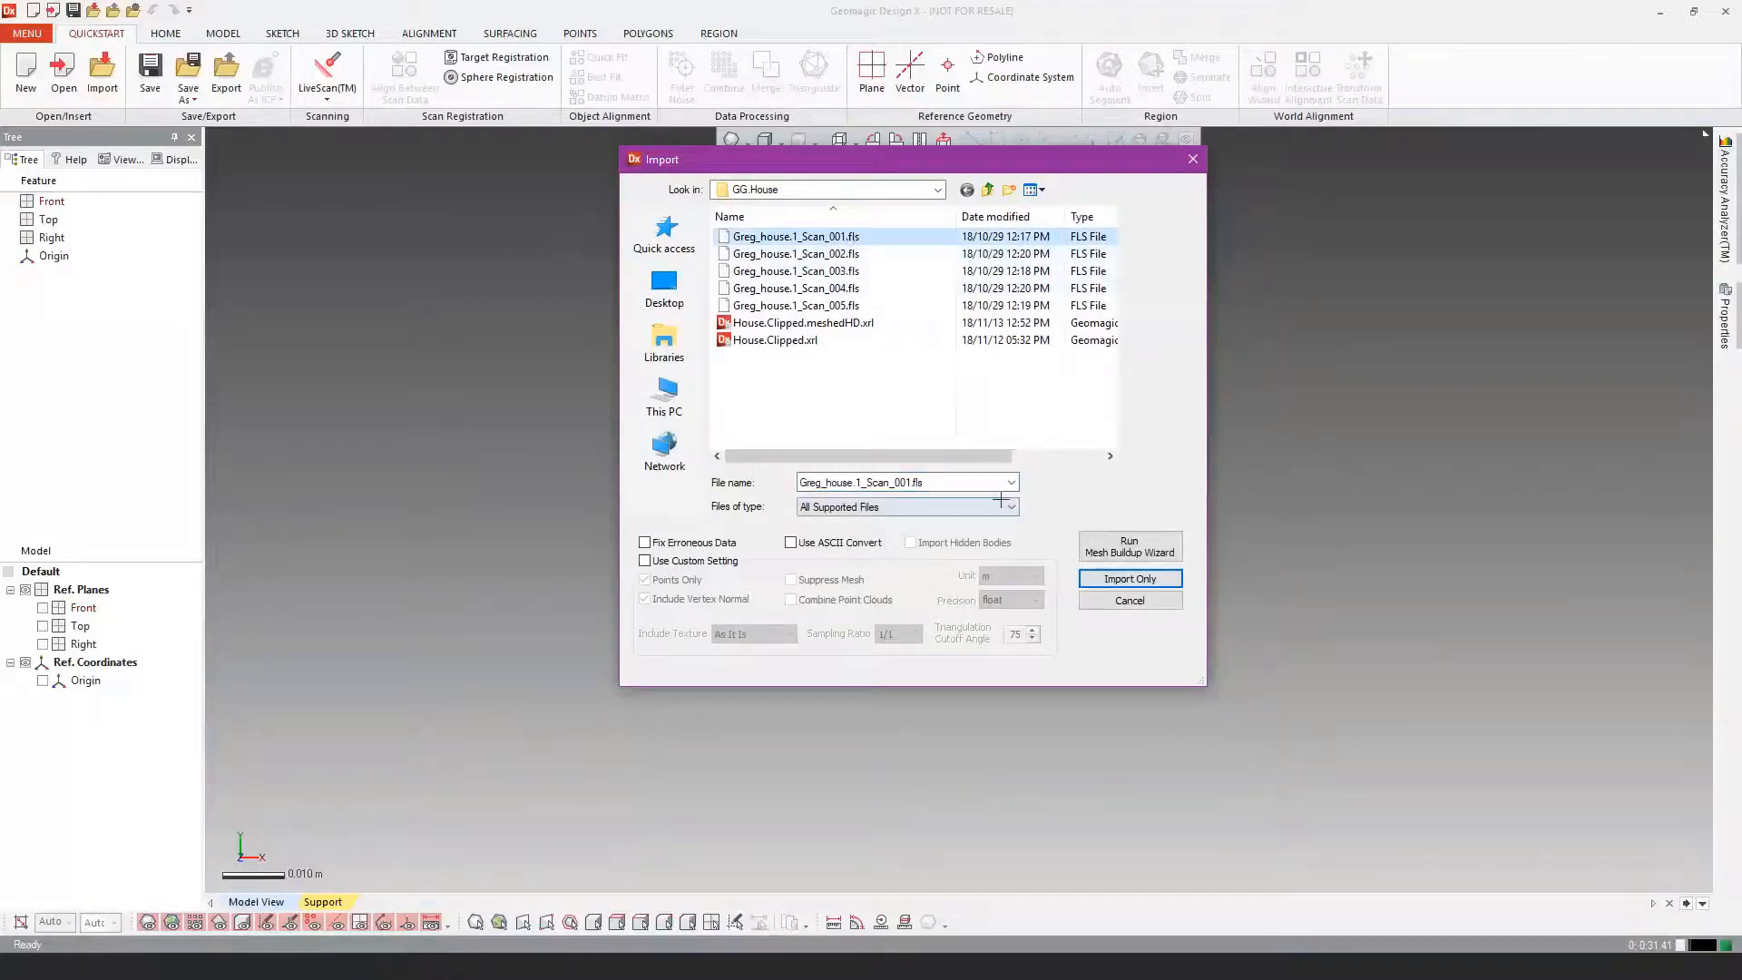
Step: Review the supported import file formats and keep All Supported Files as the file type
{"action": "left_click", "coordinate": [937, 504]}
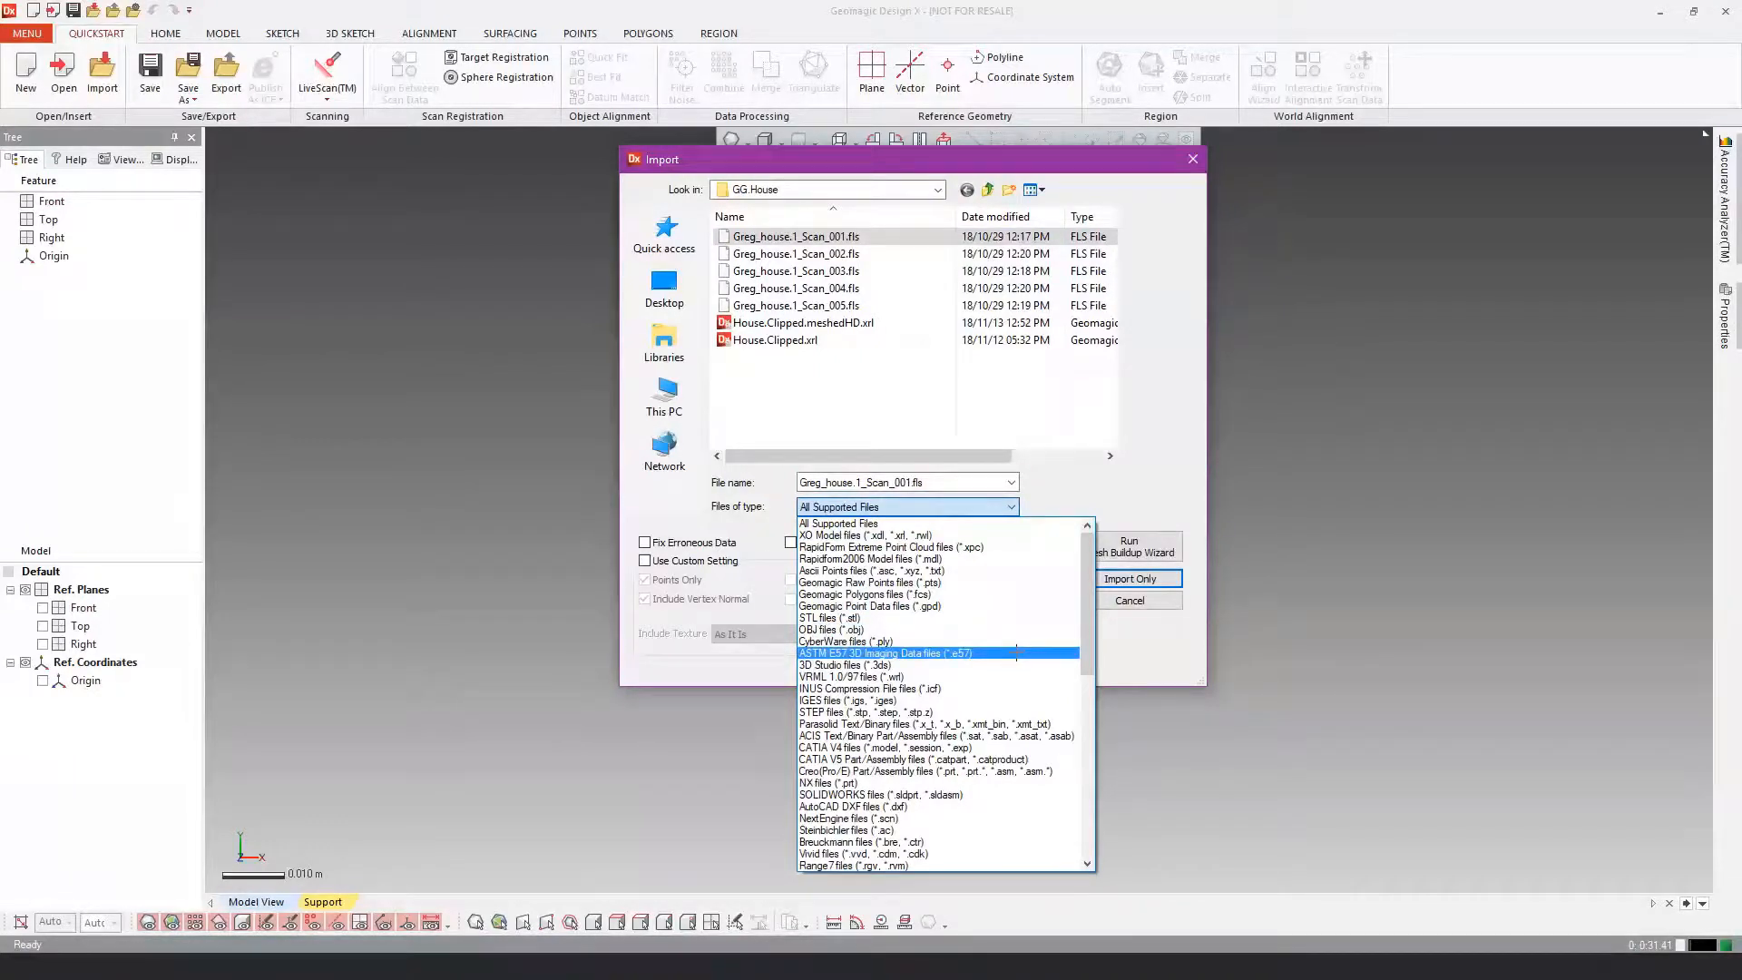
{"action": "scroll", "coordinate": [1016, 651], "scroll_direction": "down", "scroll_amount": 2}
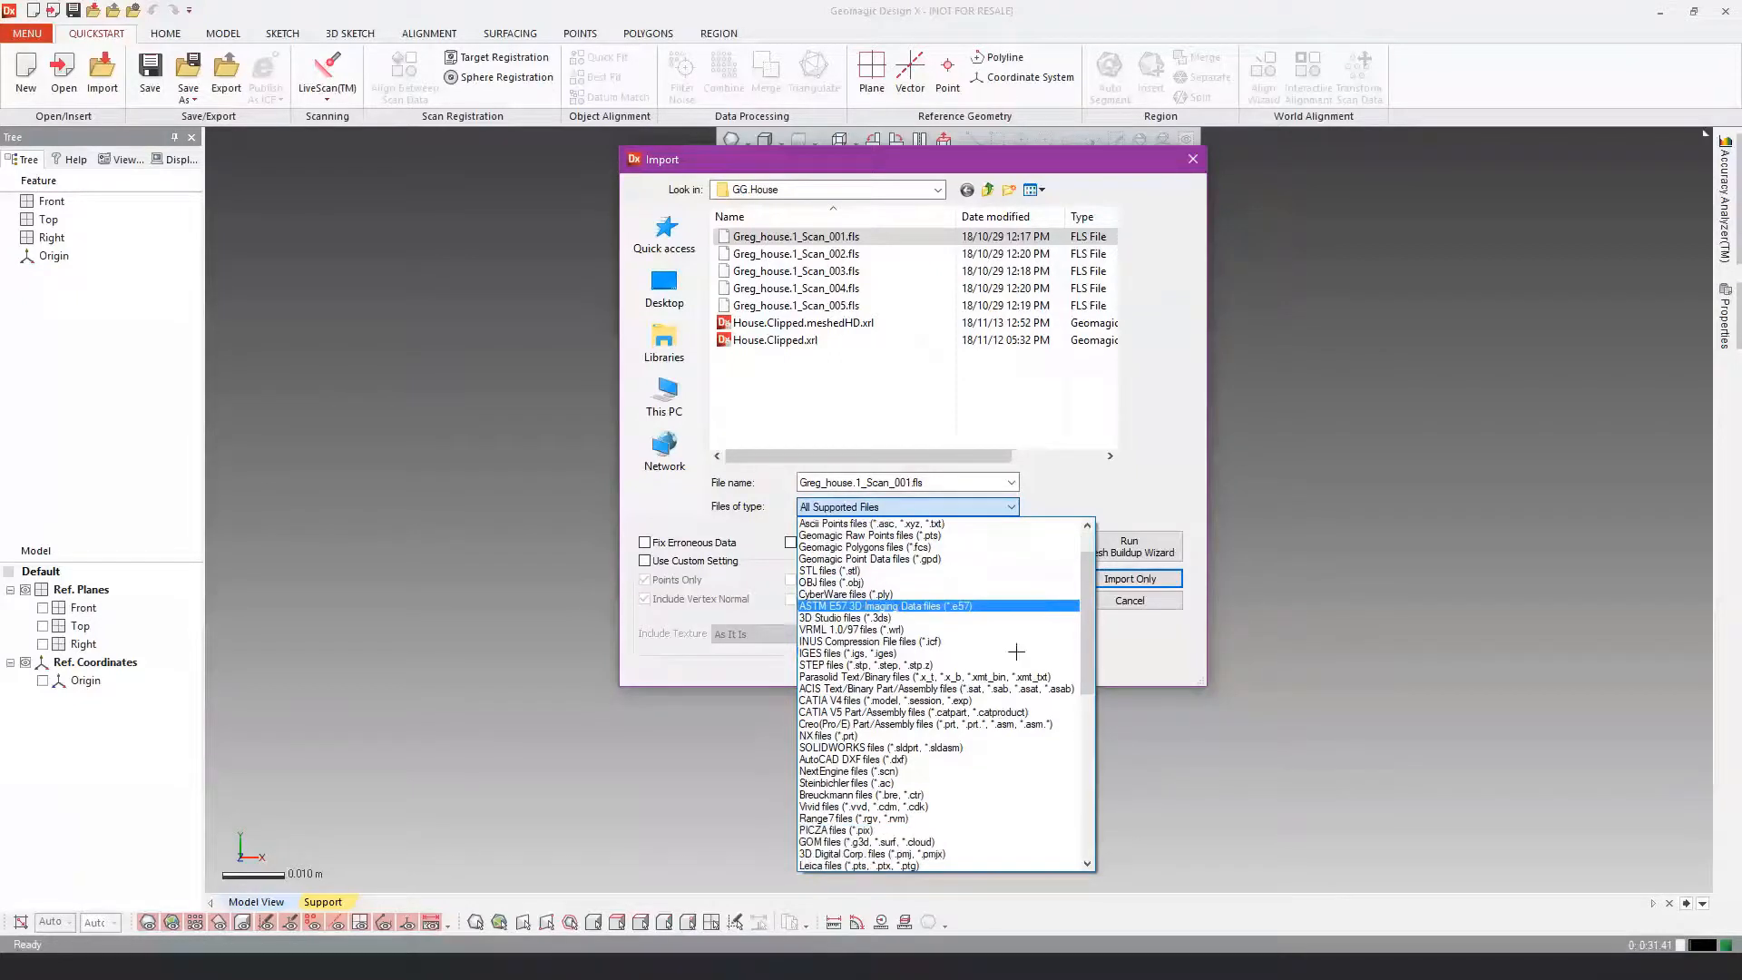
{"action": "scroll", "coordinate": [1021, 670], "scroll_direction": "down", "scroll_amount": 2}
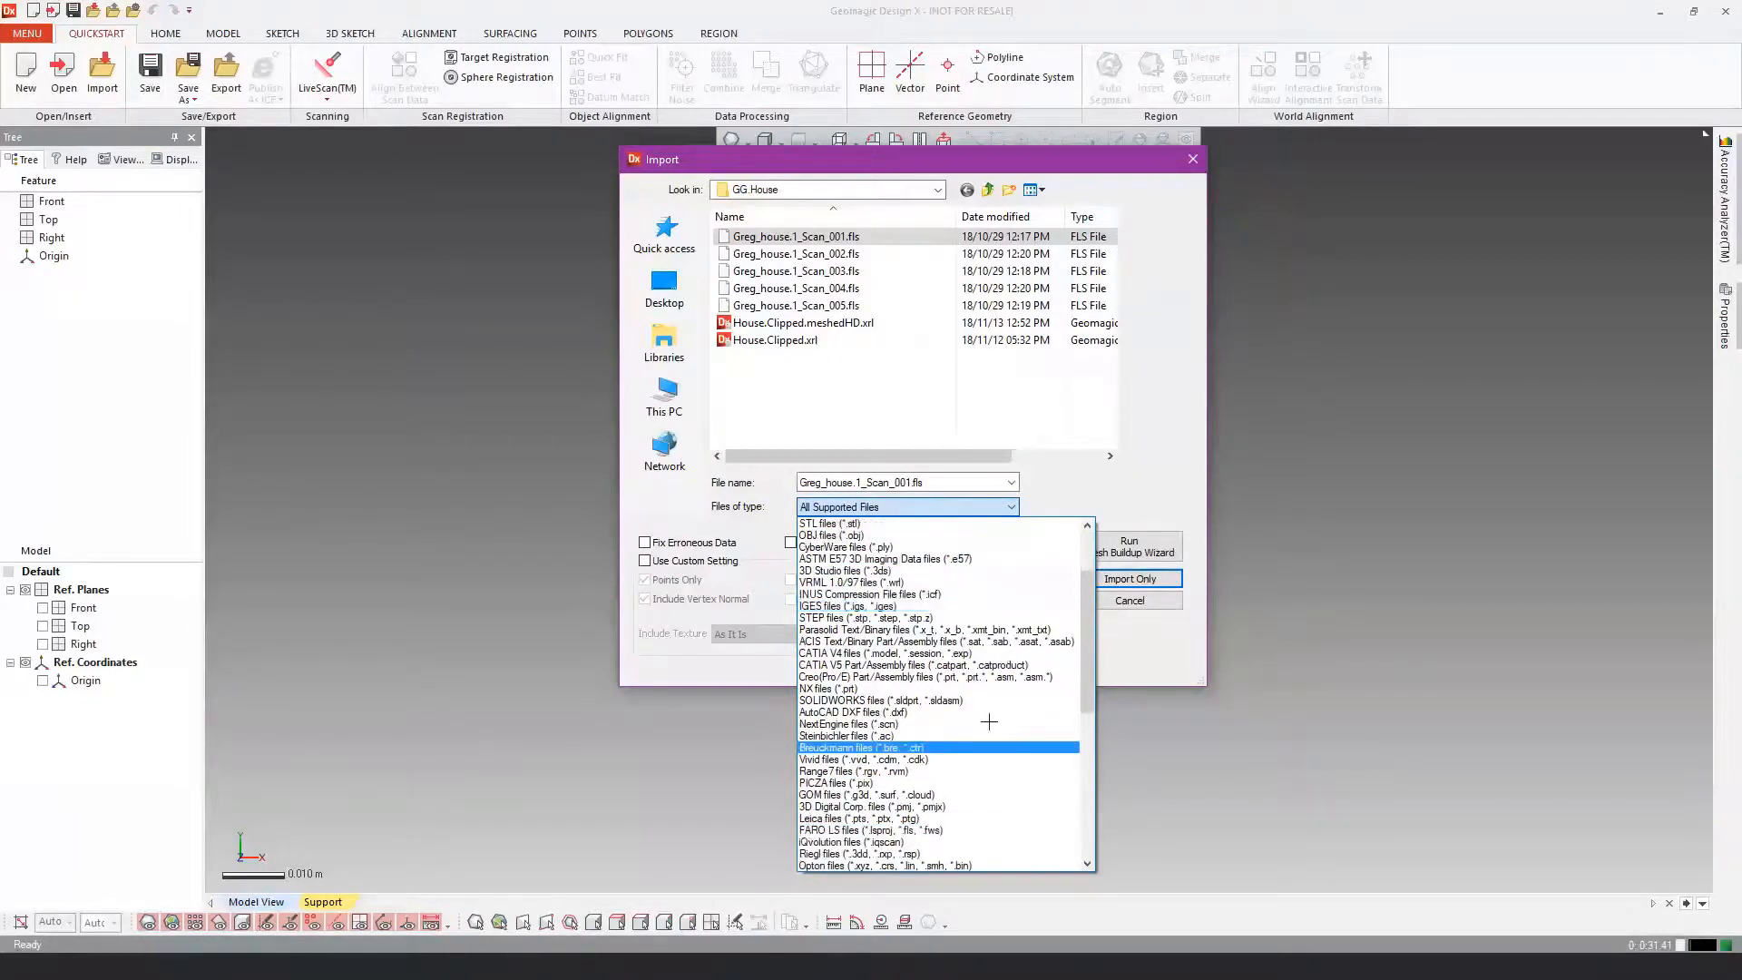
{"action": "scroll", "coordinate": [1007, 658], "scroll_direction": "up", "scroll_amount": 4}
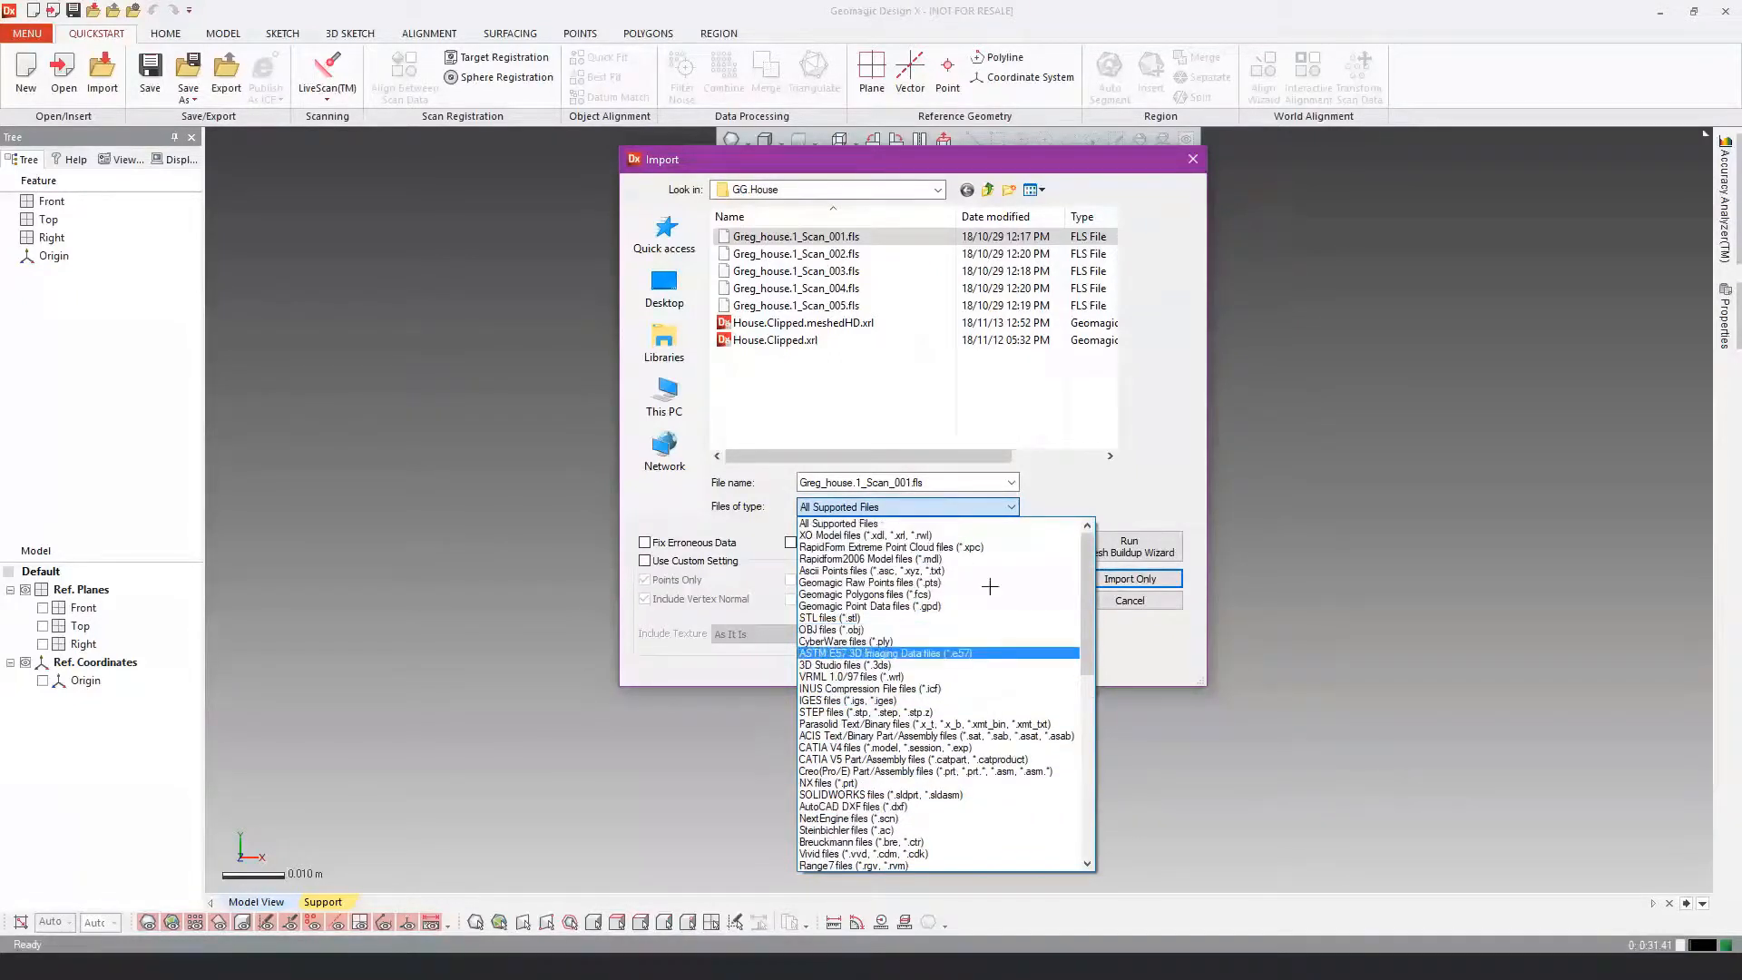
{"action": "left_click", "coordinate": [1005, 525]}
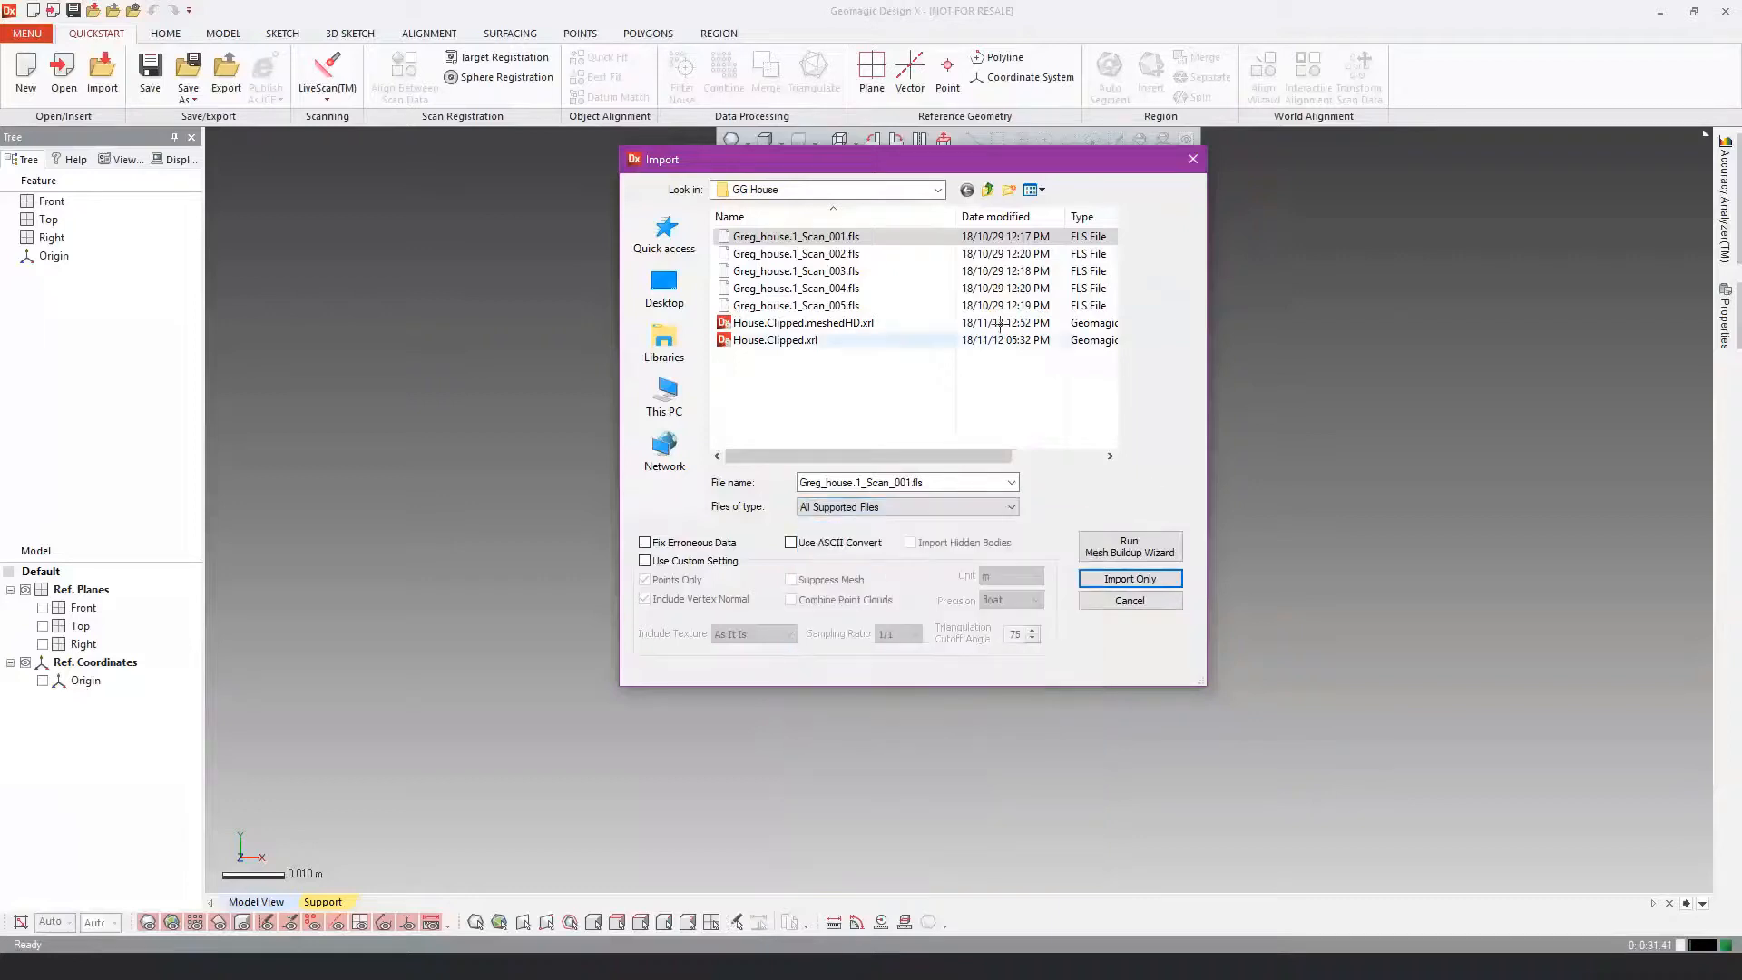
Step: Import only Greg_house.1_Scan_001.fls with scanning range 0 (Full Range) and metres as the scanner unit
{"action": "left_click", "coordinate": [1122, 577]}
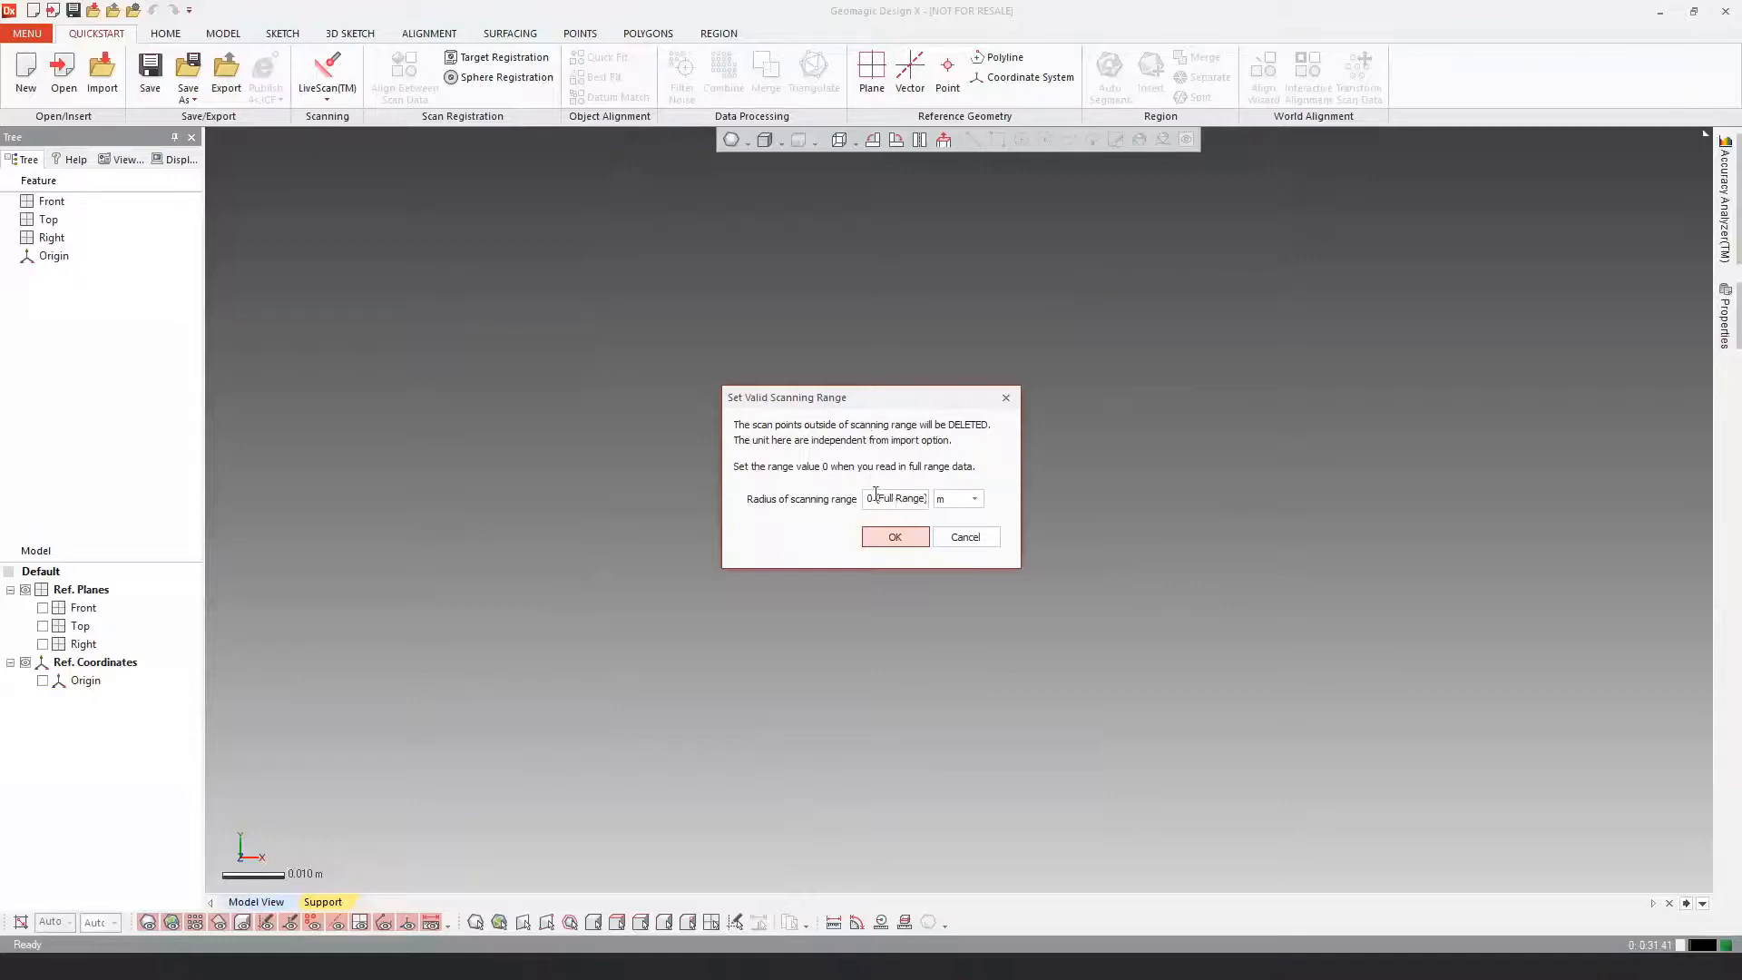
{"action": "left_click", "coordinate": [975, 501]}
{"action": "left_click", "coordinate": [973, 499]}
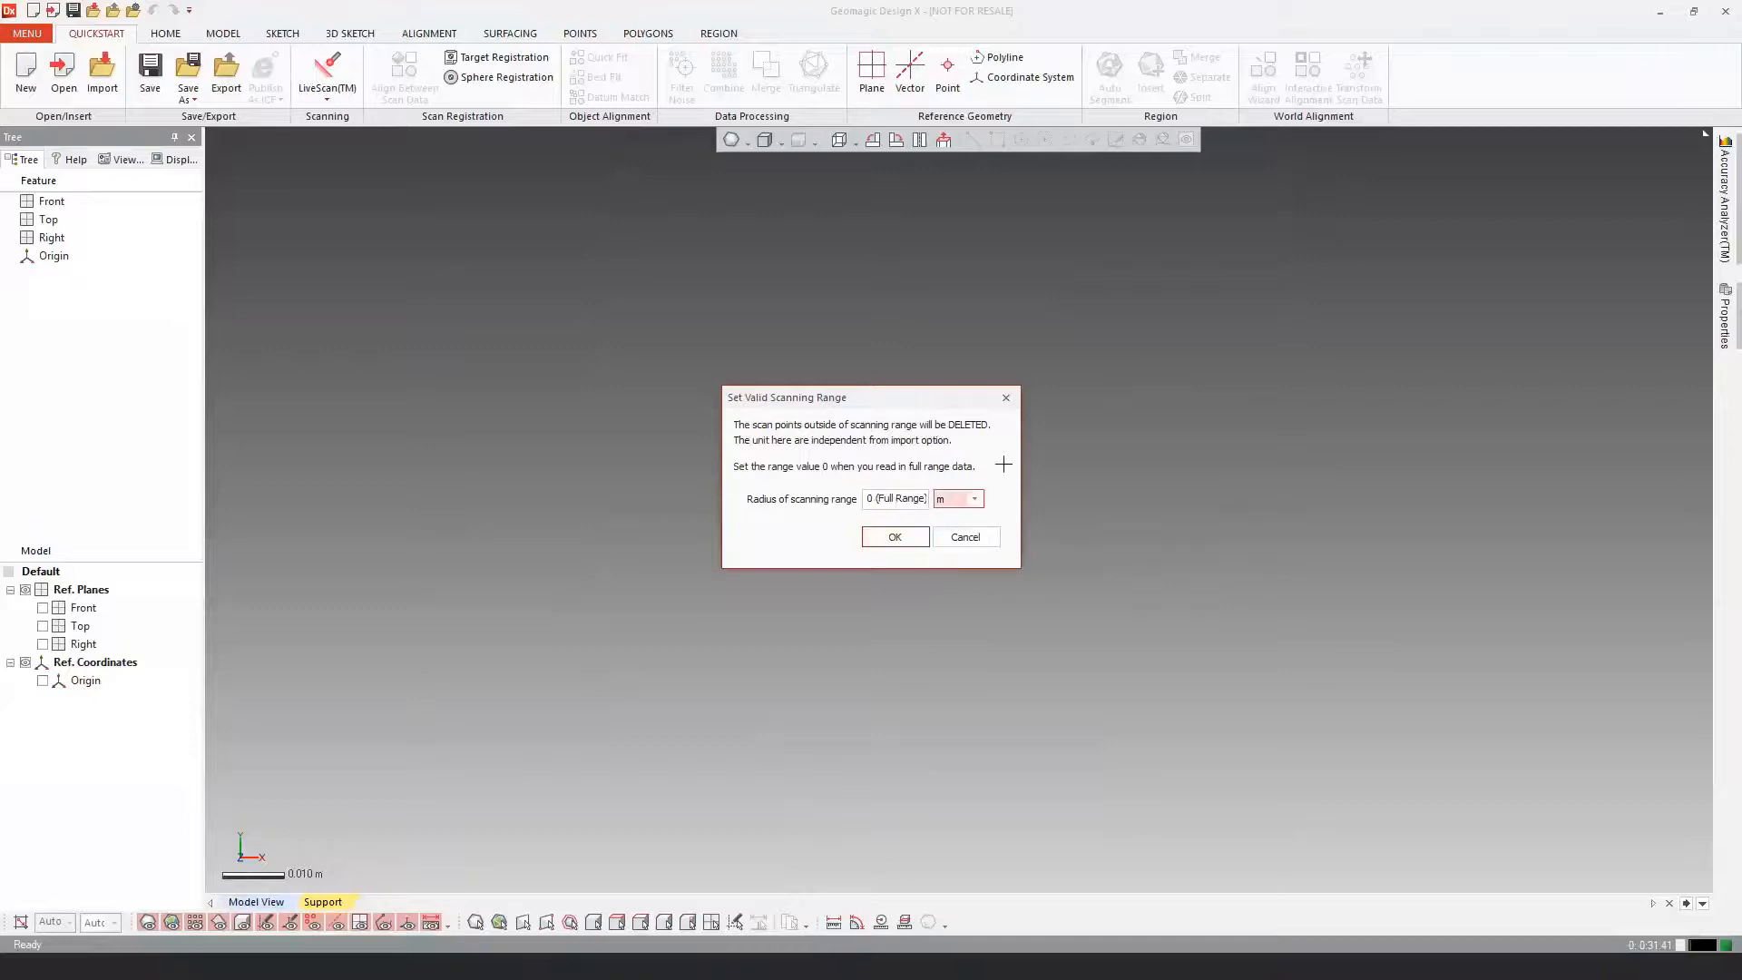
{"action": "left_click", "coordinate": [895, 537]}
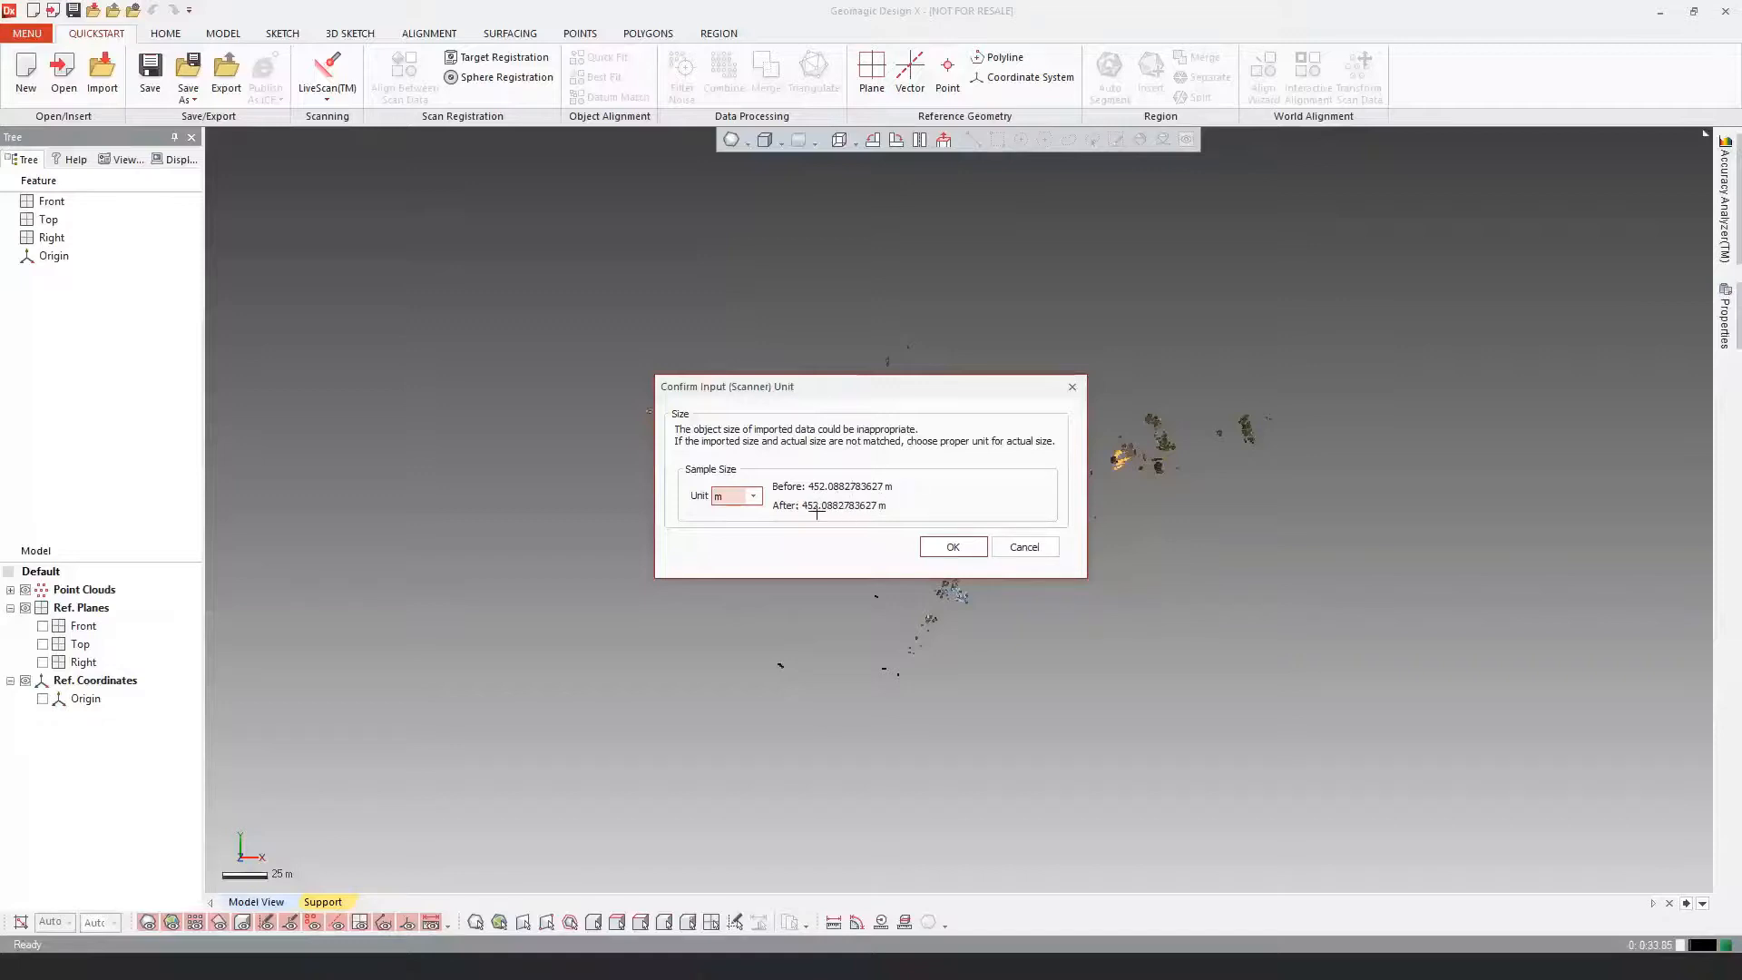
{"action": "left_click", "coordinate": [952, 545]}
{"action": "left_click", "coordinate": [953, 546]}
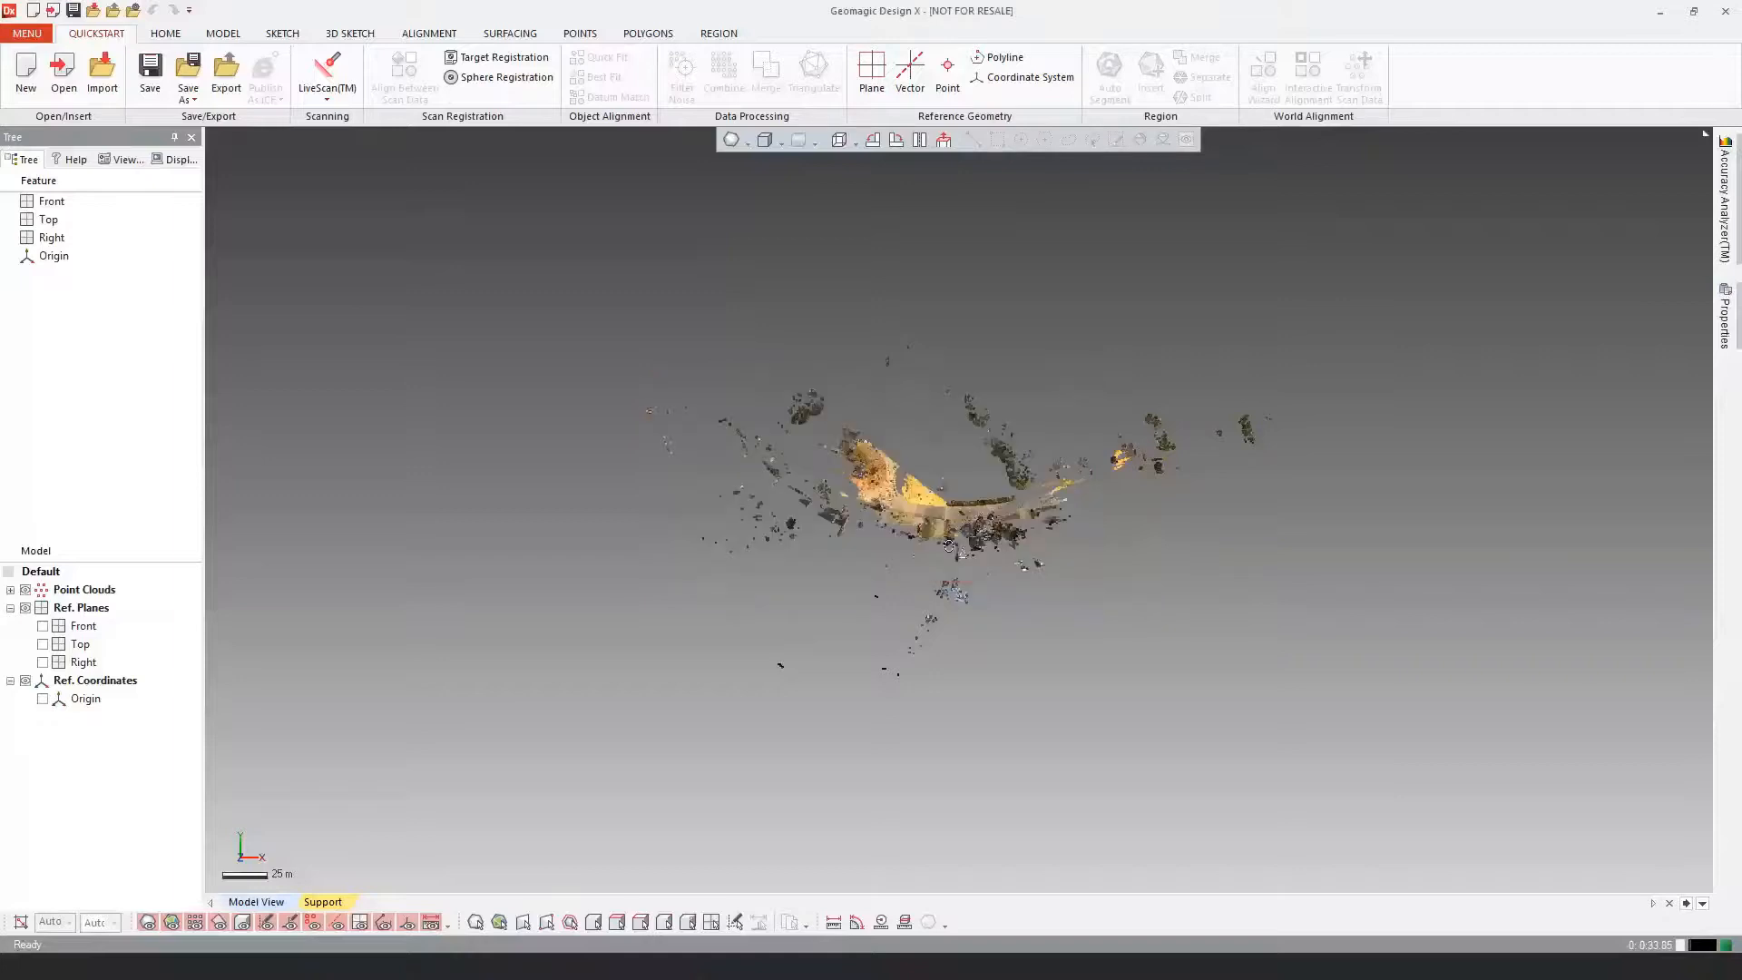
Step: Examine the imported point cloud from several angles, from the whole neighbourhood down to the house front and driveway
{"action": "right_click_drag", "start_coordinate": [1006, 493], "coordinate": [891, 494]}
{"action": "scroll", "coordinate": [1082, 430], "scroll_direction": "up", "scroll_amount": 5}
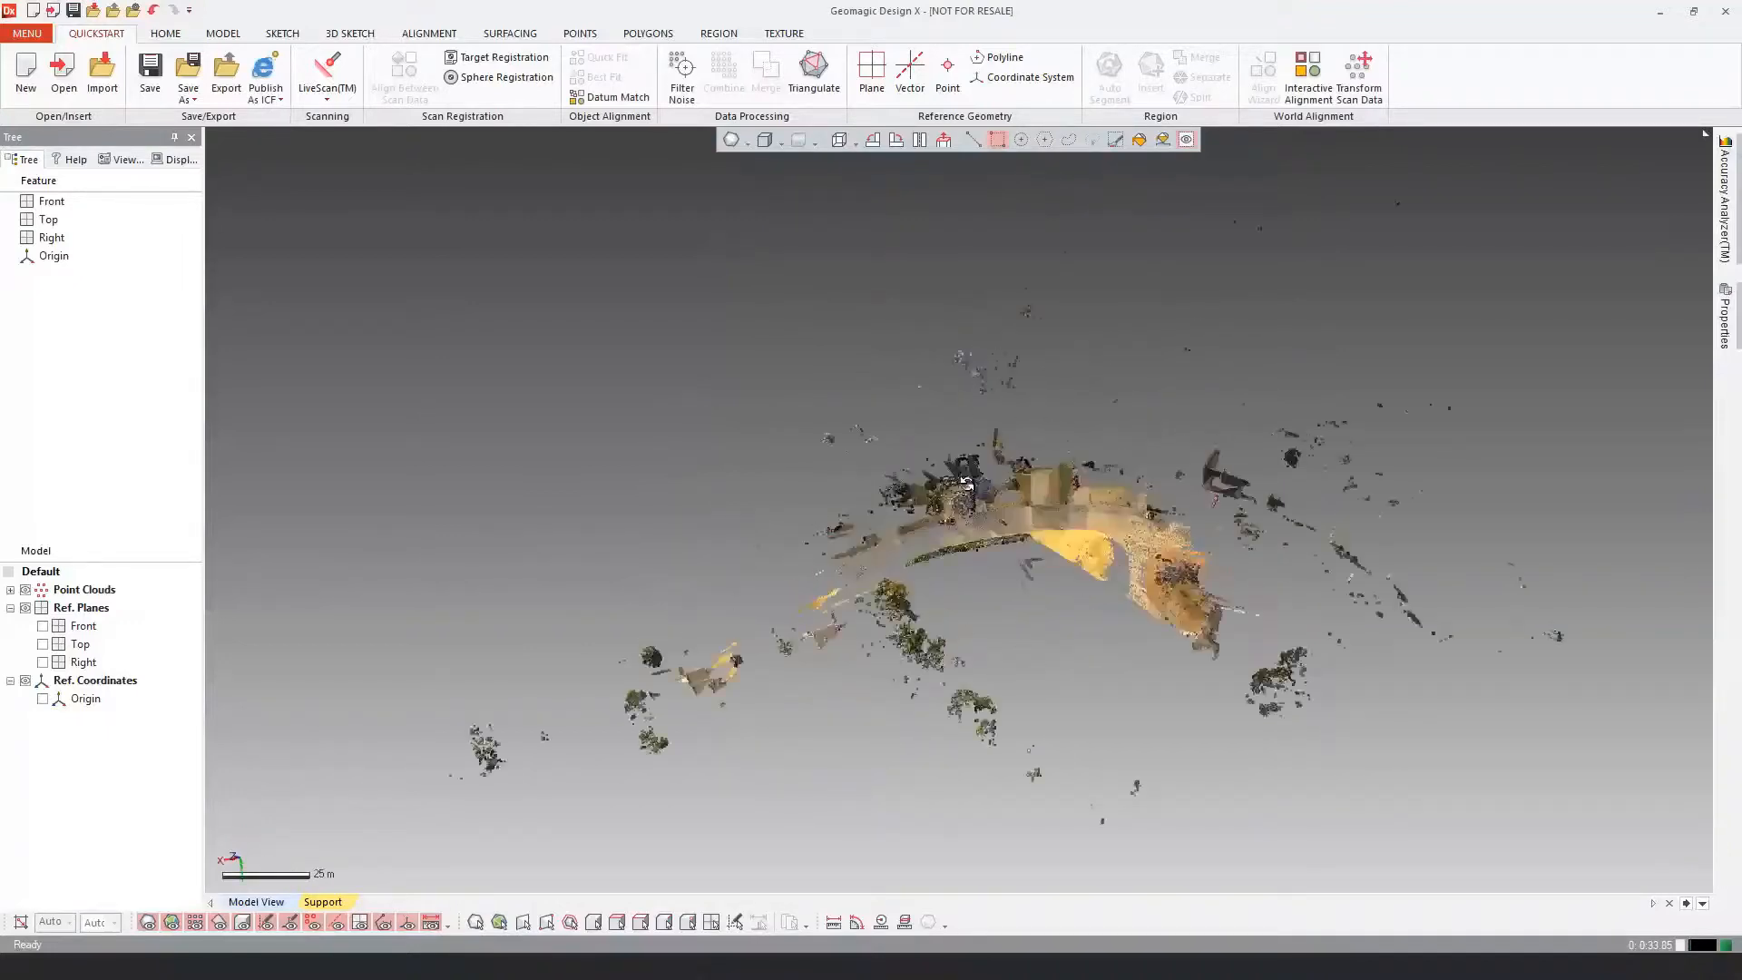
{"action": "right_click_drag", "start_coordinate": [1082, 430], "coordinate": [1065, 541]}
{"action": "scroll", "coordinate": [939, 511], "scroll_direction": "up", "scroll_amount": 8}
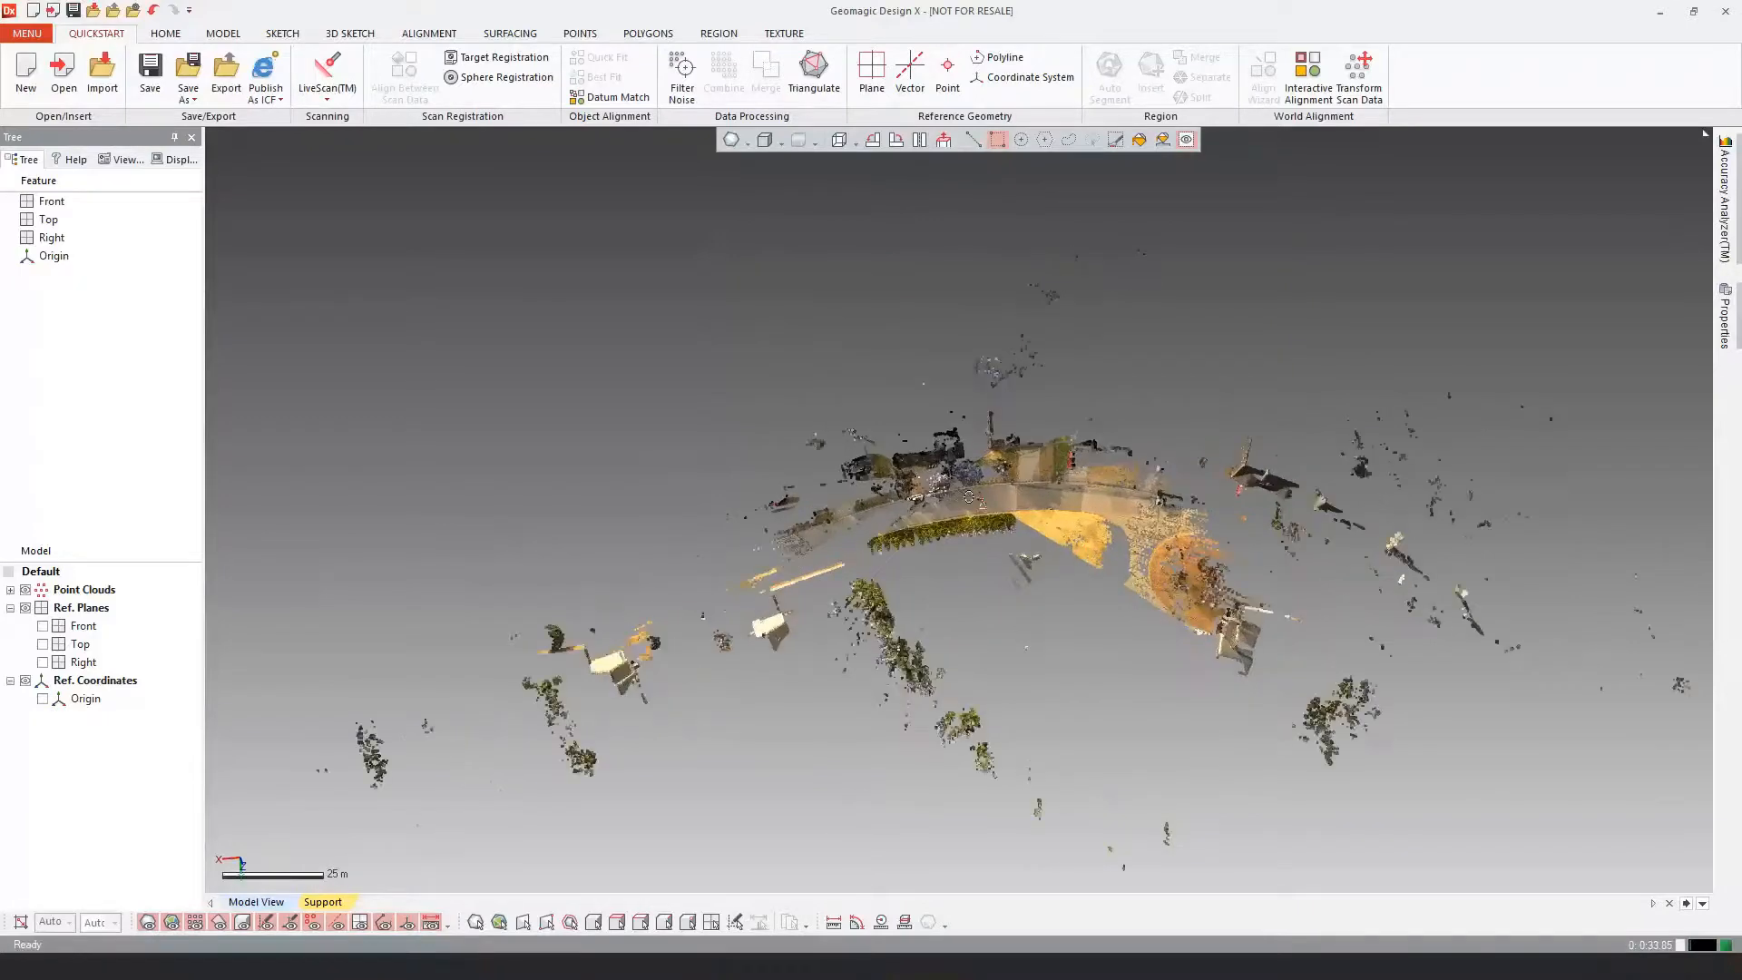
{"action": "mouse_move", "coordinate": [939, 510]}
{"action": "right_mouse_down"}
{"action": "mouse_move", "coordinate": [1031, 766]}
{"action": "mouse_move", "coordinate": [948, 495]}
{"action": "right_mouse_up"}
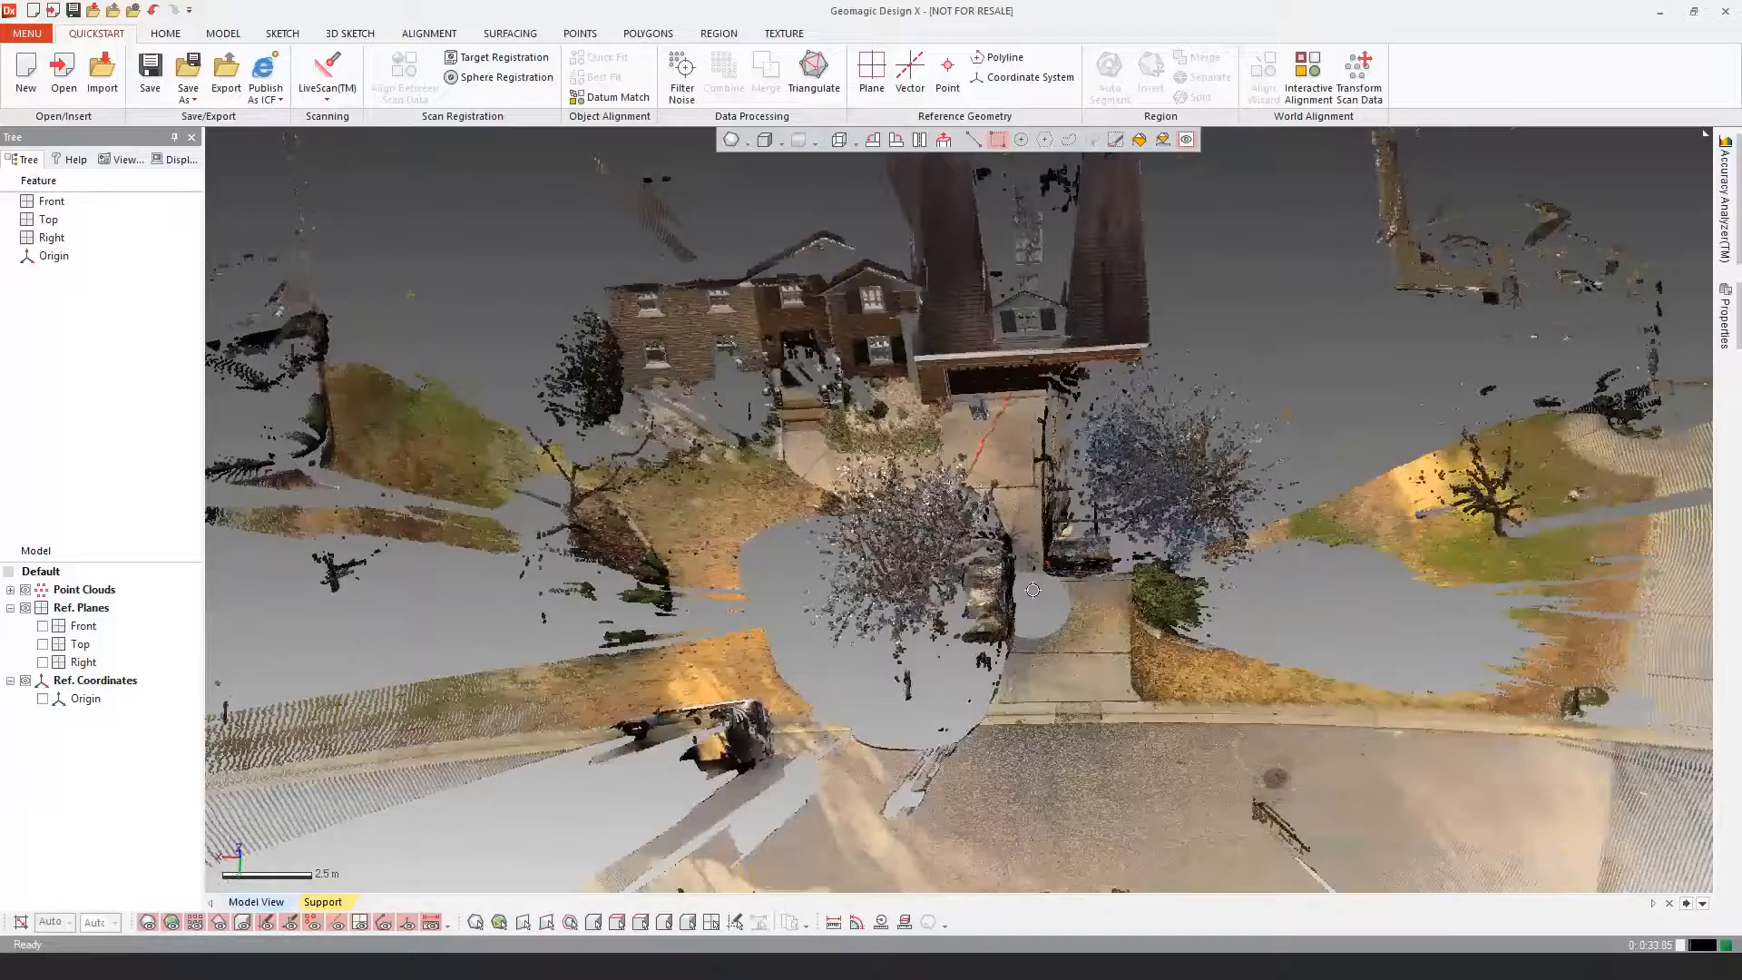
{"action": "right_click_drag", "start_coordinate": [1118, 657], "coordinate": [982, 639]}
{"action": "scroll", "coordinate": [1018, 618], "scroll_direction": "up", "scroll_amount": 5}
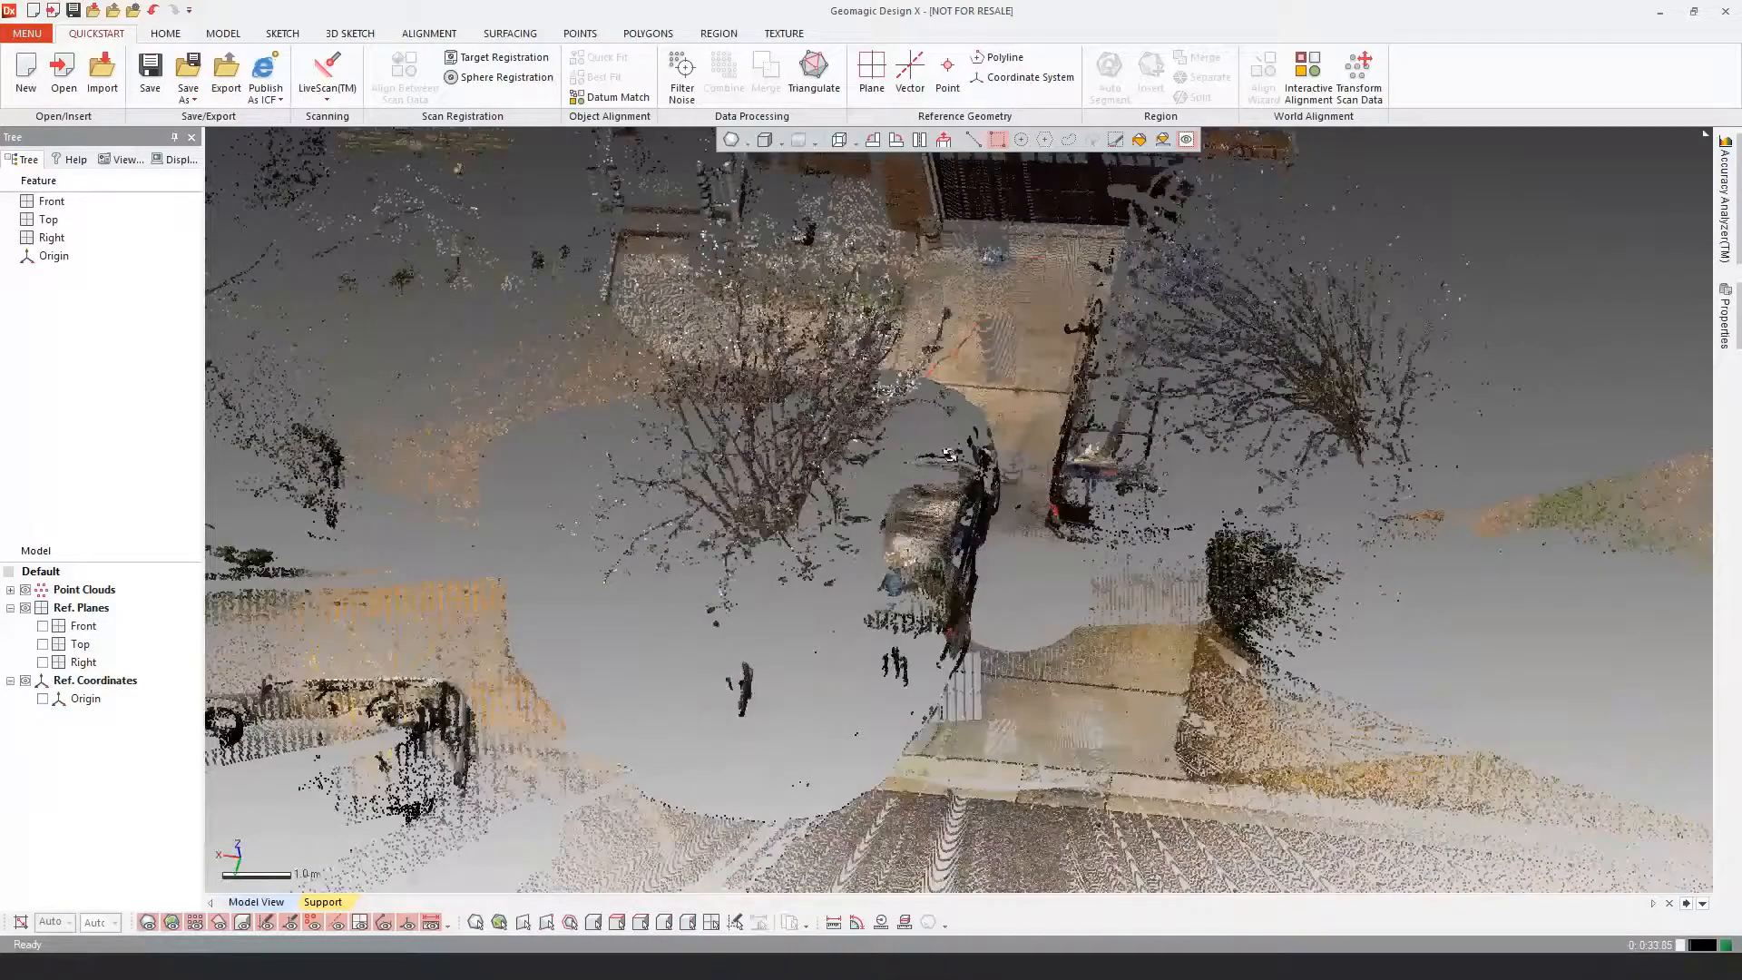
{"action": "right_click_drag", "start_coordinate": [949, 455], "coordinate": [949, 400]}
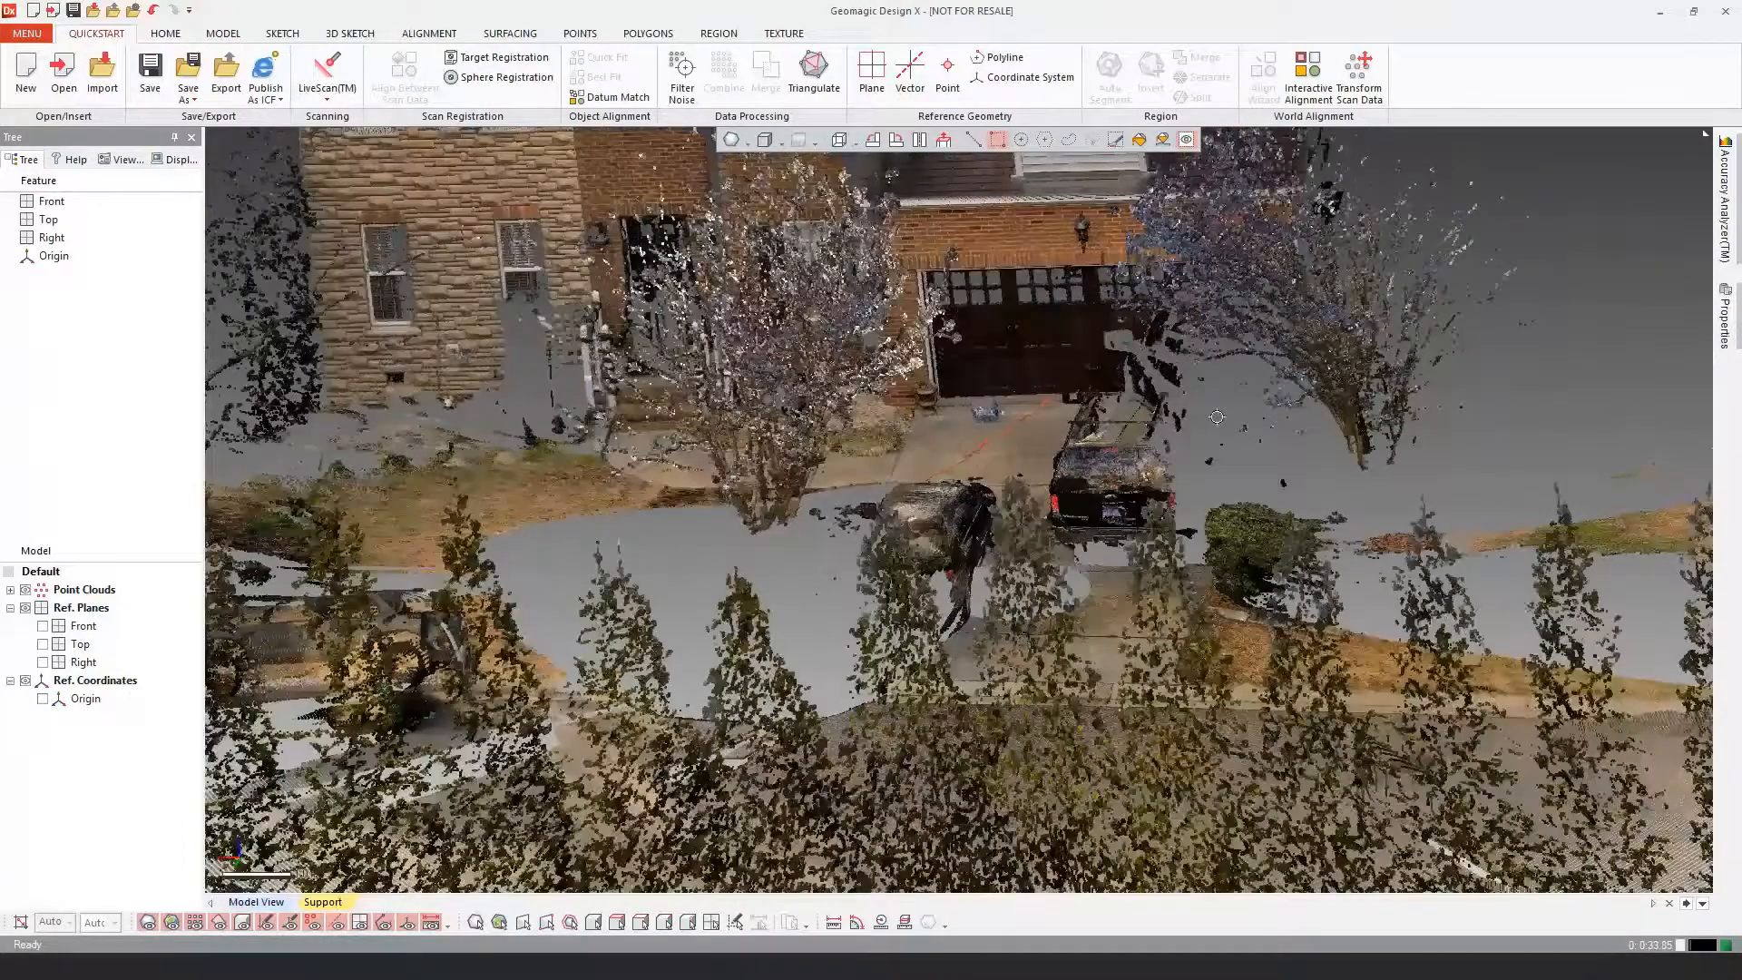
{"action": "right_click_drag", "start_coordinate": [1217, 416], "coordinate": [1066, 665]}
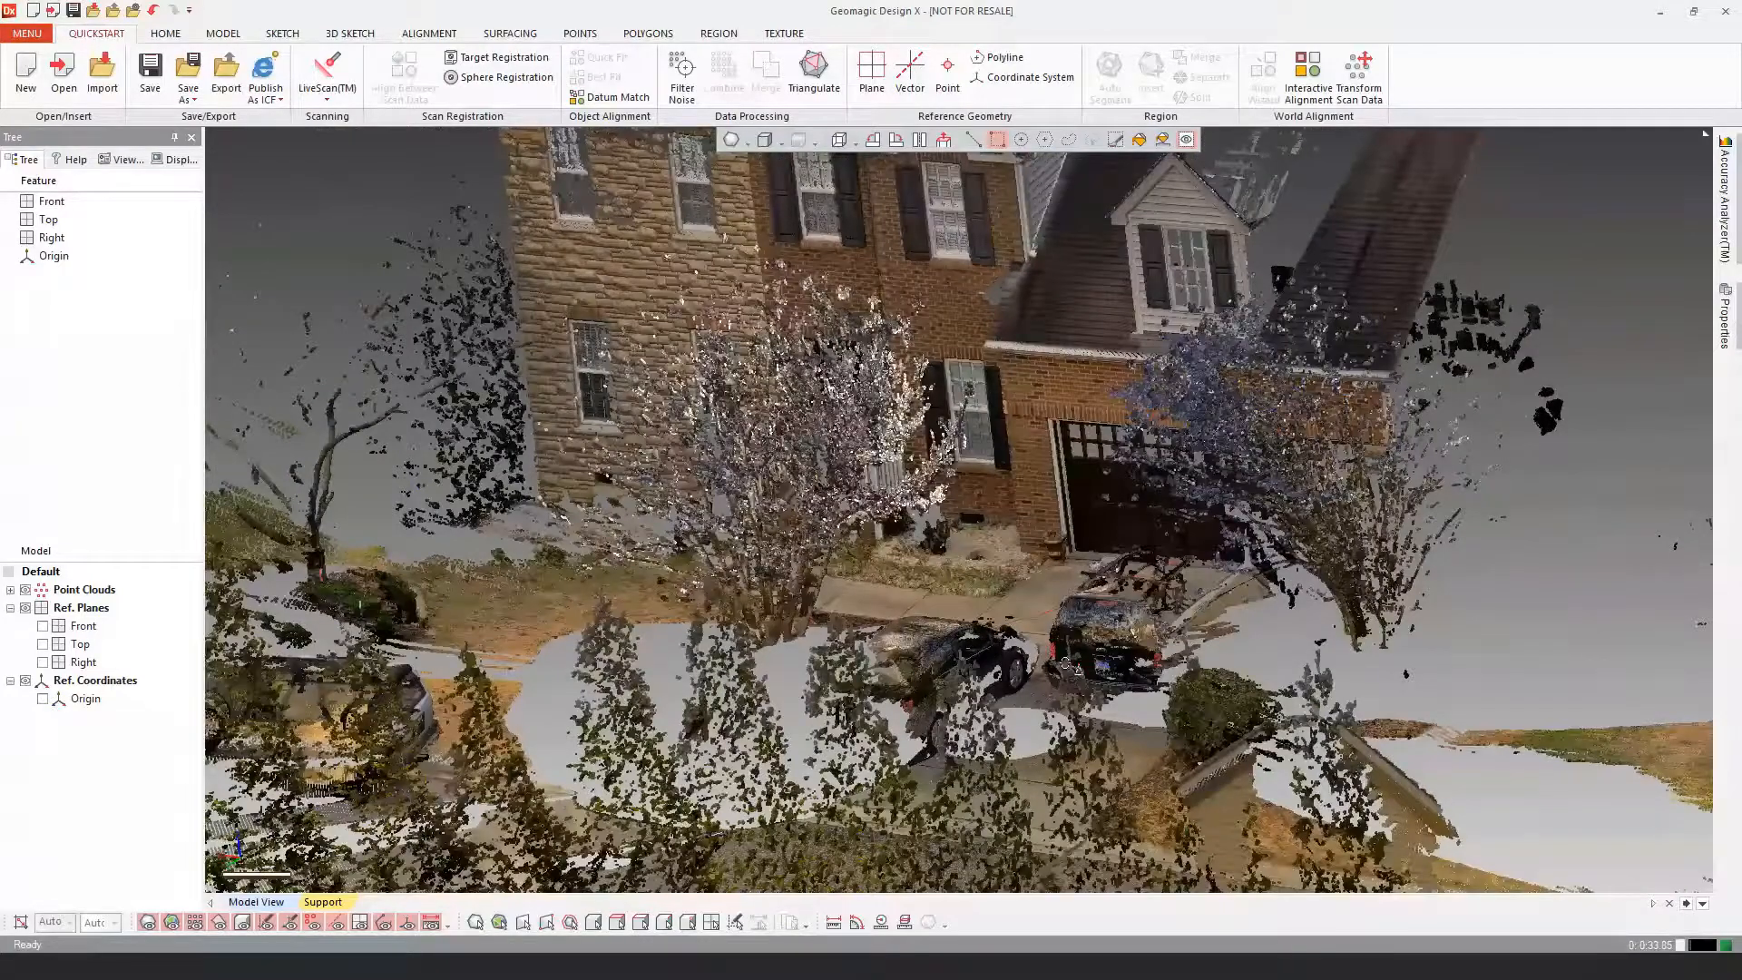
Step: Inspect the scanned point detail on the vehicles parked in the driveway
{"action": "scroll", "coordinate": [1066, 665], "scroll_direction": "up", "scroll_amount": 5}
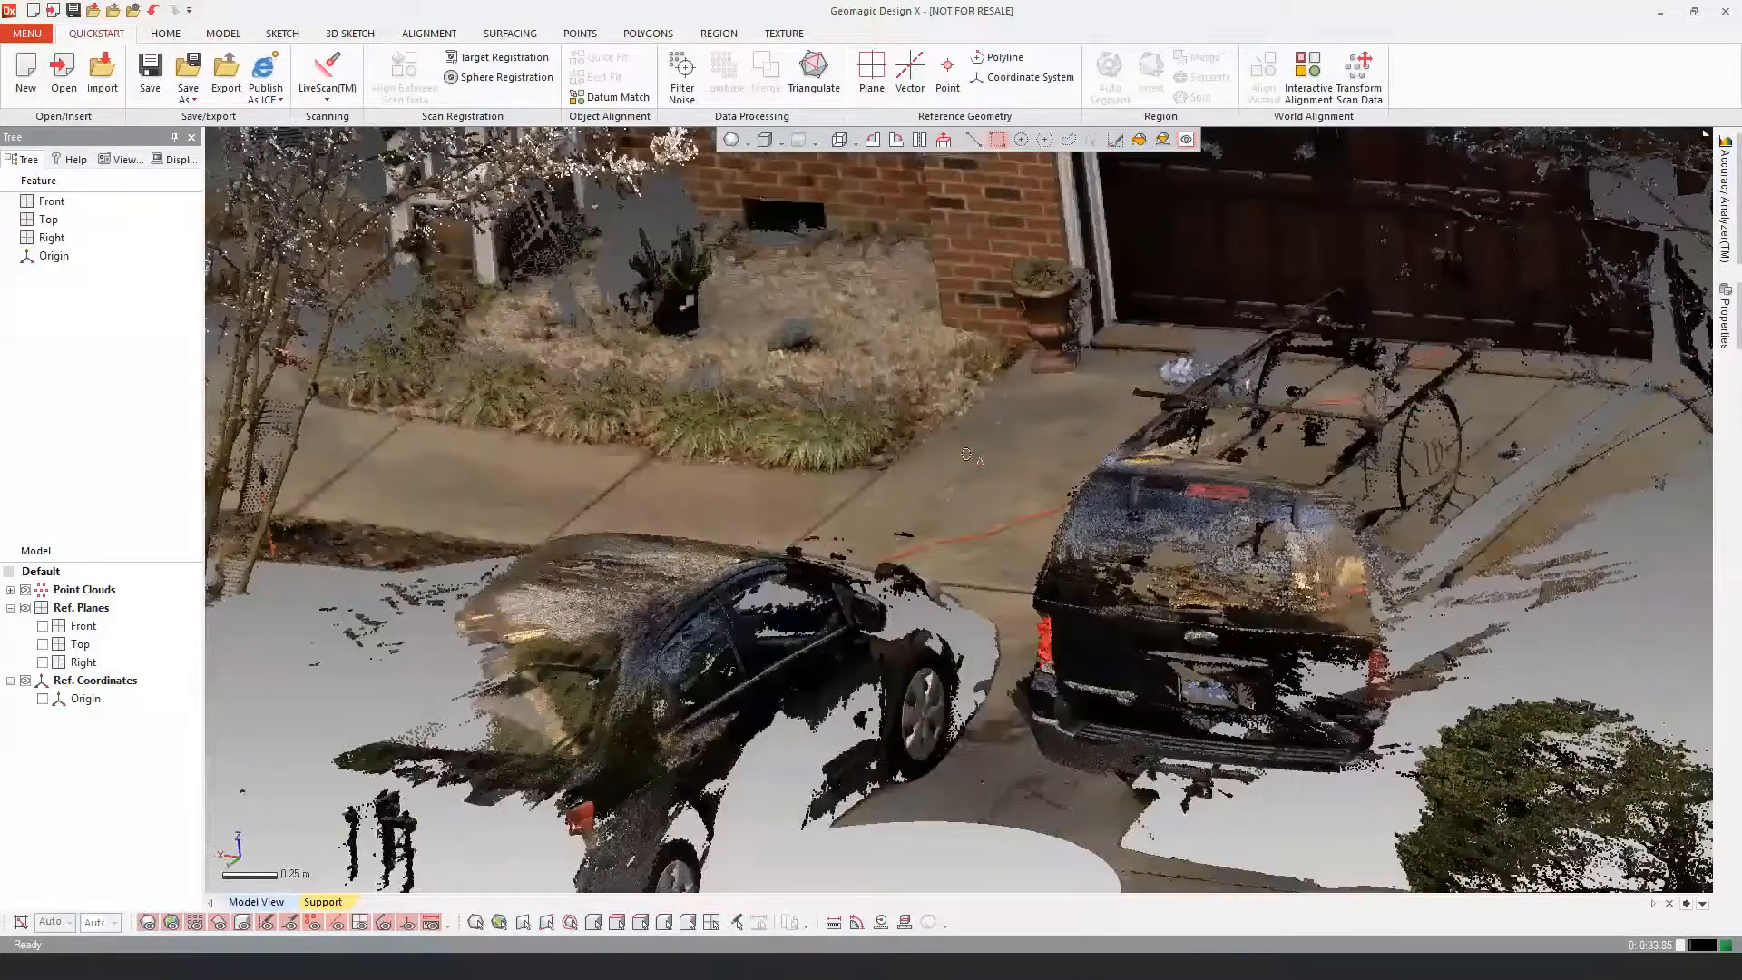
{"action": "right_click_drag", "start_coordinate": [966, 453], "coordinate": [974, 497]}
{"action": "scroll", "coordinate": [599, 711], "scroll_direction": "up", "scroll_amount": 3}
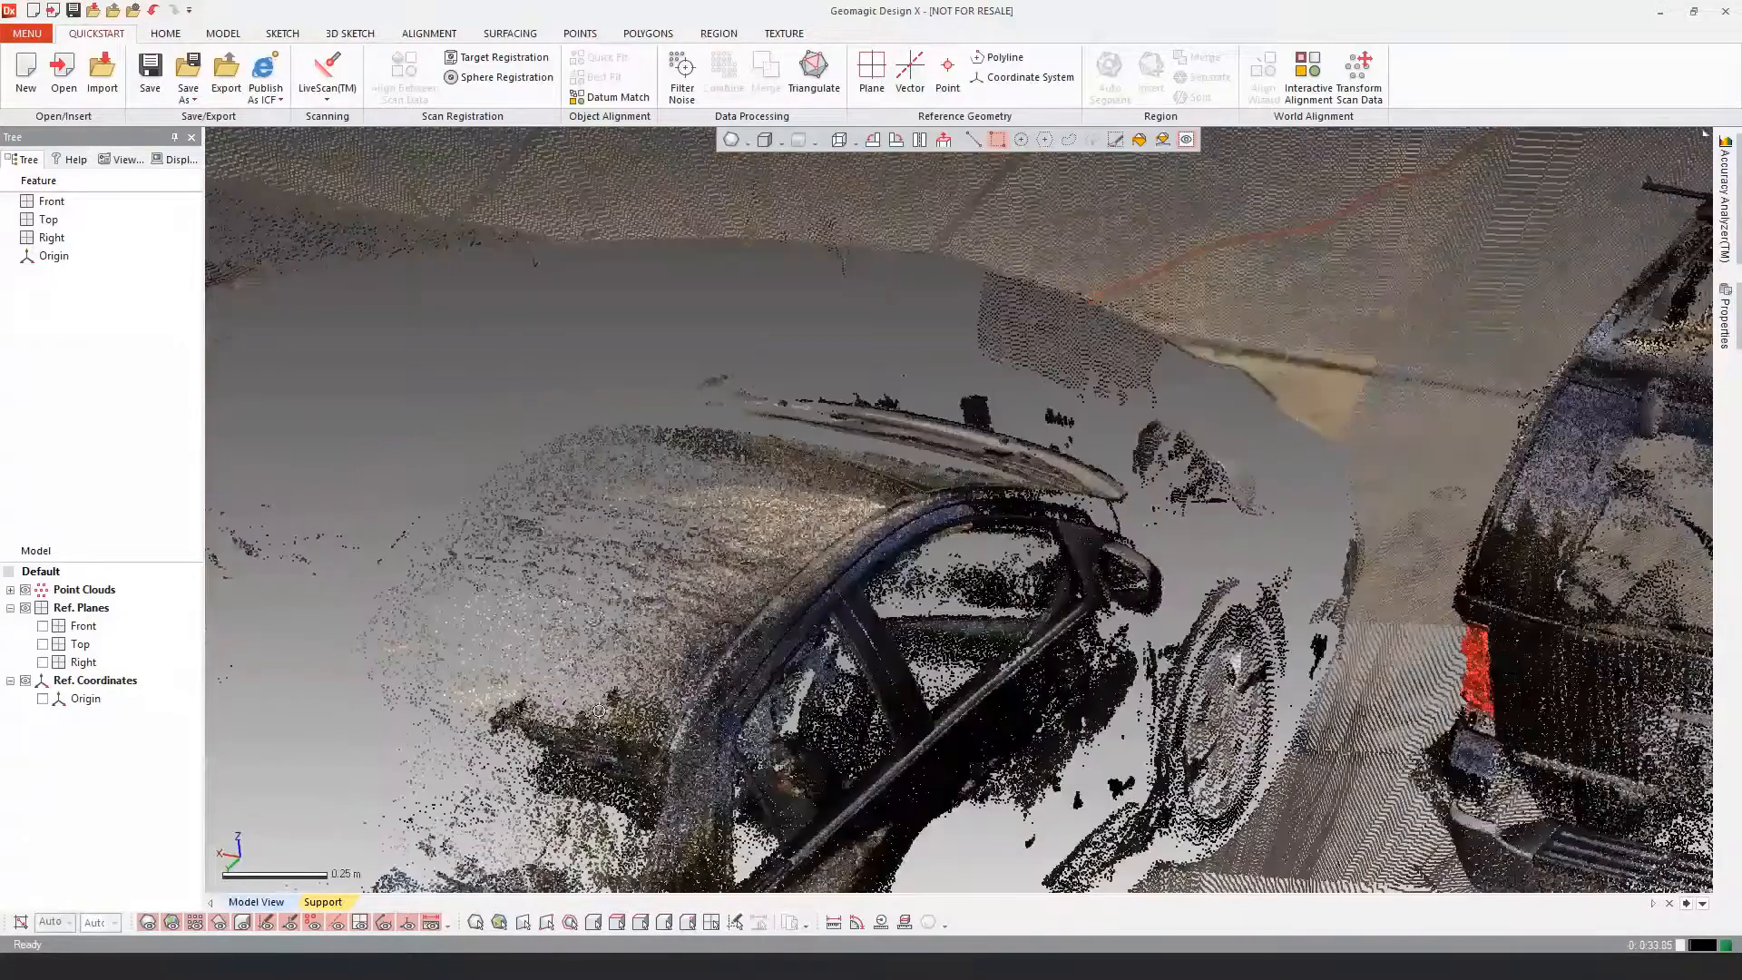
{"action": "scroll", "coordinate": [599, 711], "scroll_direction": "up", "scroll_amount": 4}
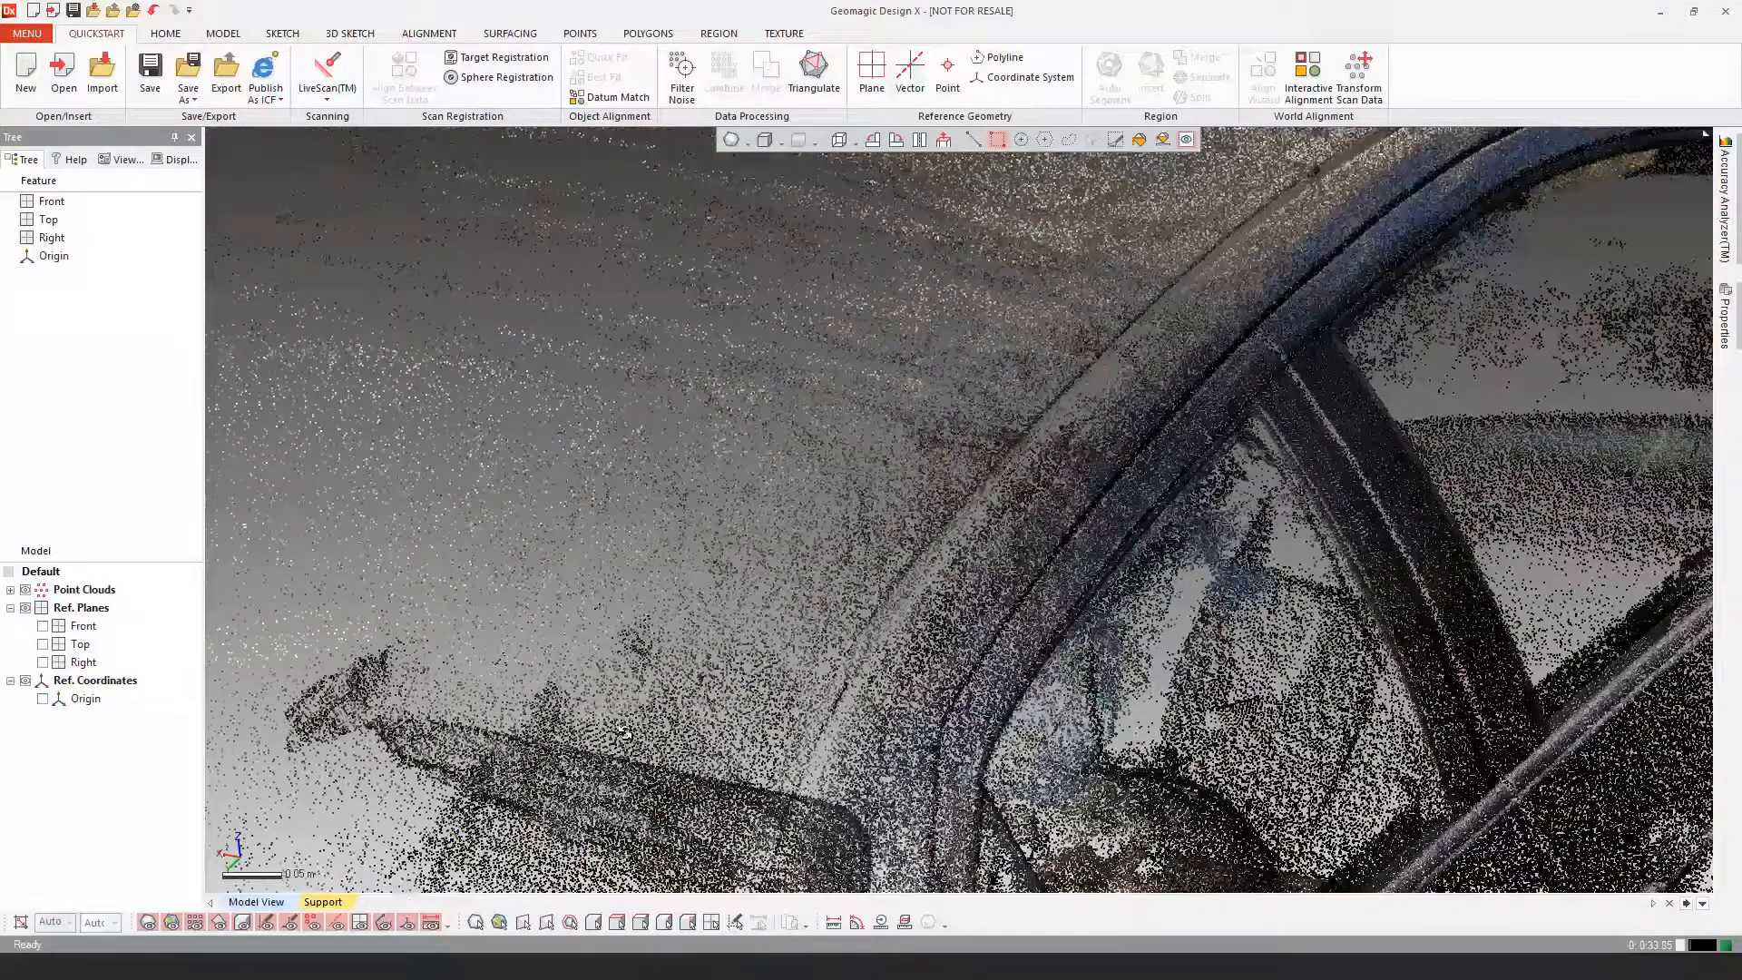
{"action": "right_click_drag", "start_coordinate": [624, 732], "coordinate": [413, 418]}
{"action": "scroll", "coordinate": [752, 662], "scroll_direction": "down", "scroll_amount": 5}
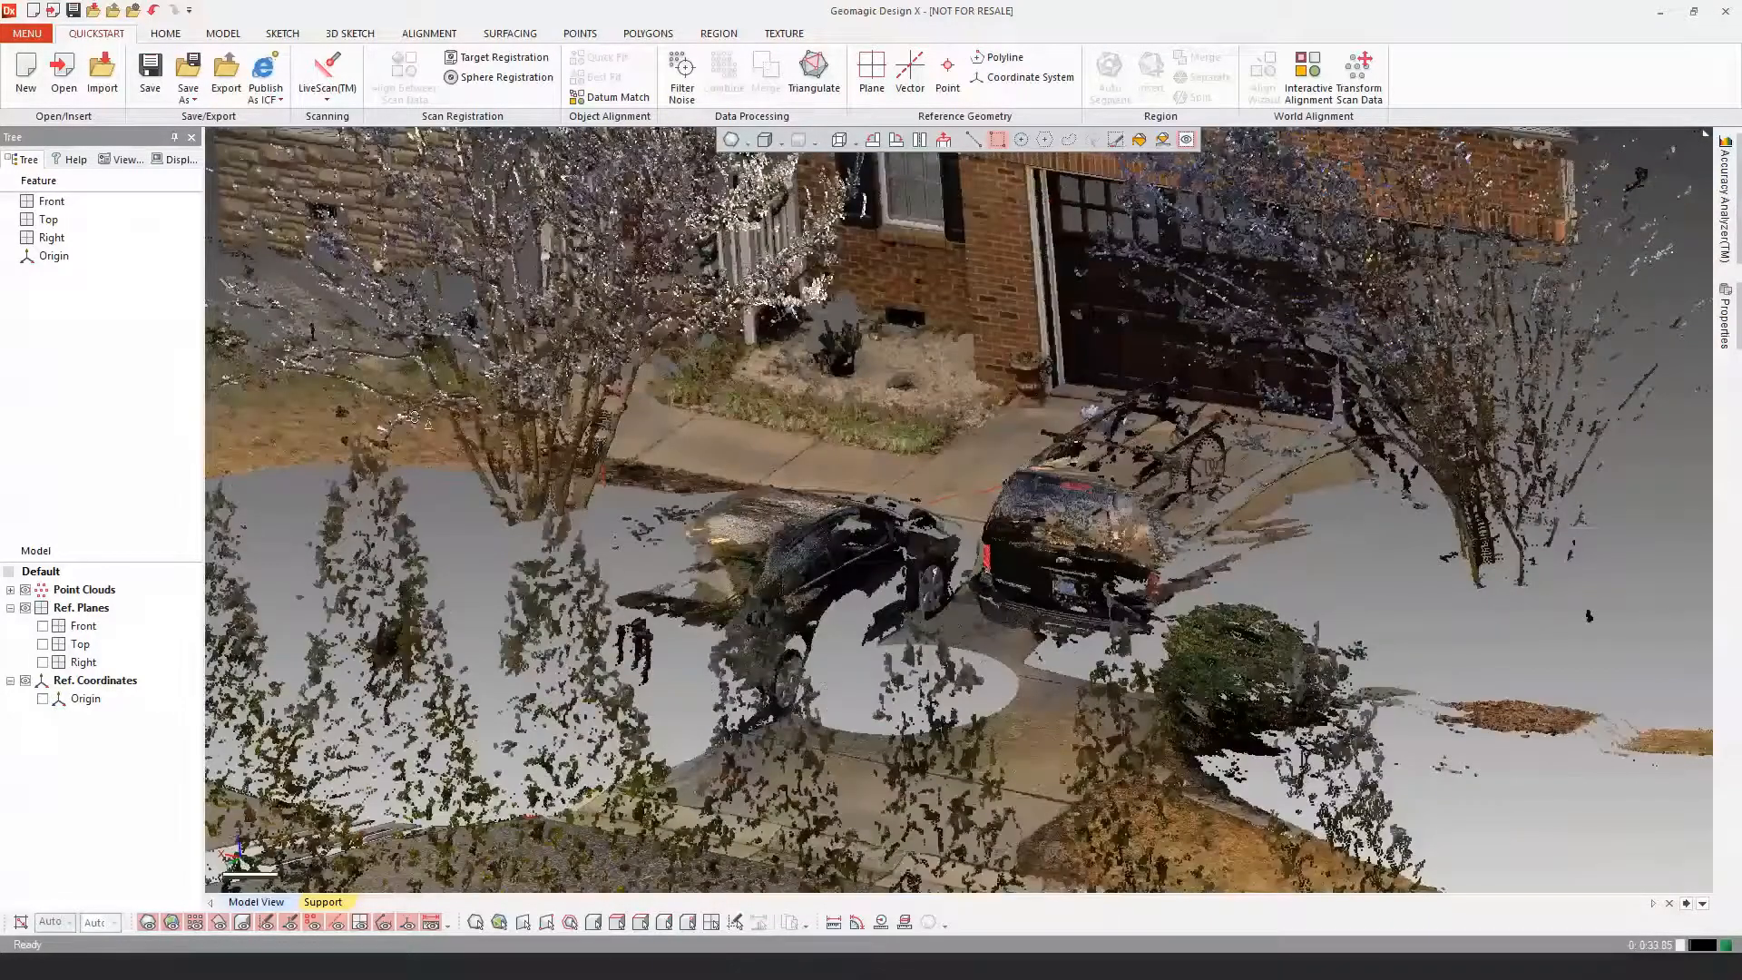
Step: Start the Walk-through view and move toward the parked vehicles, garage and front porch
{"action": "left_click", "coordinate": [27, 33]}
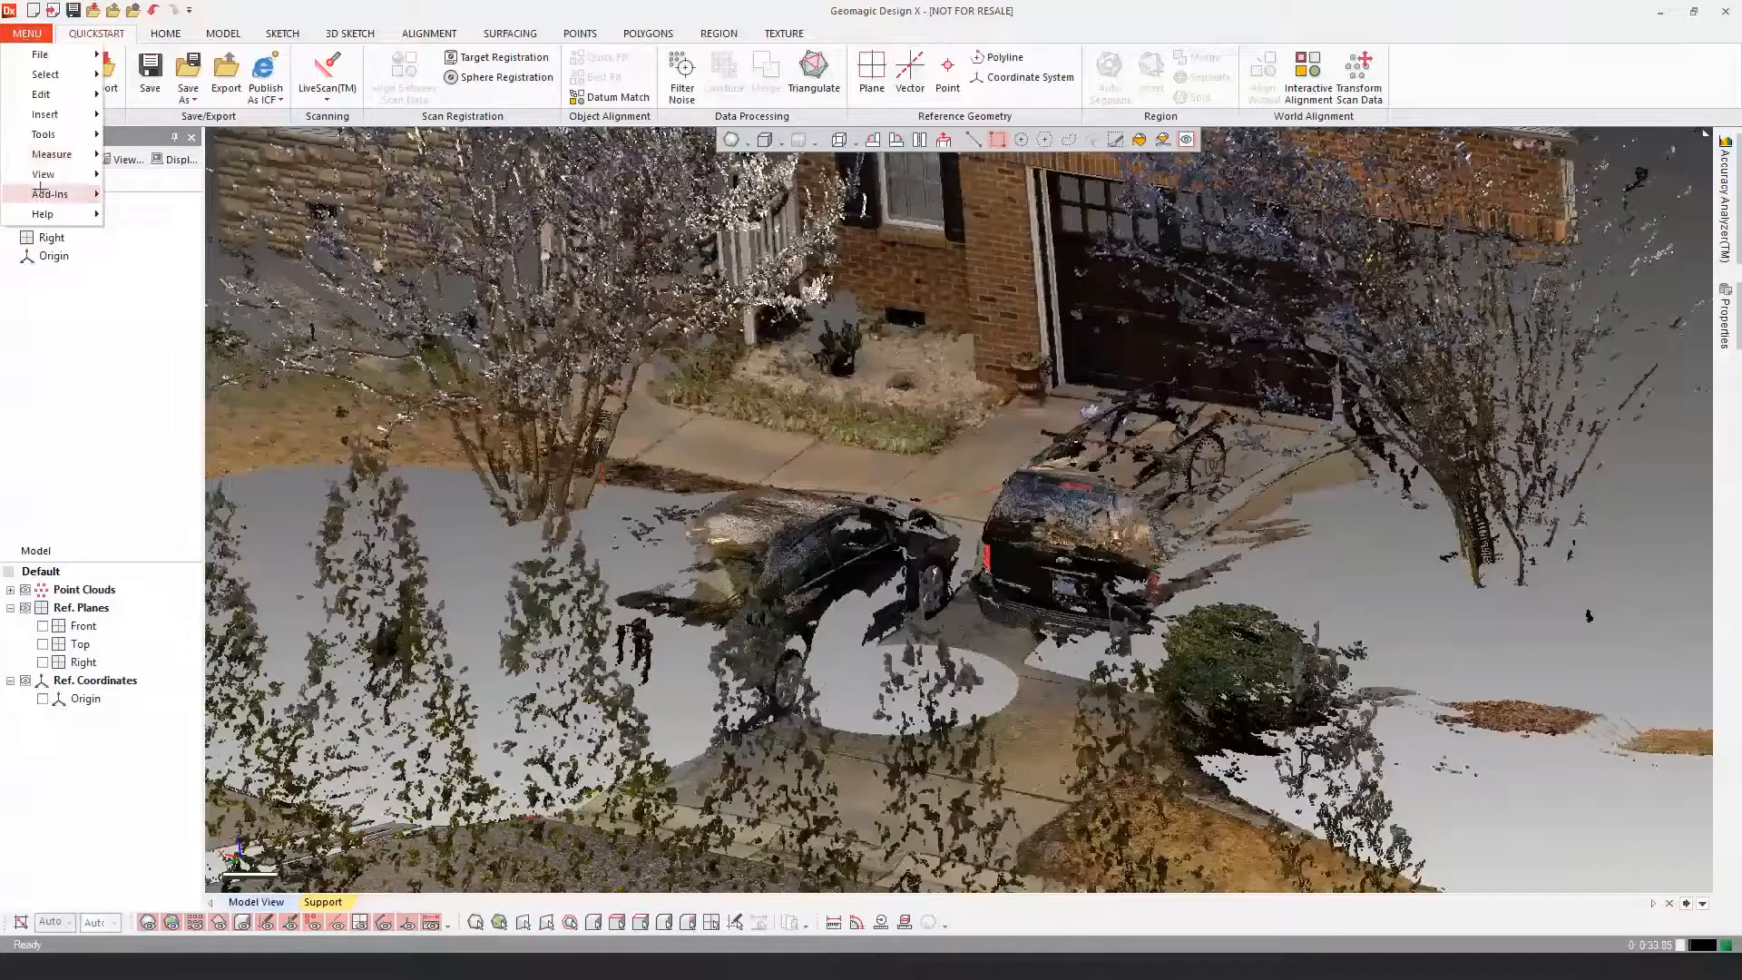
{"action": "mouse_move", "coordinate": [47, 174]}
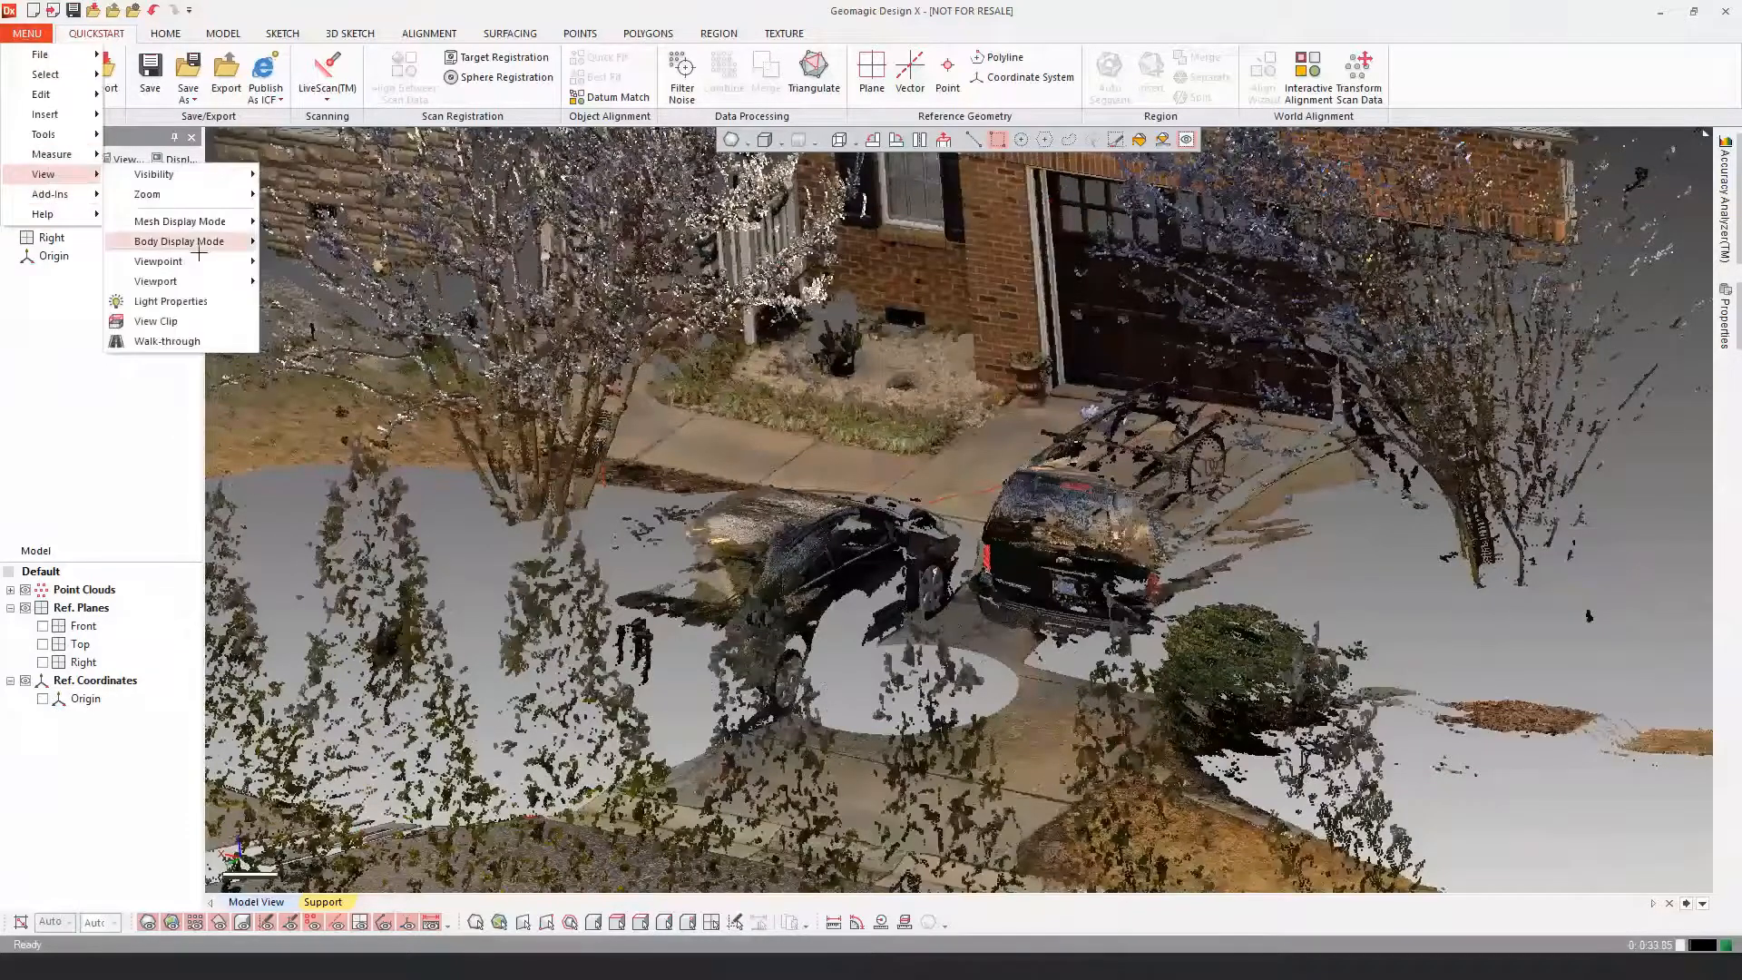
{"action": "left_click", "coordinate": [168, 341]}
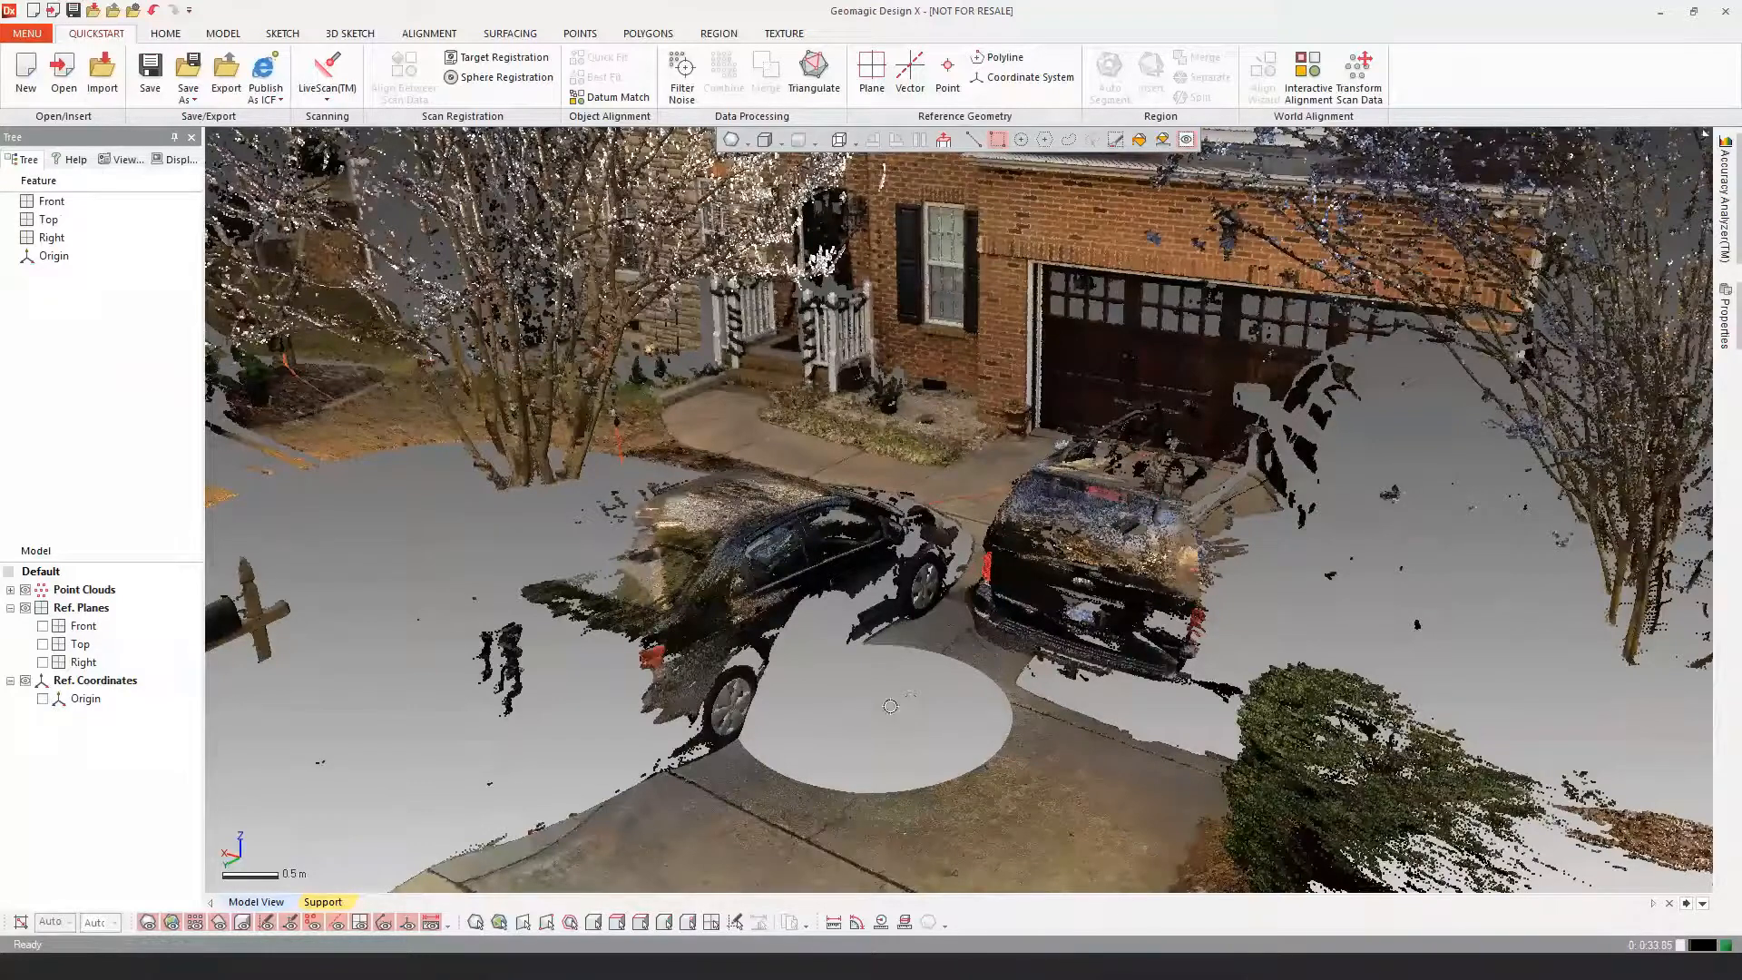
{"action": "right_click_drag", "start_coordinate": [890, 706], "coordinate": [886, 650]}
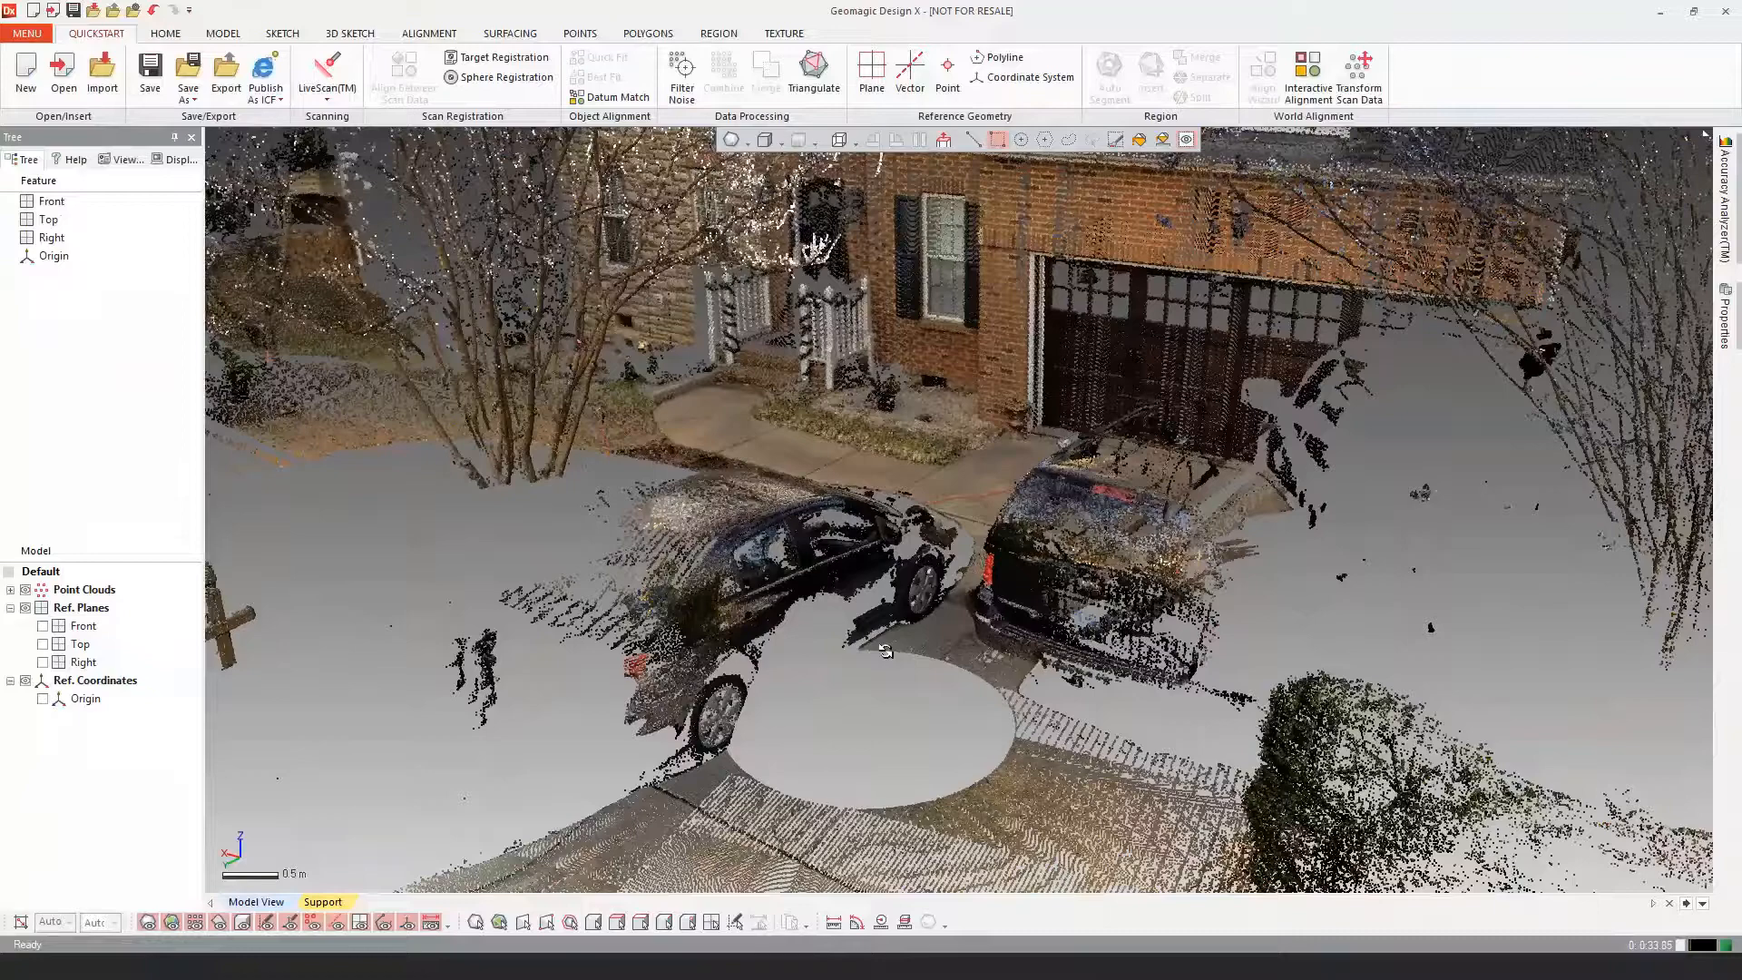
{"action": "right_click_drag", "start_coordinate": [885, 650], "coordinate": [873, 650]}
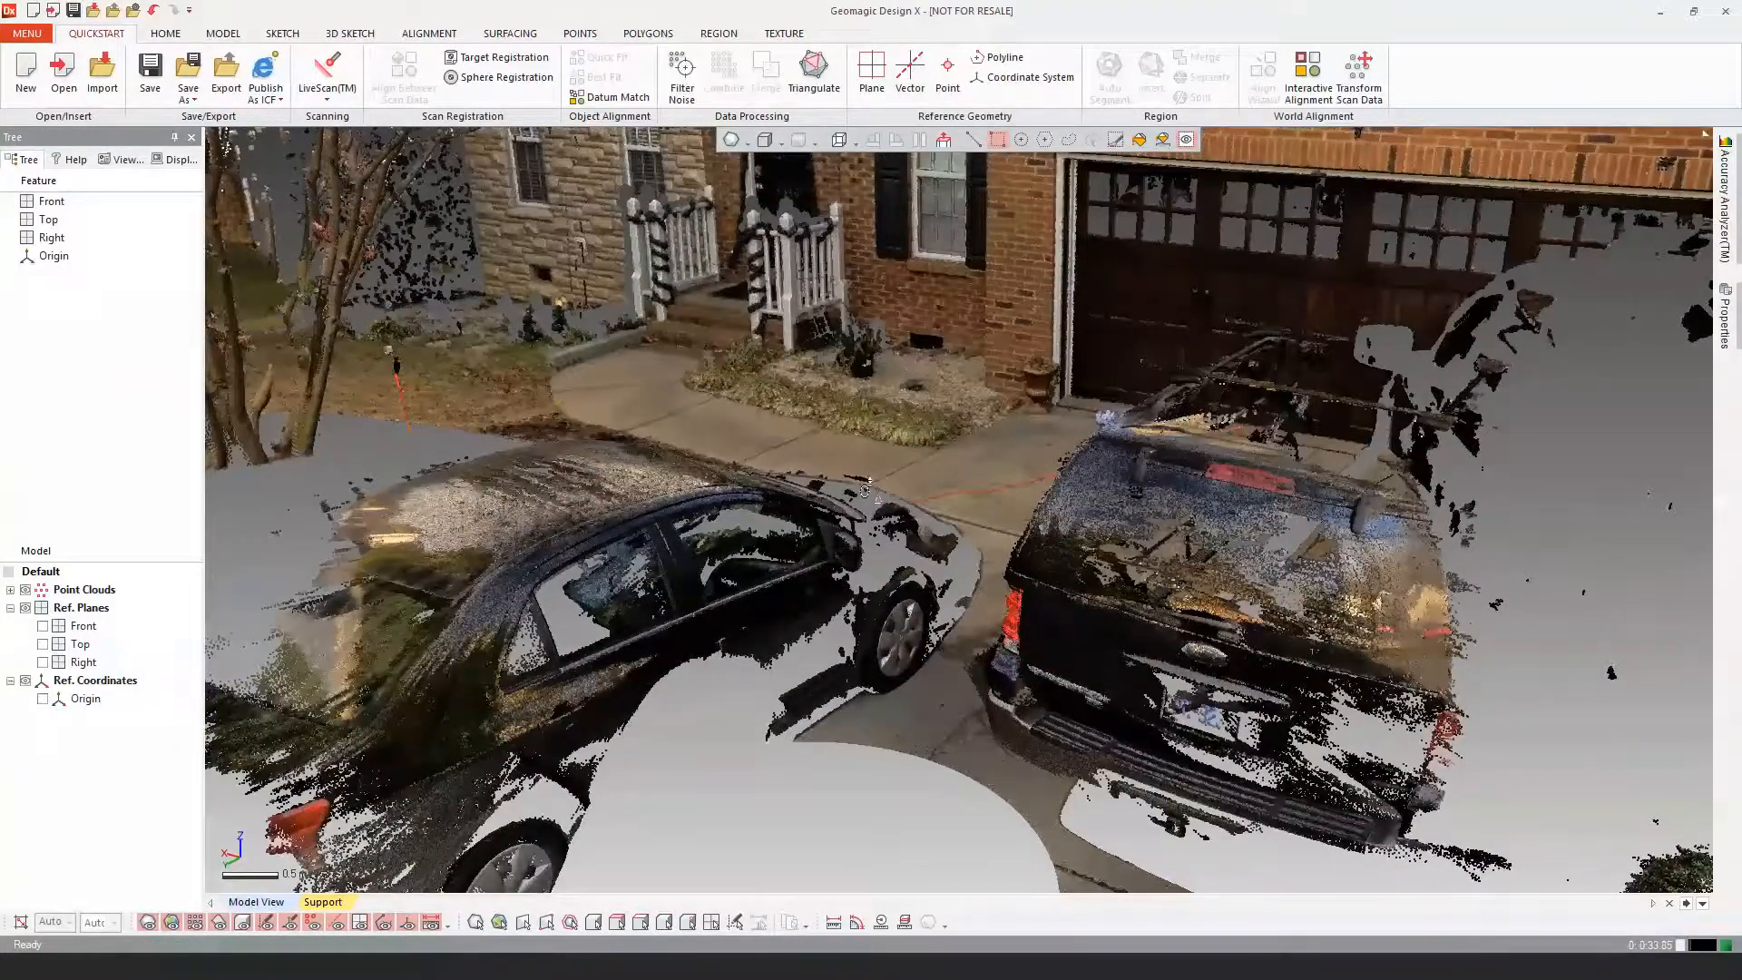
{"action": "right_click_drag", "start_coordinate": [867, 490], "coordinate": [867, 458], "text": "shift"}
{"action": "left_click", "coordinate": [1706, 142]}
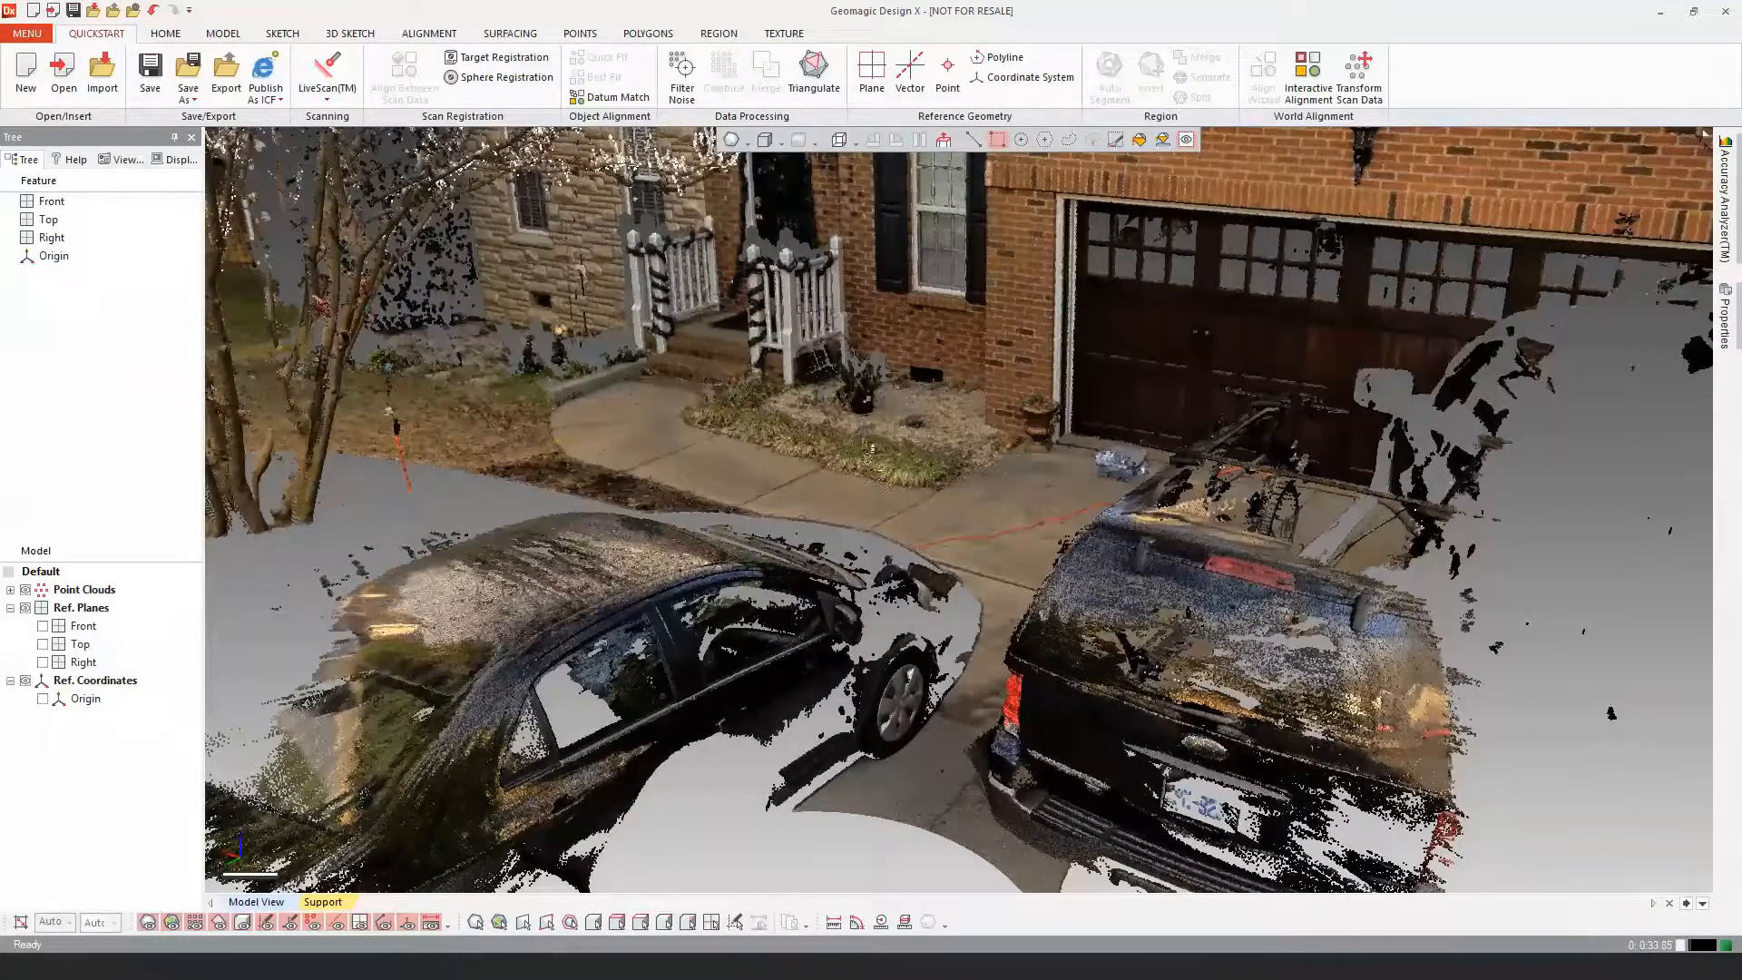
{"action": "right_click_drag", "start_coordinate": [868, 459], "coordinate": [873, 474]}
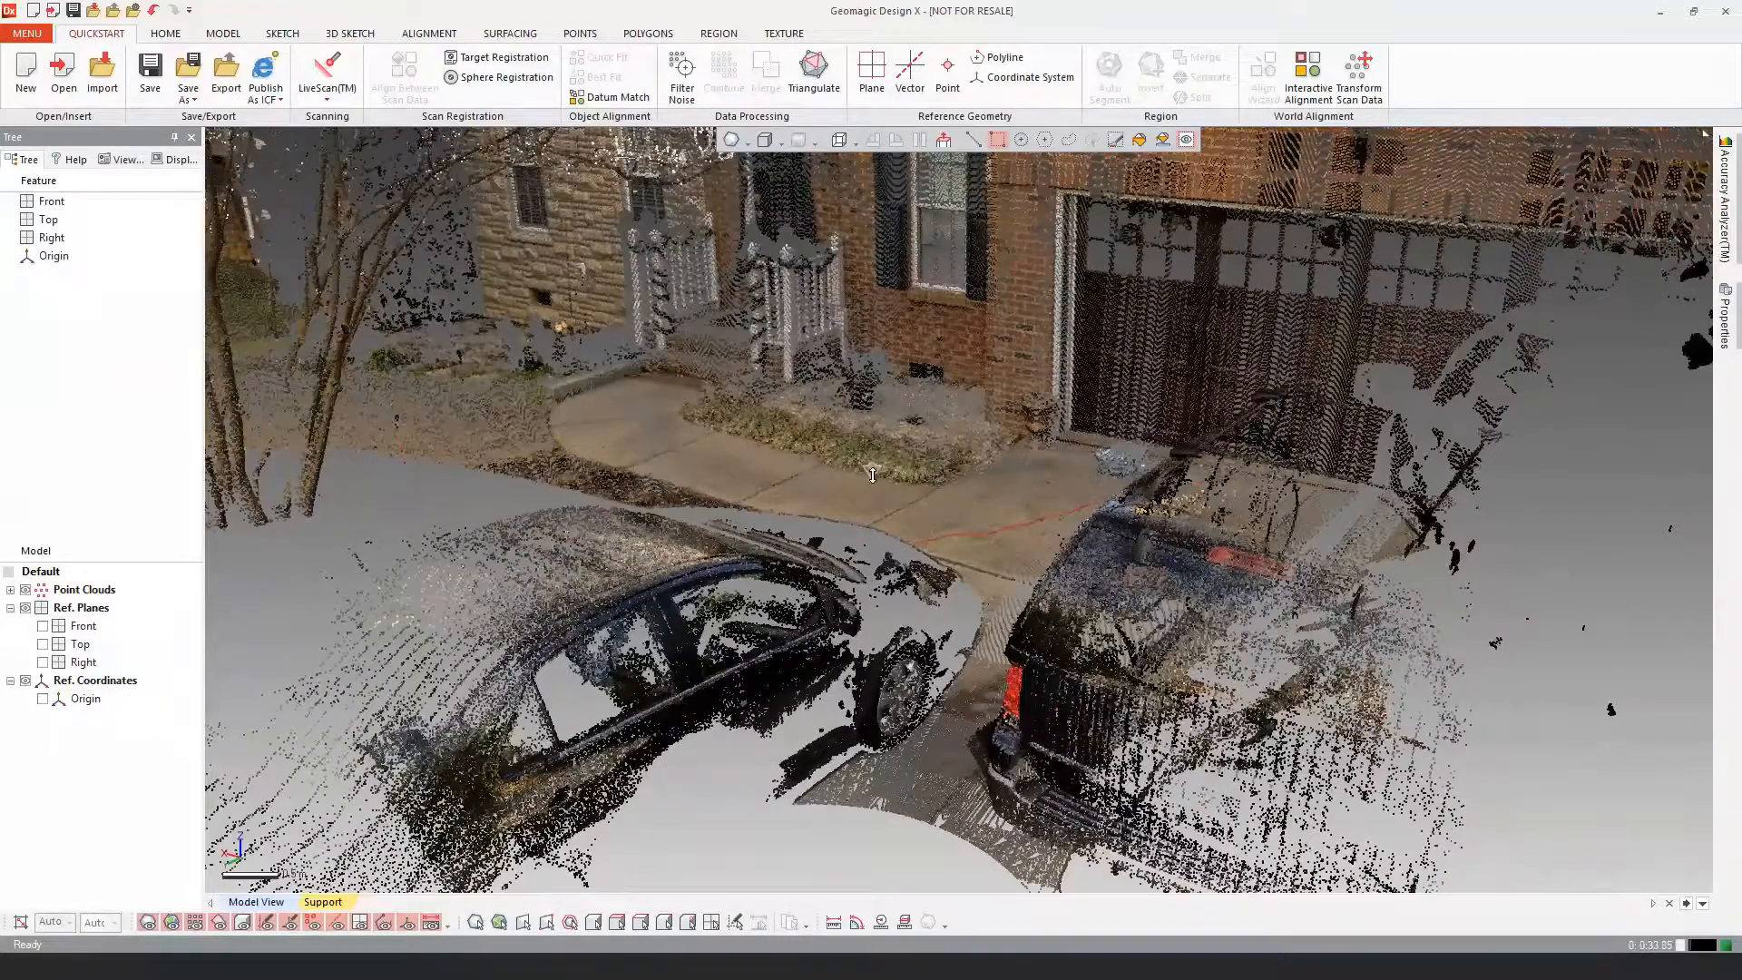
Step: Walk through the scan to examine the row of trees, the walkway, the street and the neighbouring houses
{"action": "mouse_move", "coordinate": [873, 474]}
{"action": "right_mouse_down"}
{"action": "mouse_move", "coordinate": [774, 476]}
{"action": "mouse_move", "coordinate": [846, 457]}
{"action": "mouse_move", "coordinate": [847, 433]}
{"action": "mouse_move", "coordinate": [740, 446]}
{"action": "mouse_move", "coordinate": [477, 399]}
{"action": "mouse_move", "coordinate": [1067, 419]}
{"action": "mouse_move", "coordinate": [705, 415]}
{"action": "right_mouse_up"}
{"action": "scroll", "coordinate": [739, 502], "scroll_direction": "up", "scroll_amount": 3}
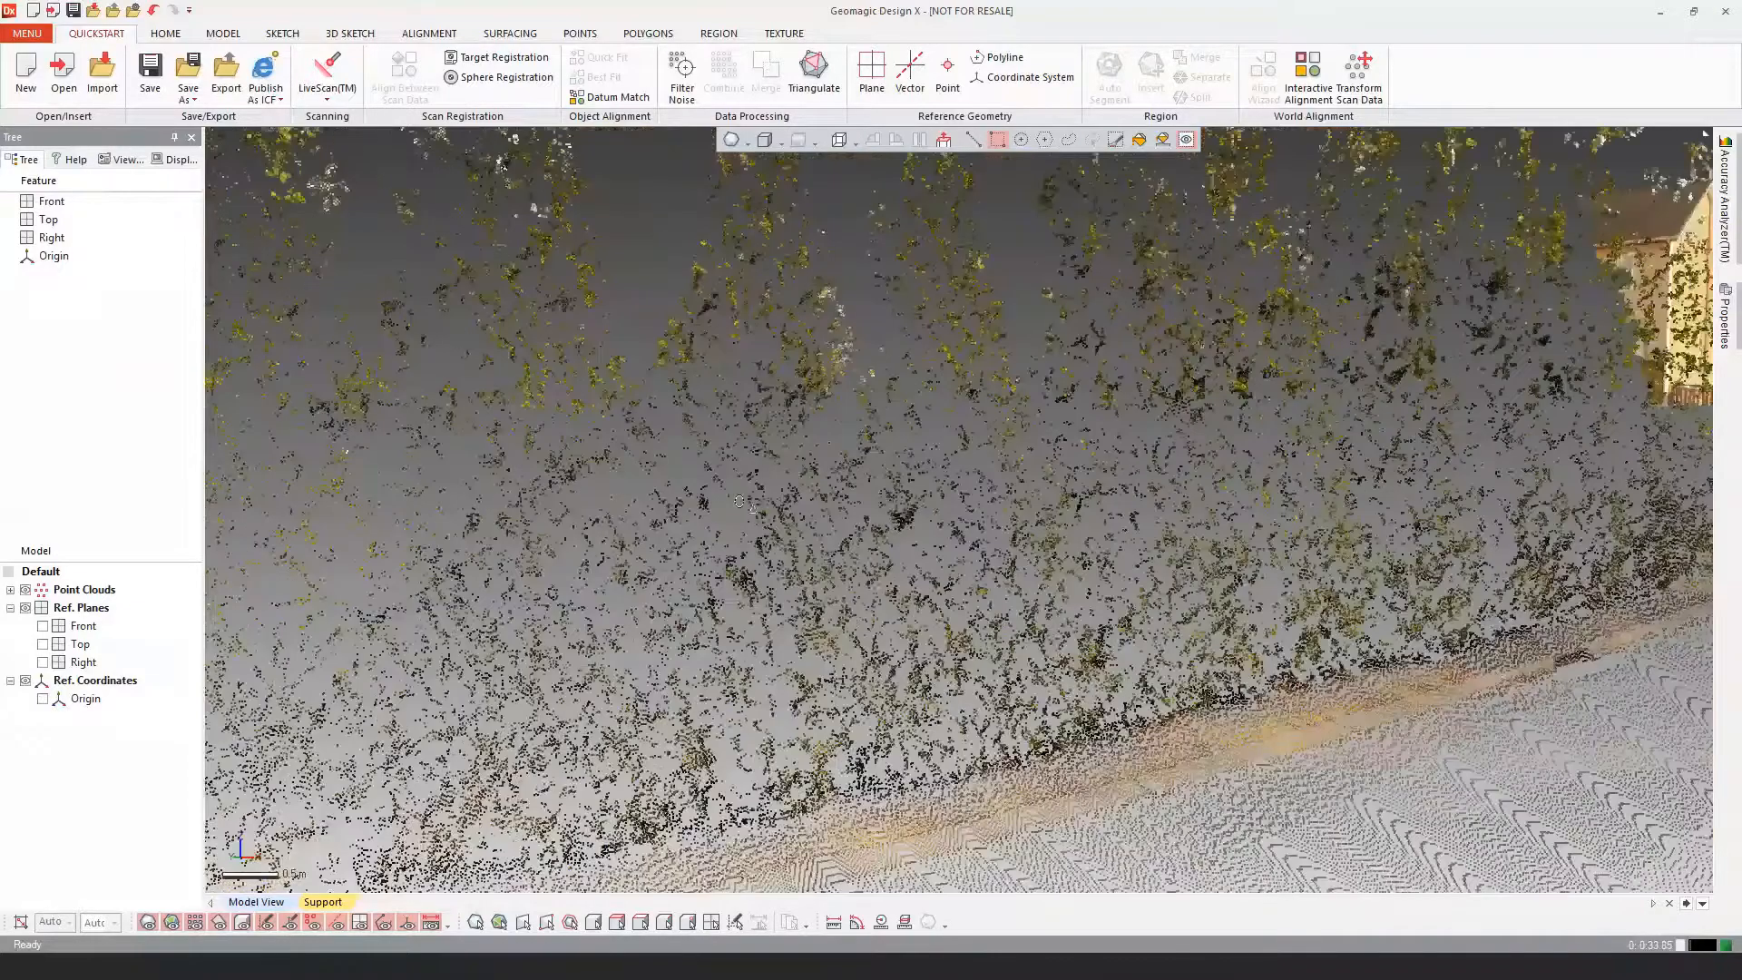
{"action": "right_click_drag", "start_coordinate": [740, 502], "coordinate": [1079, 580]}
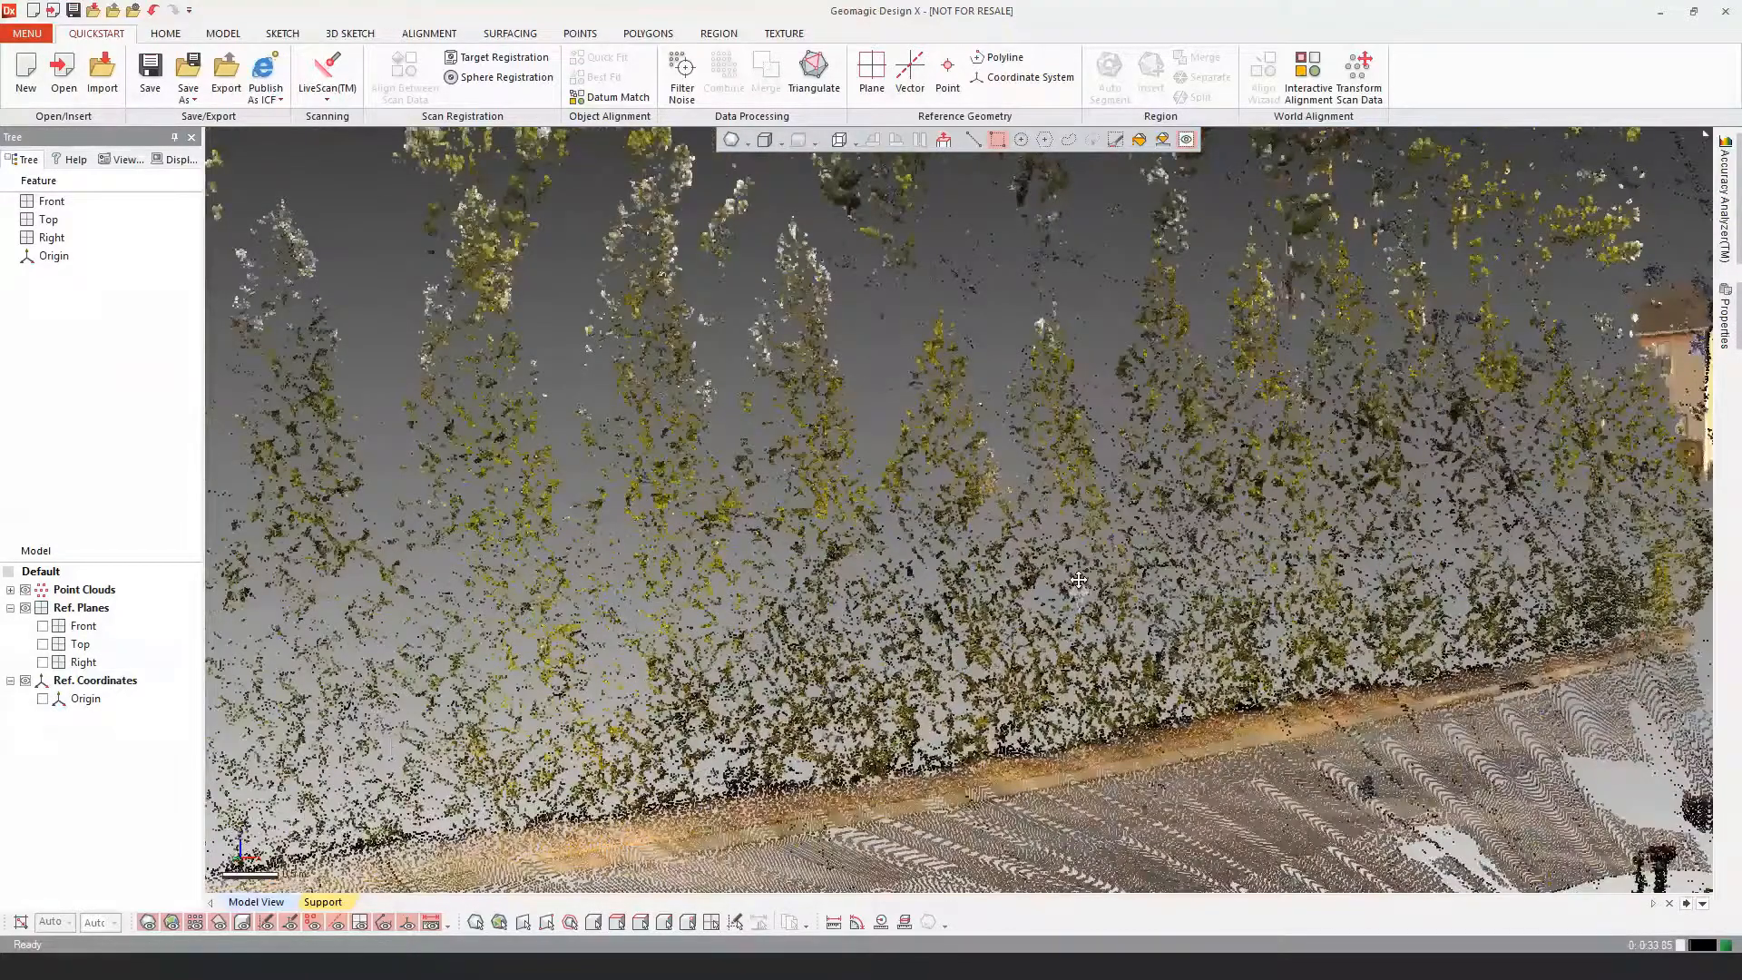
{"action": "middle_click_drag", "start_coordinate": [1079, 580], "coordinate": [719, 635]}
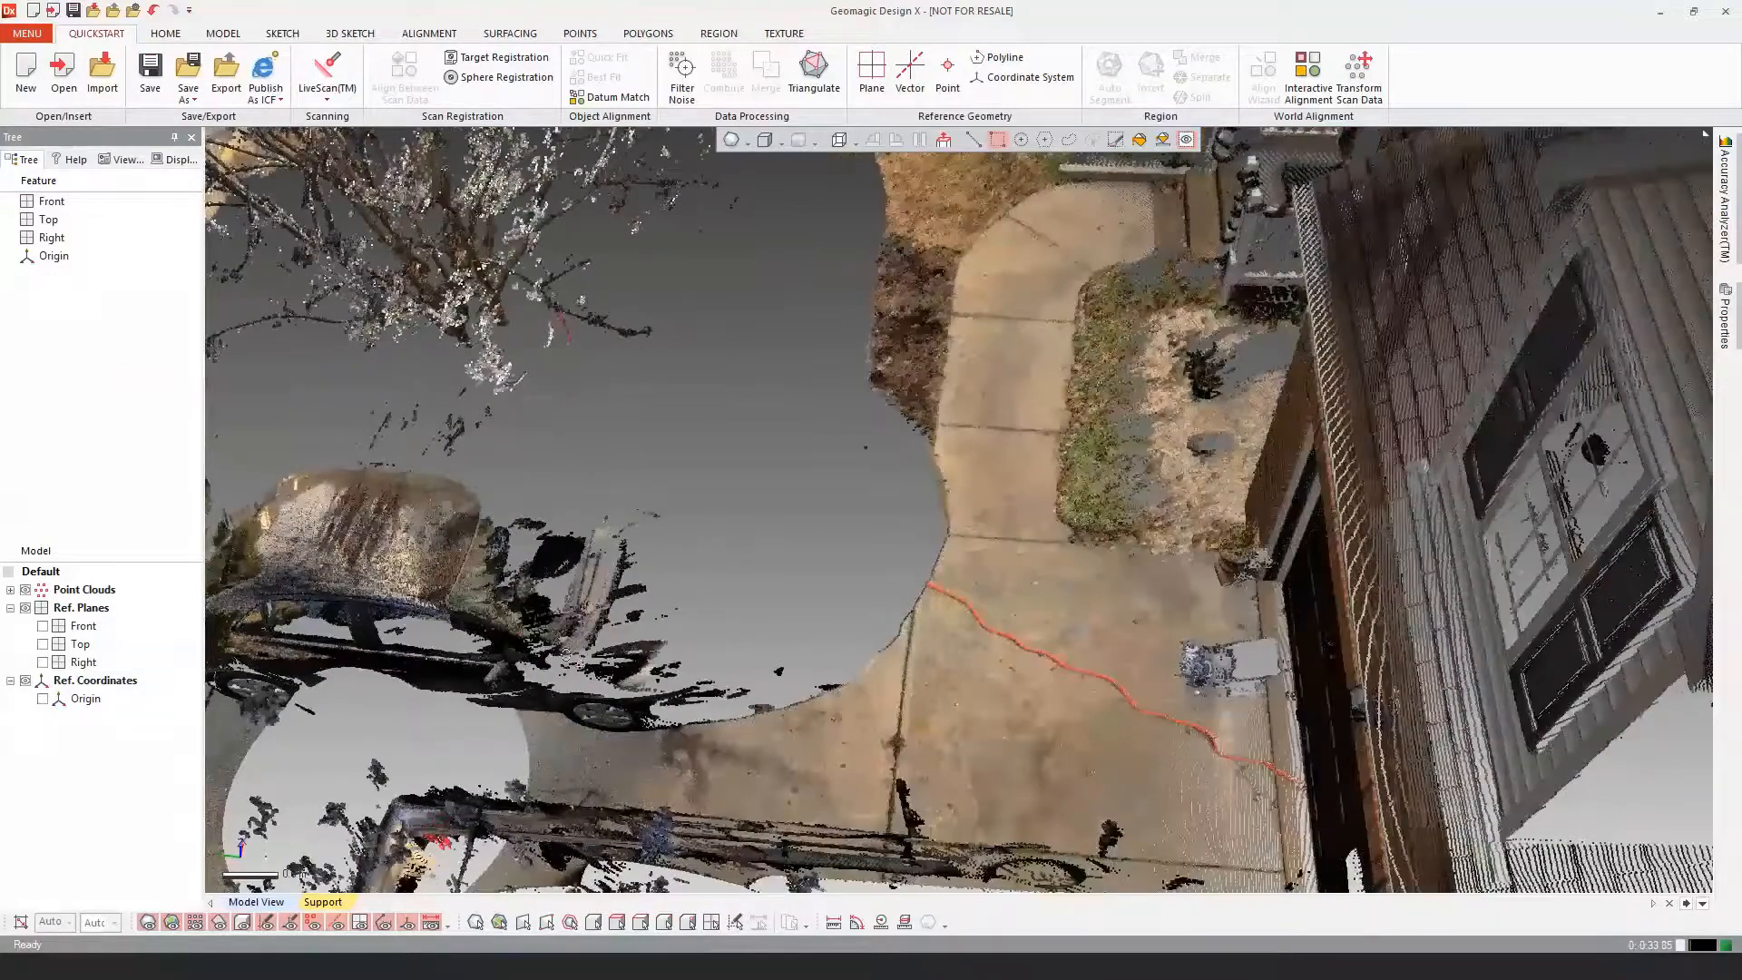
{"action": "middle_click_drag", "start_coordinate": [567, 655], "coordinate": [185, 412]}
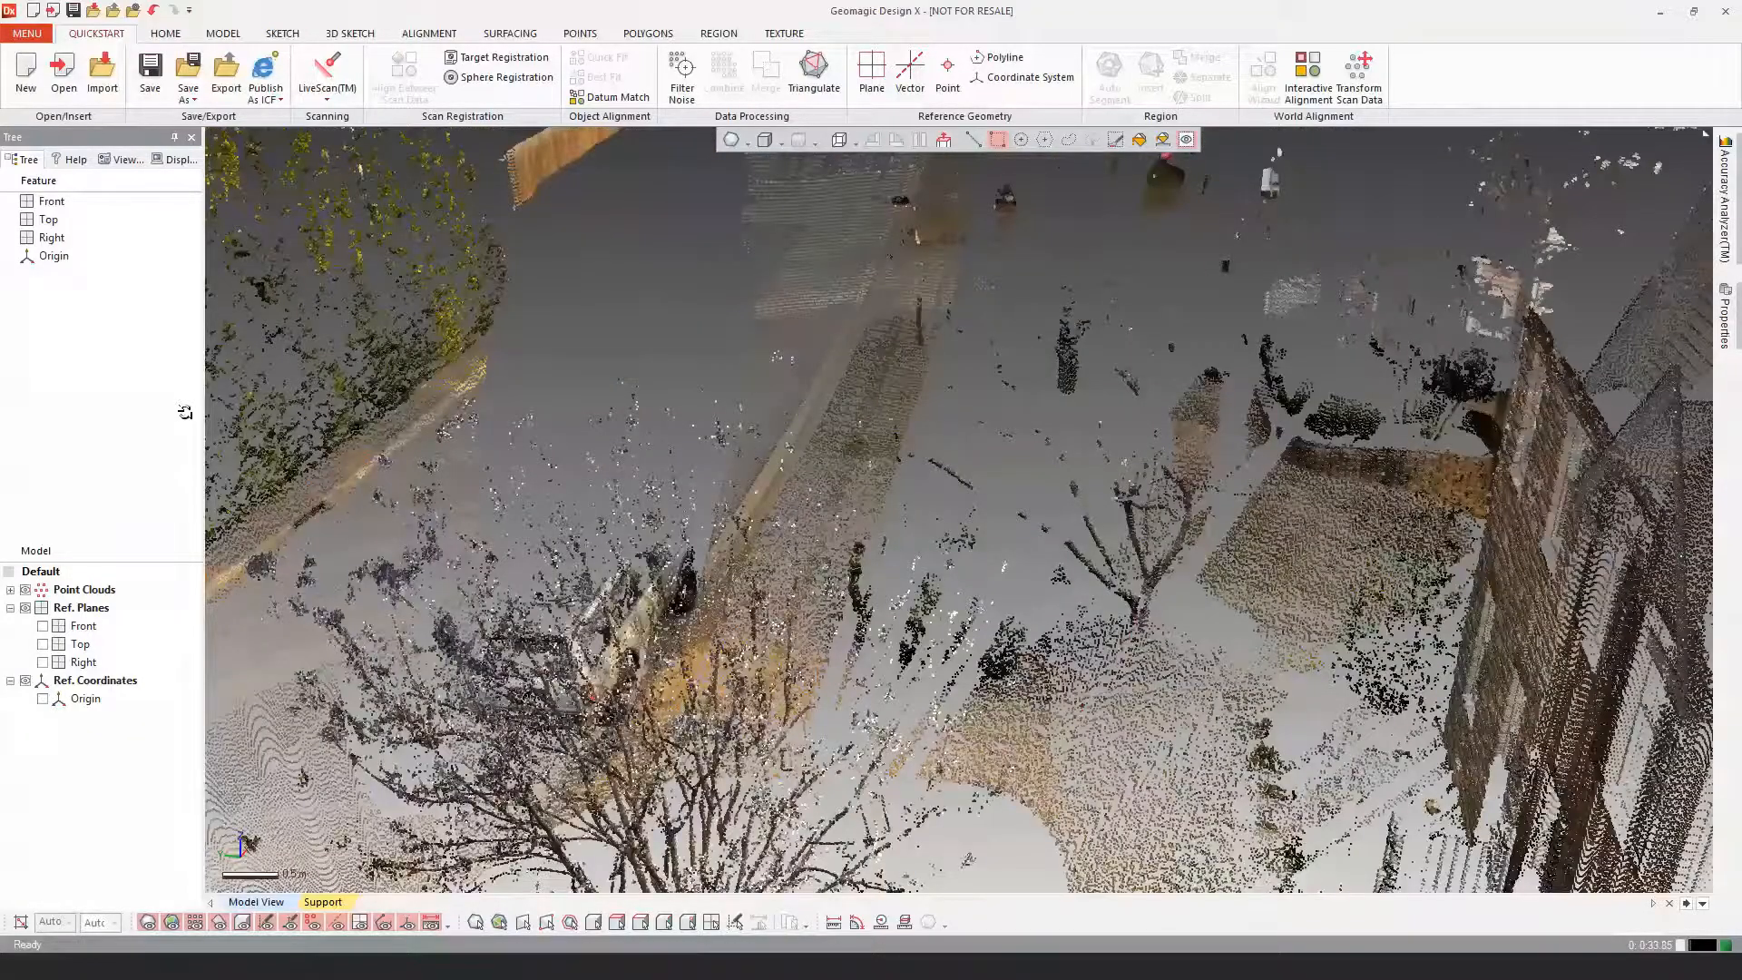
{"action": "middle_click_drag", "start_coordinate": [185, 412], "coordinate": [145, 435]}
{"action": "middle_click_drag", "start_coordinate": [564, 675], "coordinate": [743, 342]}
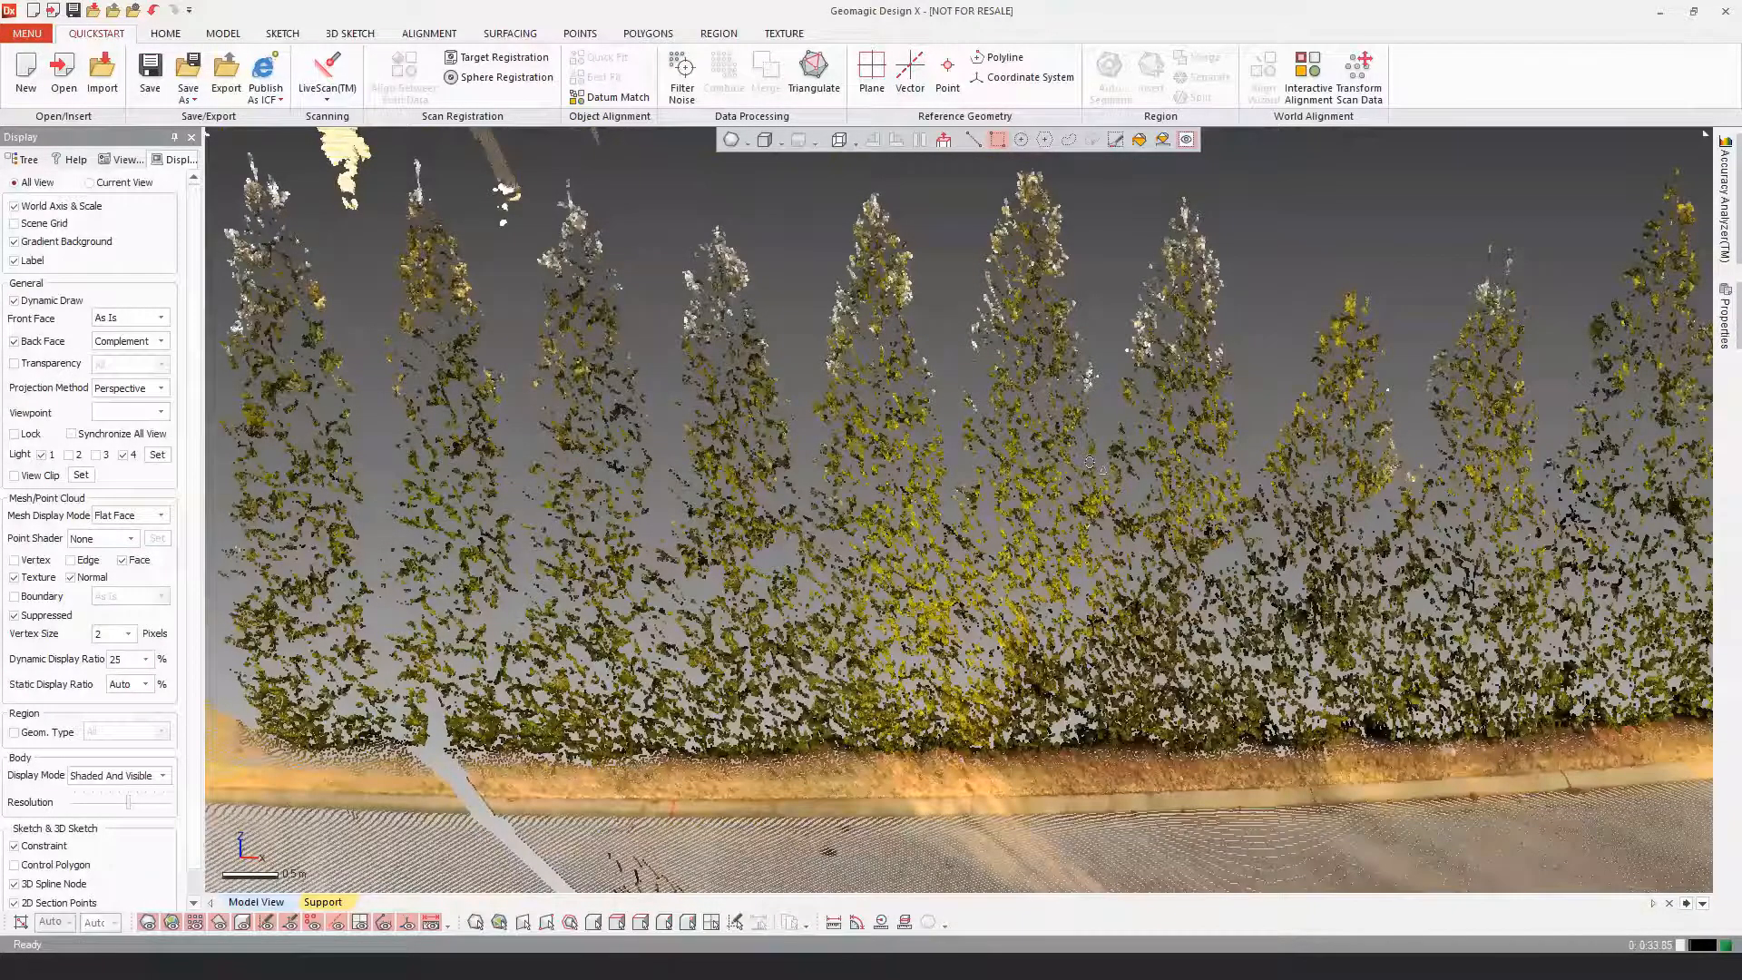
{"action": "right_click_drag", "start_coordinate": [1056, 425], "coordinate": [479, 659]}
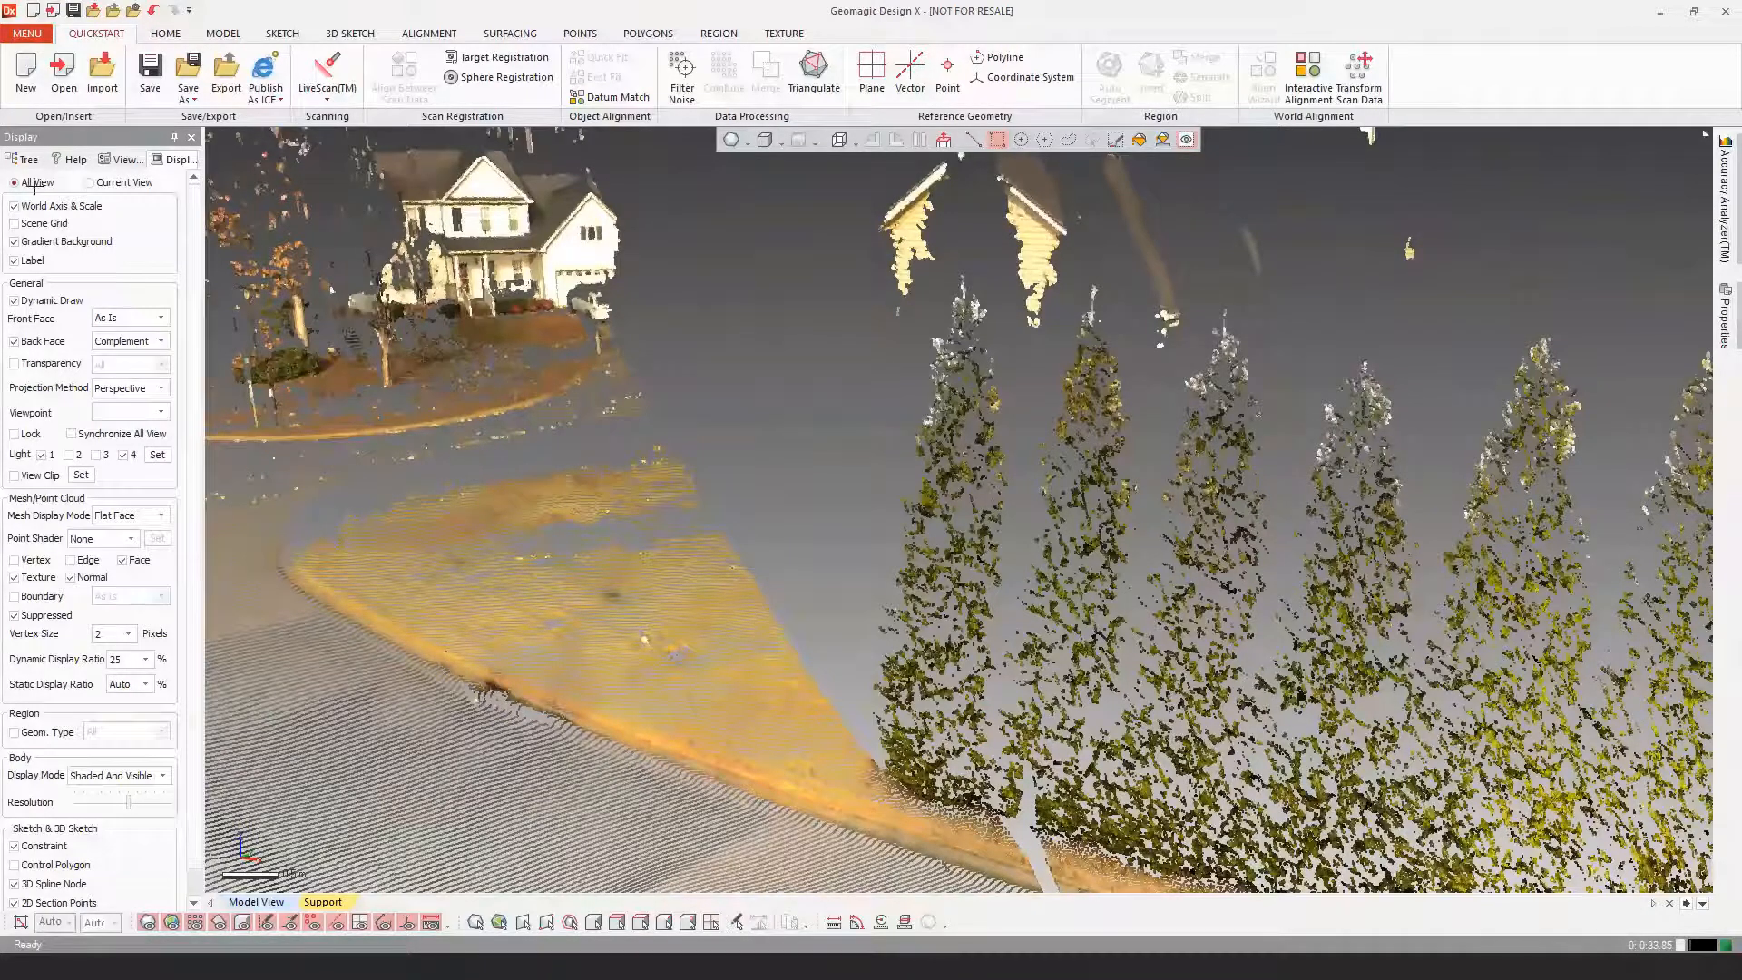
Step: Expand the imported scan under Point Clouds in the model tree to check its point count and dimensions
{"action": "left_click", "coordinate": [29, 159]}
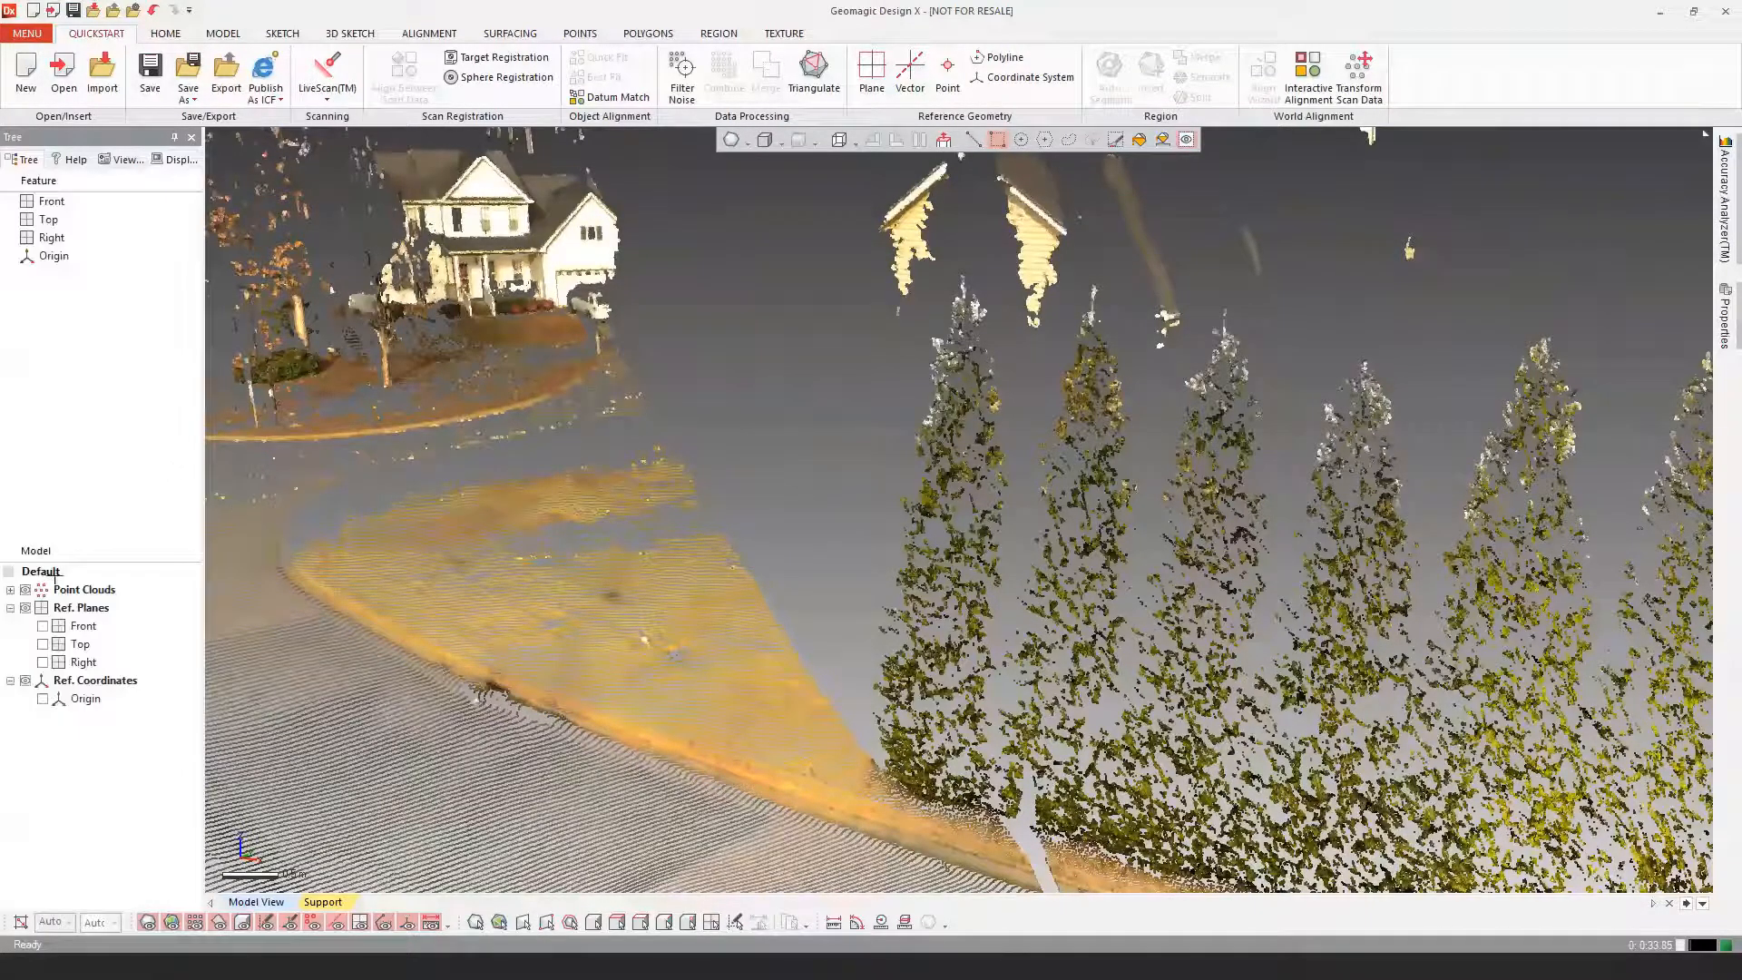
{"action": "left_click", "coordinate": [10, 589]}
{"action": "left_click", "coordinate": [27, 607]}
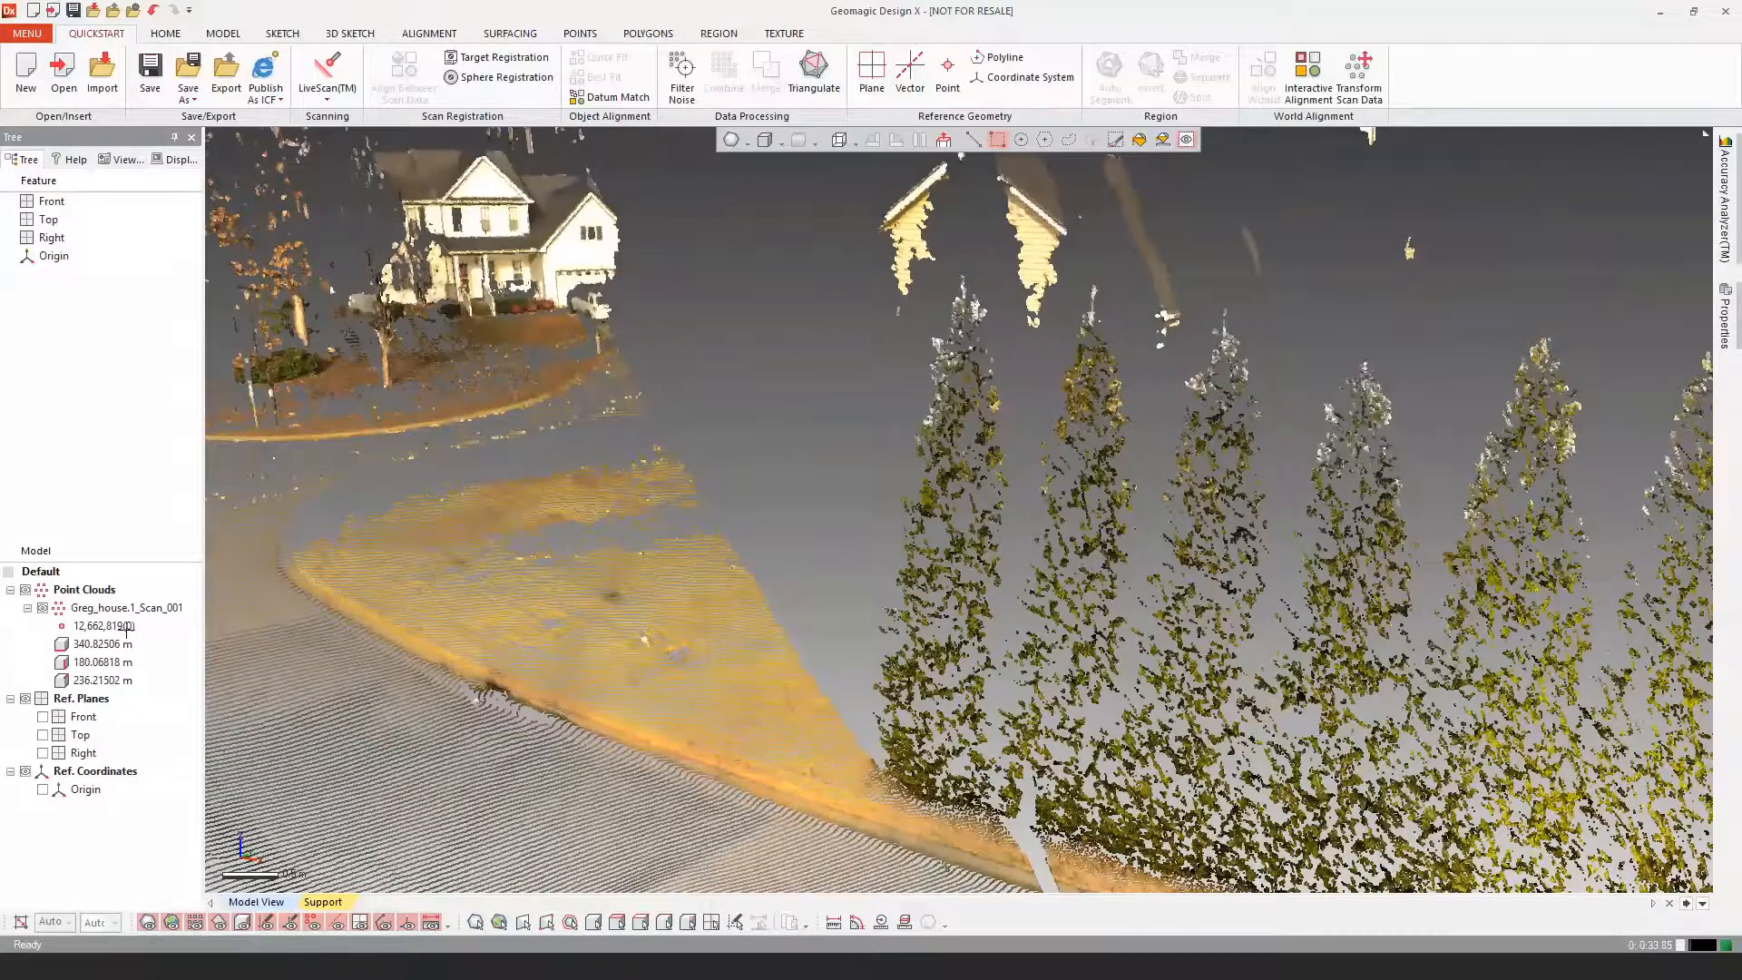
{"action": "scroll", "coordinate": [738, 507], "scroll_direction": "down", "scroll_amount": 1}
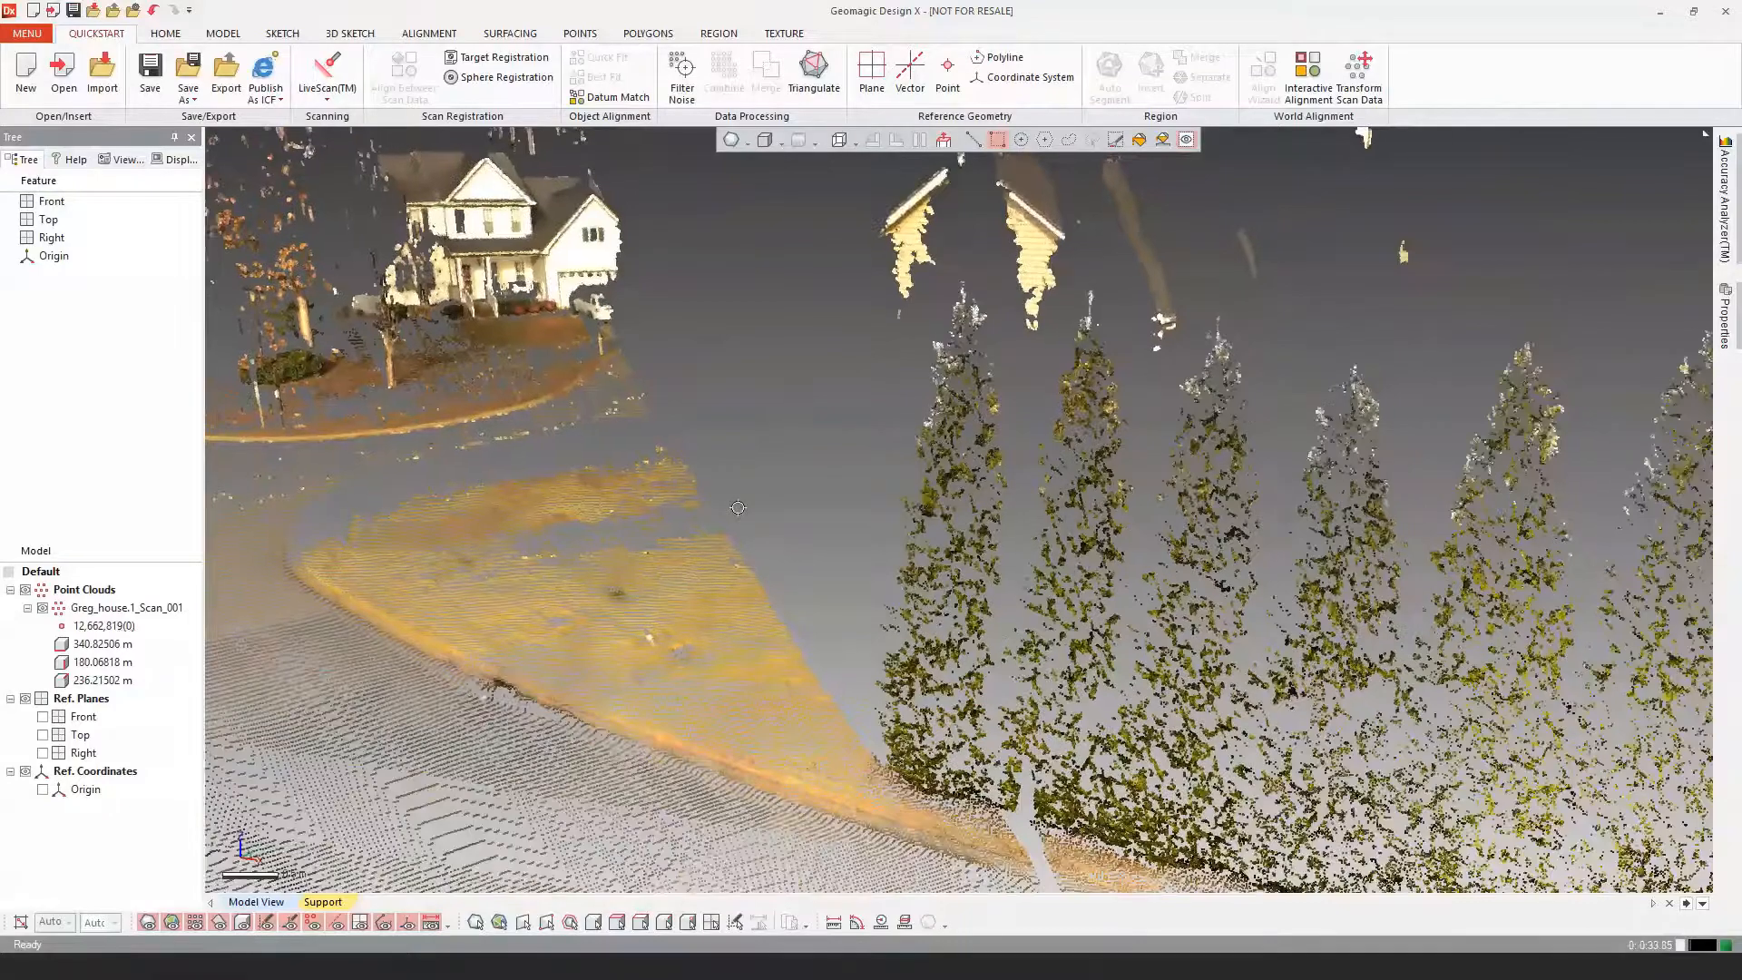
Step: Open the View Clip settings and set the clipping mode to Inside Box
{"action": "left_click", "coordinate": [27, 33]}
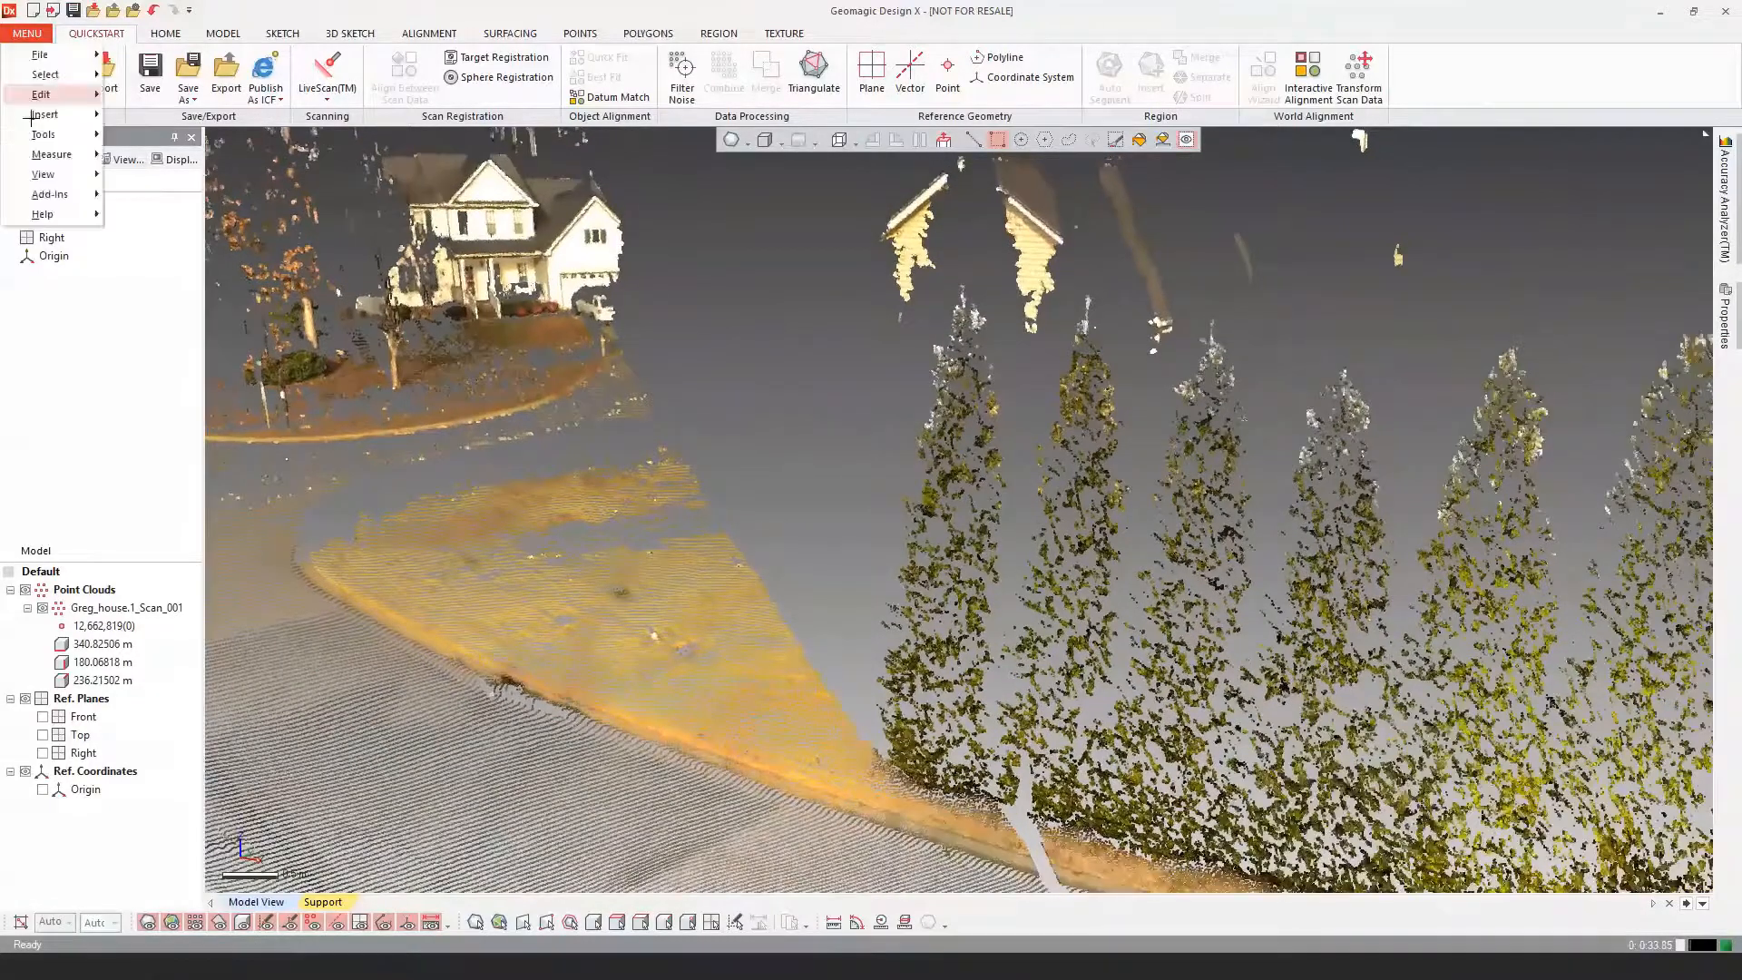
{"action": "mouse_move", "coordinate": [70, 218]}
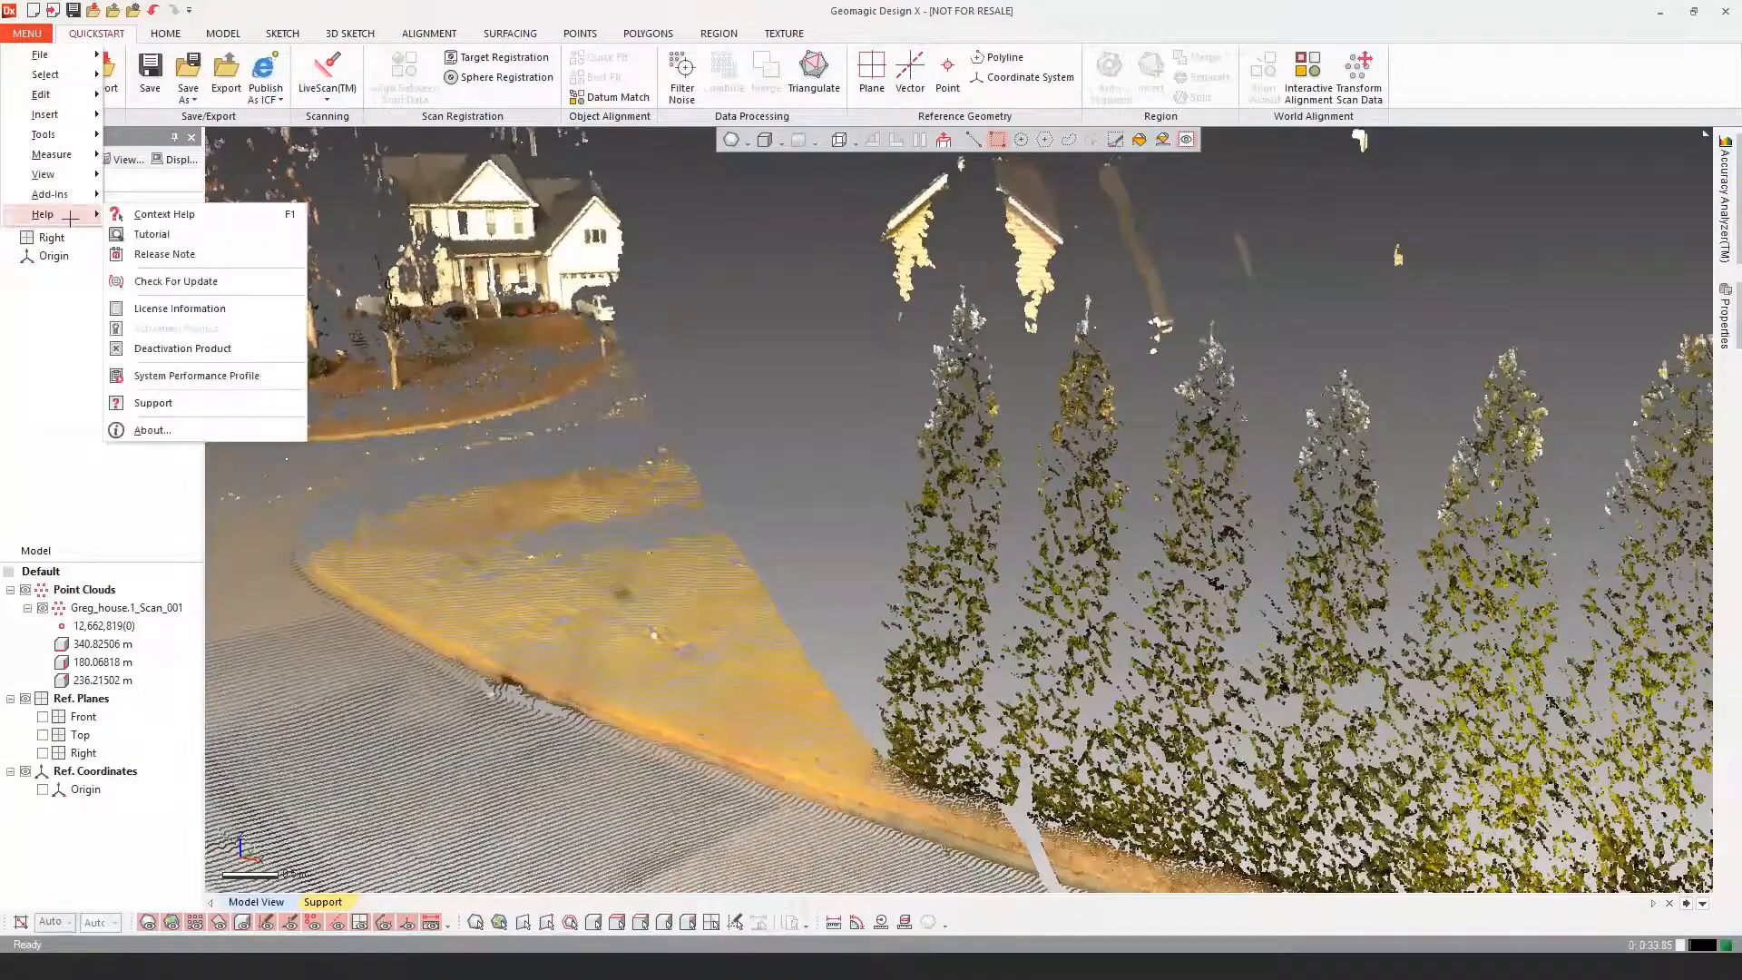
{"action": "mouse_move", "coordinate": [57, 175]}
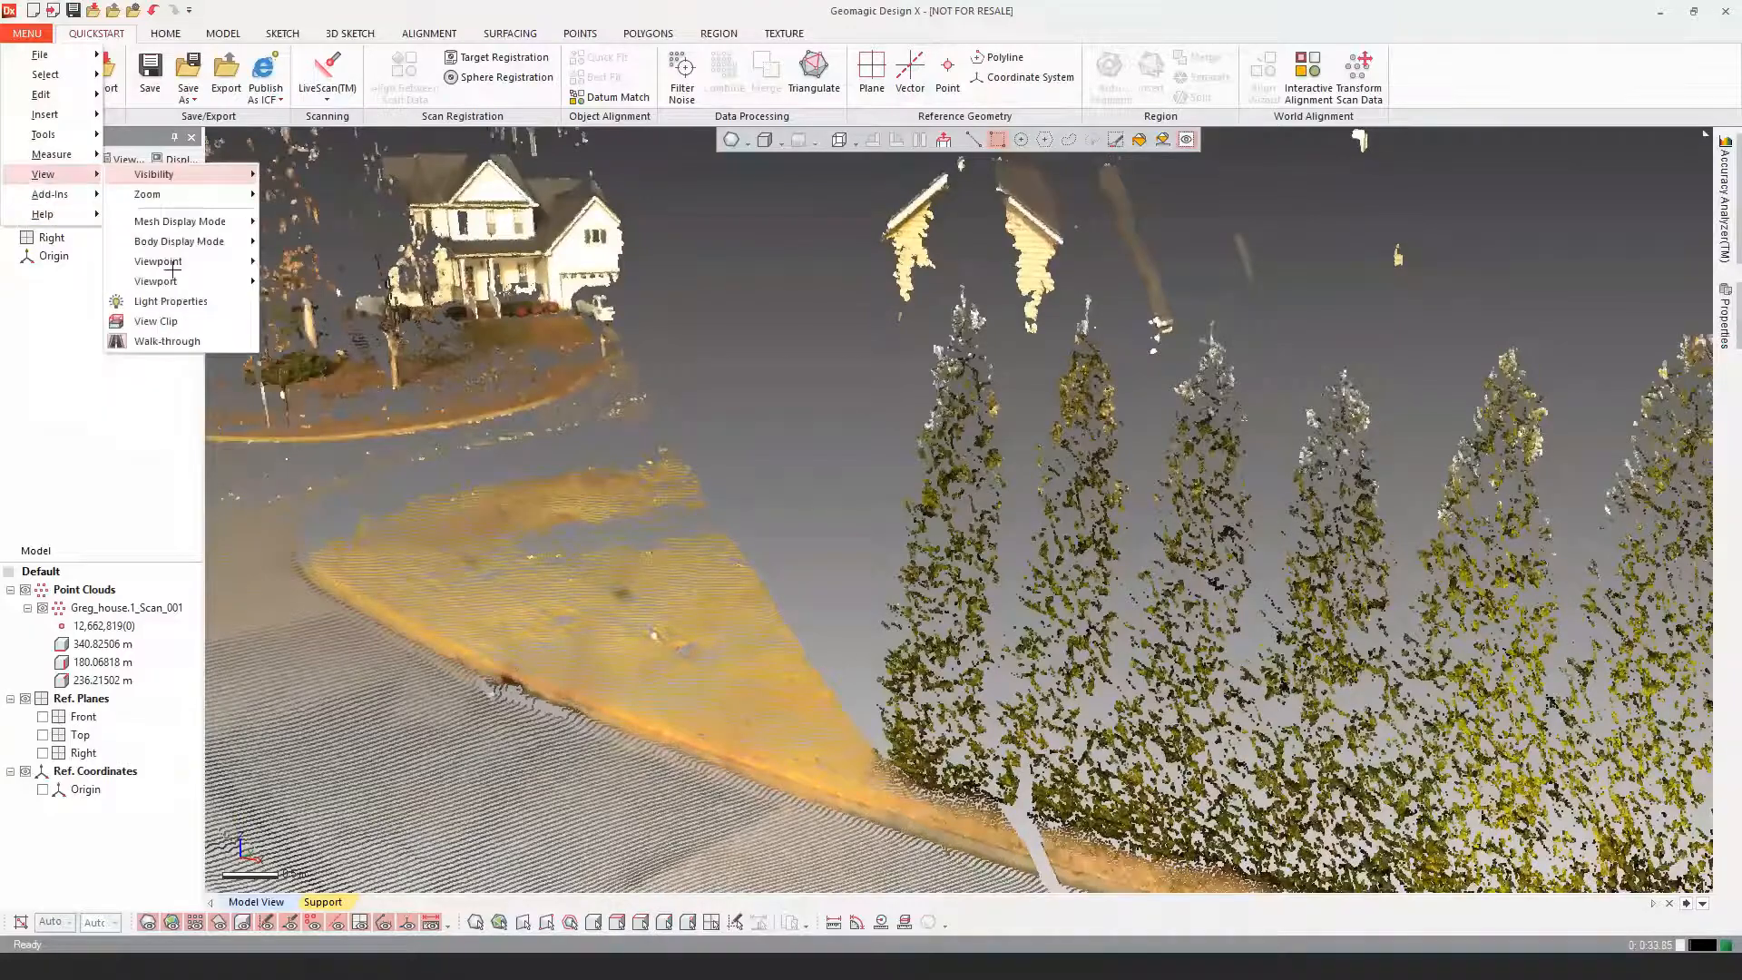
{"action": "left_click", "coordinate": [172, 324]}
{"action": "scroll", "coordinate": [632, 521], "scroll_direction": "down", "scroll_amount": 5}
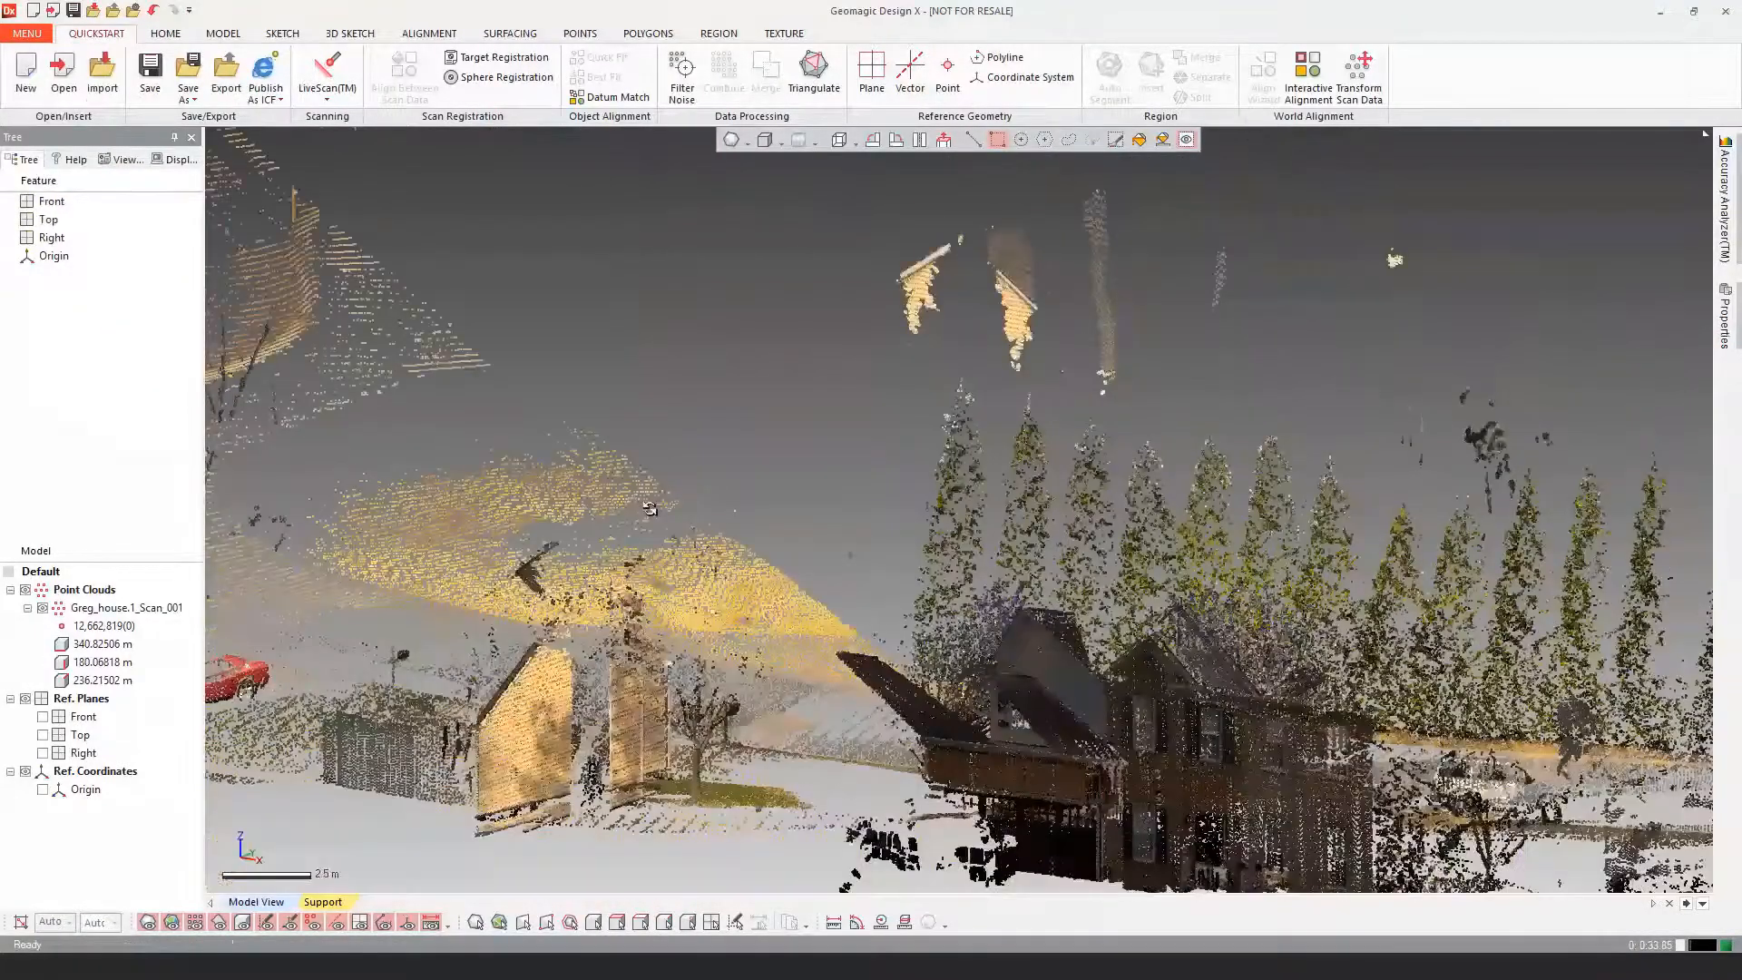
{"action": "right_click_drag", "start_coordinate": [650, 508], "coordinate": [862, 449]}
{"action": "left_click", "coordinate": [174, 159]}
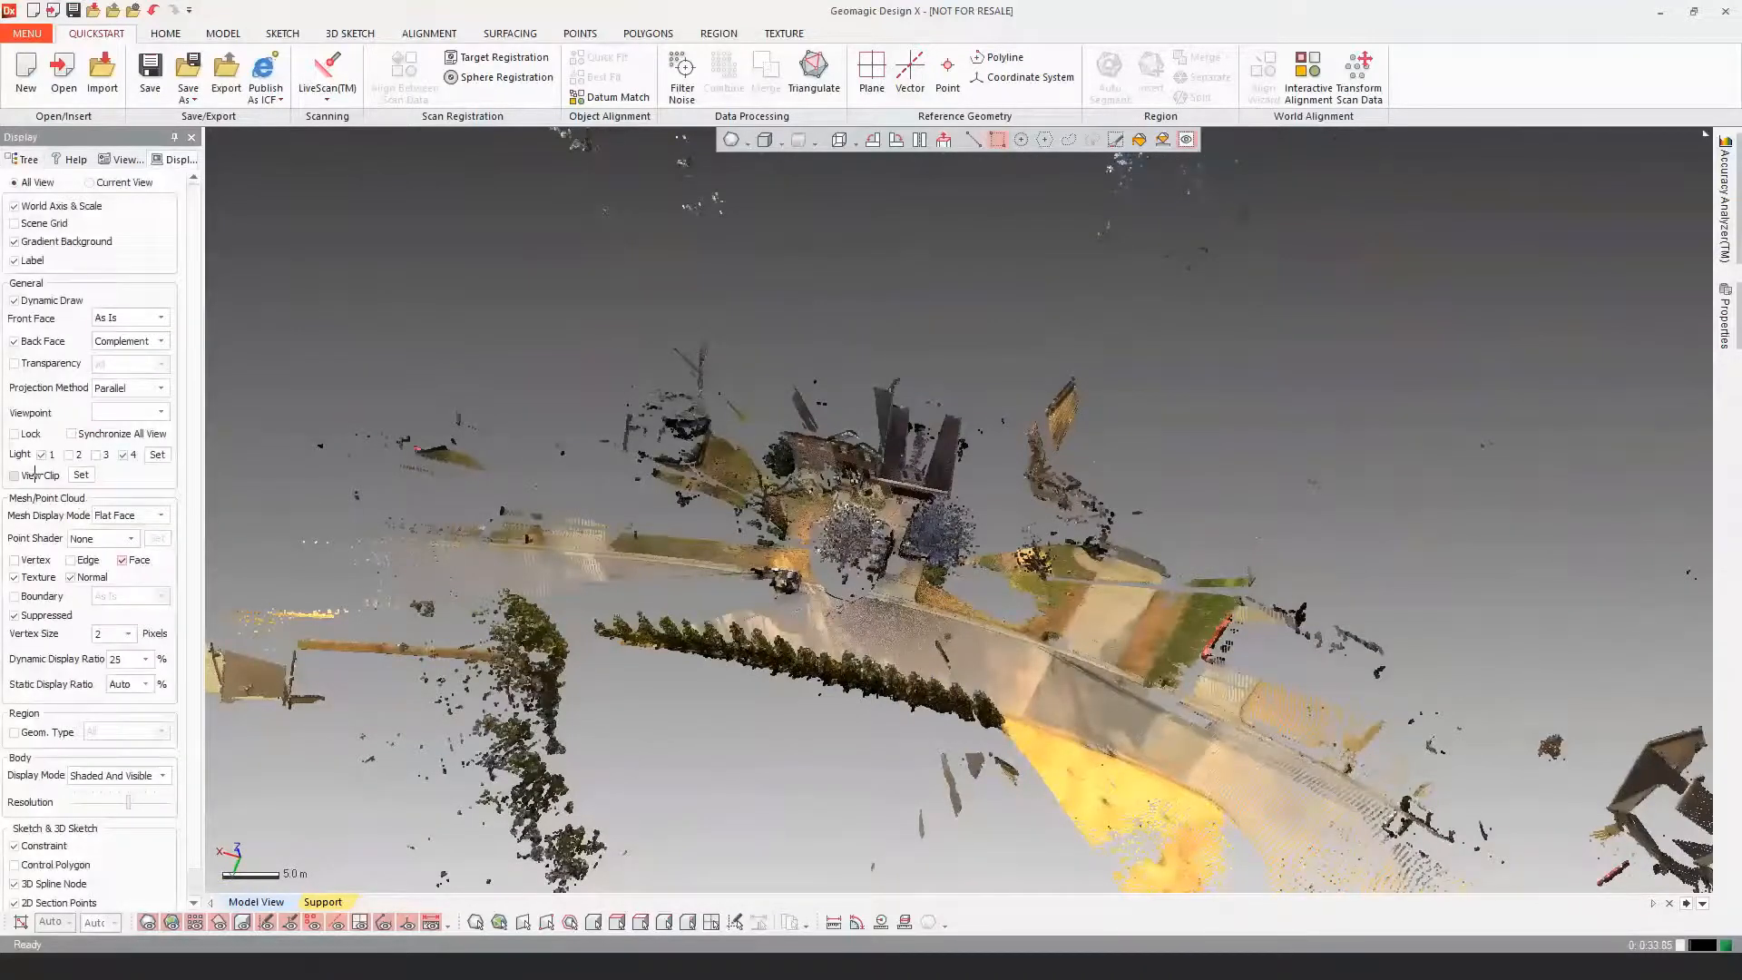
{"action": "left_click", "coordinate": [81, 473]}
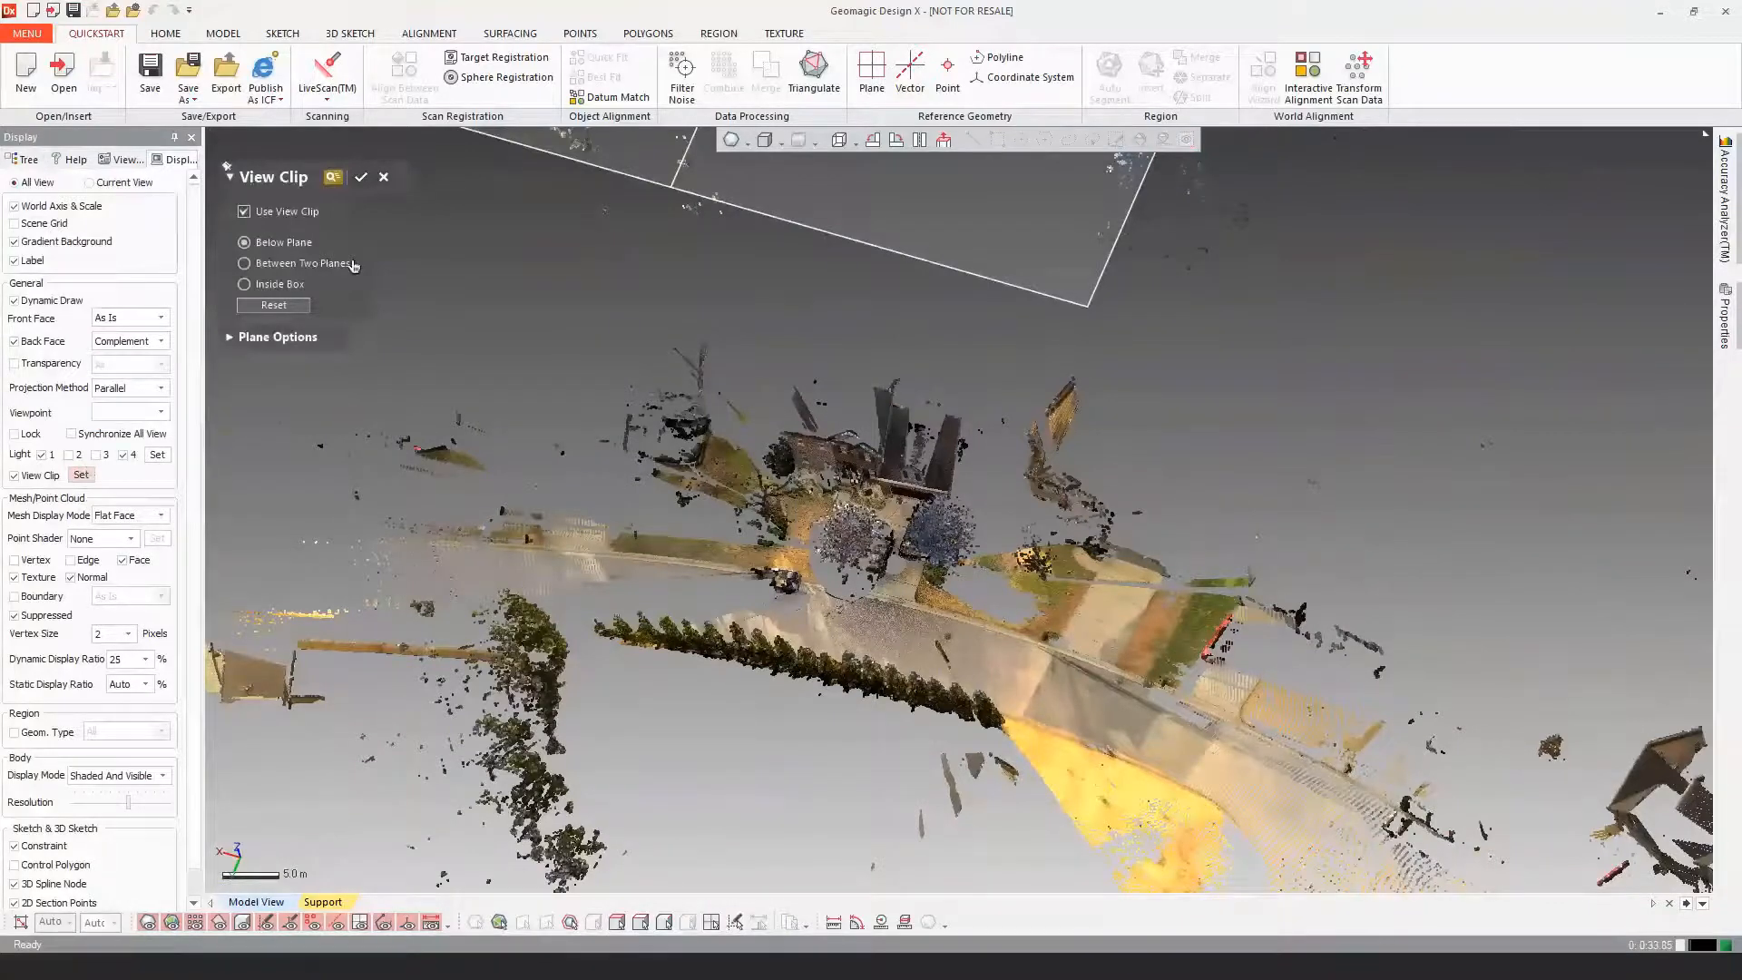
{"action": "scroll", "coordinate": [494, 317], "scroll_direction": "down", "scroll_amount": 3}
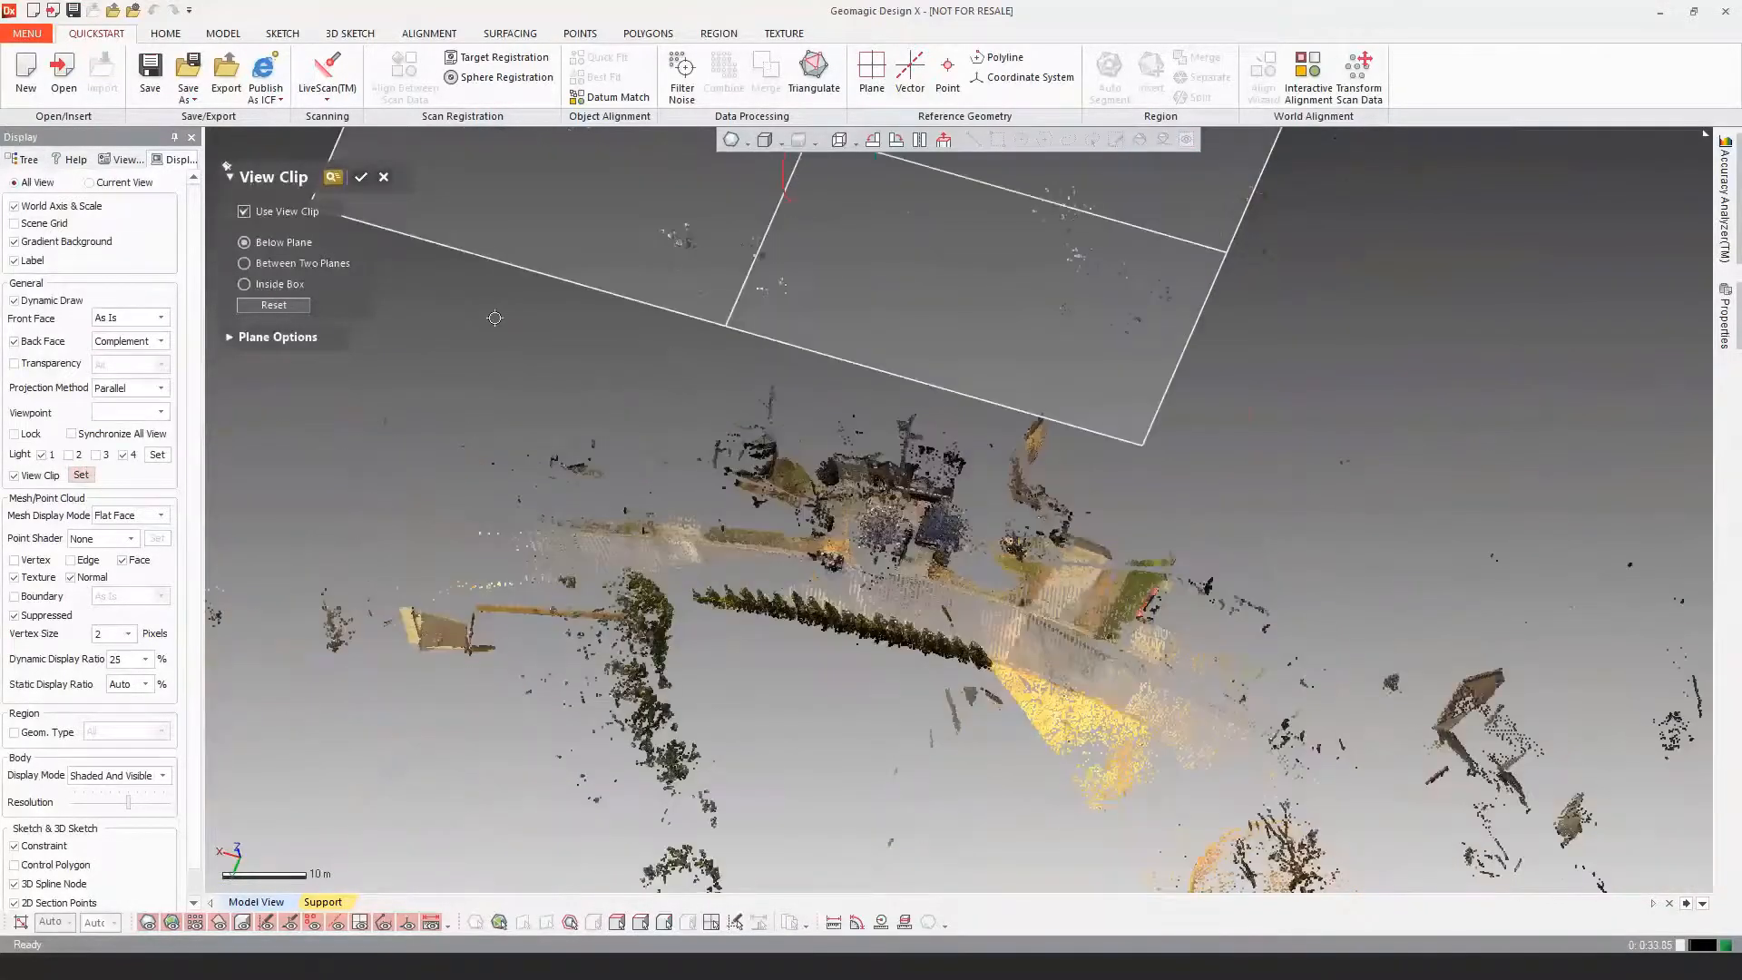
{"action": "left_click", "coordinate": [245, 284]}
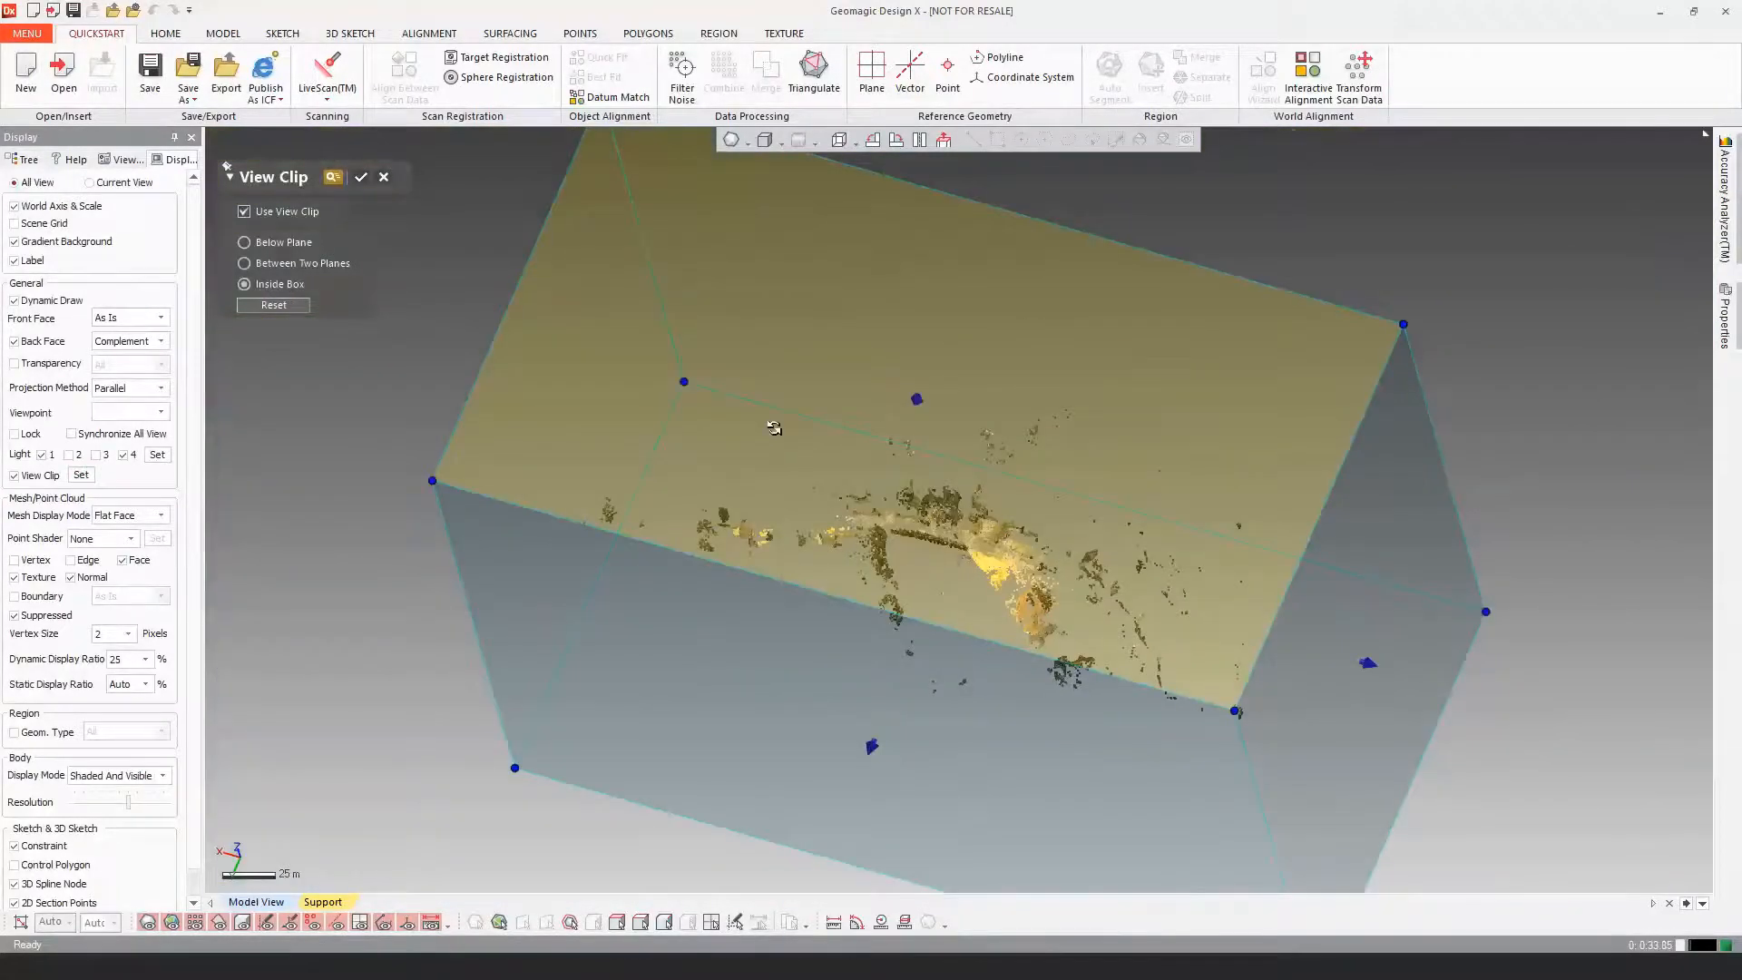
Step: Pull in the four sides of the clip box so it closely surrounds the house and its front yard in plan view
{"action": "right_click_drag", "start_coordinate": [774, 428], "coordinate": [856, 568]}
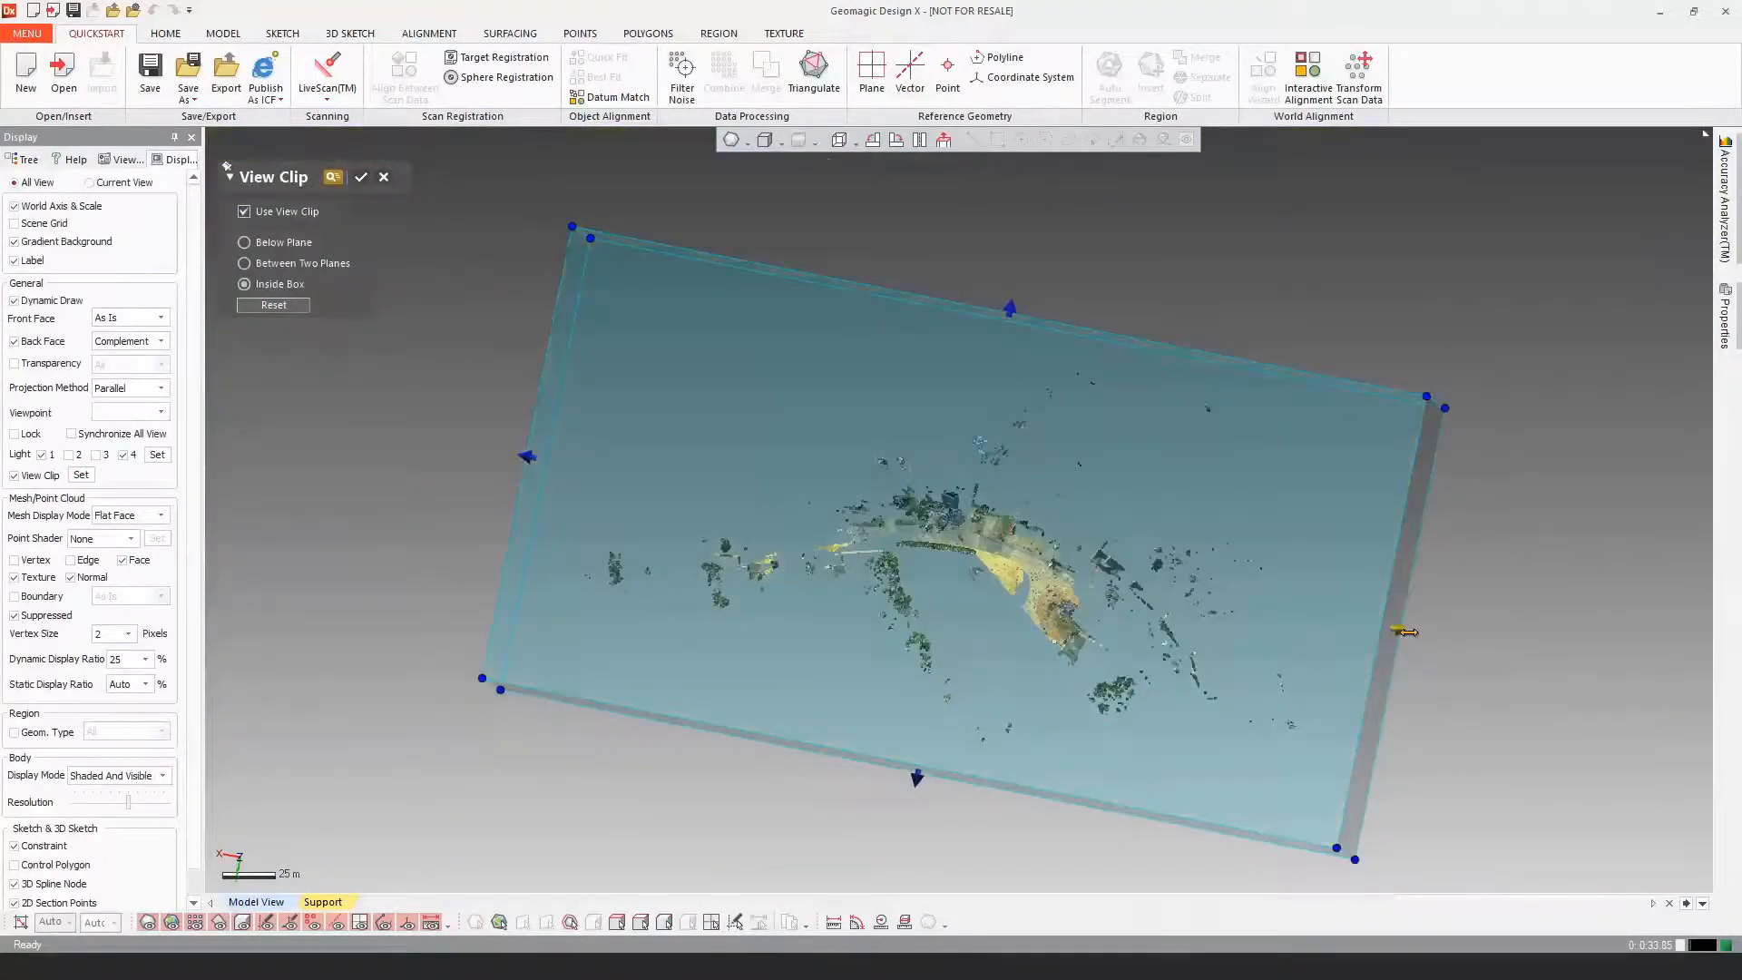
{"action": "left_click_drag", "start_coordinate": [1404, 632], "coordinate": [1023, 555]}
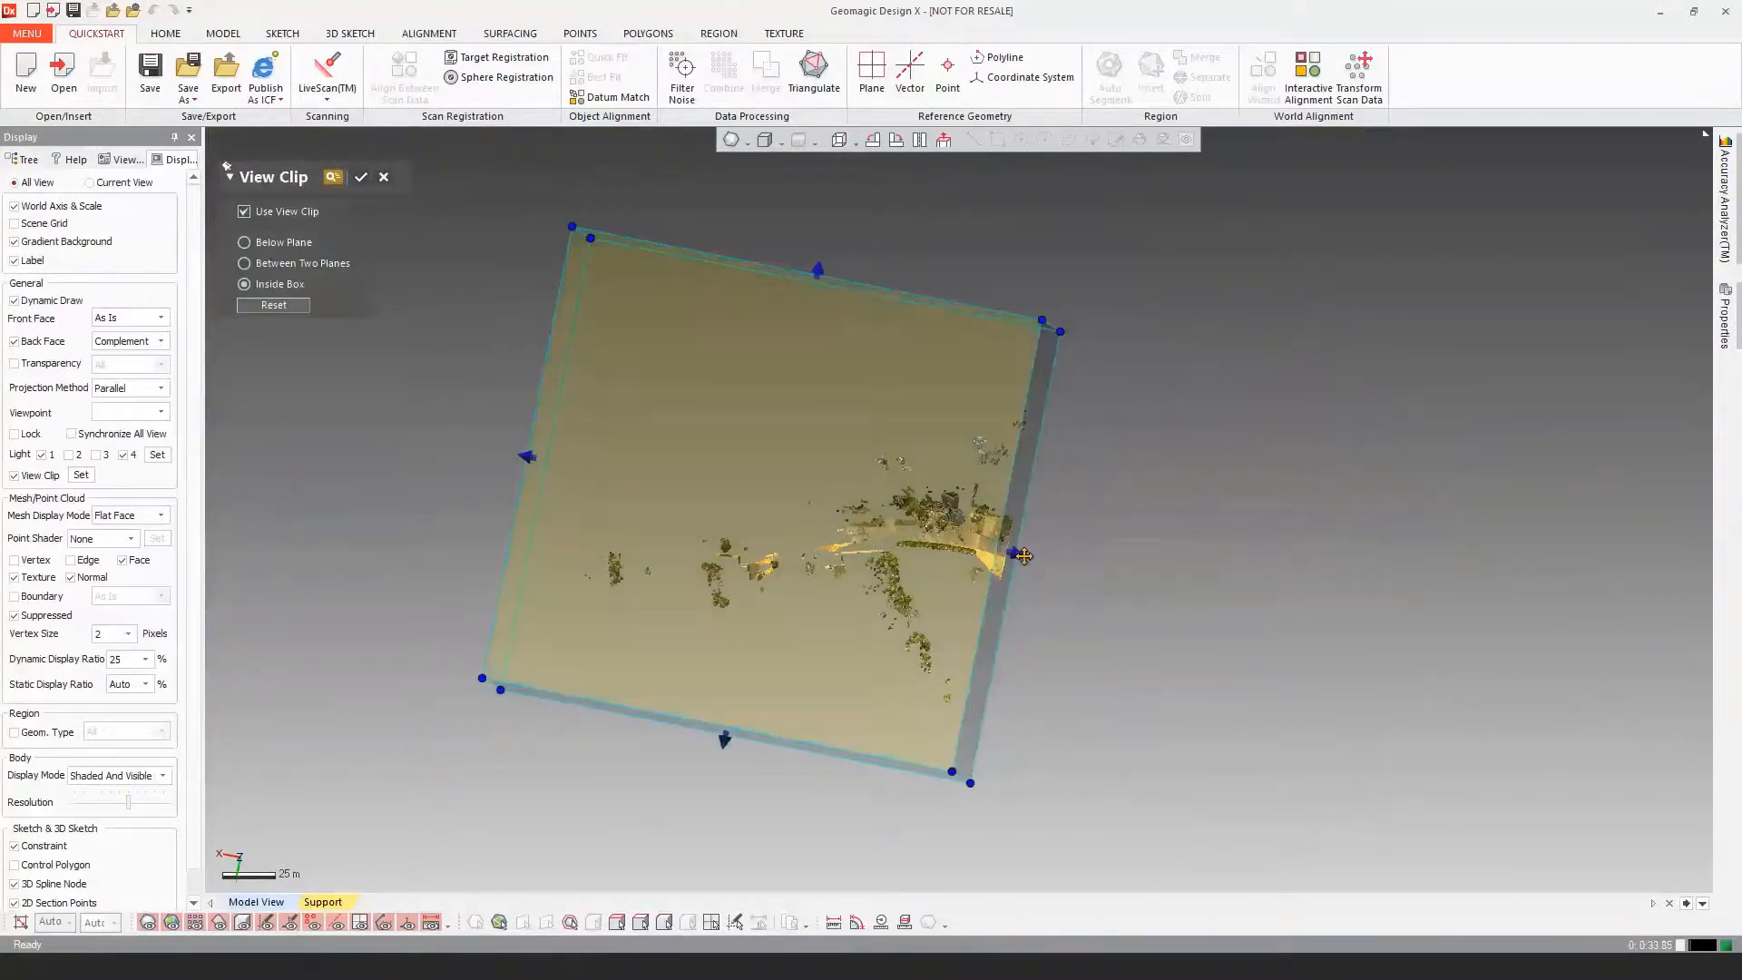
{"action": "left_click_drag", "start_coordinate": [526, 456], "coordinate": [885, 518]}
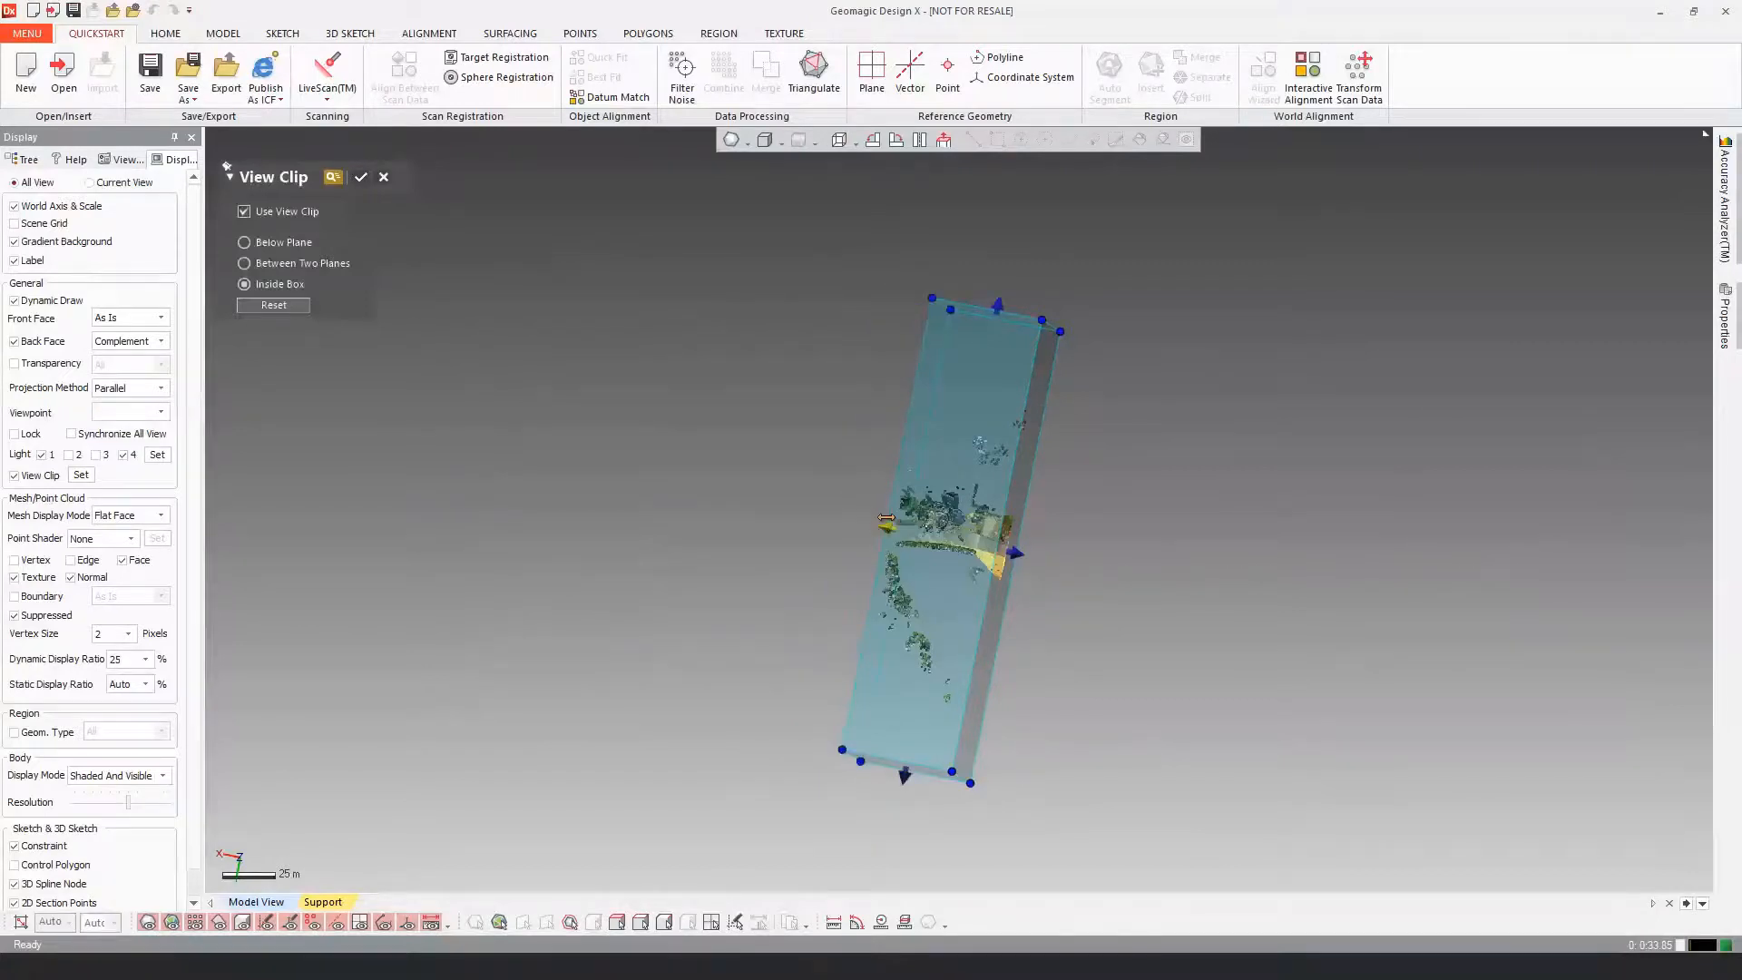
{"action": "left_click_drag", "start_coordinate": [997, 311], "coordinate": [969, 450]}
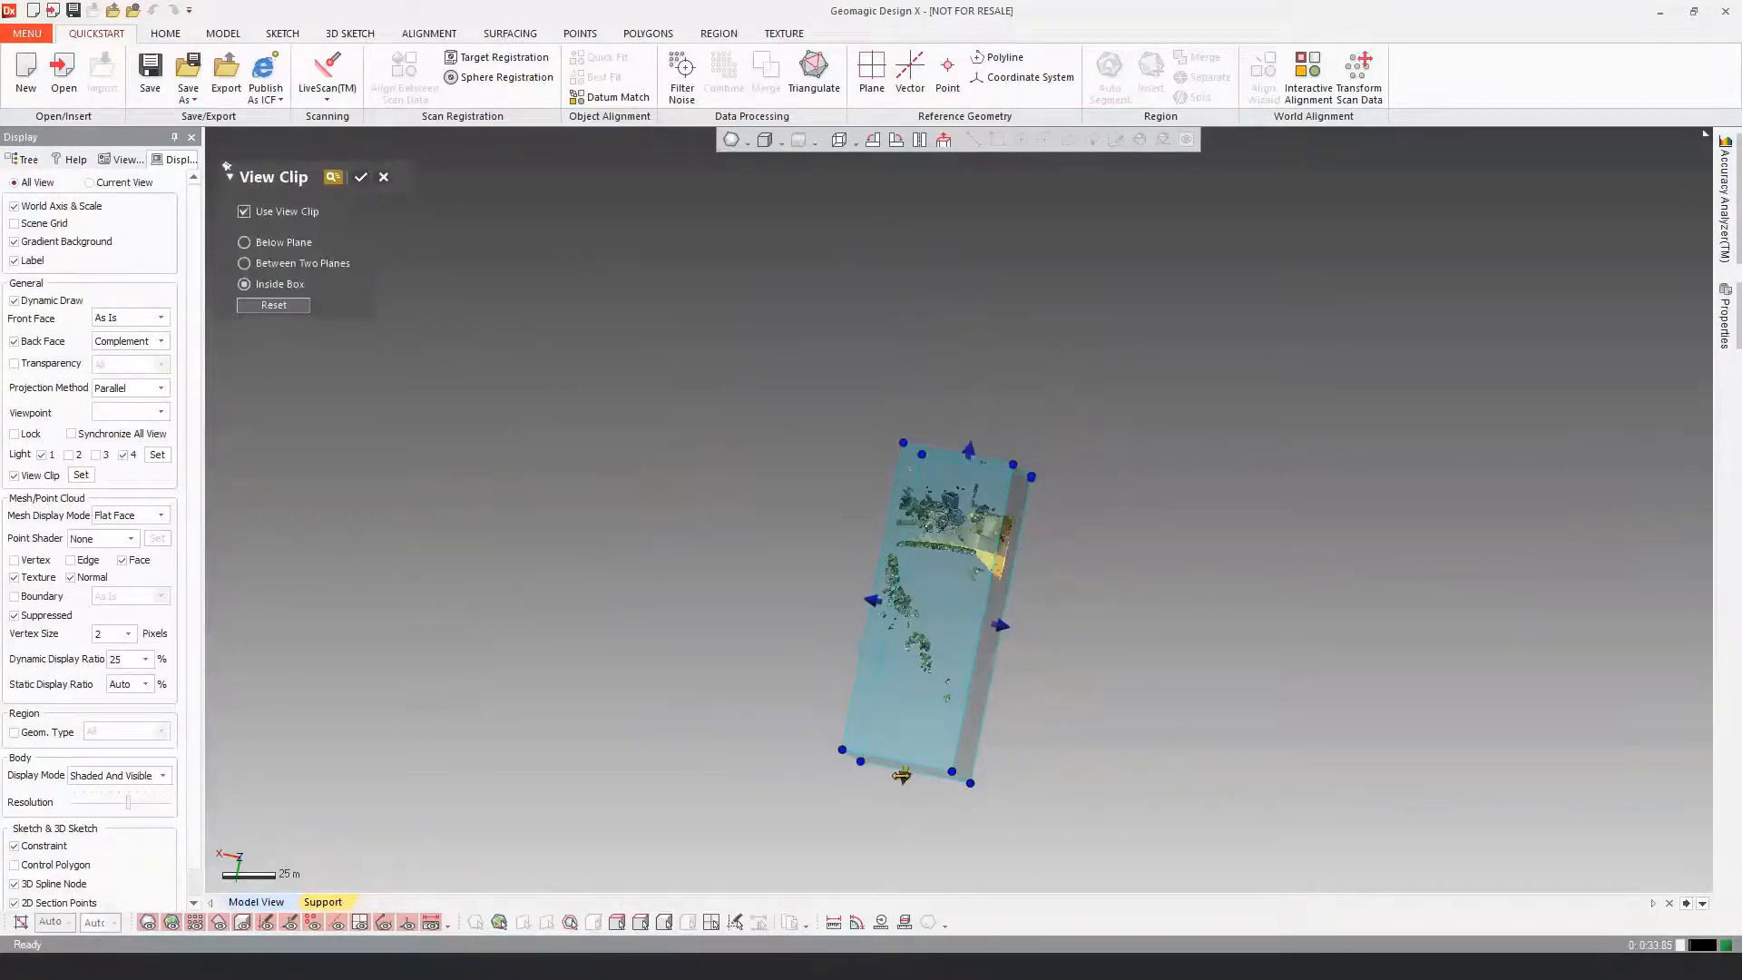
{"action": "left_click_drag", "start_coordinate": [901, 776], "coordinate": [939, 542]}
Step: Lower the top face of the clip box toward the house and apply the view clip
{"action": "scroll", "coordinate": [944, 544], "scroll_direction": "up", "scroll_amount": 8}
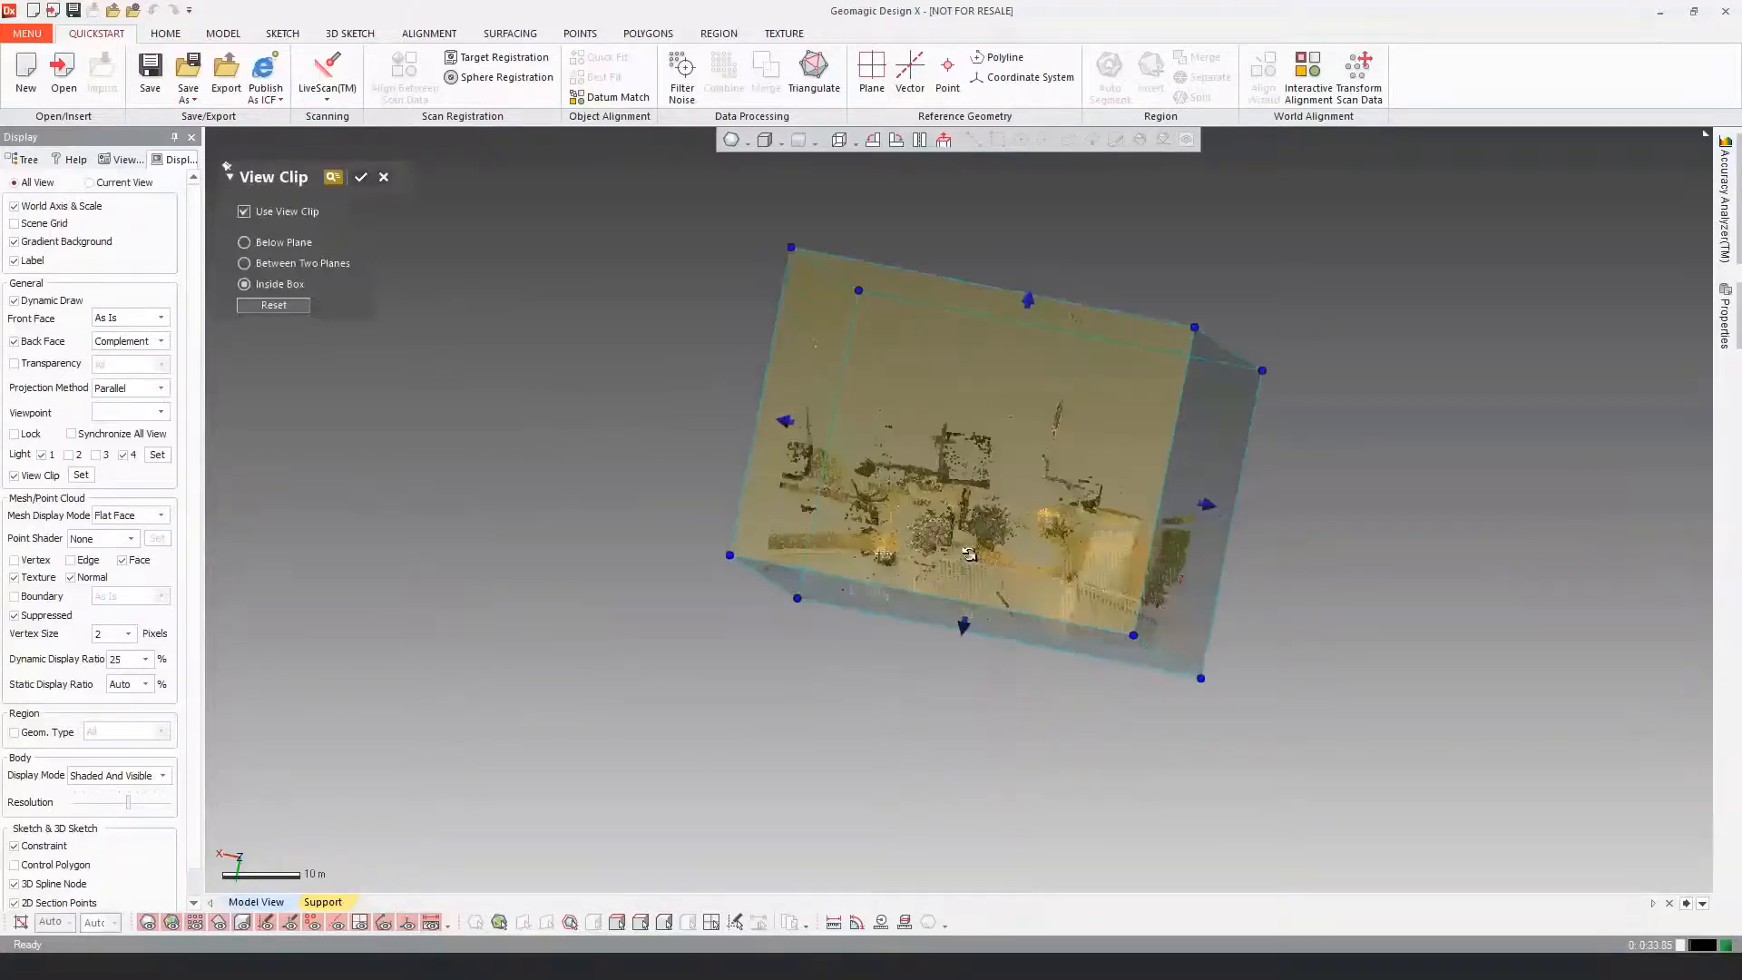
{"action": "right_click_drag", "start_coordinate": [969, 553], "coordinate": [963, 414]}
{"action": "scroll", "coordinate": [989, 390], "scroll_direction": "down", "scroll_amount": 6}
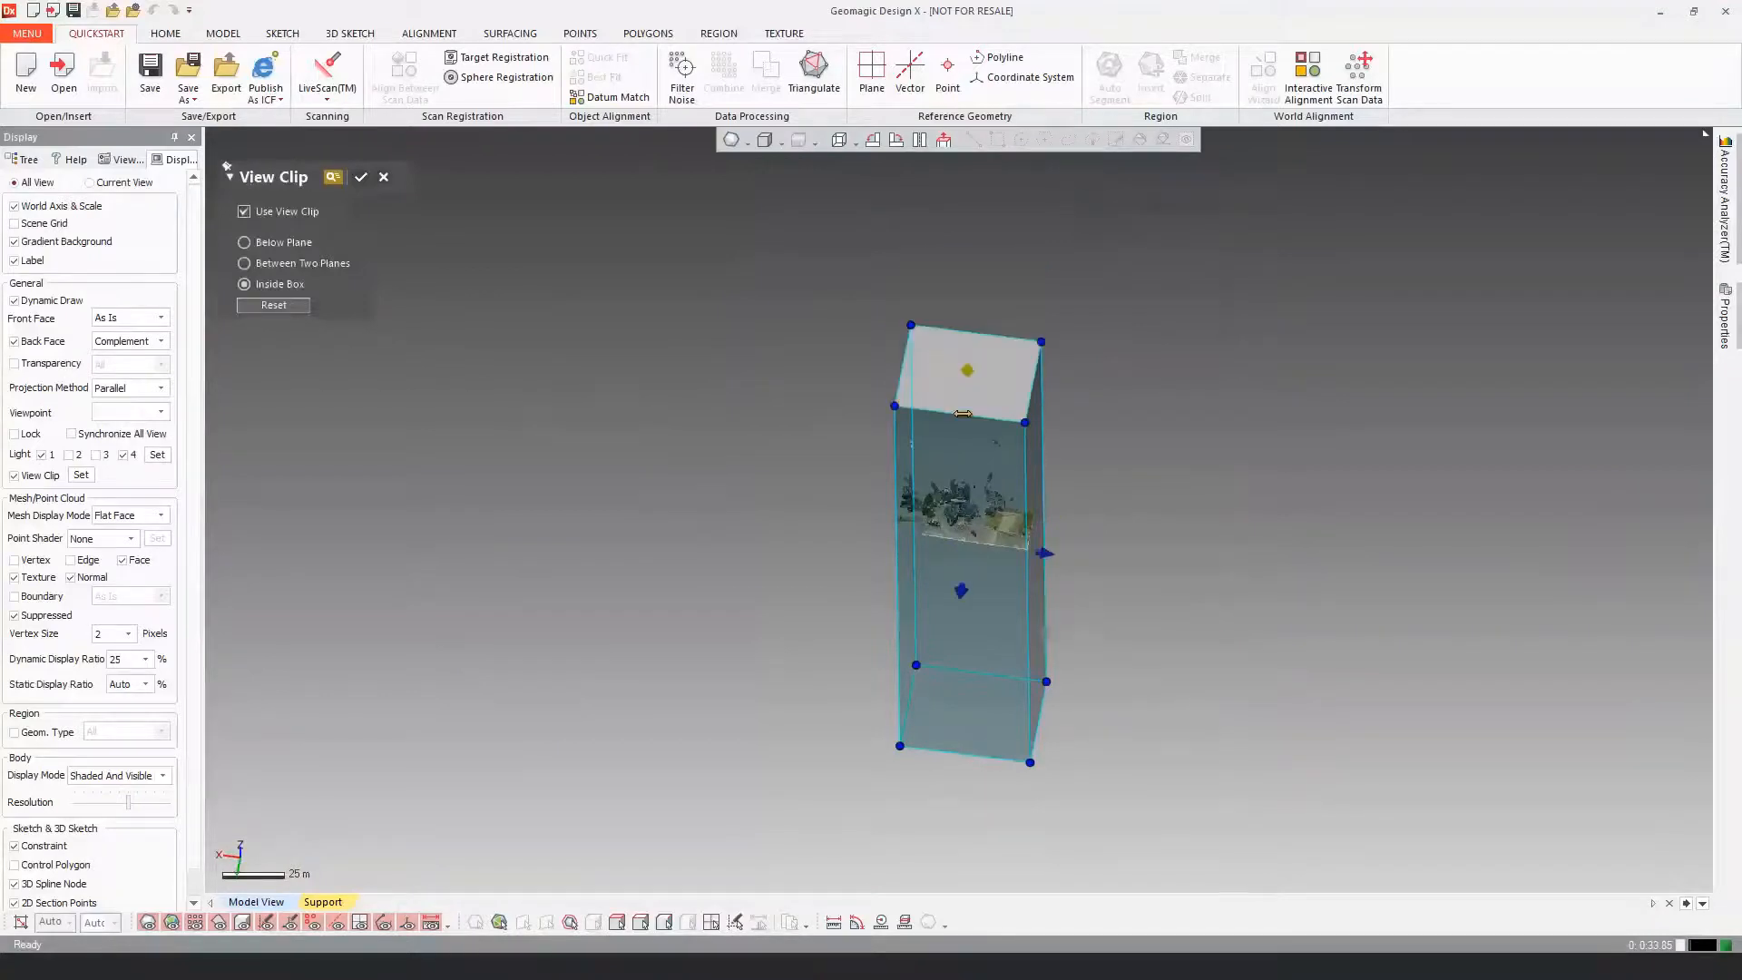
{"action": "left_click_drag", "start_coordinate": [962, 413], "coordinate": [962, 484]}
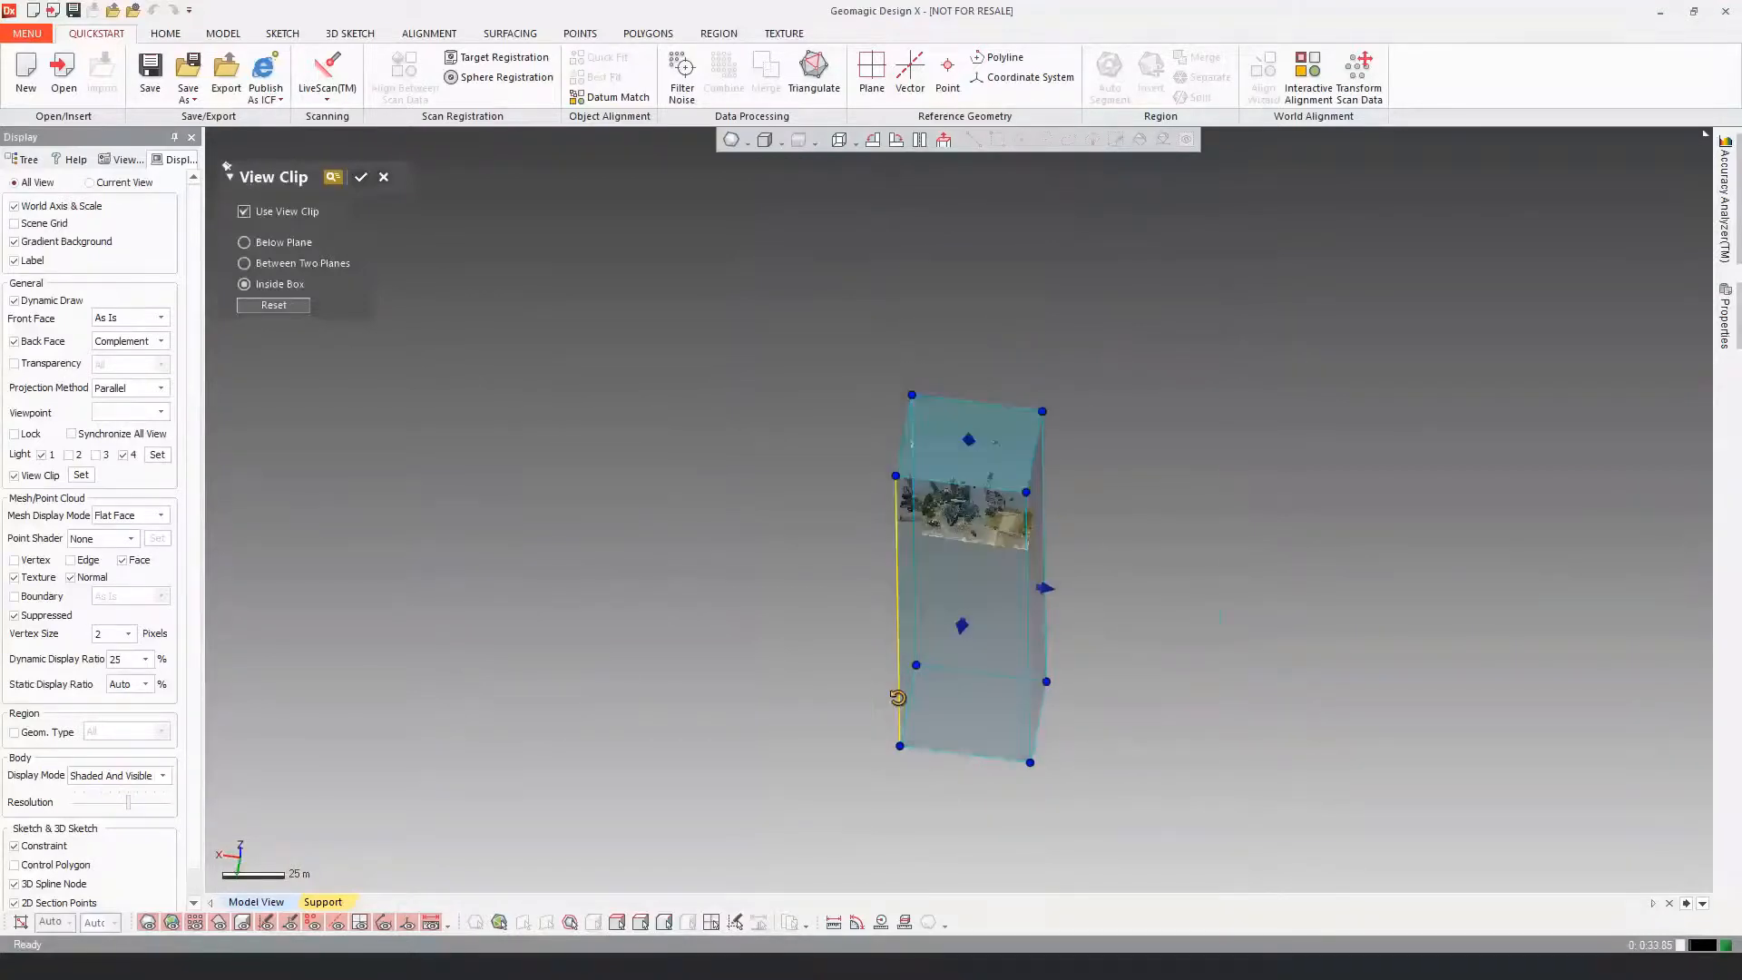
{"action": "scroll", "coordinate": [967, 529], "scroll_direction": "up", "scroll_amount": 6}
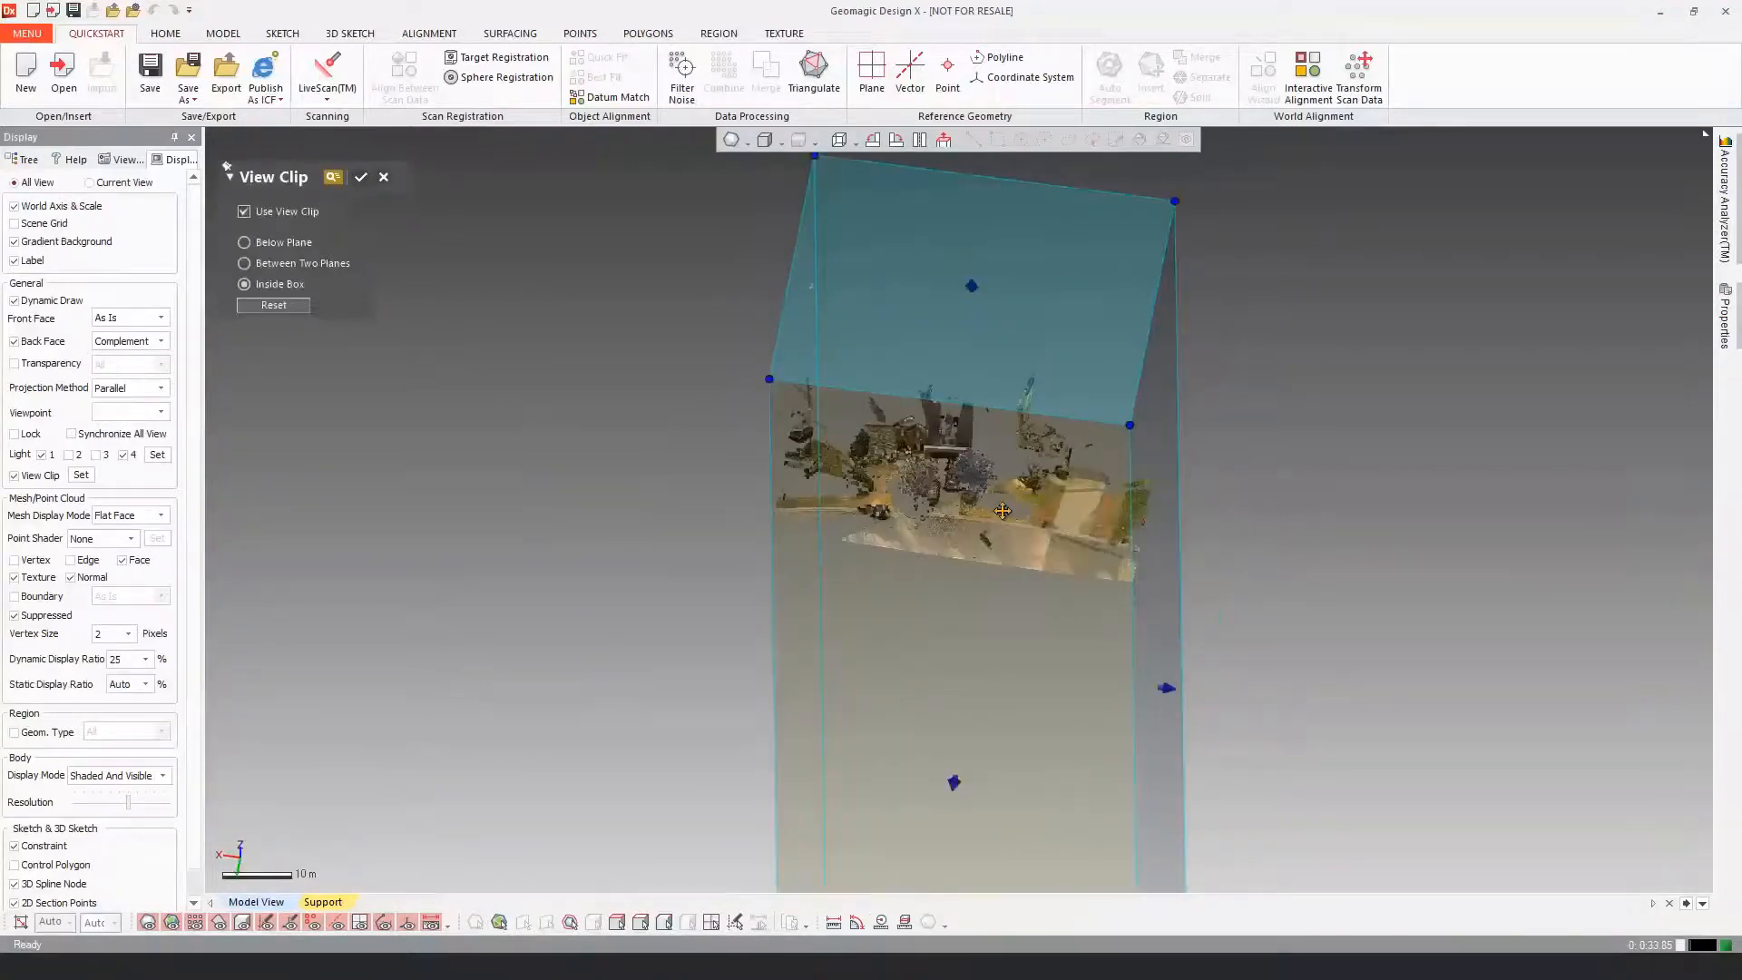
{"action": "scroll", "coordinate": [1002, 511], "scroll_direction": "up", "scroll_amount": 3}
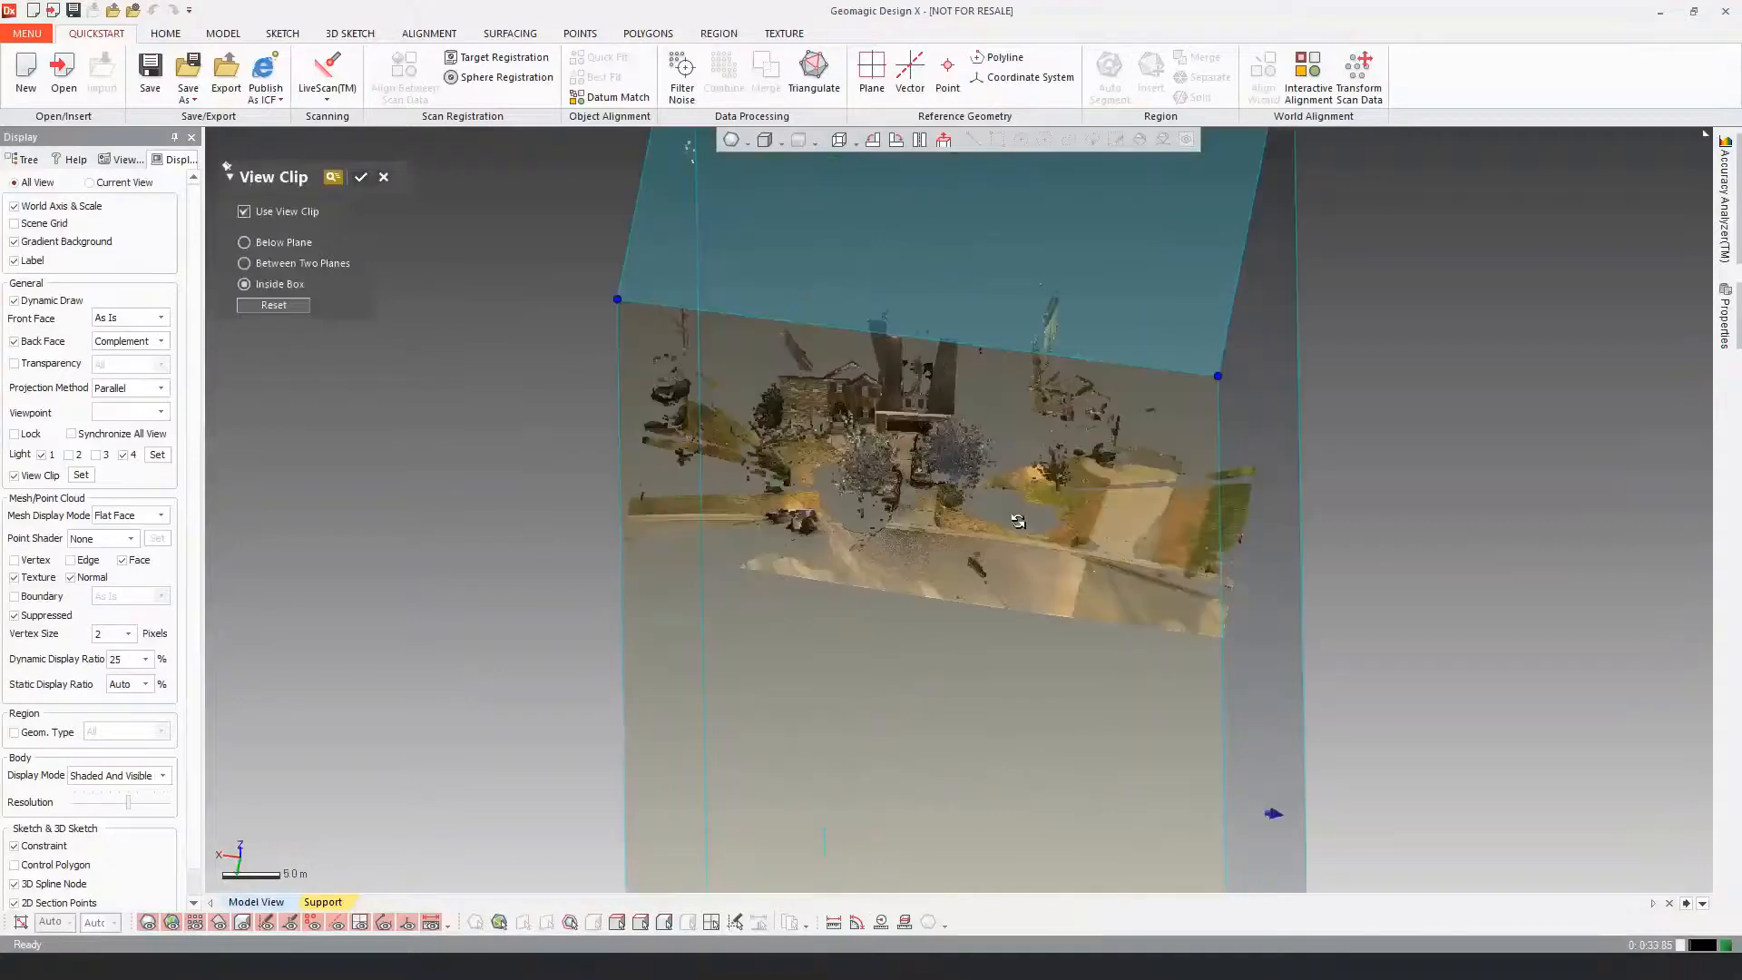
{"action": "left_click", "coordinate": [361, 178]}
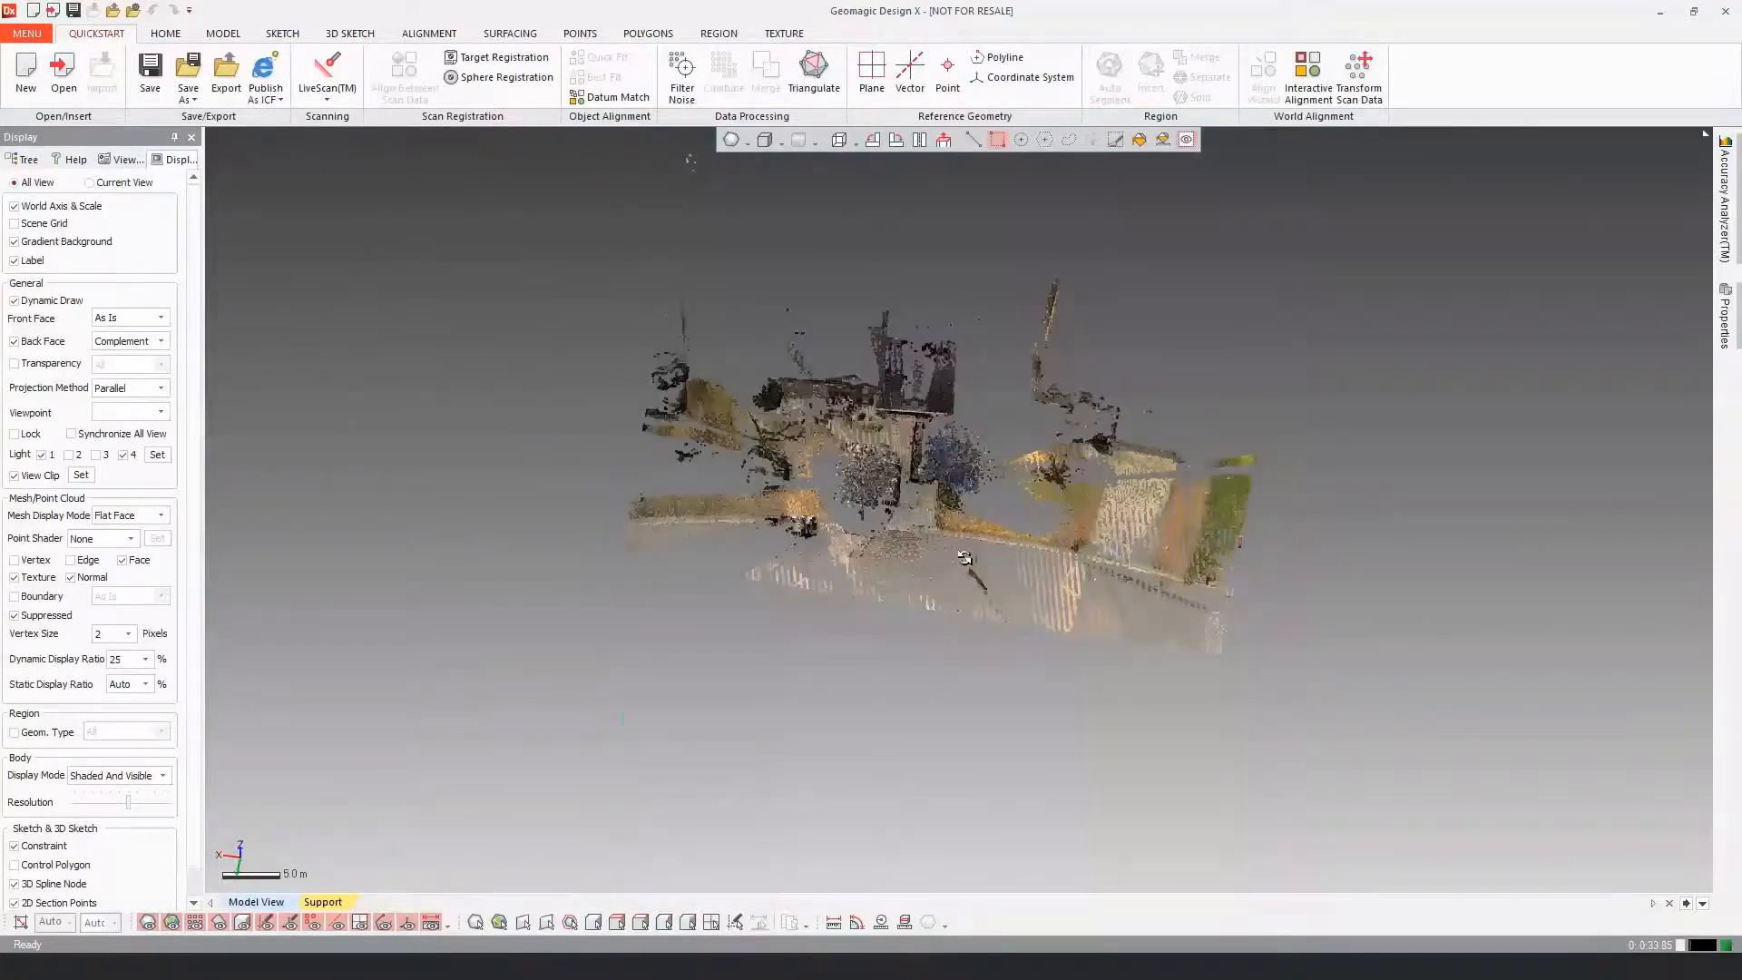
Step: Inspect the clipped house and yard from several angles and check the scan's point count in the model tree
{"action": "right_click_drag", "start_coordinate": [964, 558], "coordinate": [1024, 387]}
{"action": "scroll", "coordinate": [958, 584], "scroll_direction": "up", "scroll_amount": 3}
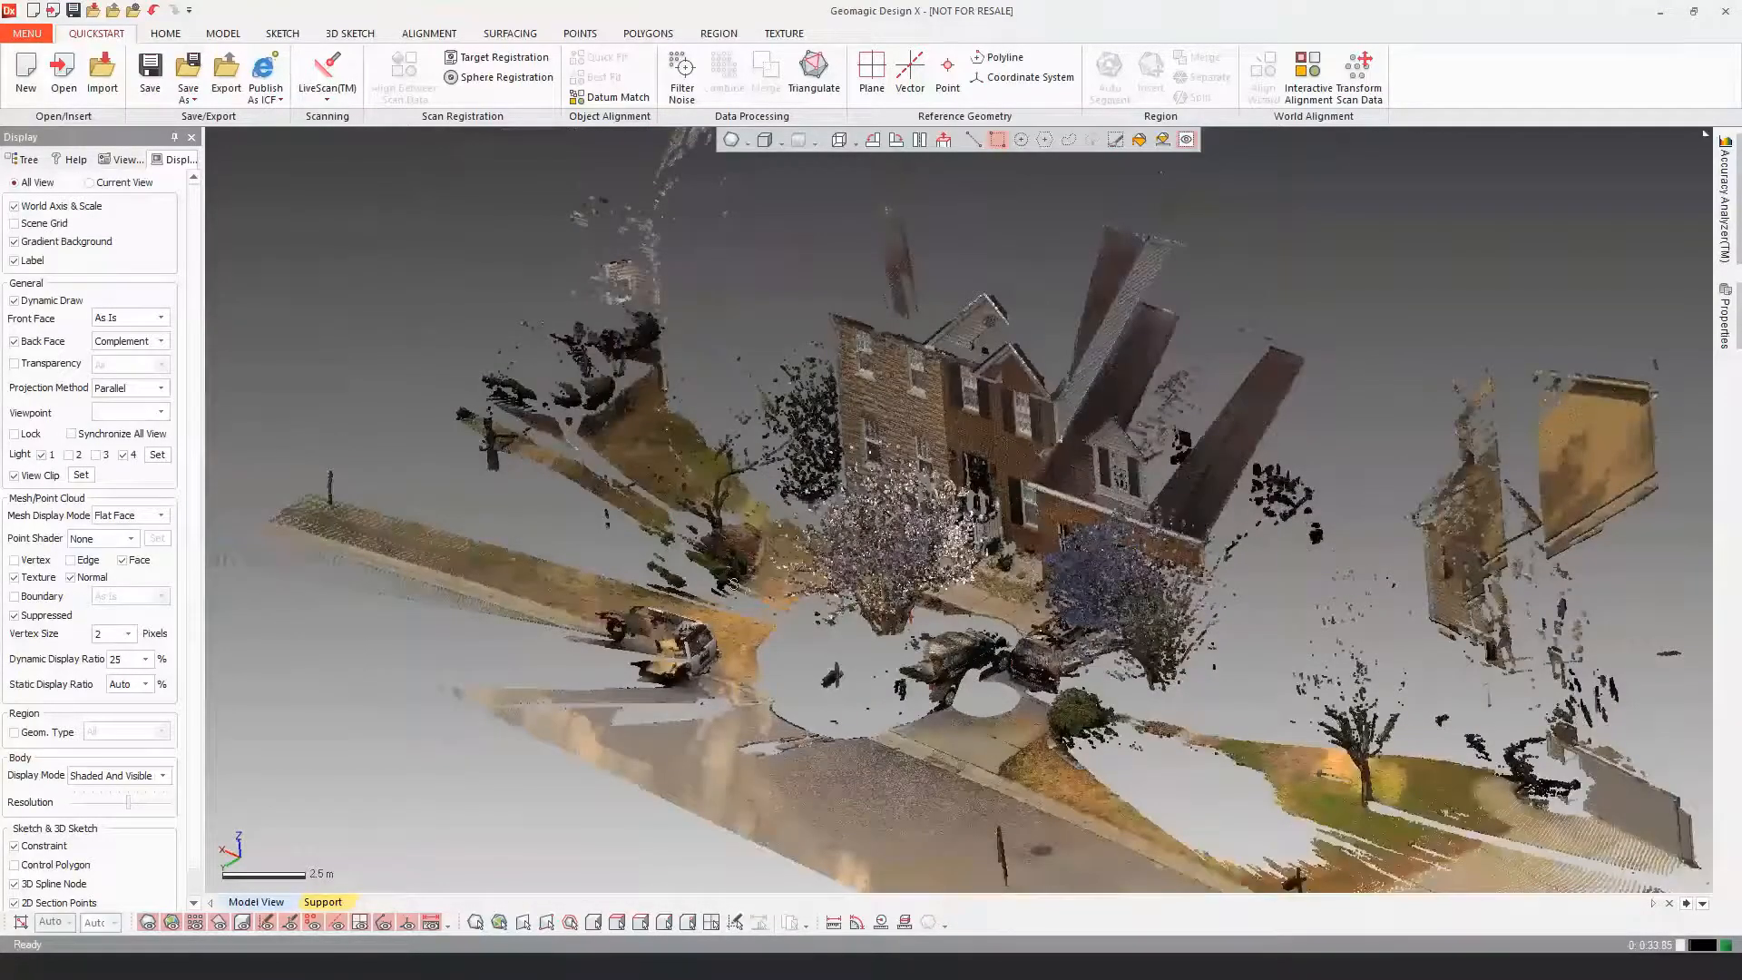
{"action": "right_click_drag", "start_coordinate": [733, 582], "coordinate": [835, 612]}
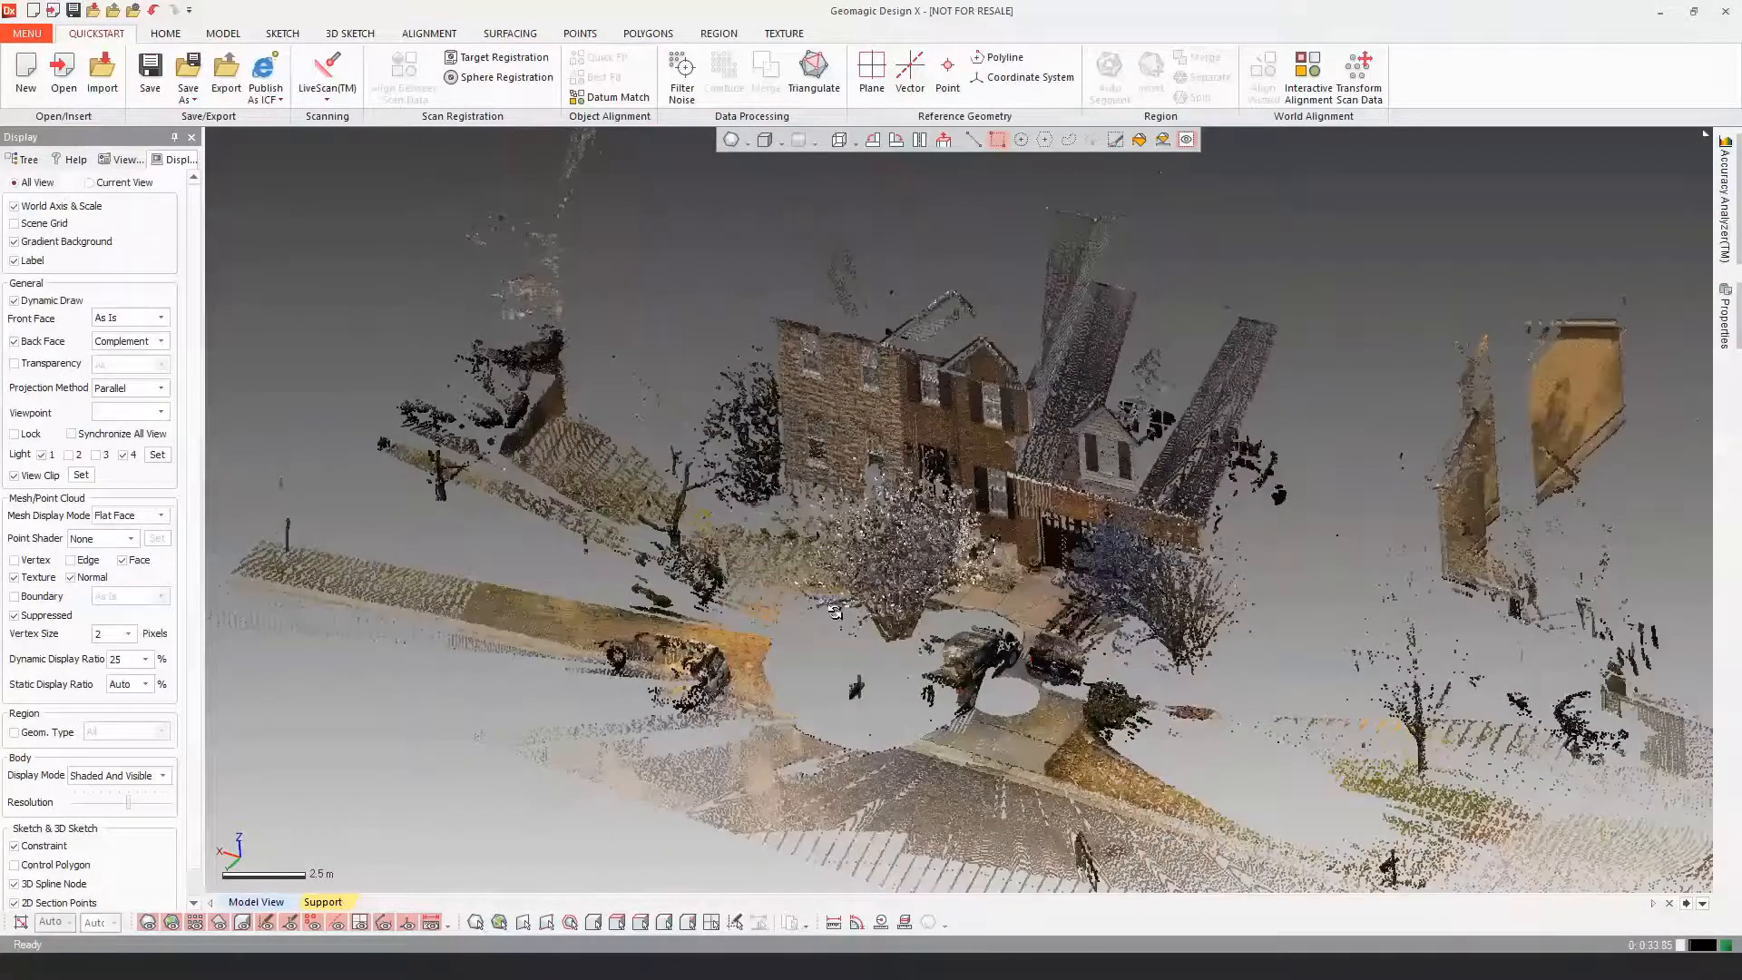
{"action": "scroll", "coordinate": [835, 612], "scroll_direction": "up", "scroll_amount": 3}
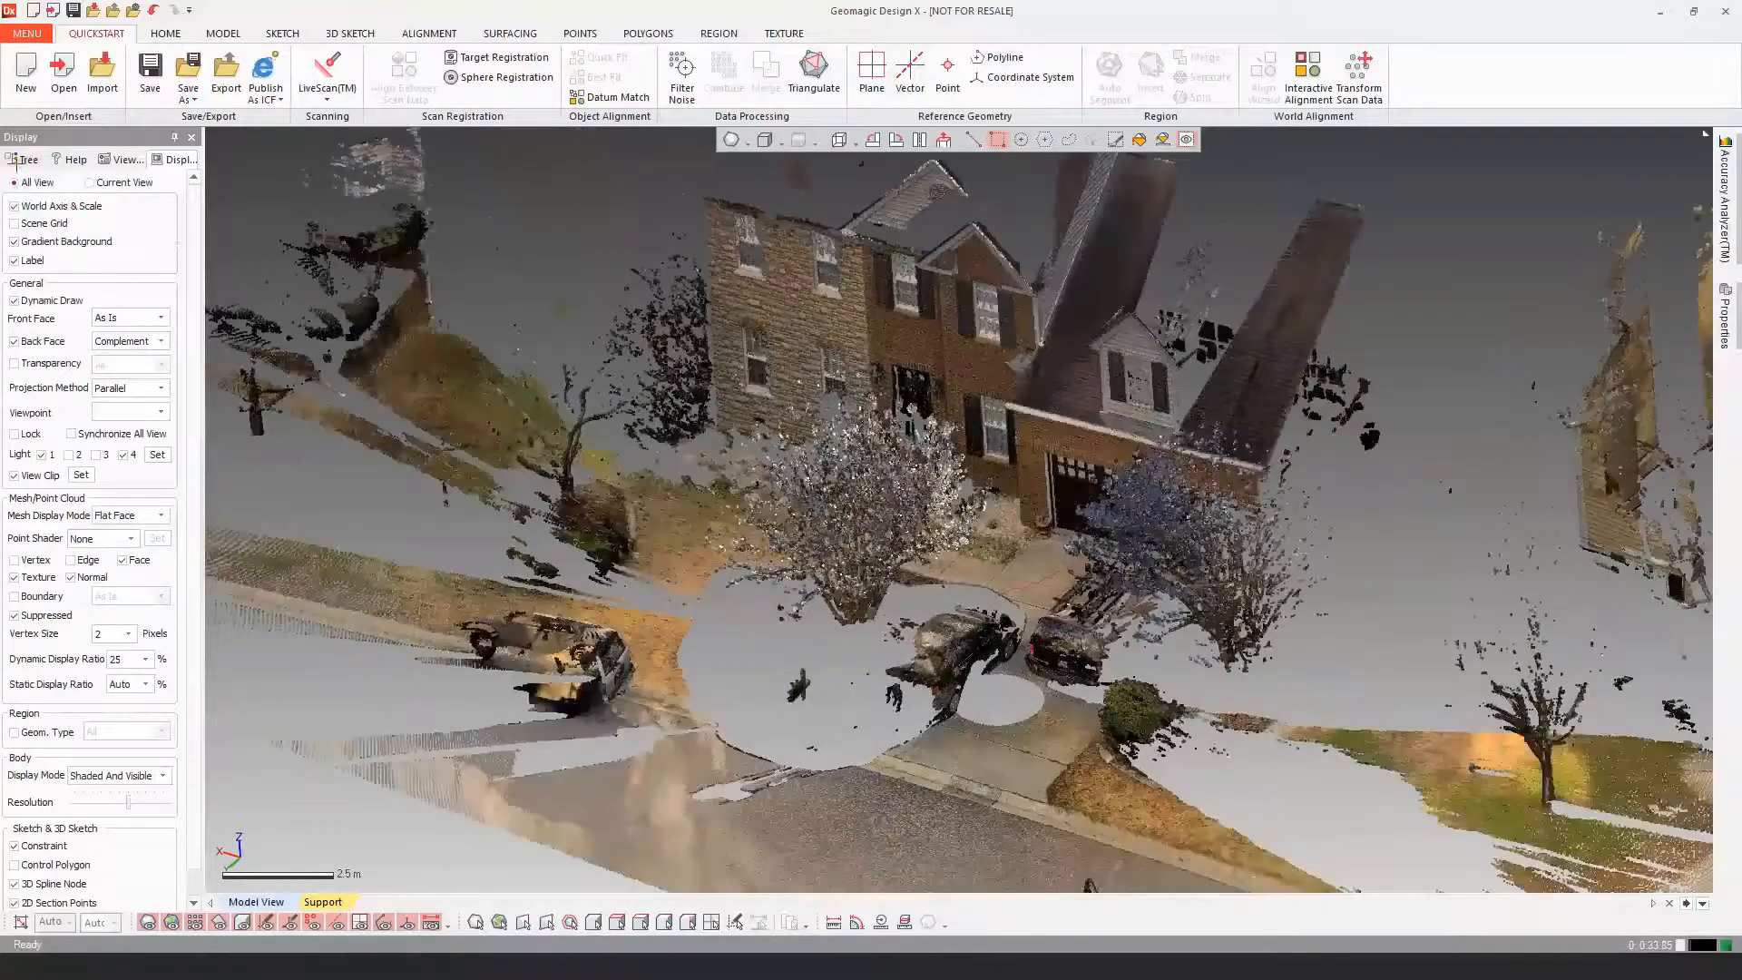
{"action": "left_click", "coordinate": [26, 160]}
{"action": "scroll", "coordinate": [605, 414], "scroll_direction": "down", "scroll_amount": 2}
{"action": "right_click_drag", "start_coordinate": [605, 414], "coordinate": [851, 510]}
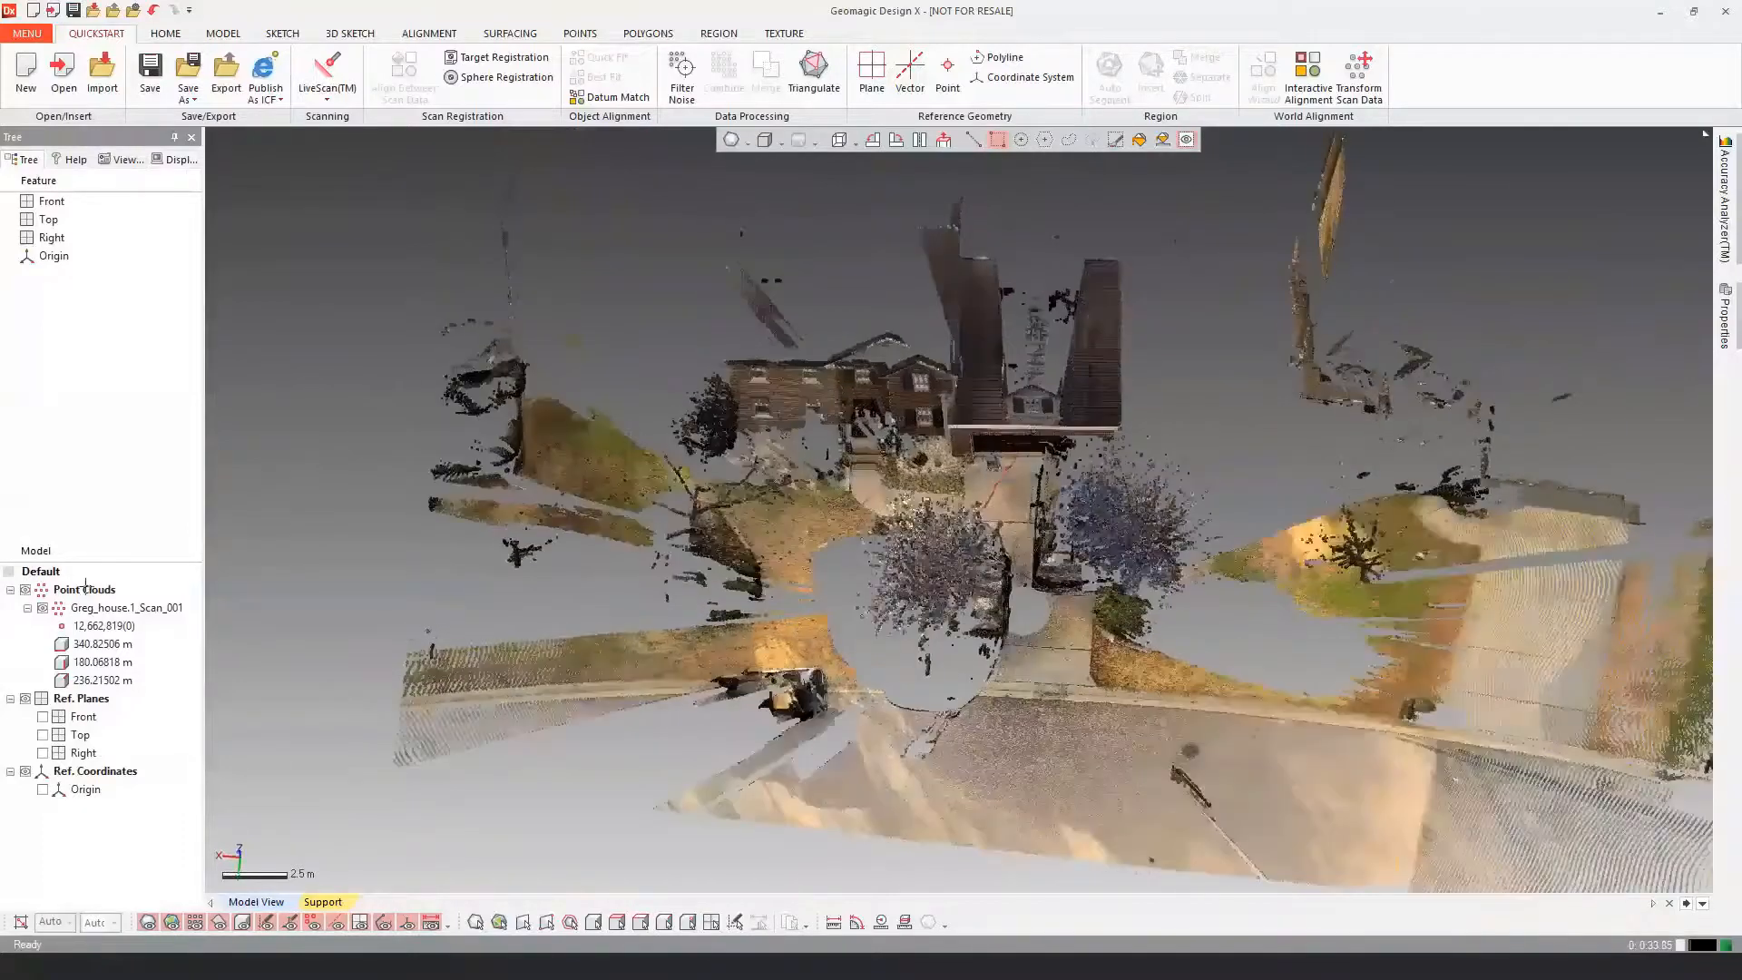
Step: Turn off View Clip in the display settings to show the entire scan again
{"action": "left_click", "coordinate": [186, 160]}
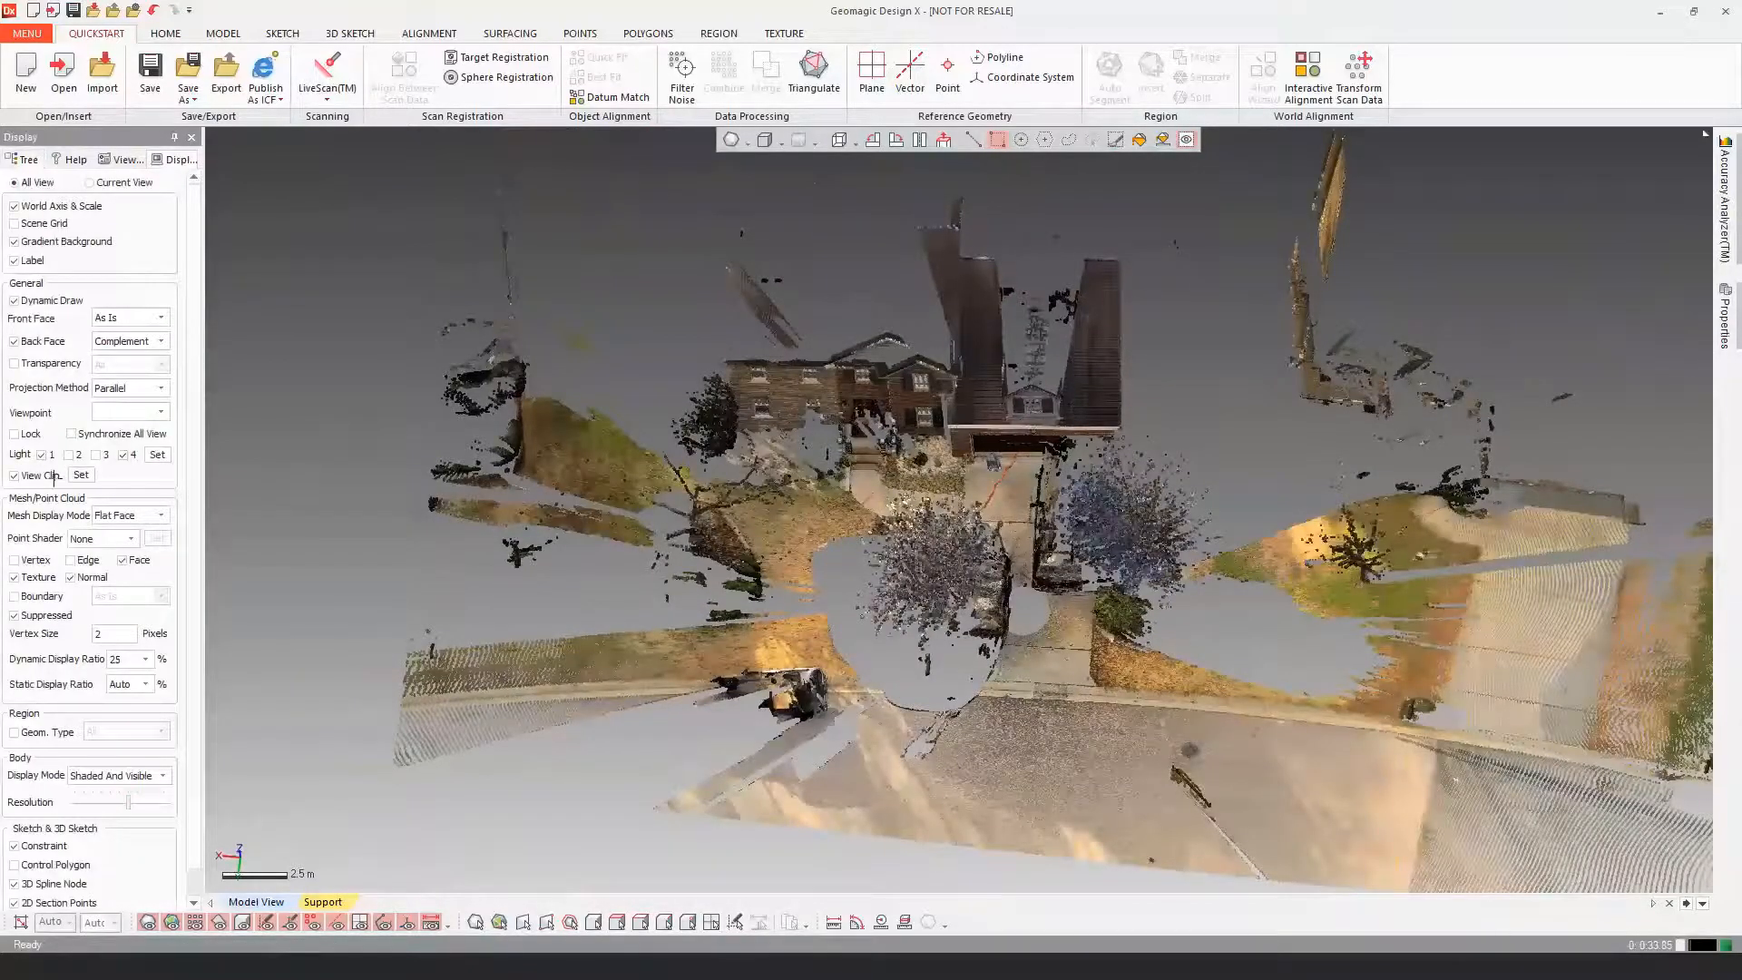
{"action": "scroll", "coordinate": [814, 448], "scroll_direction": "down", "scroll_amount": 6}
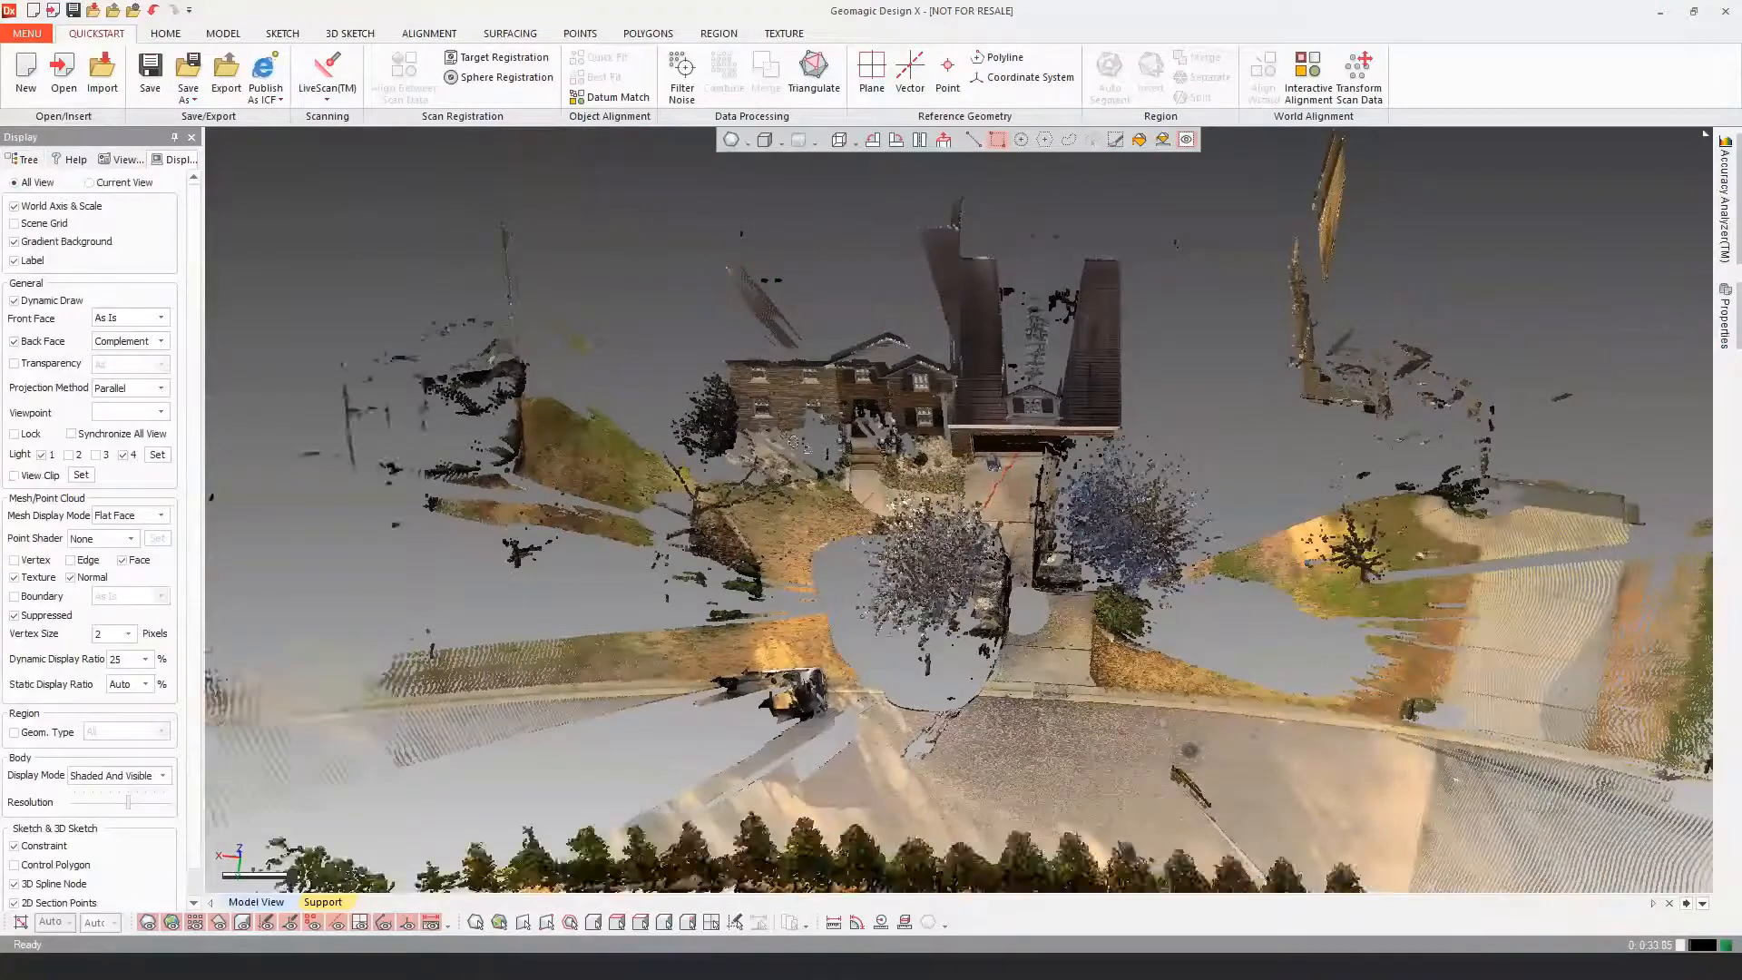
{"action": "right_click_drag", "start_coordinate": [909, 433], "coordinate": [966, 595]}
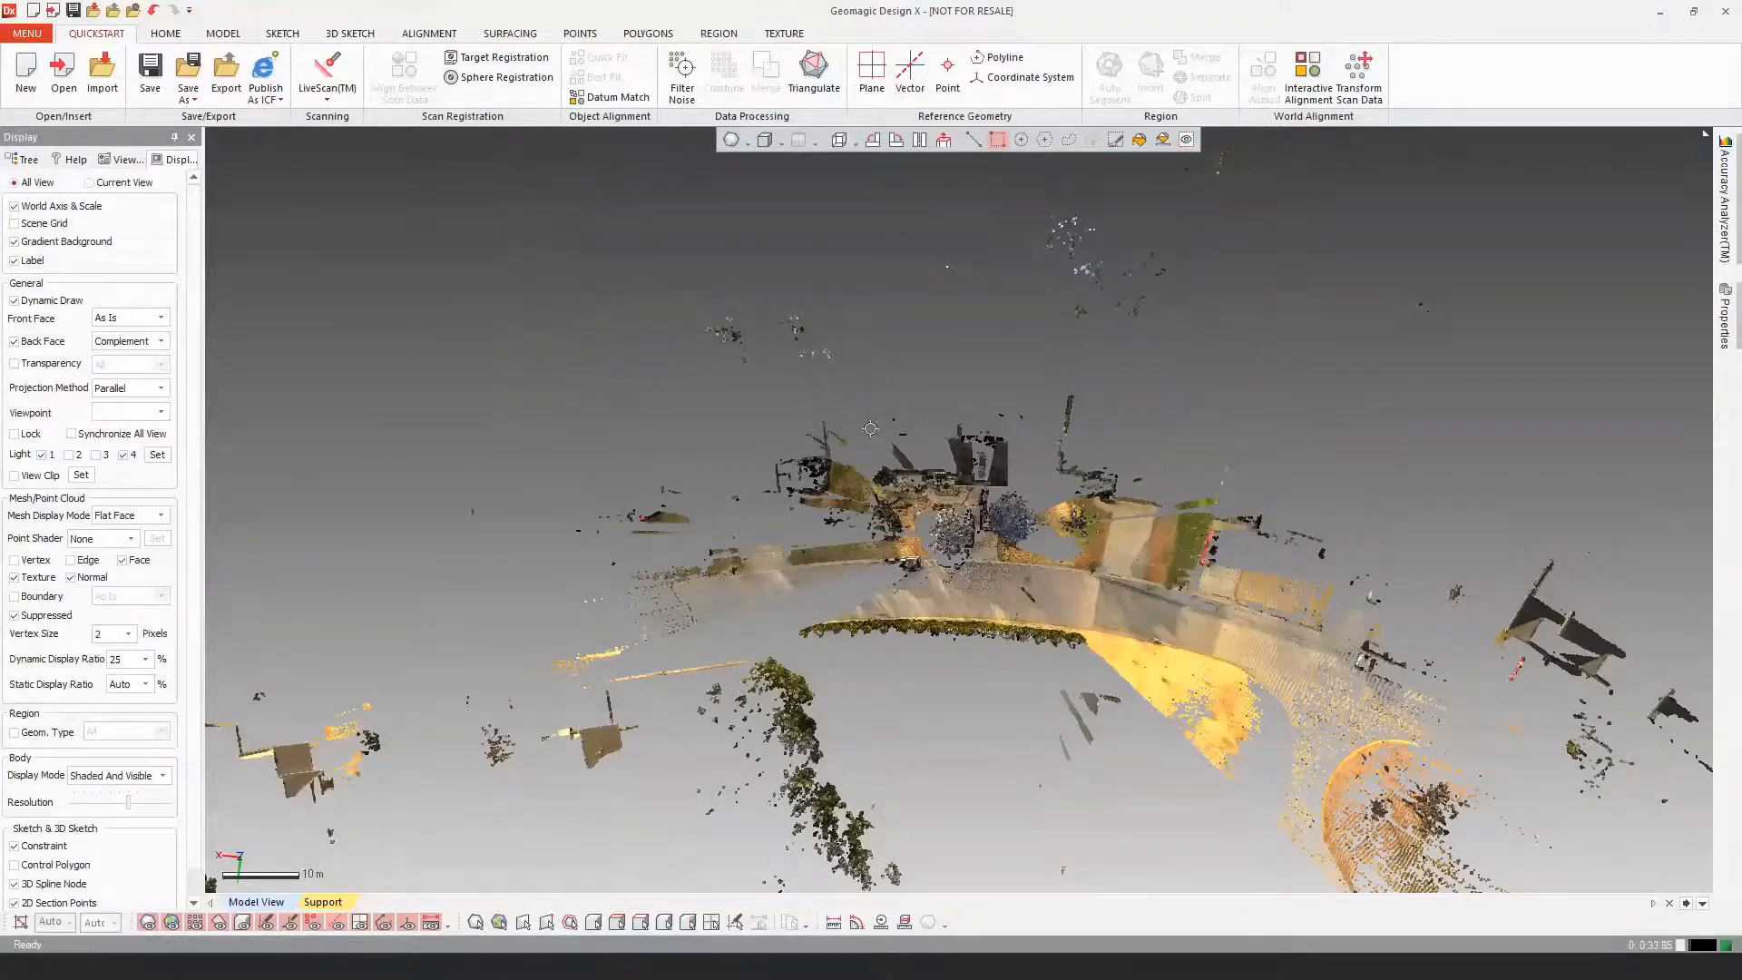
Step: Select the points around the house and driveway, invert the selection, and delete all the surrounding poly-vertices
{"action": "scroll", "coordinate": [898, 451], "scroll_direction": "up", "scroll_amount": 3}
{"action": "right_click_drag", "start_coordinate": [1059, 439], "coordinate": [1007, 497]}
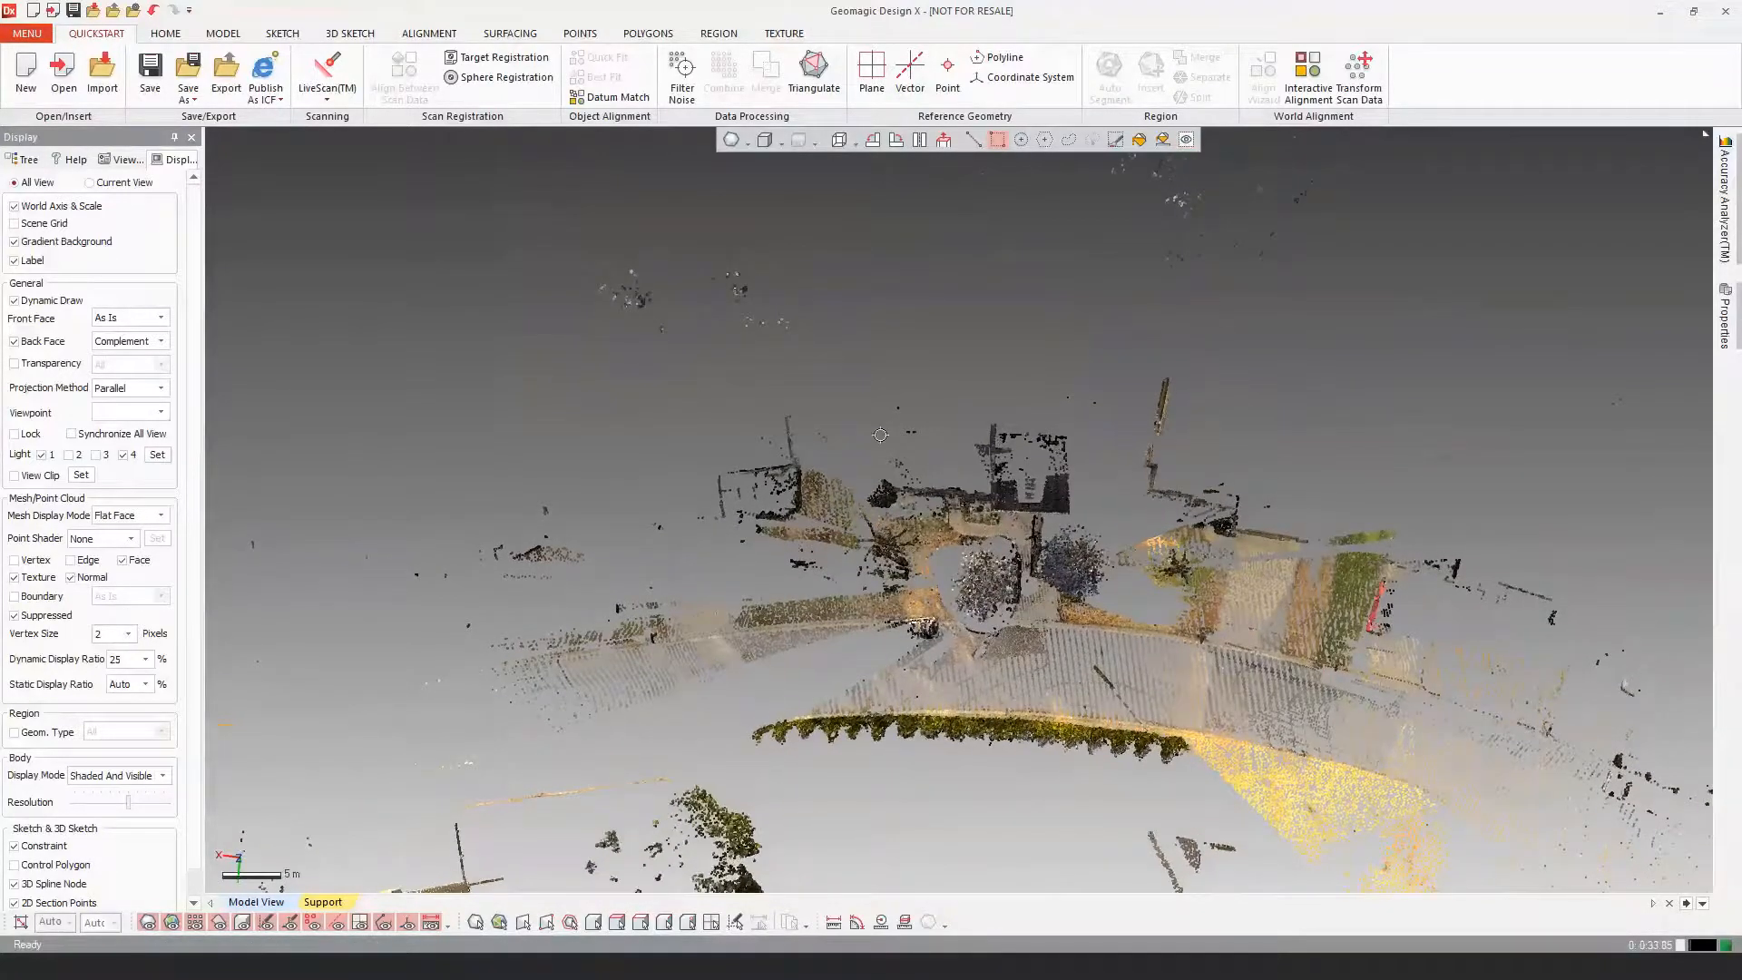
{"action": "left_click_drag", "start_coordinate": [998, 513], "coordinate": [1087, 650]}
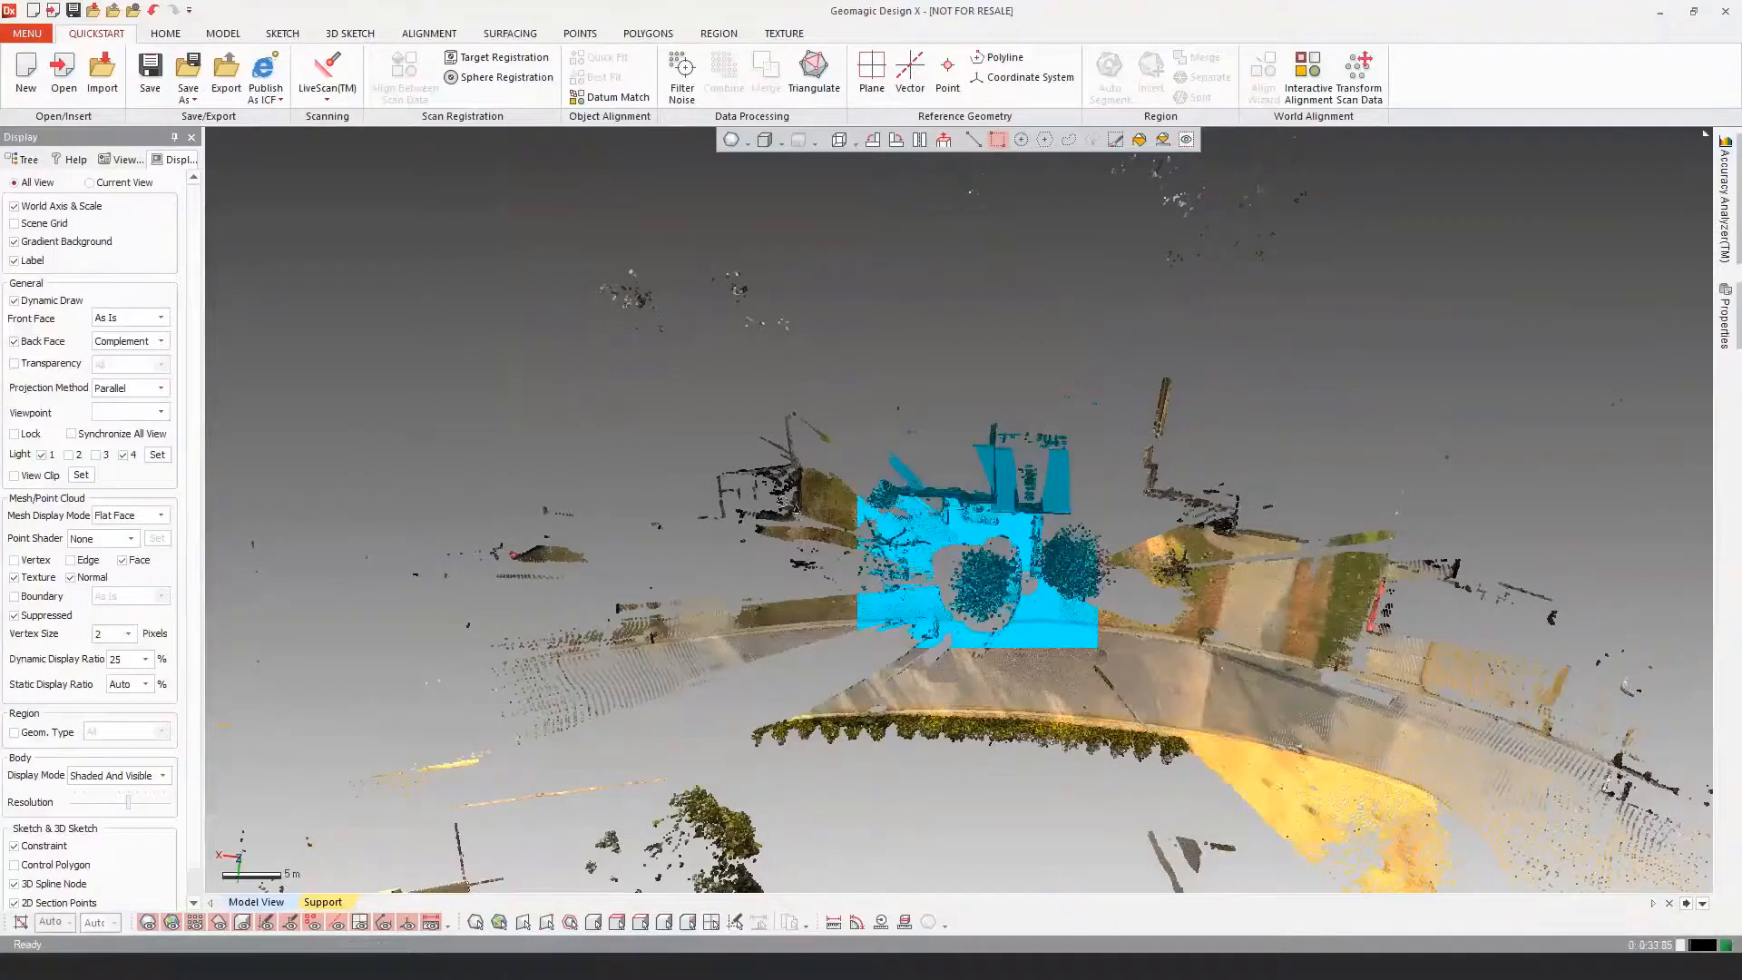
{"action": "right_click", "coordinate": [1018, 332]}
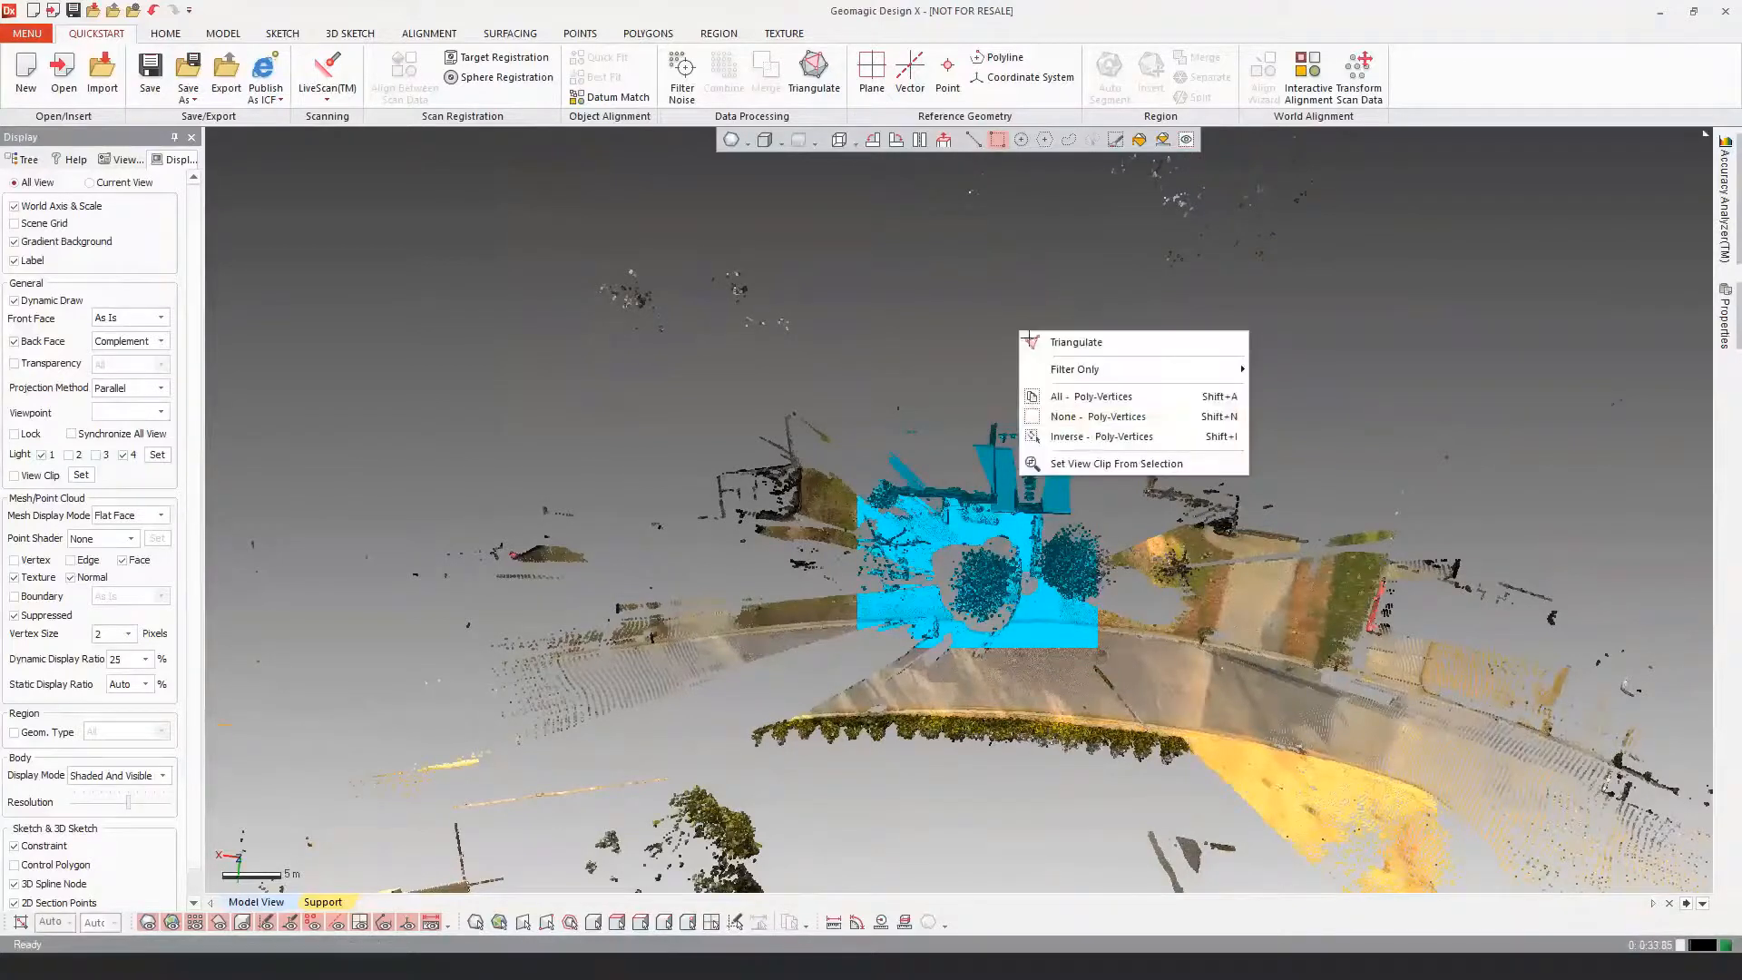
{"action": "left_click", "coordinate": [1094, 437]}
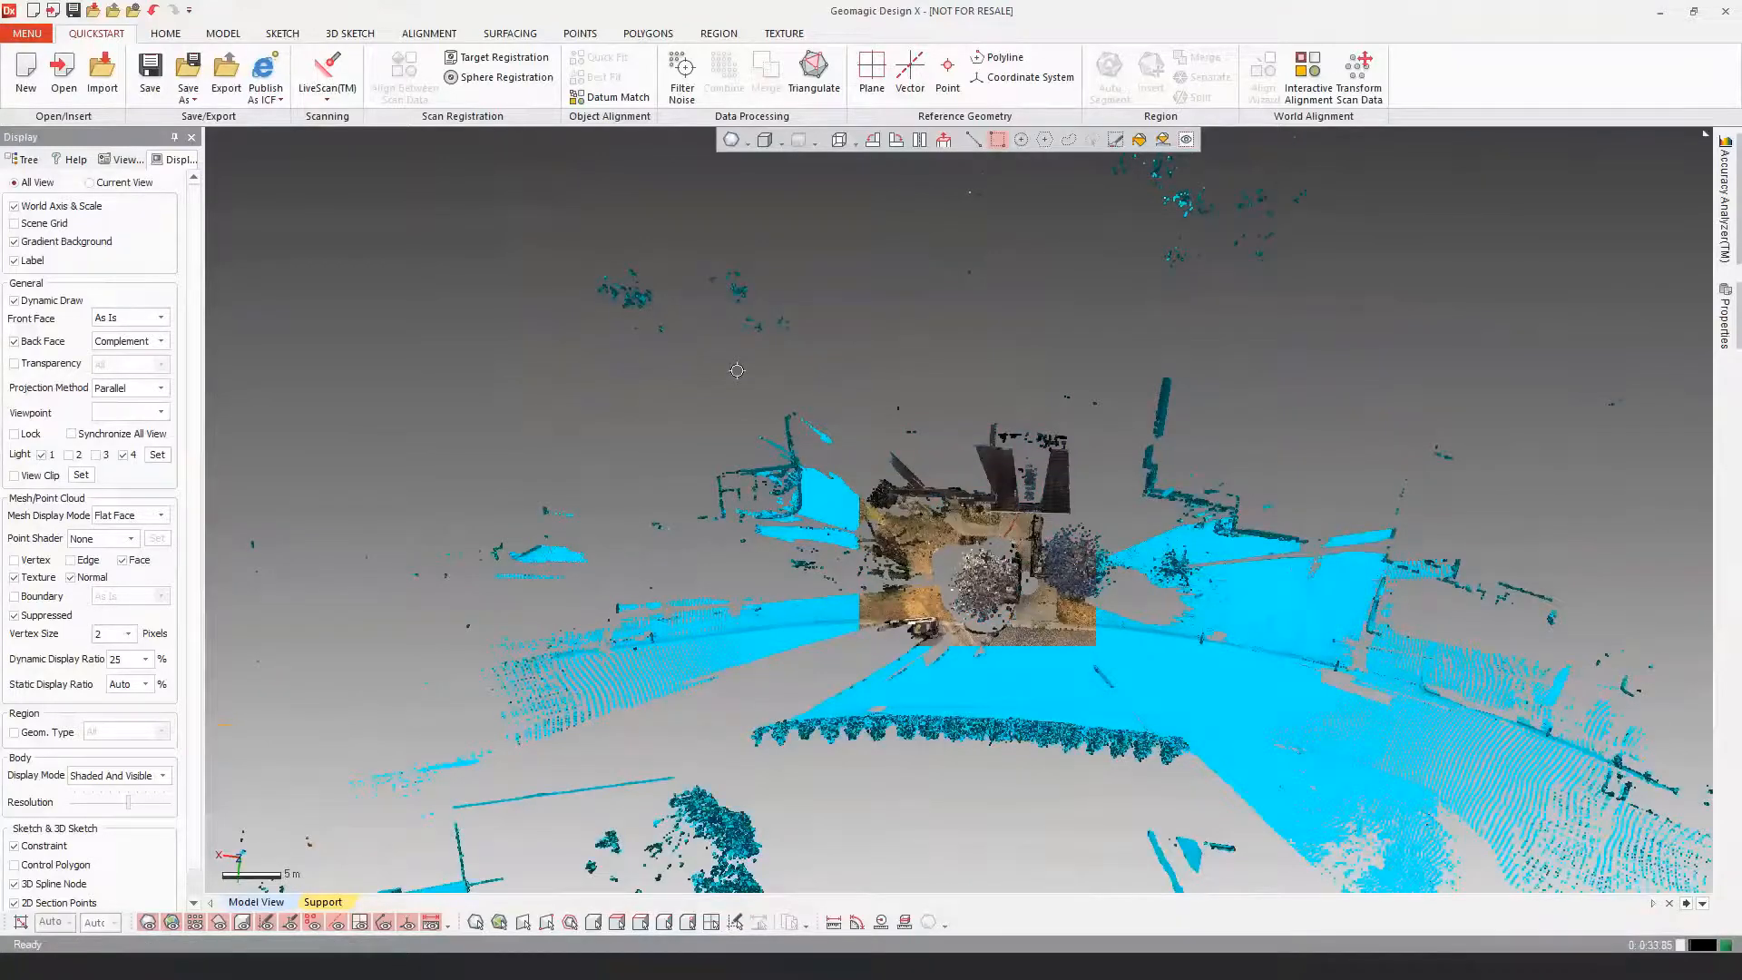
{"action": "key", "text": "Delete"}
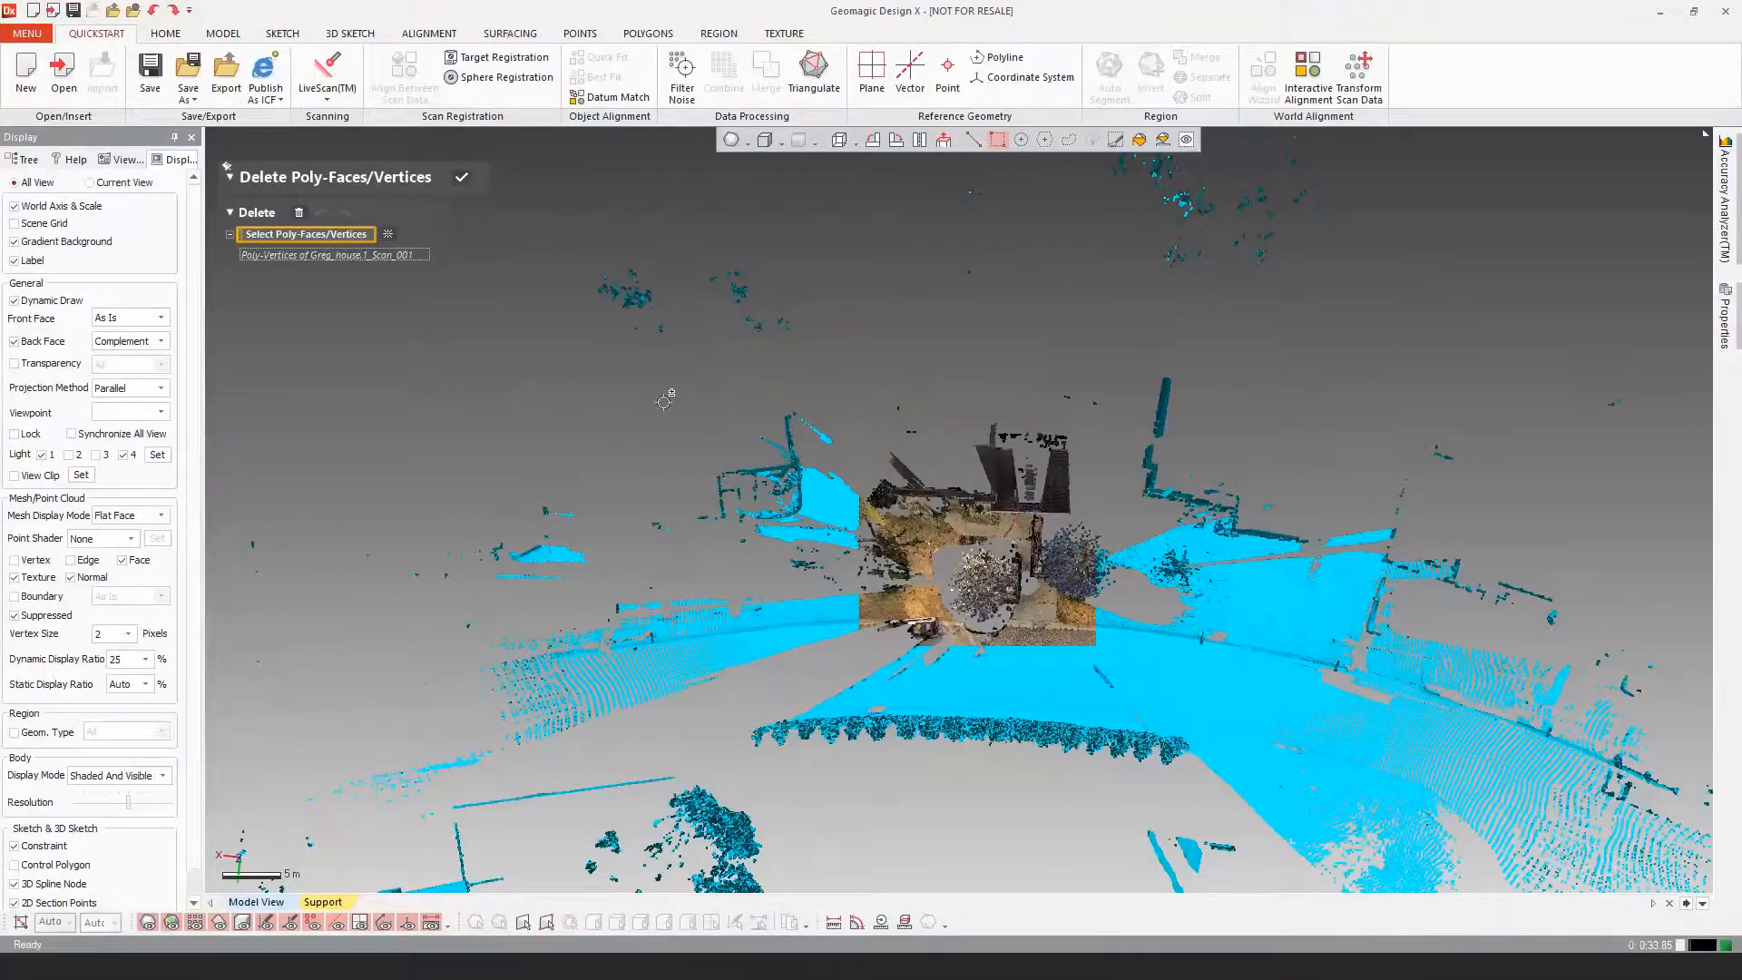
{"action": "left_click", "coordinate": [299, 213]}
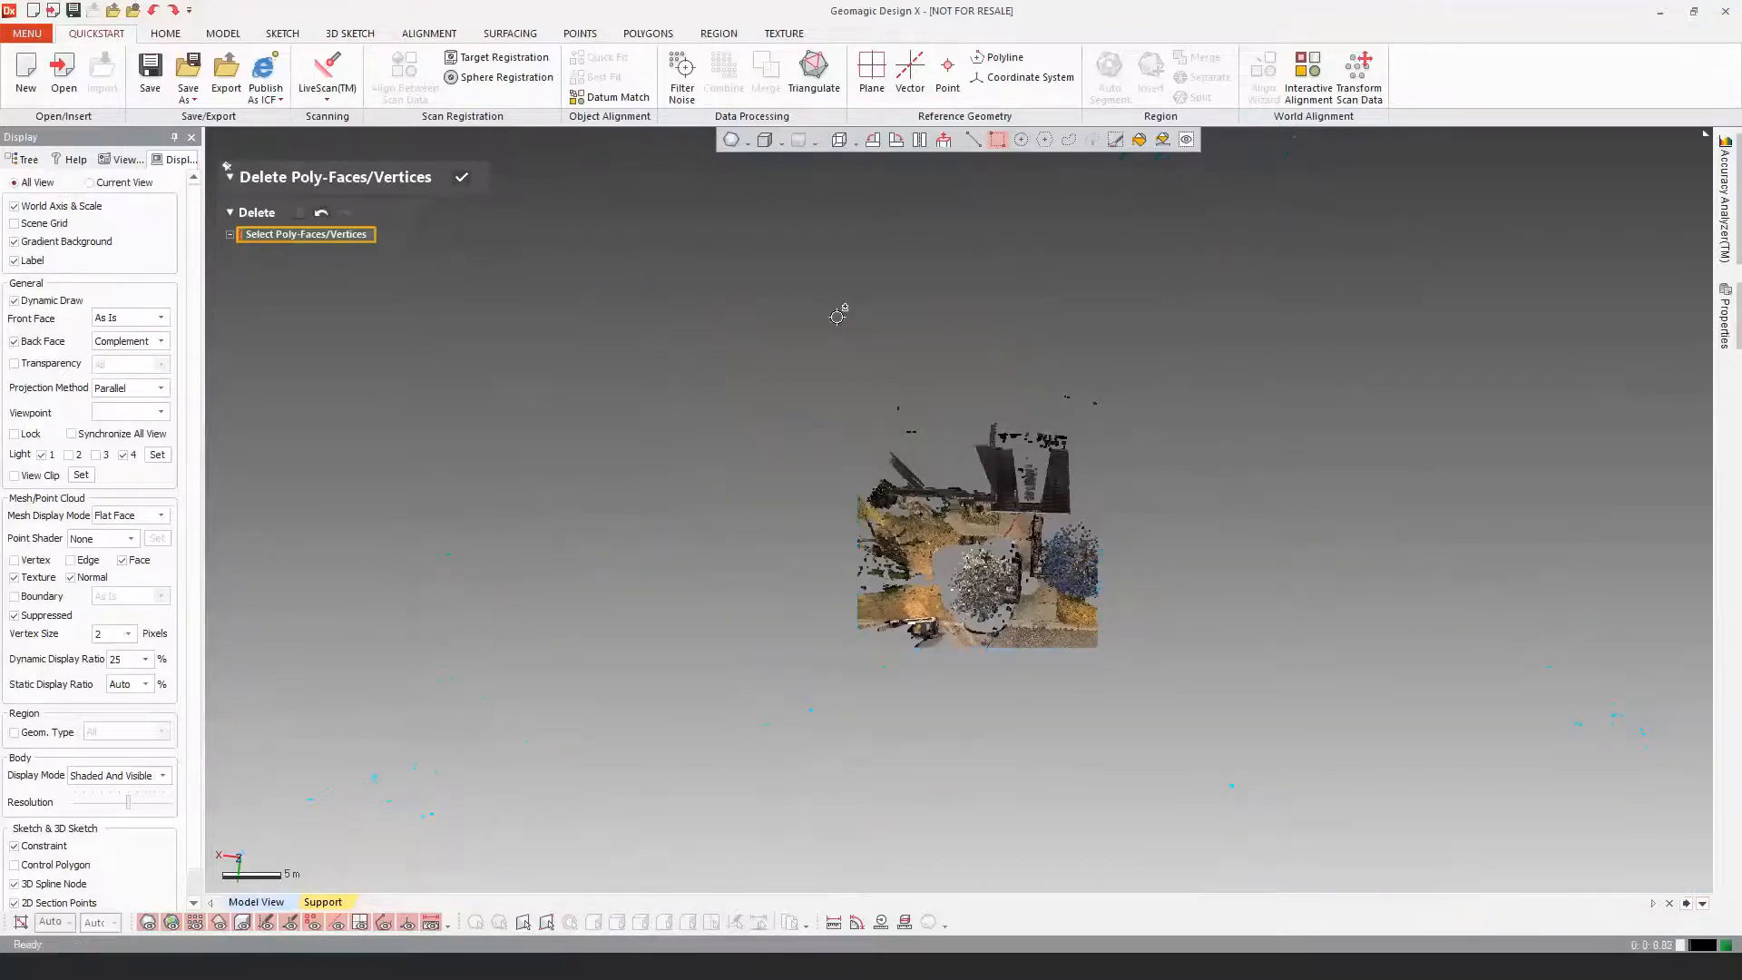
{"action": "right_click_drag", "start_coordinate": [972, 537], "coordinate": [967, 295]}
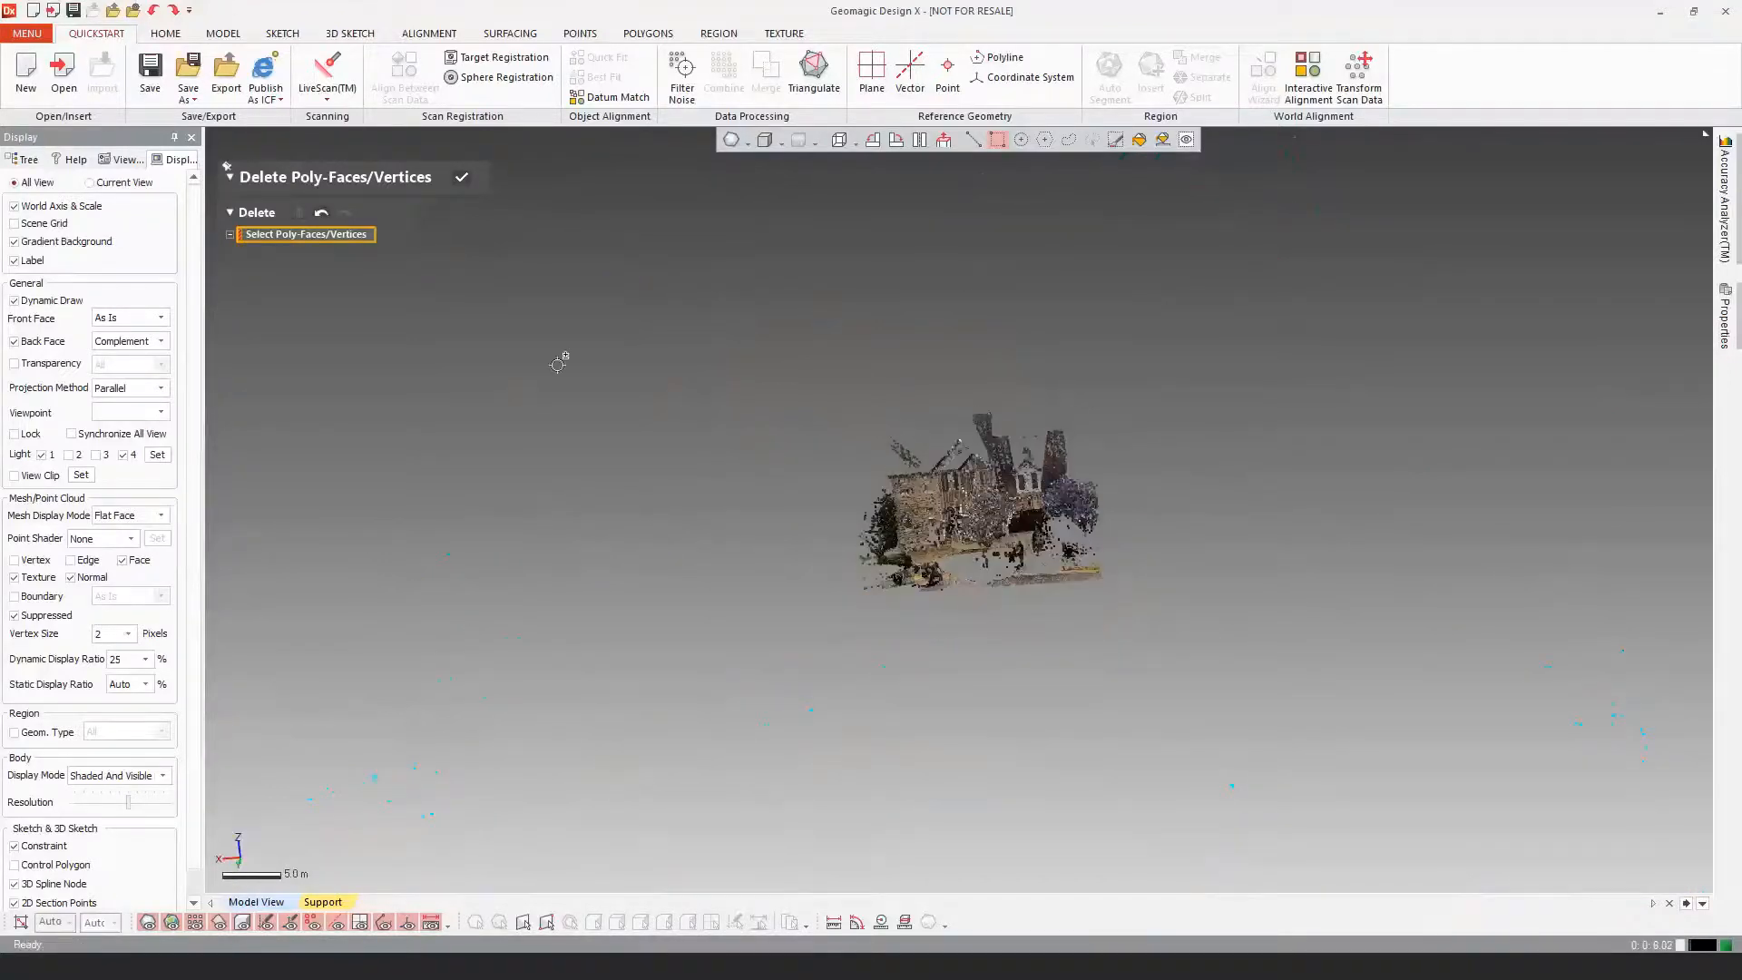
{"action": "left_click", "coordinate": [464, 179]}
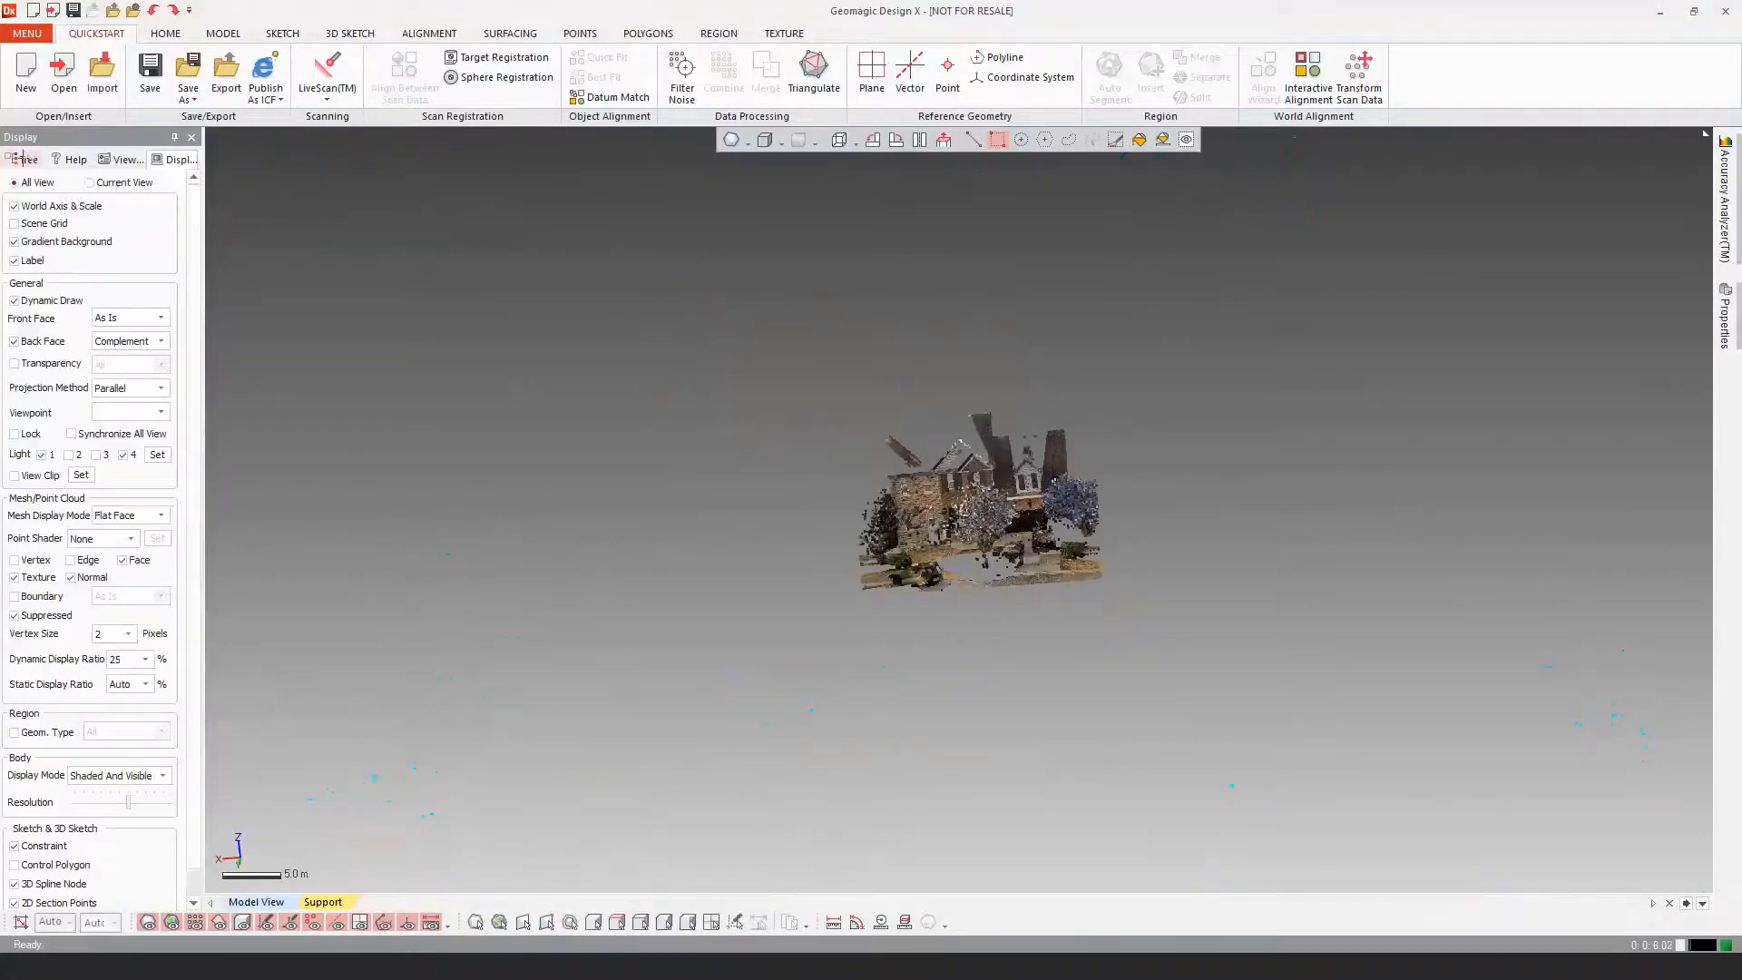
Step: Examine the cropped house scan and check its point count and dimensions in the model tree, then collapse its entry
{"action": "right_click_drag", "start_coordinate": [839, 555], "coordinate": [1014, 514]}
{"action": "scroll", "coordinate": [967, 584], "scroll_direction": "up", "scroll_amount": 6}
{"action": "right_click_drag", "start_coordinate": [960, 349], "coordinate": [856, 401], "text": "ctrl"}
{"action": "mouse_move", "coordinate": [738, 638]}
{"action": "right_mouse_down"}
{"action": "mouse_move", "coordinate": [810, 642]}
{"action": "mouse_move", "coordinate": [764, 651]}
{"action": "right_mouse_up"}
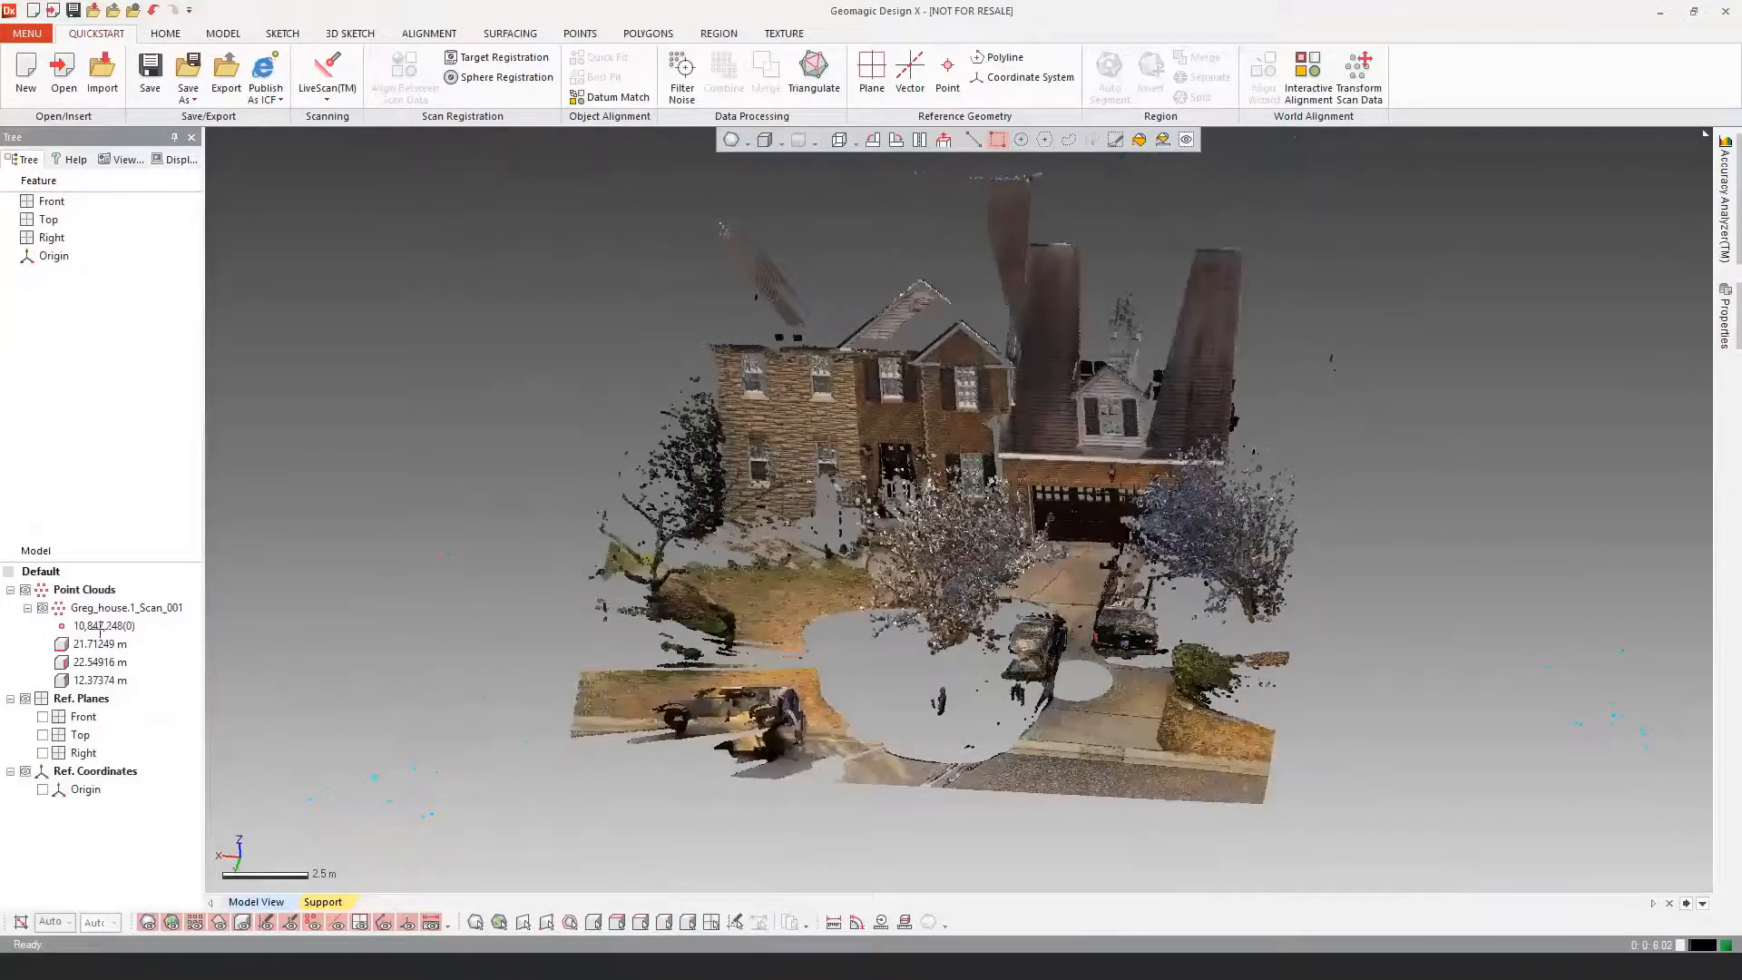
{"action": "left_click", "coordinate": [27, 607]}
{"action": "right_click_drag", "start_coordinate": [665, 471], "coordinate": [816, 533]}
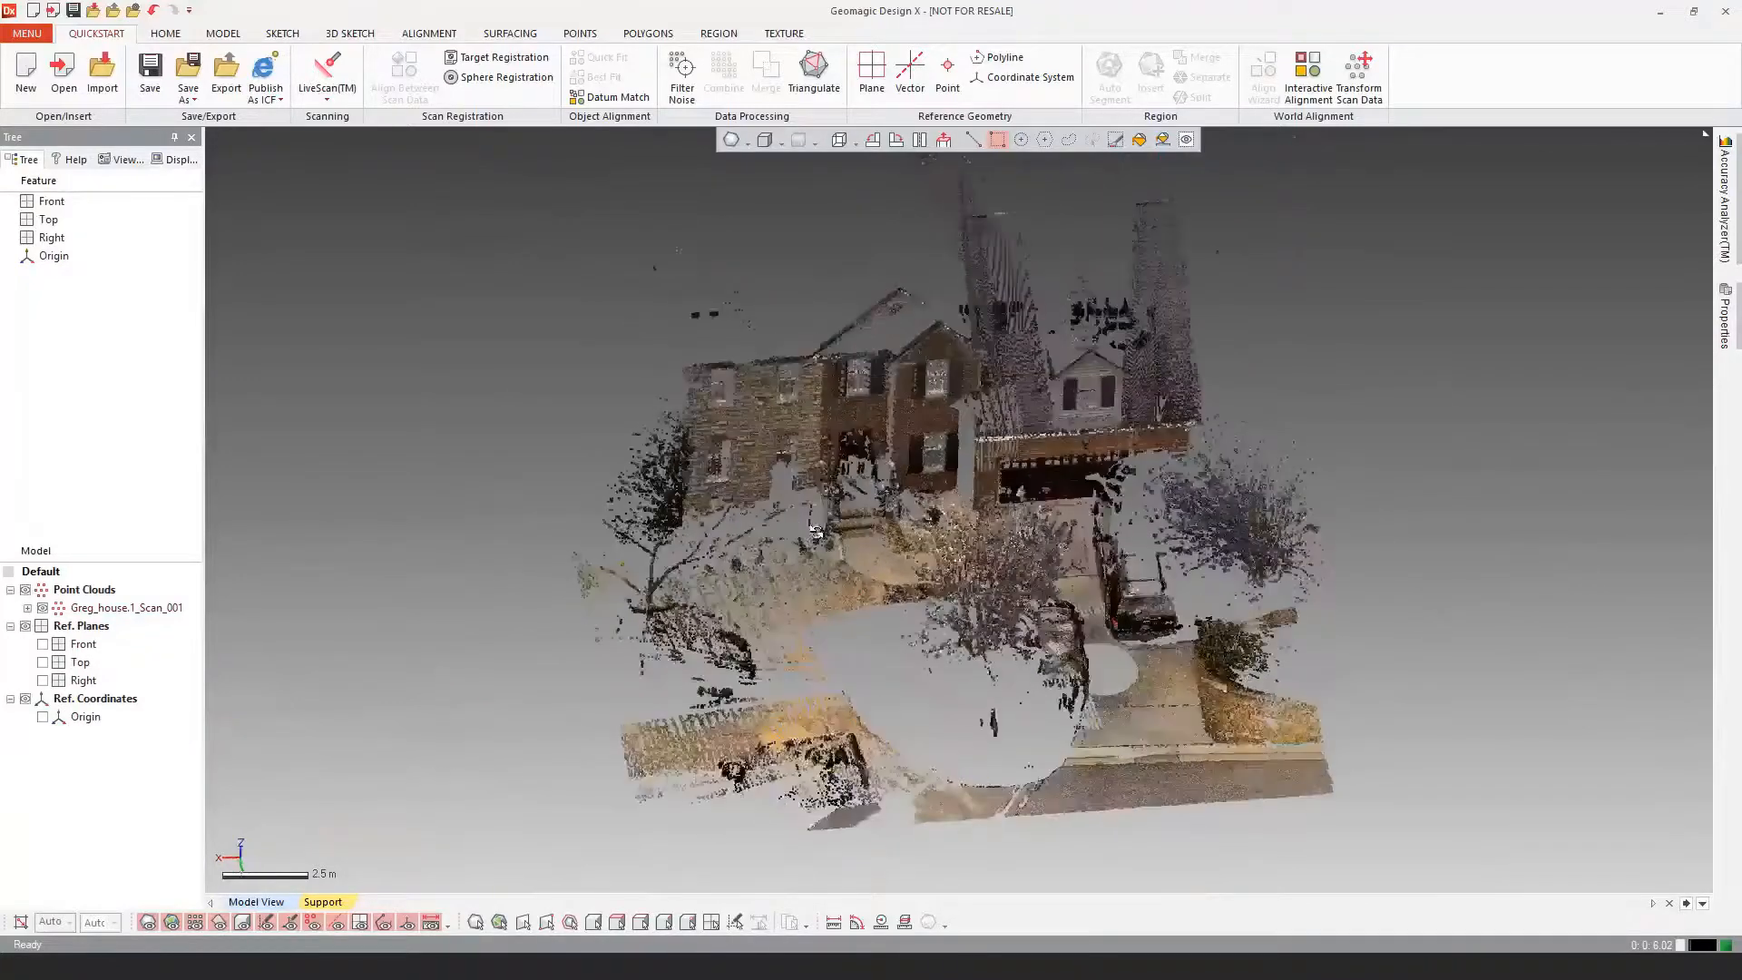
Step: Turn View Clip back on in the display settings and open its setup
{"action": "scroll", "coordinate": [815, 532], "scroll_direction": "up", "scroll_amount": 3}
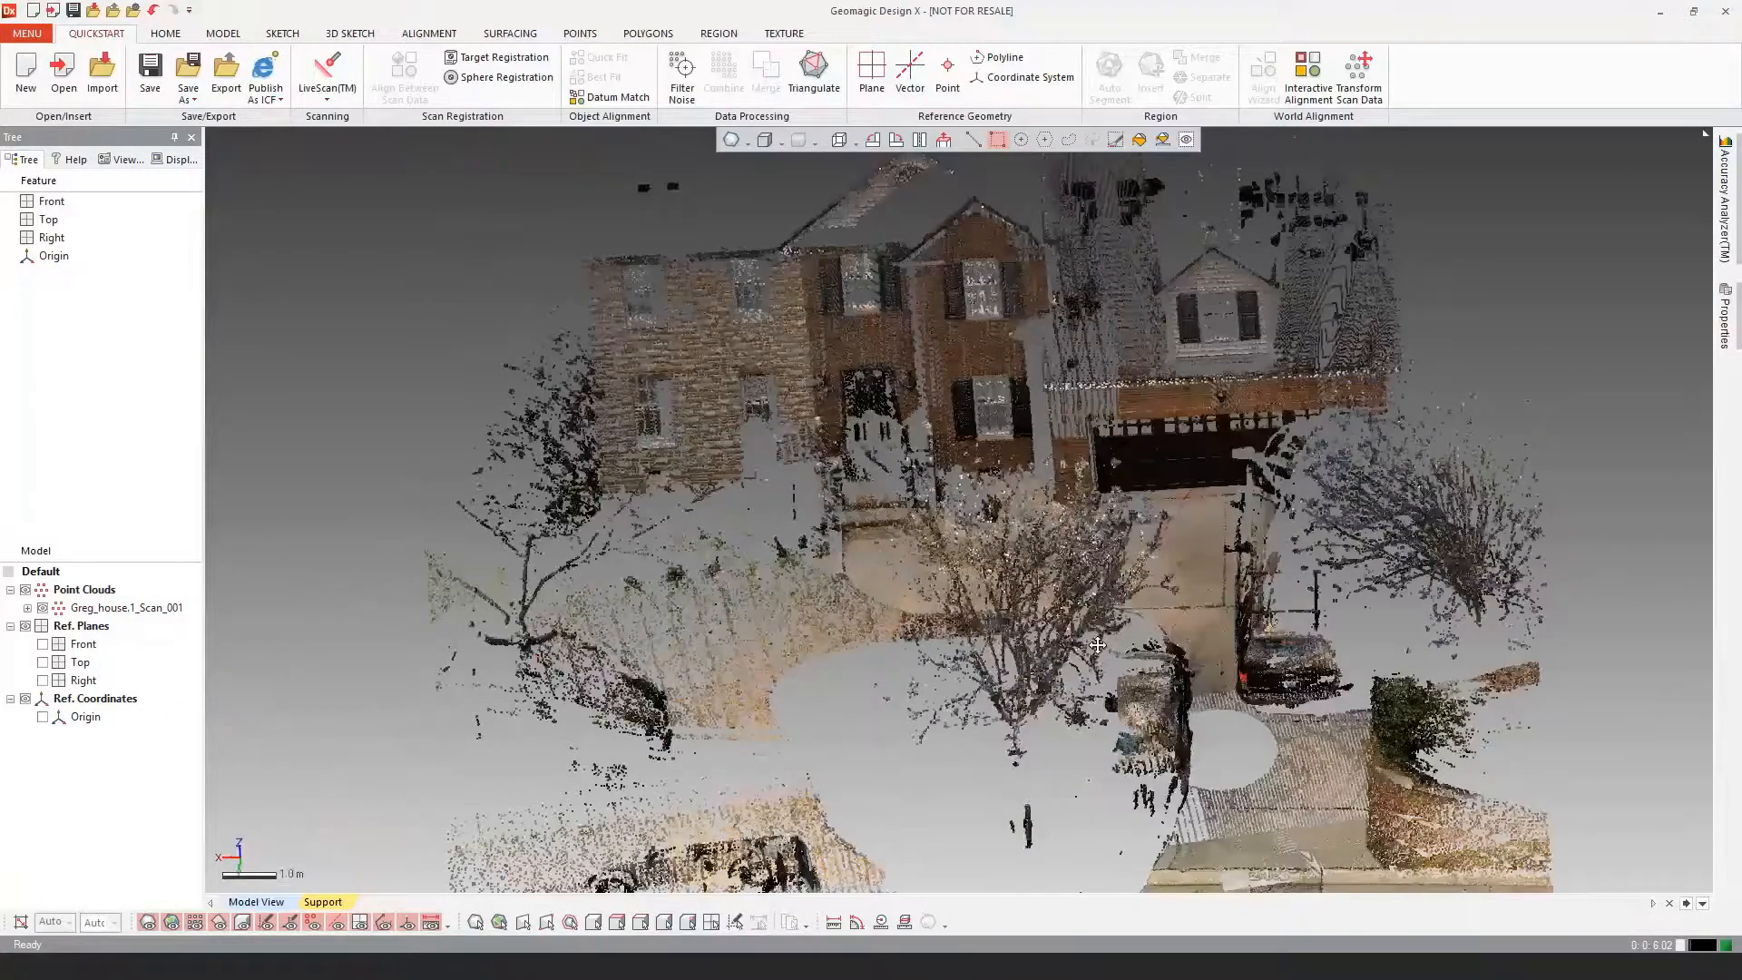
{"action": "right_click_drag", "start_coordinate": [1096, 644], "coordinate": [1175, 553]}
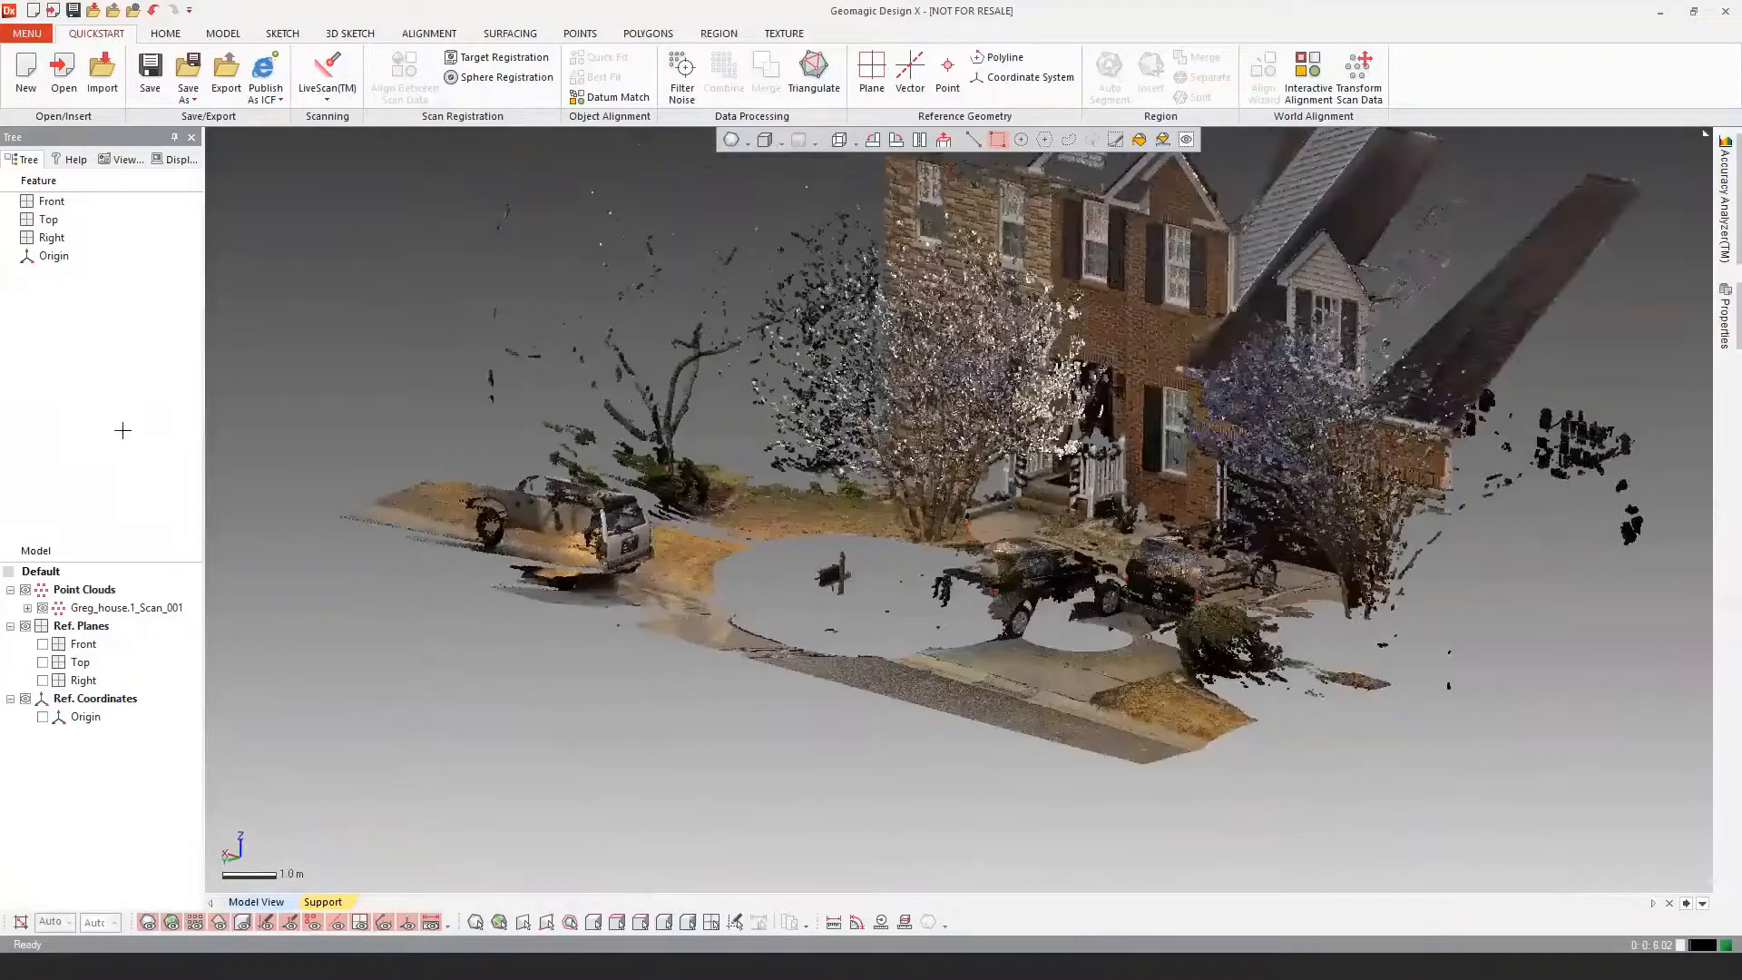
{"action": "left_click", "coordinate": [120, 159]}
{"action": "left_click", "coordinate": [174, 159]}
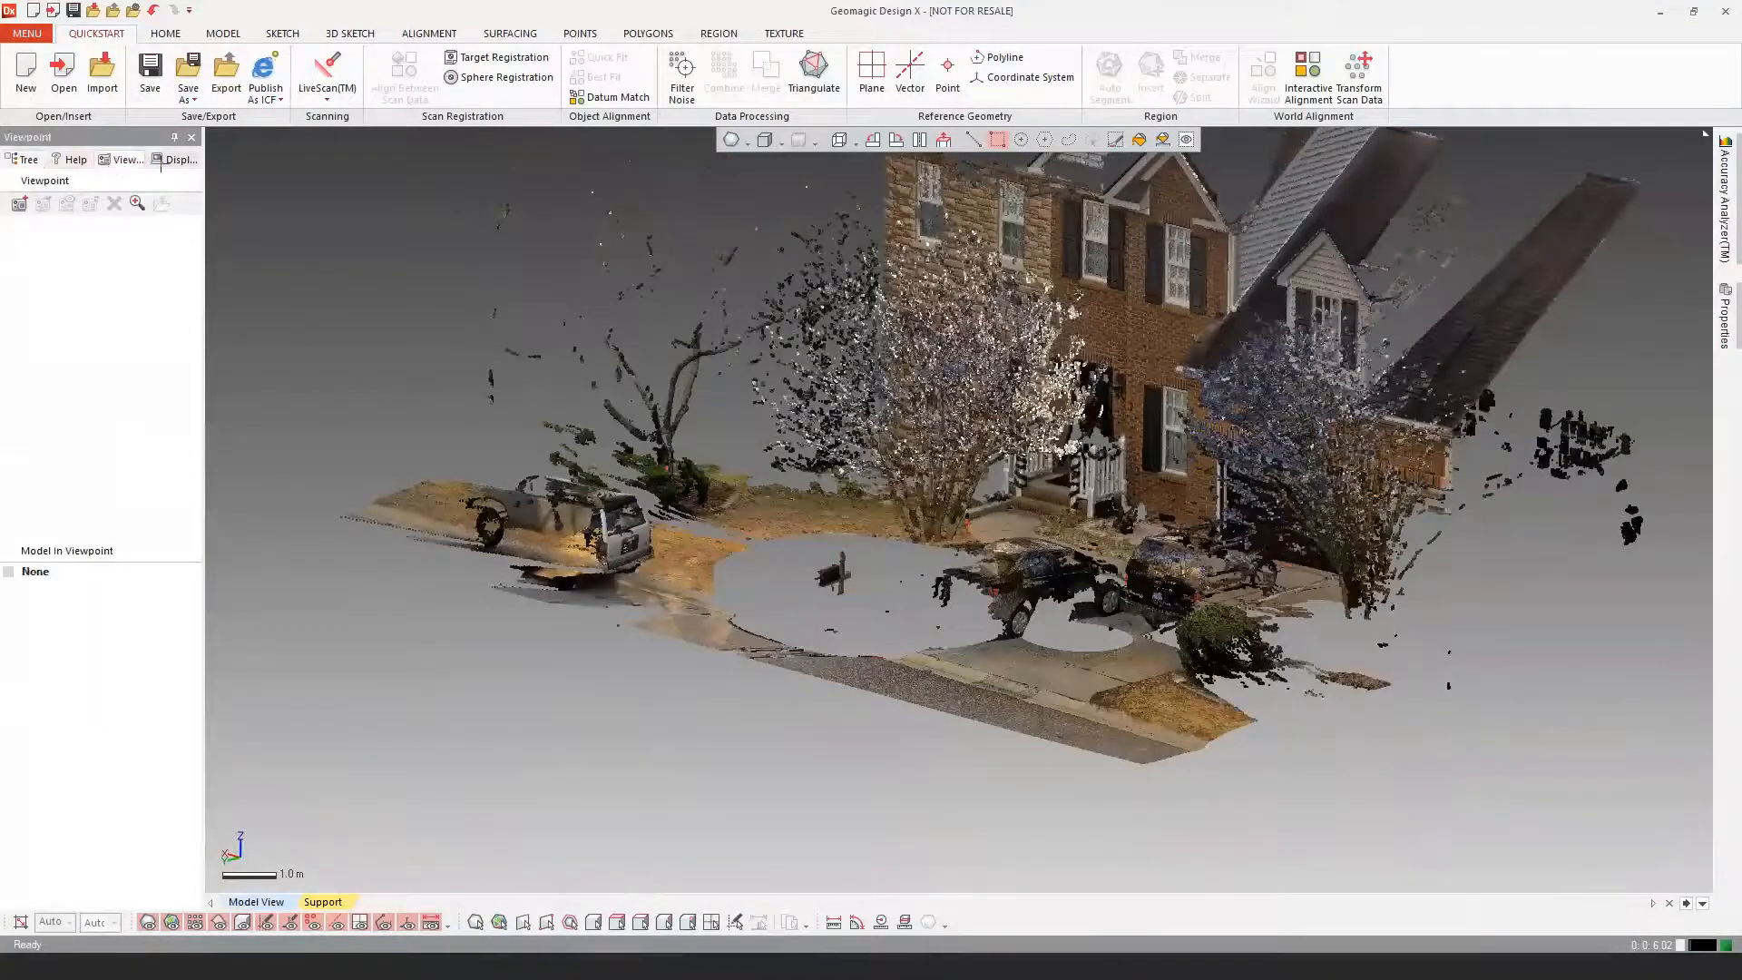
{"action": "left_click", "coordinate": [14, 475]}
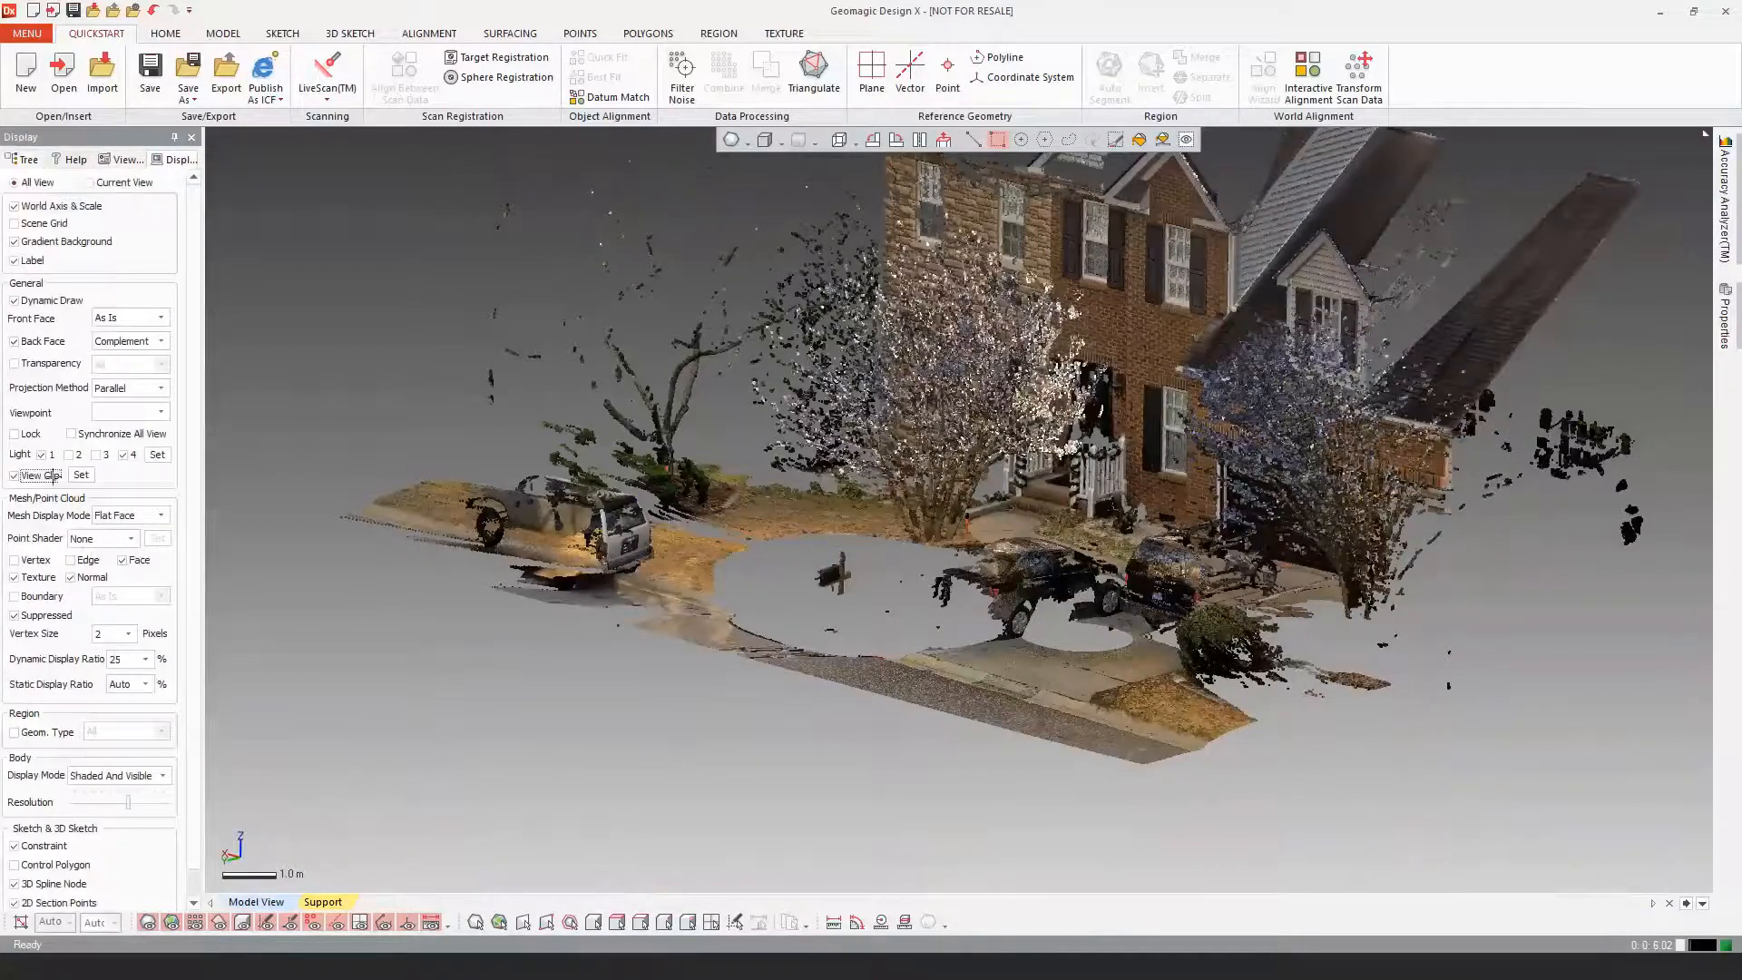
{"action": "left_click", "coordinate": [82, 475]}
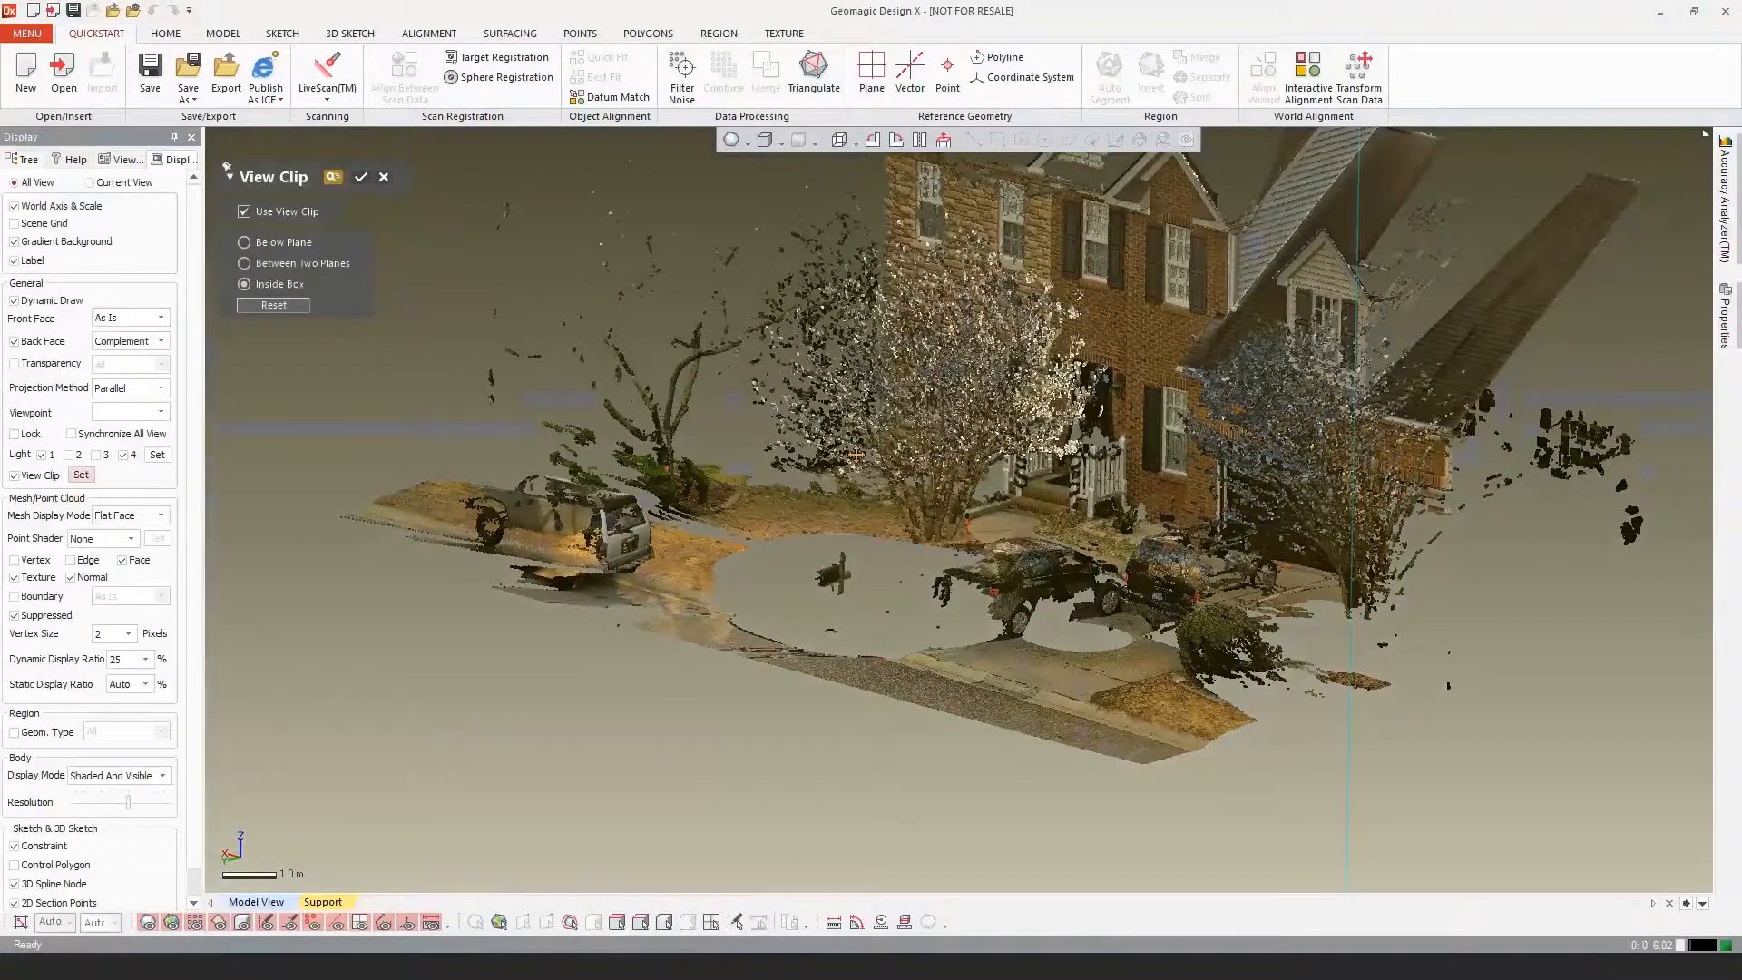
Step: Reset the Inside Box clip, pull its front face toward the house to cut off the street, cars and trees, and accept it
{"action": "scroll", "coordinate": [857, 454], "scroll_direction": "down", "scroll_amount": 5}
{"action": "left_click", "coordinate": [293, 306]}
{"action": "right_click_drag", "start_coordinate": [659, 474], "coordinate": [921, 588]}
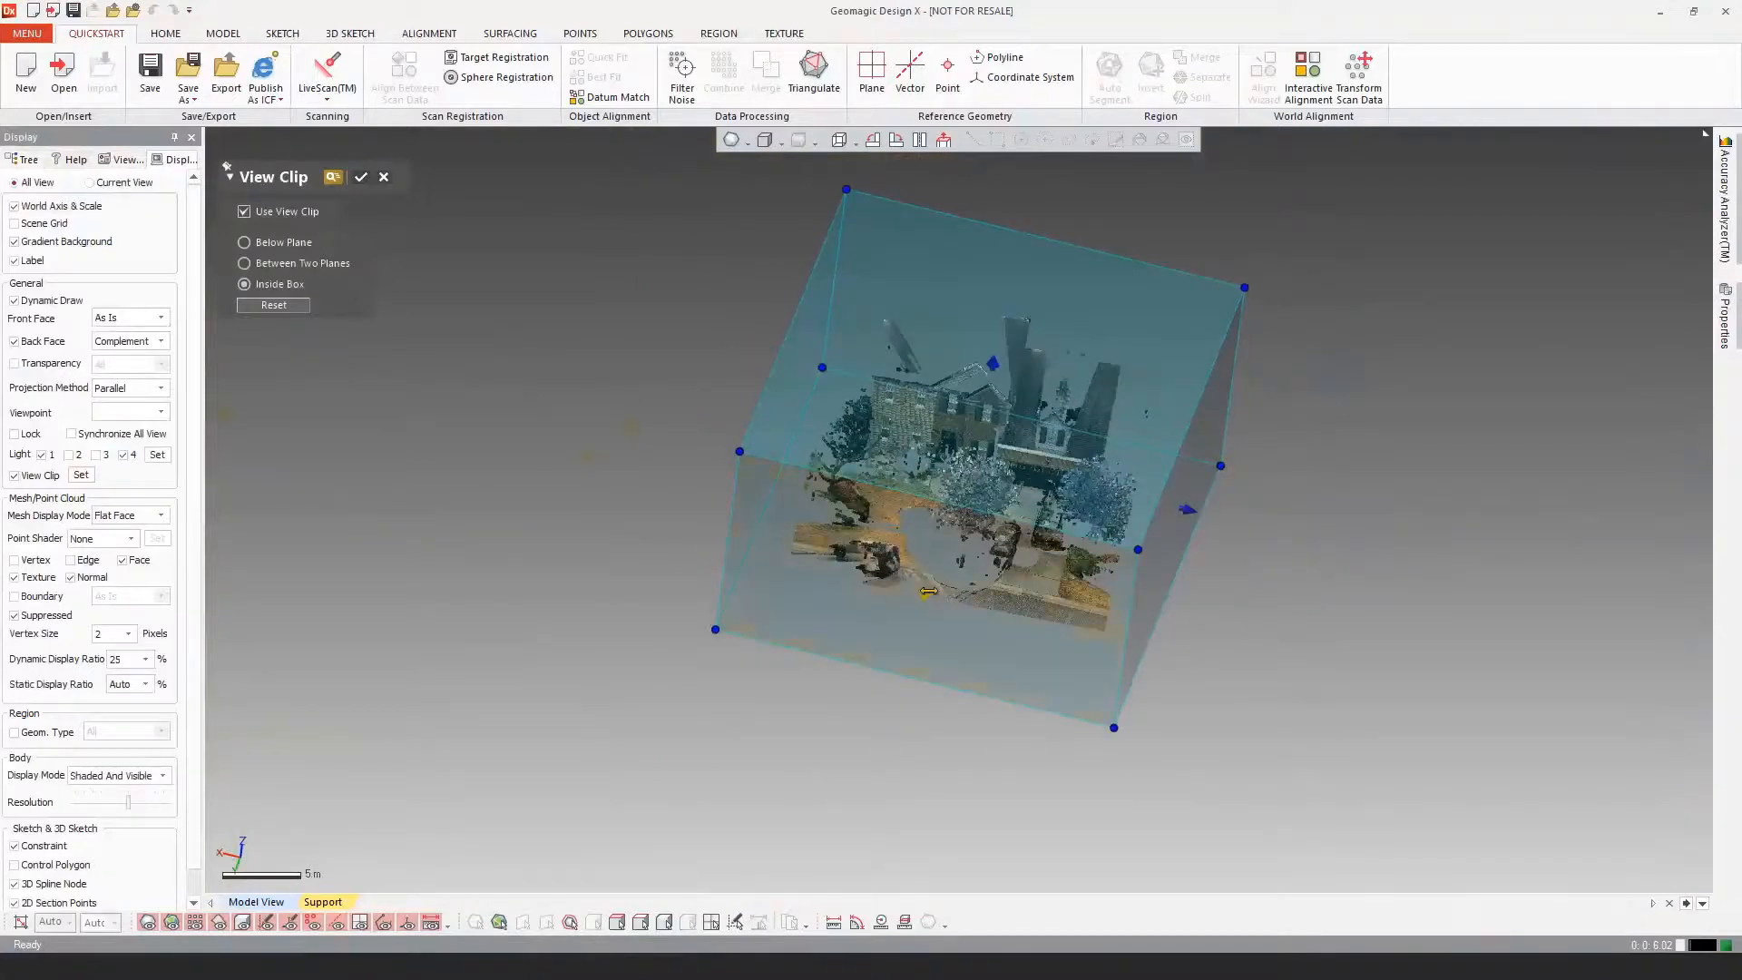
{"action": "left_click_drag", "start_coordinate": [927, 591], "coordinate": [971, 471]}
{"action": "right_click_drag", "start_coordinate": [576, 444], "coordinate": [587, 629]}
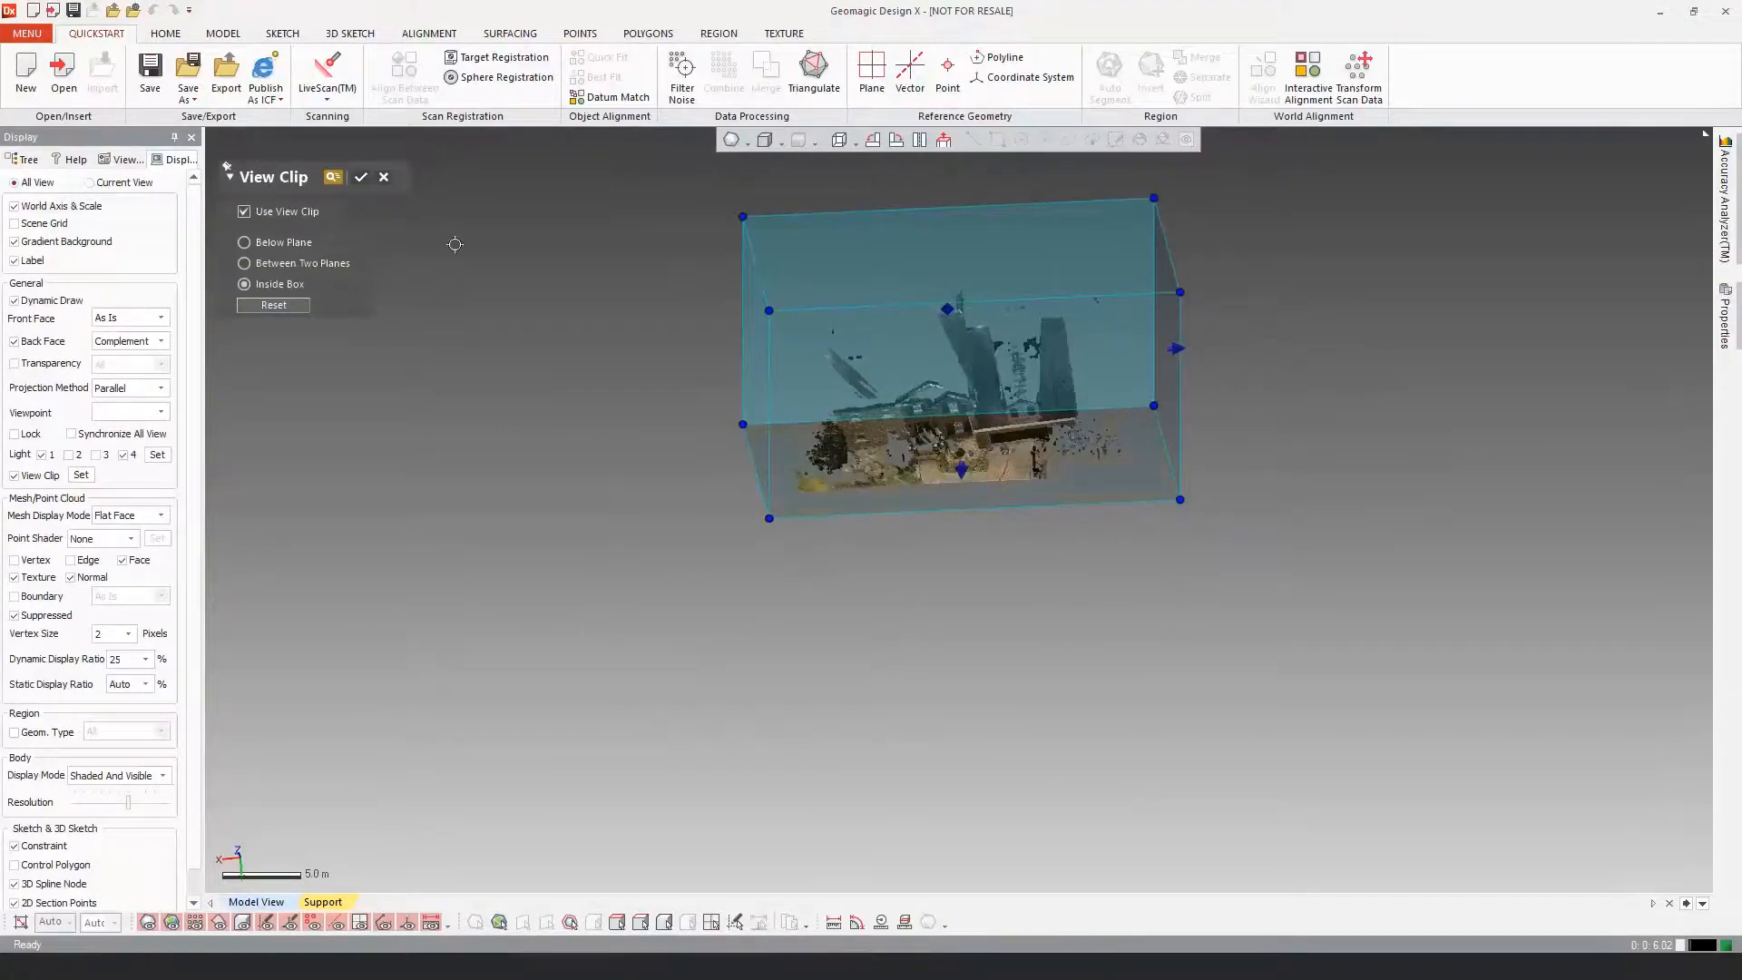
{"action": "left_click", "coordinate": [360, 177]}
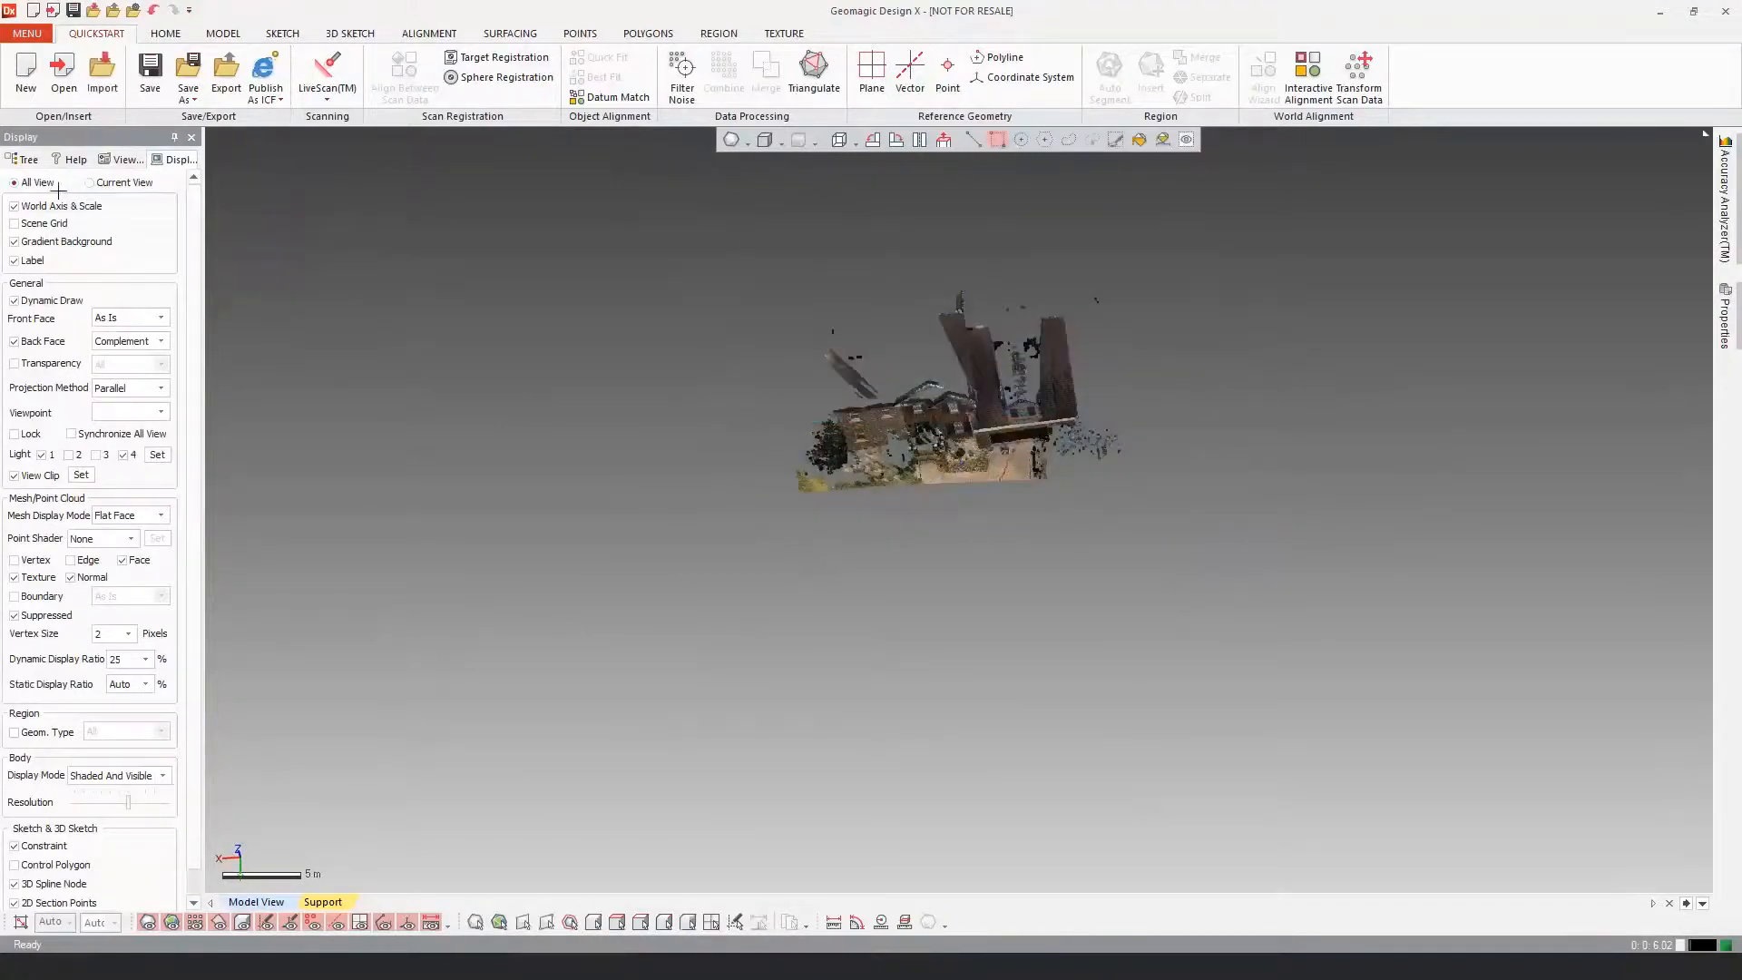
Step: Add a reference plane extracted with Best Fit from points painted along the front walkway
{"action": "left_click", "coordinate": [24, 158]}
{"action": "right_click_drag", "start_coordinate": [853, 400], "coordinate": [939, 538]}
{"action": "scroll", "coordinate": [888, 379], "scroll_direction": "up", "scroll_amount": 5}
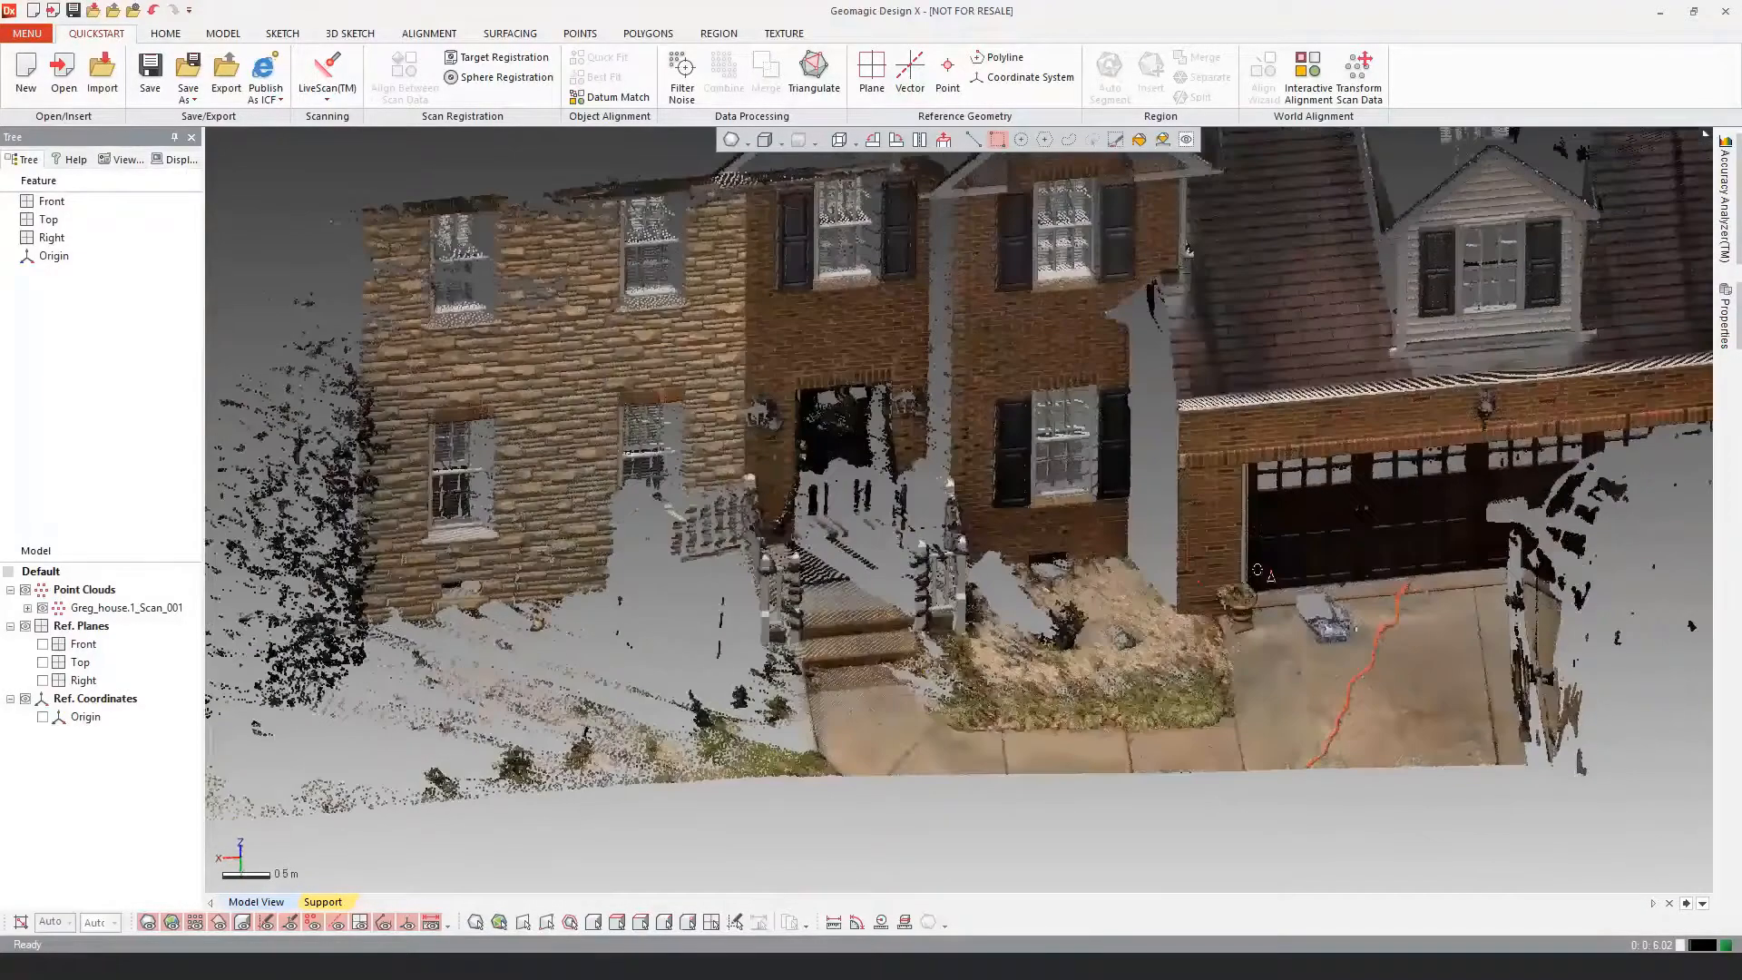
{"action": "mouse_move", "coordinate": [1257, 570]}
{"action": "right_mouse_down"}
{"action": "mouse_move", "coordinate": [903, 483]}
{"action": "mouse_move", "coordinate": [921, 534]}
{"action": "right_mouse_up"}
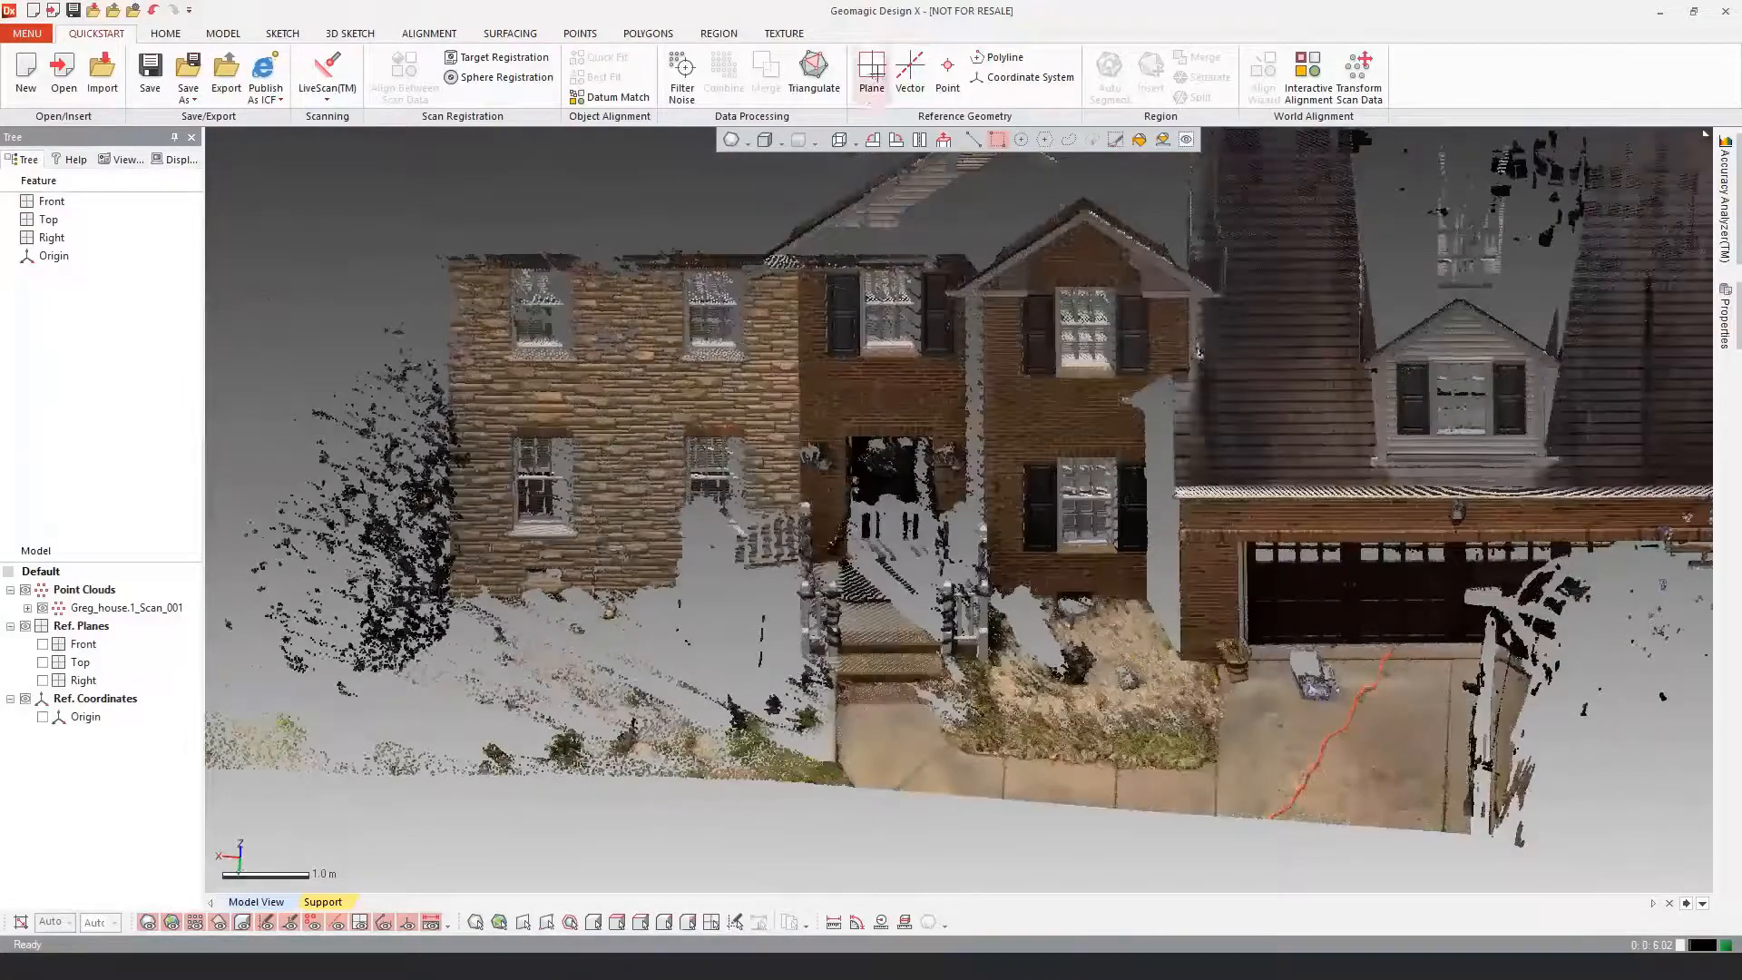
{"action": "left_click", "coordinate": [871, 73]}
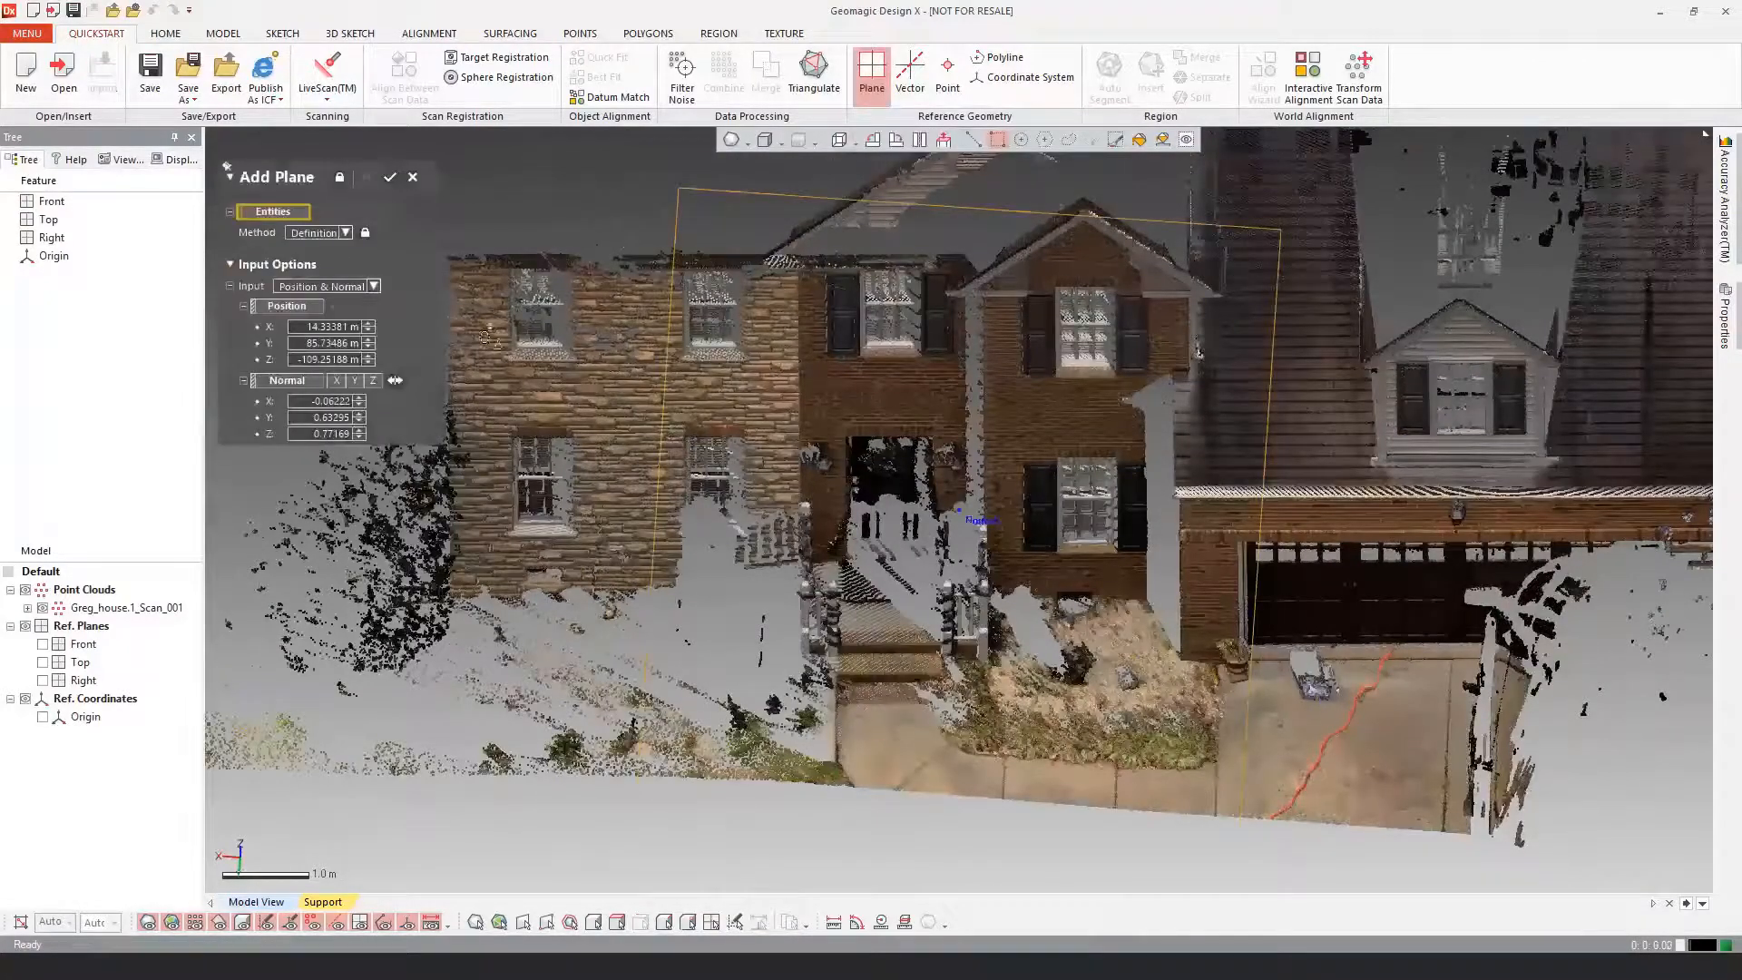
{"action": "left_click", "coordinate": [1115, 139]}
{"action": "right_click_drag", "start_coordinate": [1018, 490], "coordinate": [915, 687]}
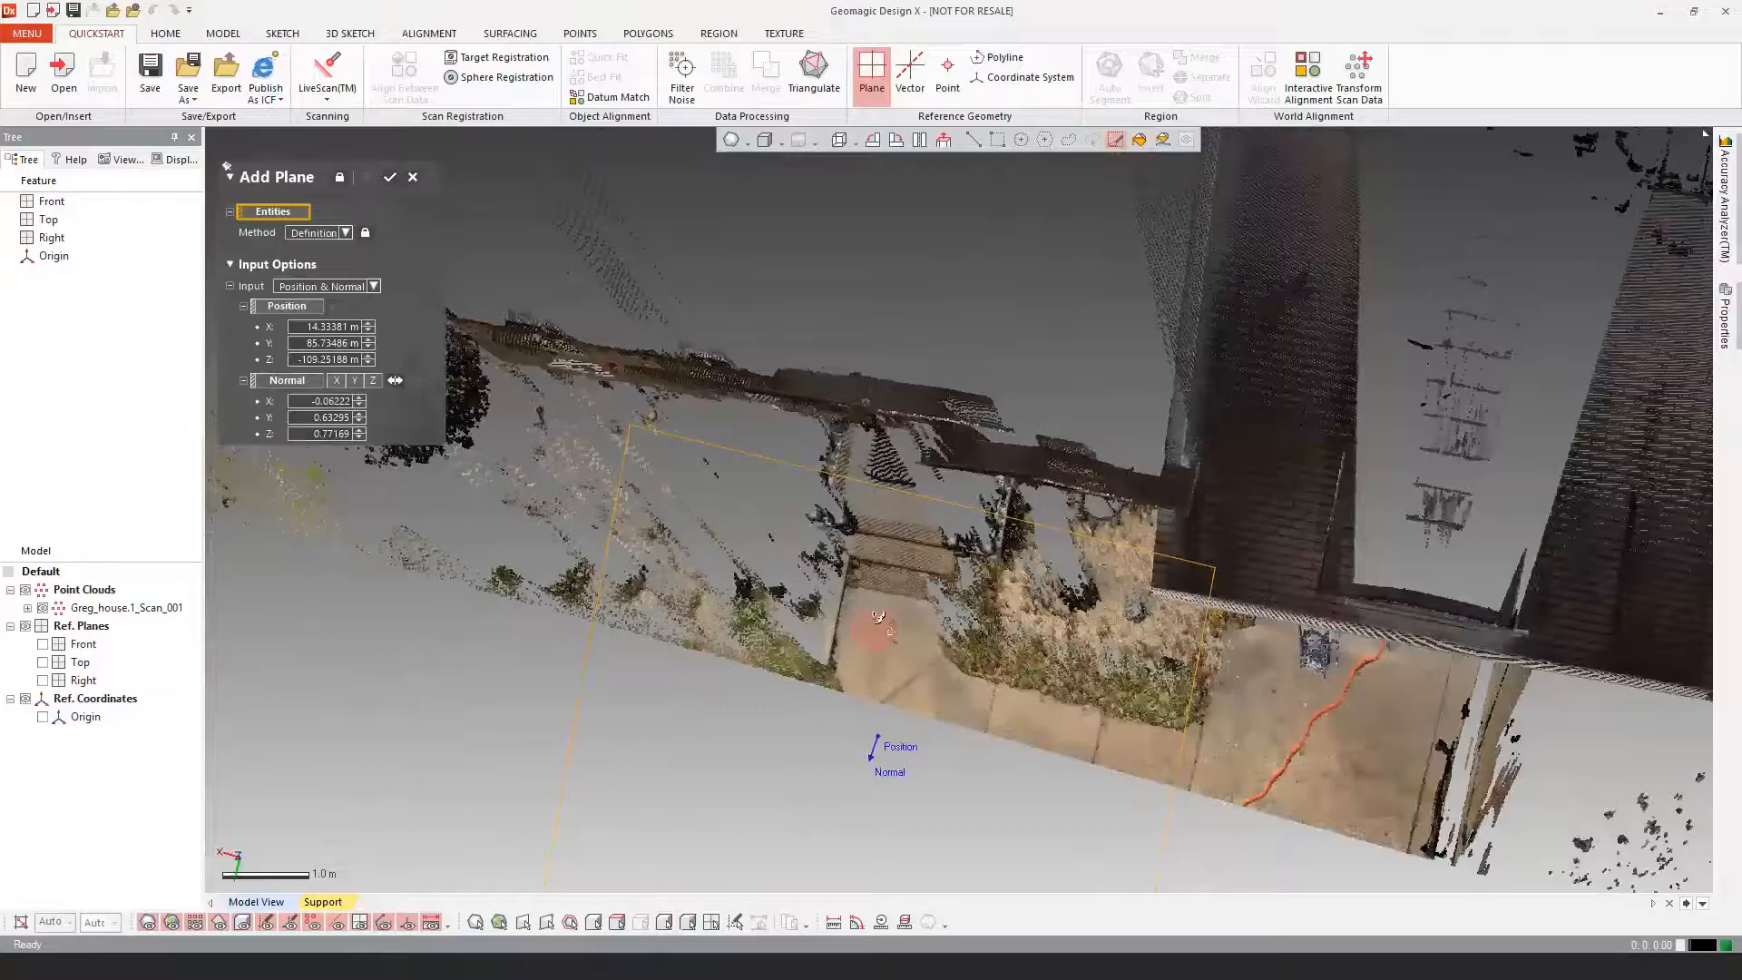
{"action": "mouse_move", "coordinate": [878, 618]}
{"action": "left_mouse_down"}
{"action": "mouse_move", "coordinate": [914, 676]}
{"action": "mouse_move", "coordinate": [1143, 764]}
{"action": "left_mouse_up"}
{"action": "right_click_drag", "start_coordinate": [1048, 740], "coordinate": [1071, 654]}
{"action": "left_click", "coordinate": [366, 178]}
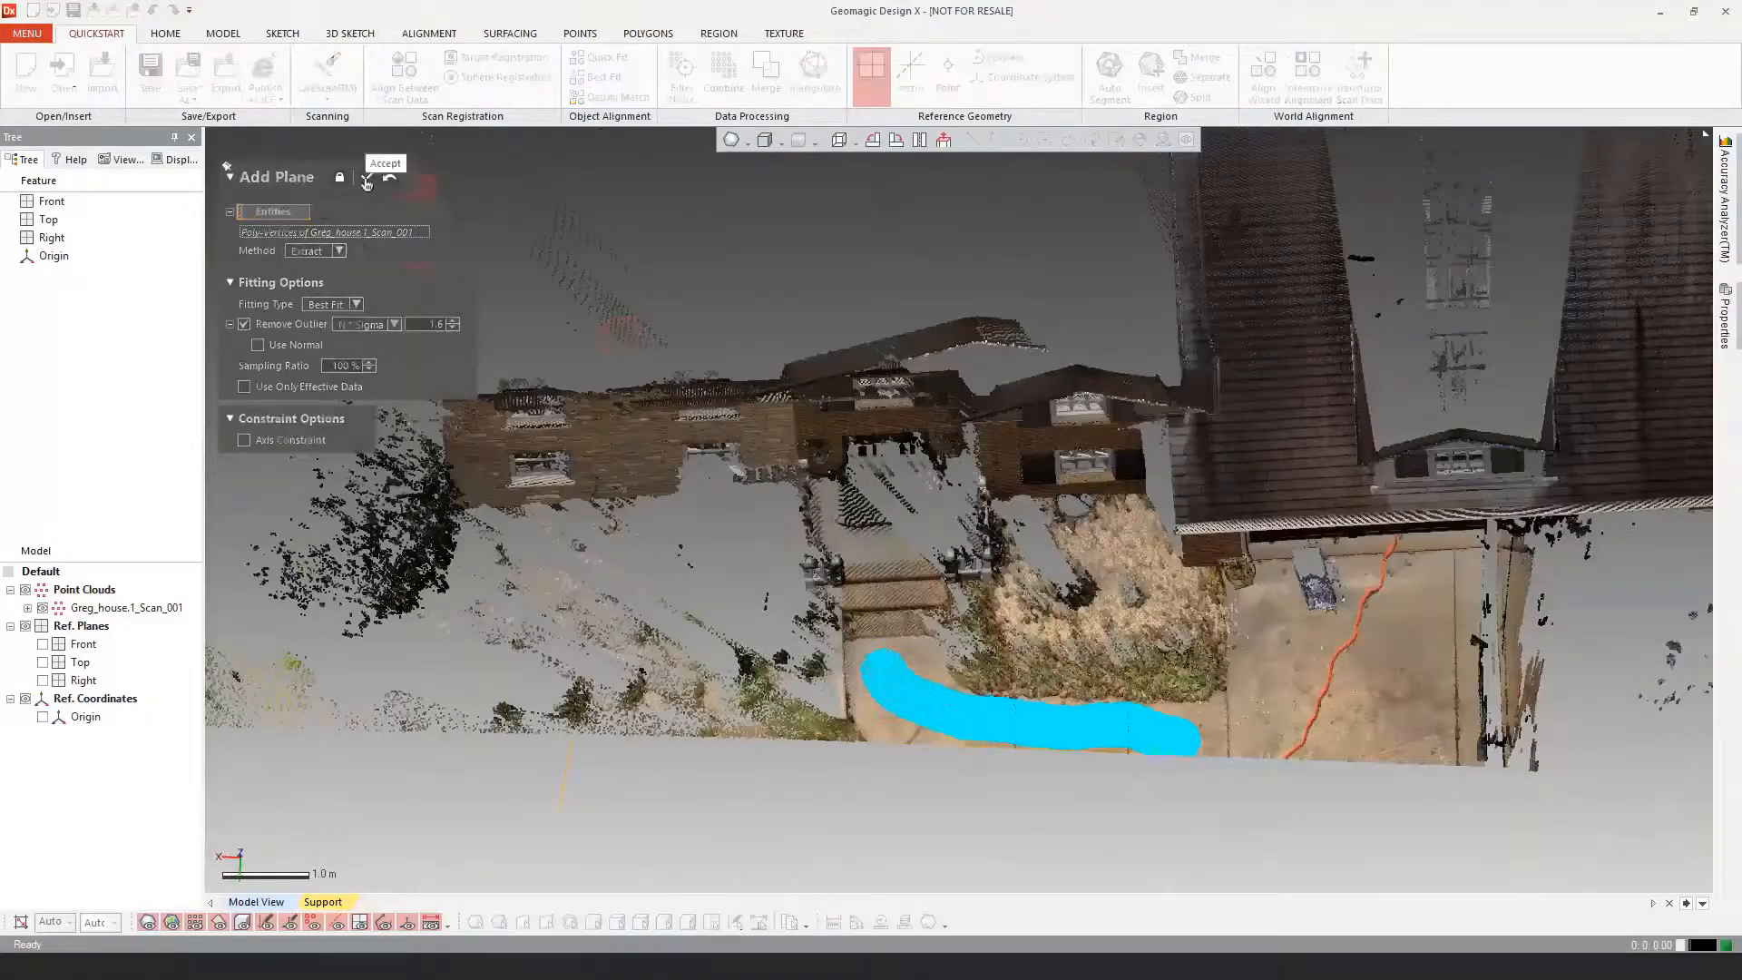
{"action": "mouse_move", "coordinate": [1078, 536]}
{"action": "right_mouse_down"}
{"action": "mouse_move", "coordinate": [1122, 335]}
{"action": "mouse_move", "coordinate": [1051, 585]}
{"action": "mouse_move", "coordinate": [1093, 370]}
{"action": "mouse_move", "coordinate": [1121, 421]}
{"action": "mouse_move", "coordinate": [1080, 508]}
{"action": "right_mouse_up"}
{"action": "left_click", "coordinate": [369, 180]}
{"action": "scroll", "coordinate": [1080, 508], "scroll_direction": "down", "scroll_amount": 3}
{"action": "right_click_drag", "start_coordinate": [980, 537], "coordinate": [894, 555]}
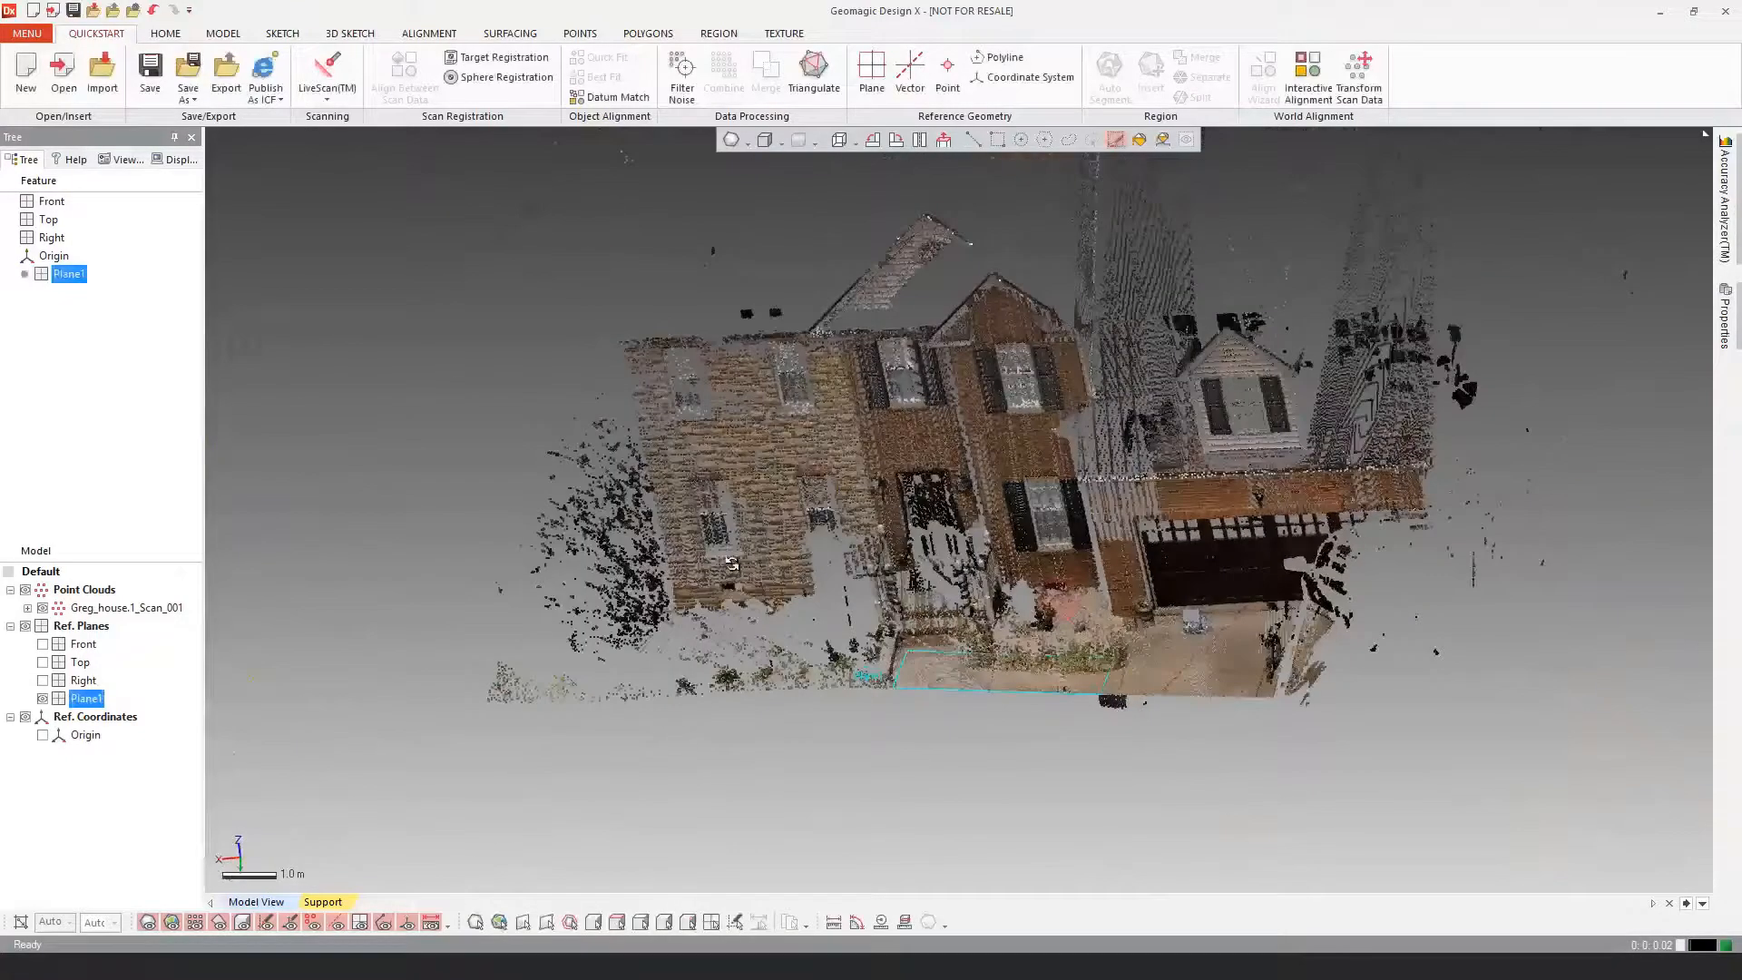
{"action": "left_click", "coordinate": [587, 450]}
{"action": "right_click_drag", "start_coordinate": [589, 447], "coordinate": [712, 428]}
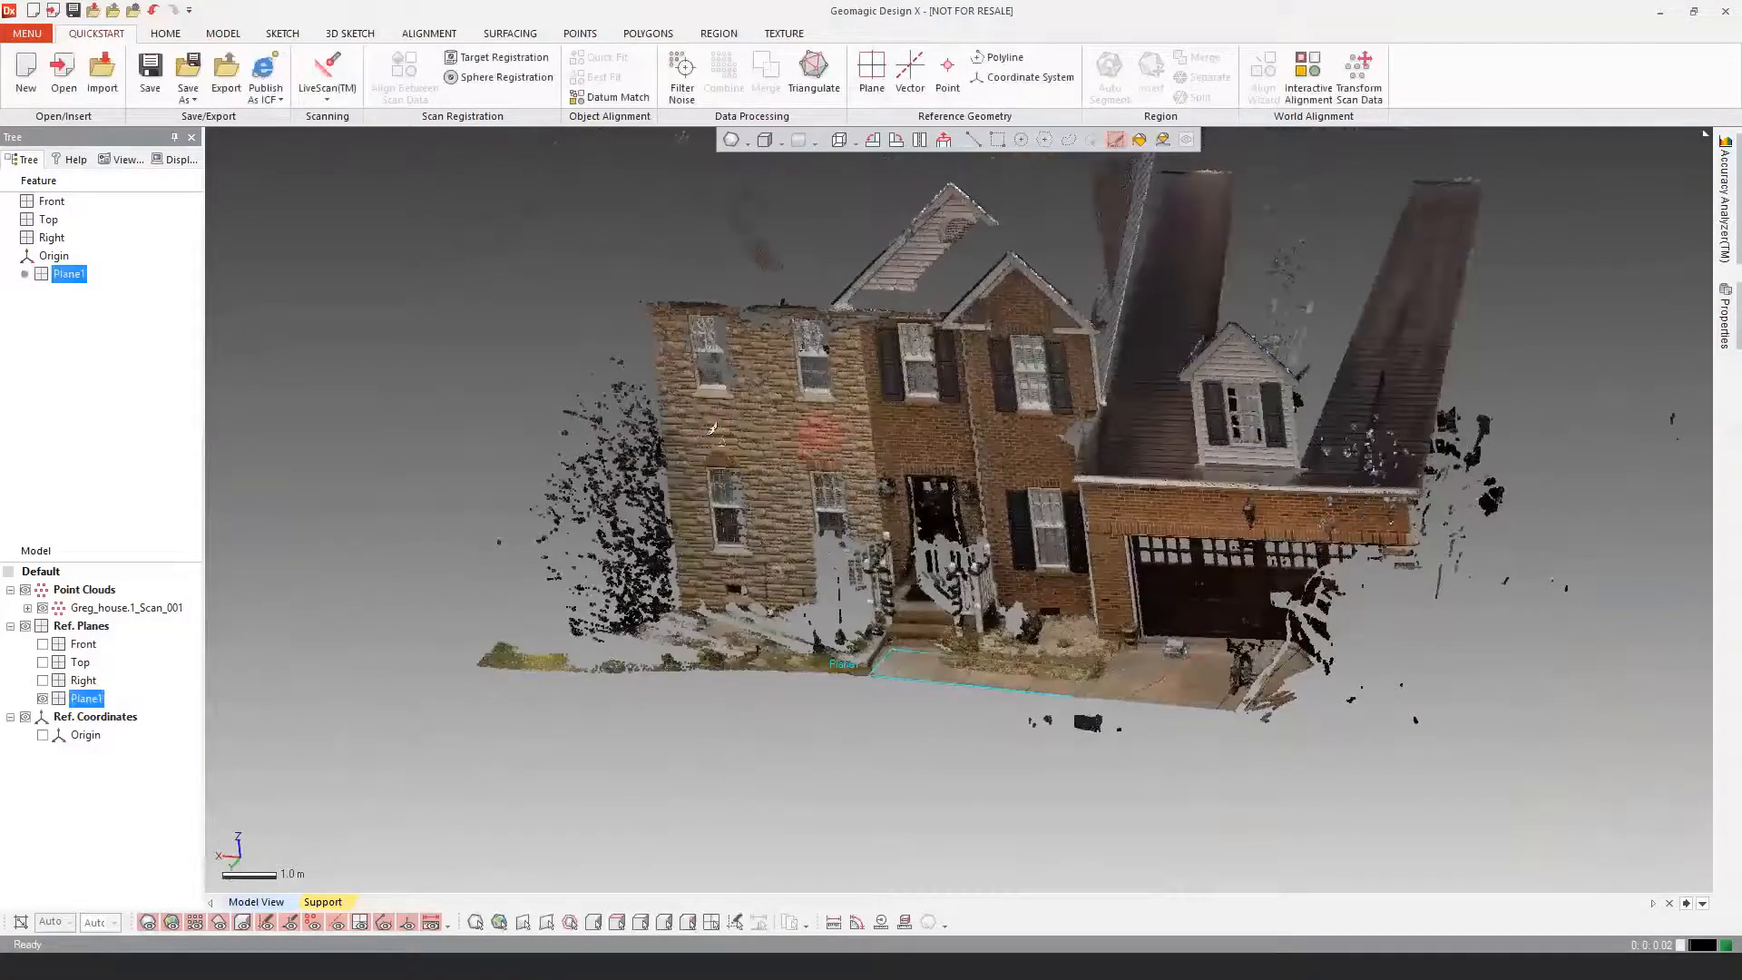
{"action": "right_click_drag", "start_coordinate": [969, 435], "coordinate": [1076, 617]}
{"action": "left_click", "coordinate": [871, 89]}
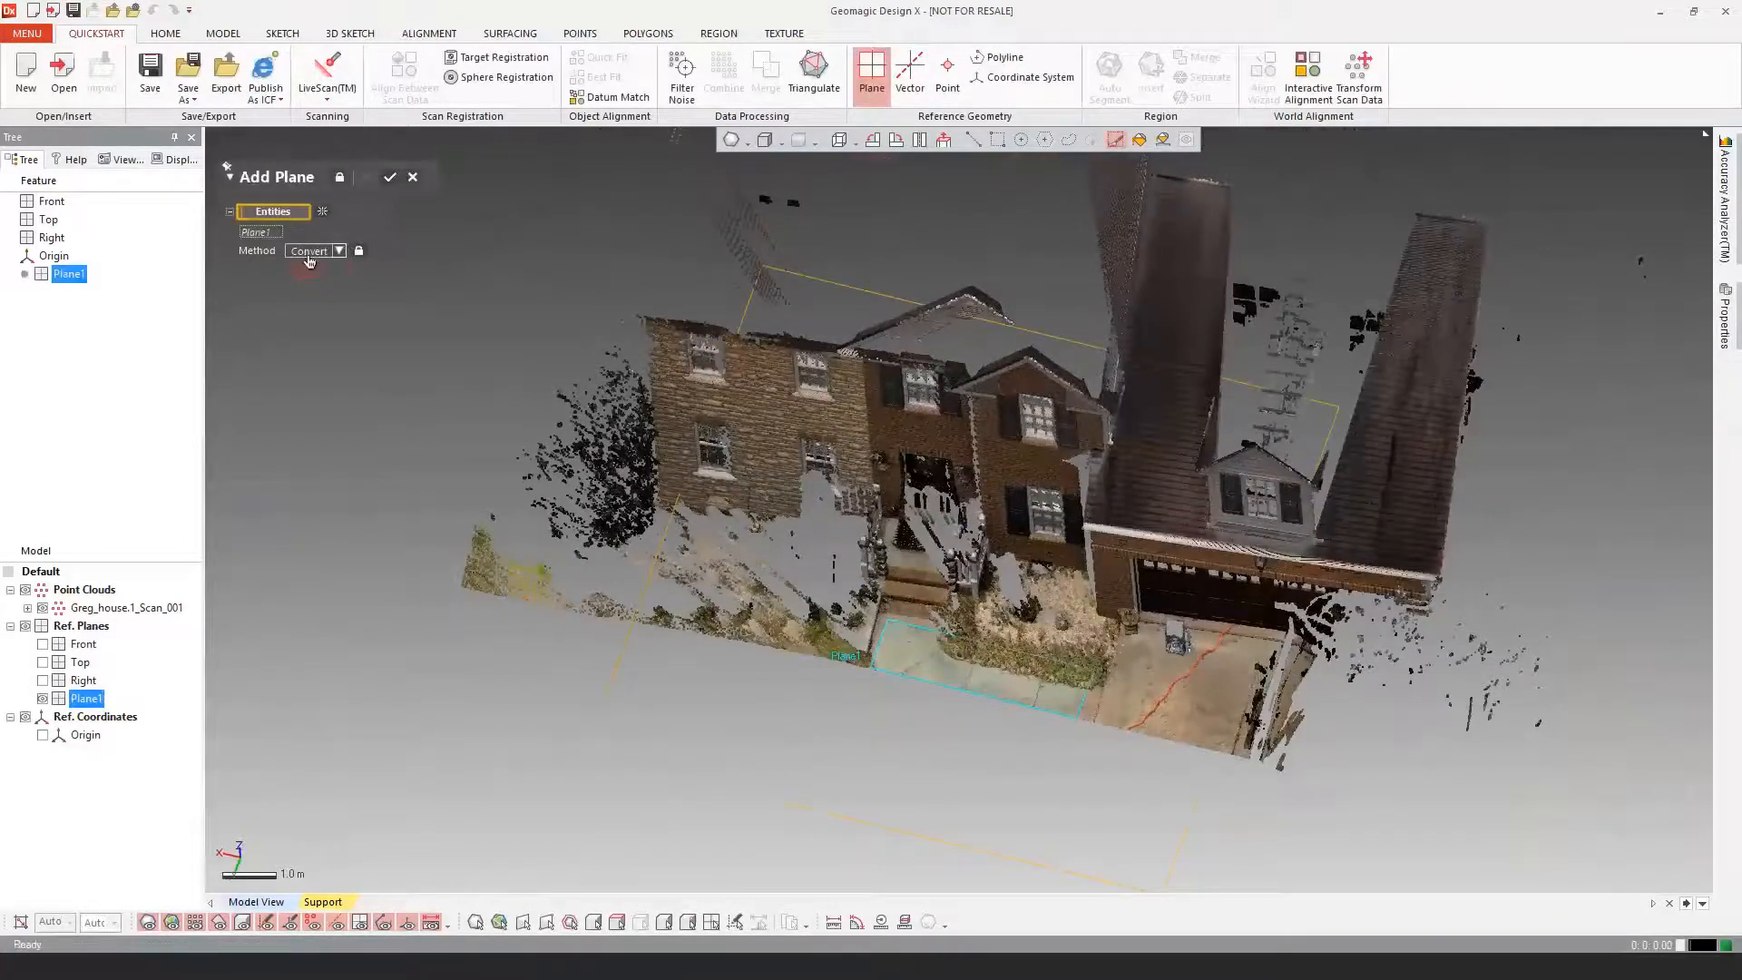
{"action": "left_click", "coordinate": [309, 252]}
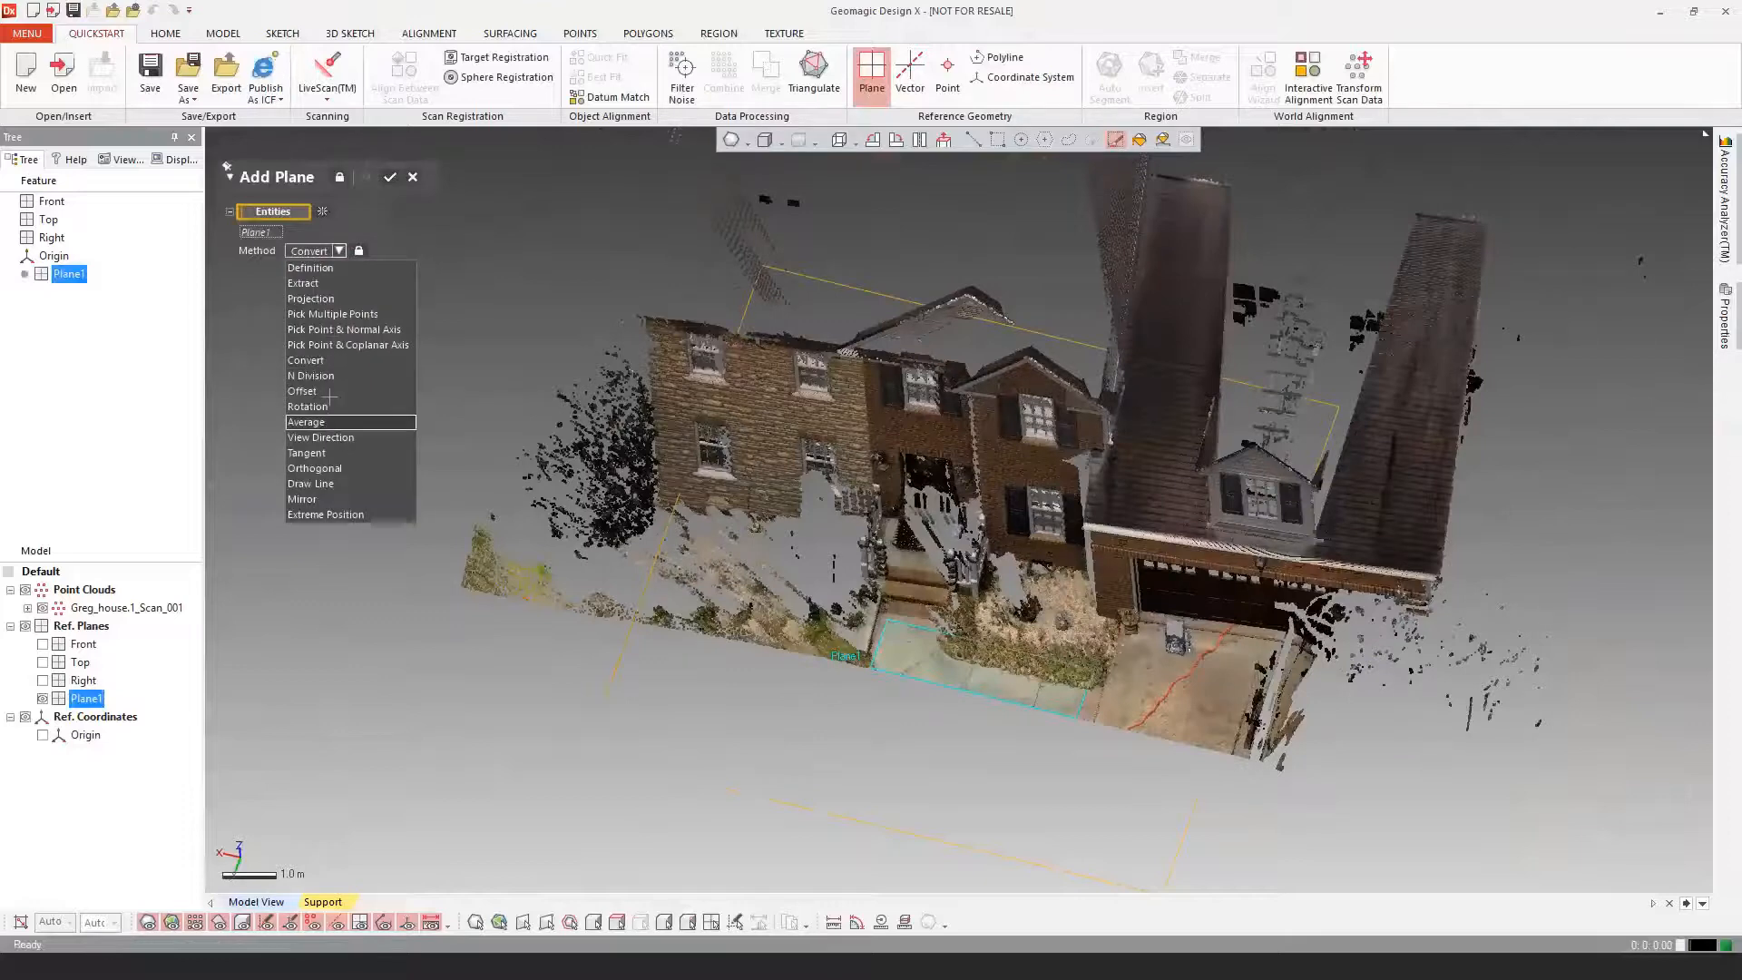
{"action": "left_click", "coordinate": [331, 484]}
{"action": "mouse_move", "coordinate": [1080, 400]}
{"action": "right_mouse_down"}
{"action": "mouse_move", "coordinate": [1082, 479]}
{"action": "mouse_move", "coordinate": [896, 396]}
{"action": "mouse_move", "coordinate": [1115, 355]}
{"action": "mouse_move", "coordinate": [873, 339]}
{"action": "right_mouse_up"}
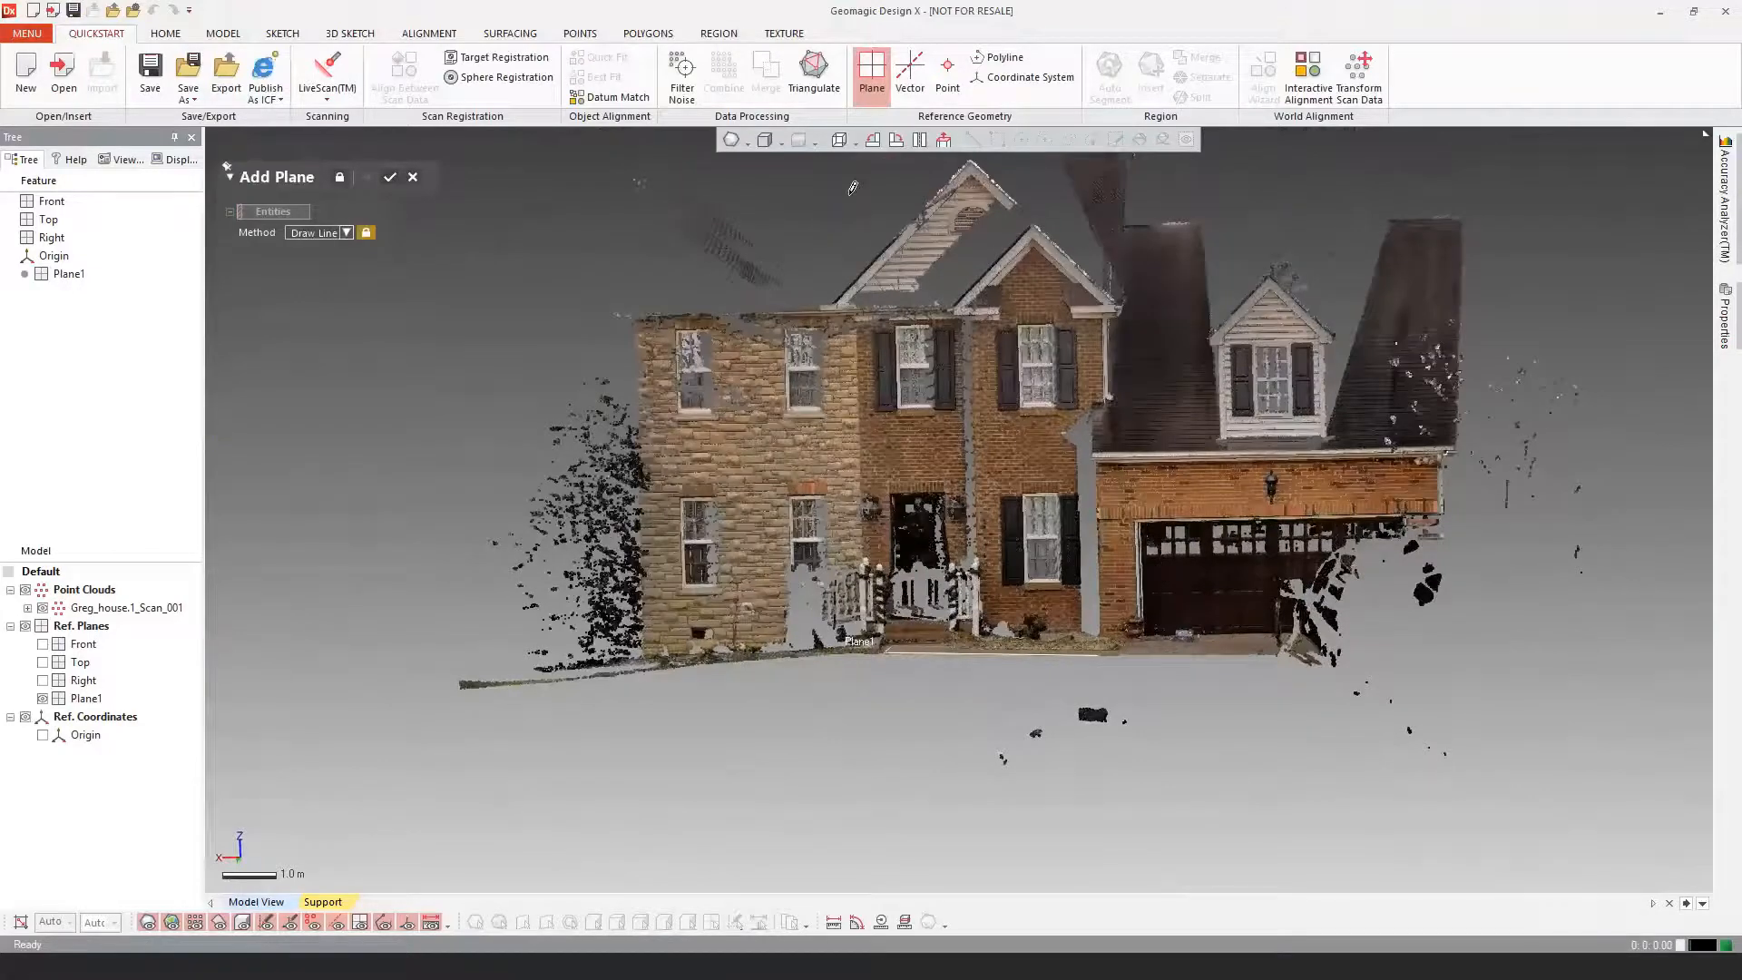
{"action": "left_click_drag", "start_coordinate": [850, 197], "coordinate": [957, 839]}
{"action": "key", "text": "Escape"}
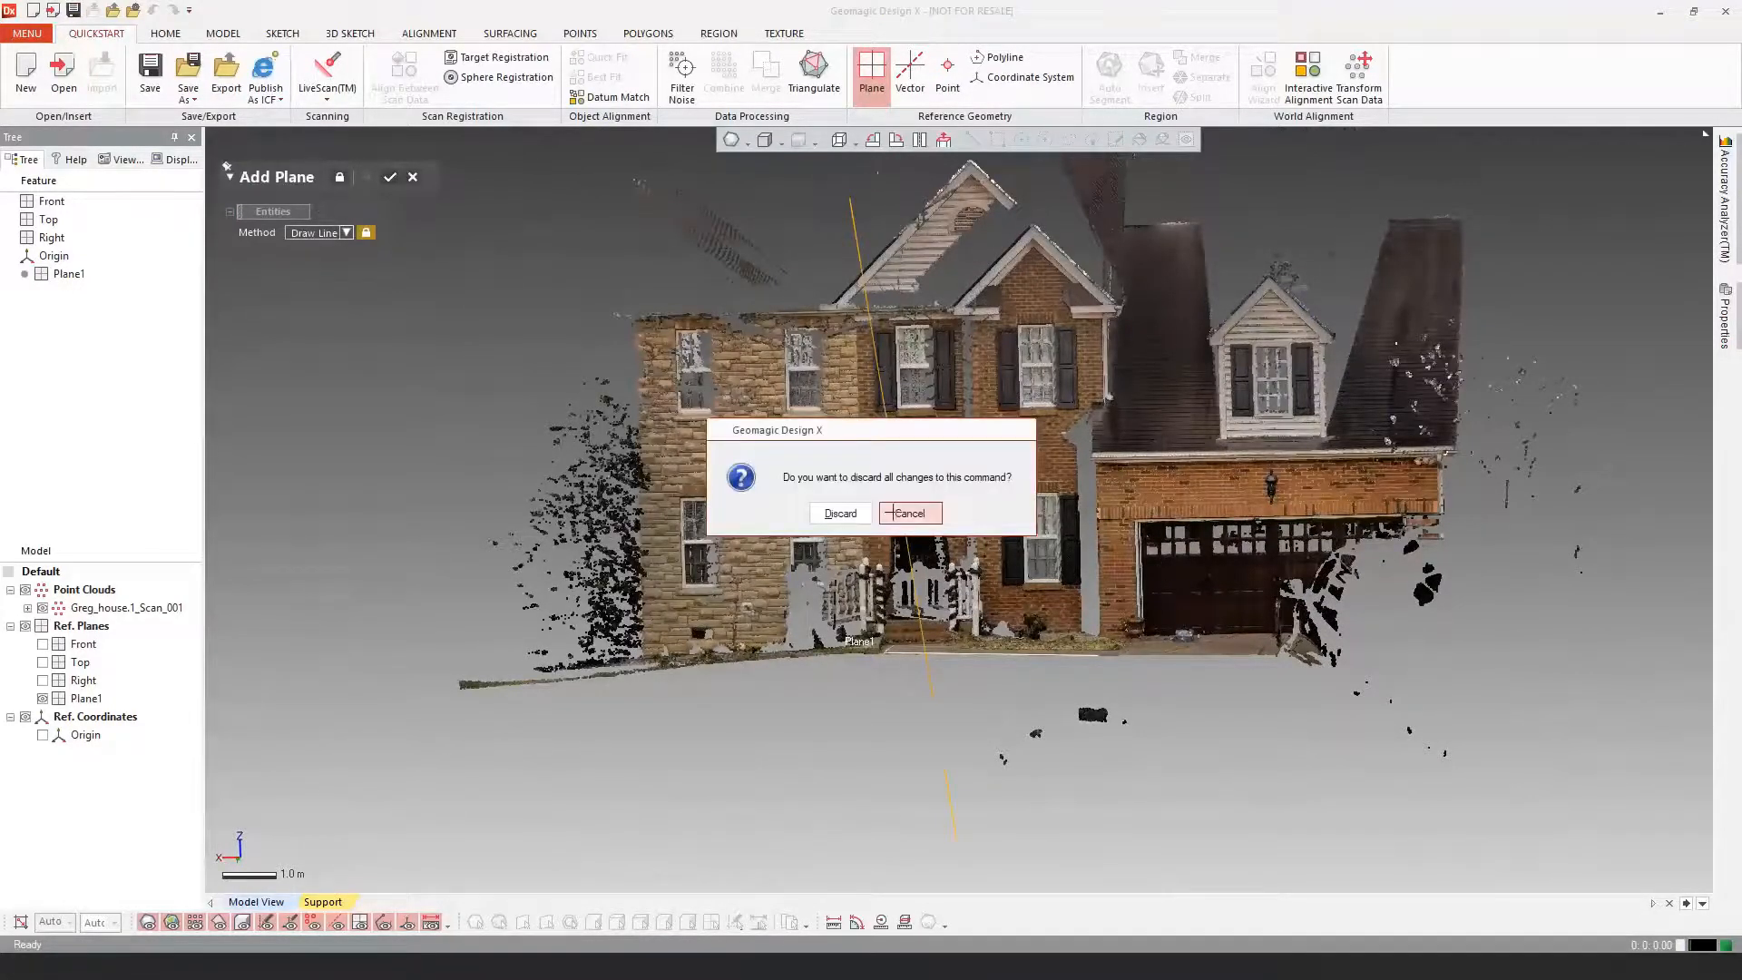
{"action": "left_click", "coordinate": [856, 515]}
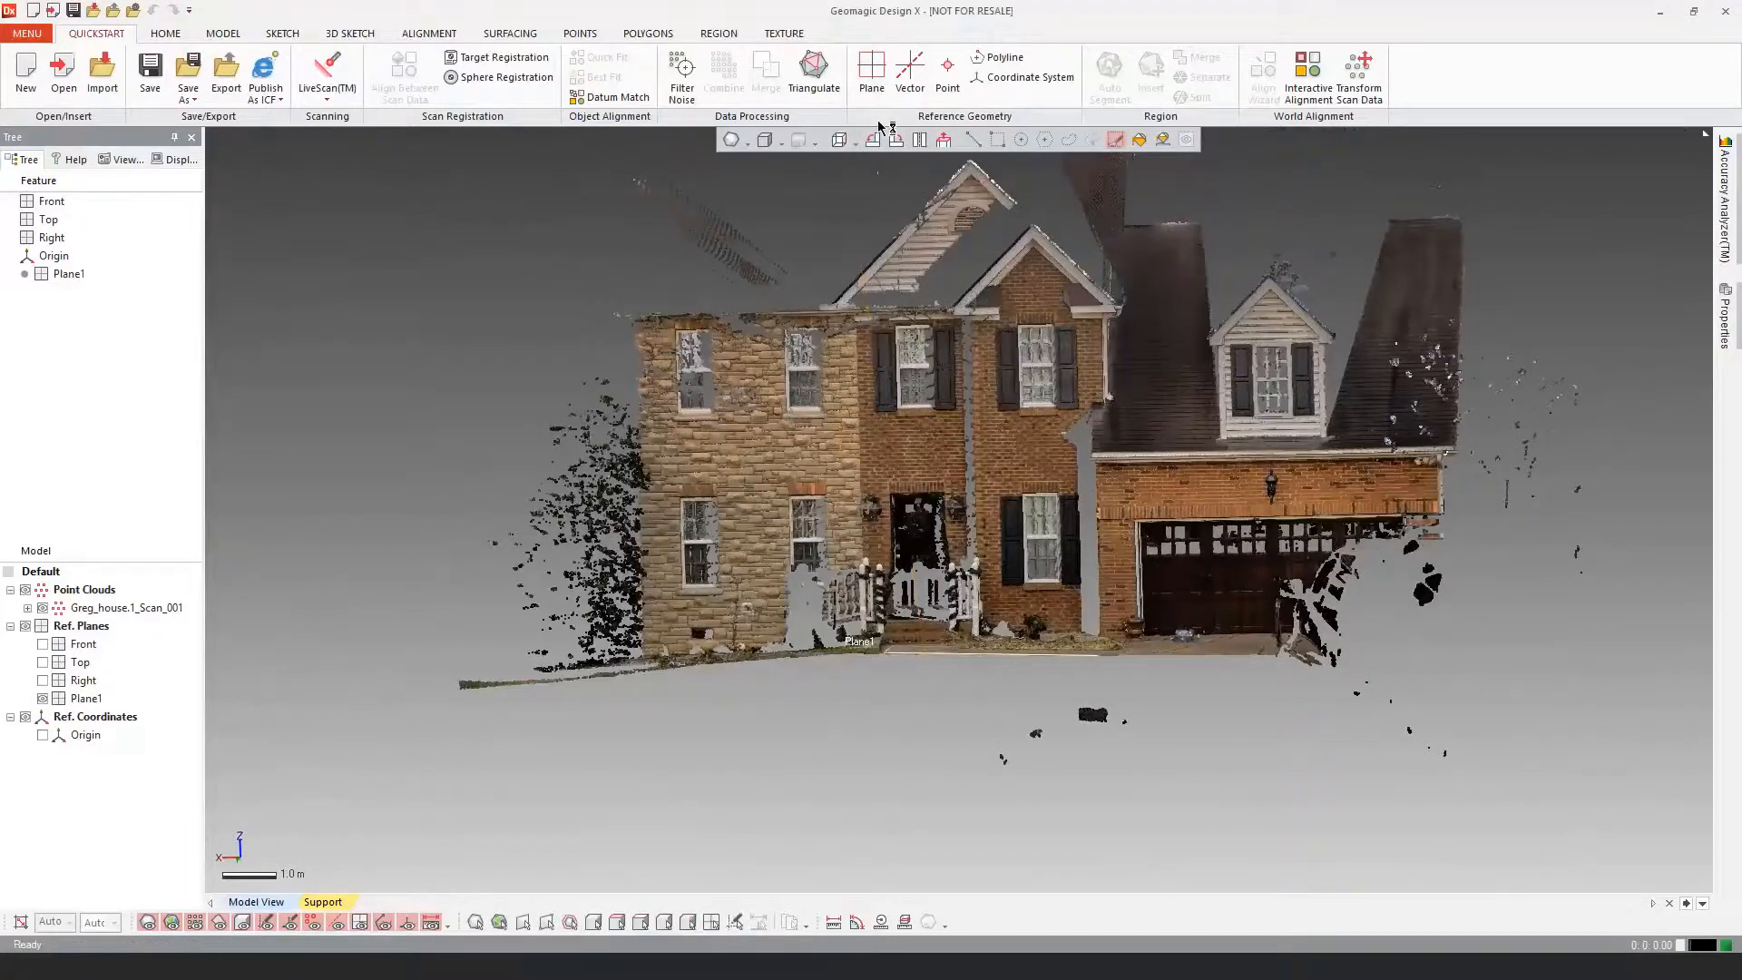
Step: Add a reference plane with the Draw Line method, drawing a vertical line through the house front at the front door
{"action": "left_click", "coordinate": [337, 234]}
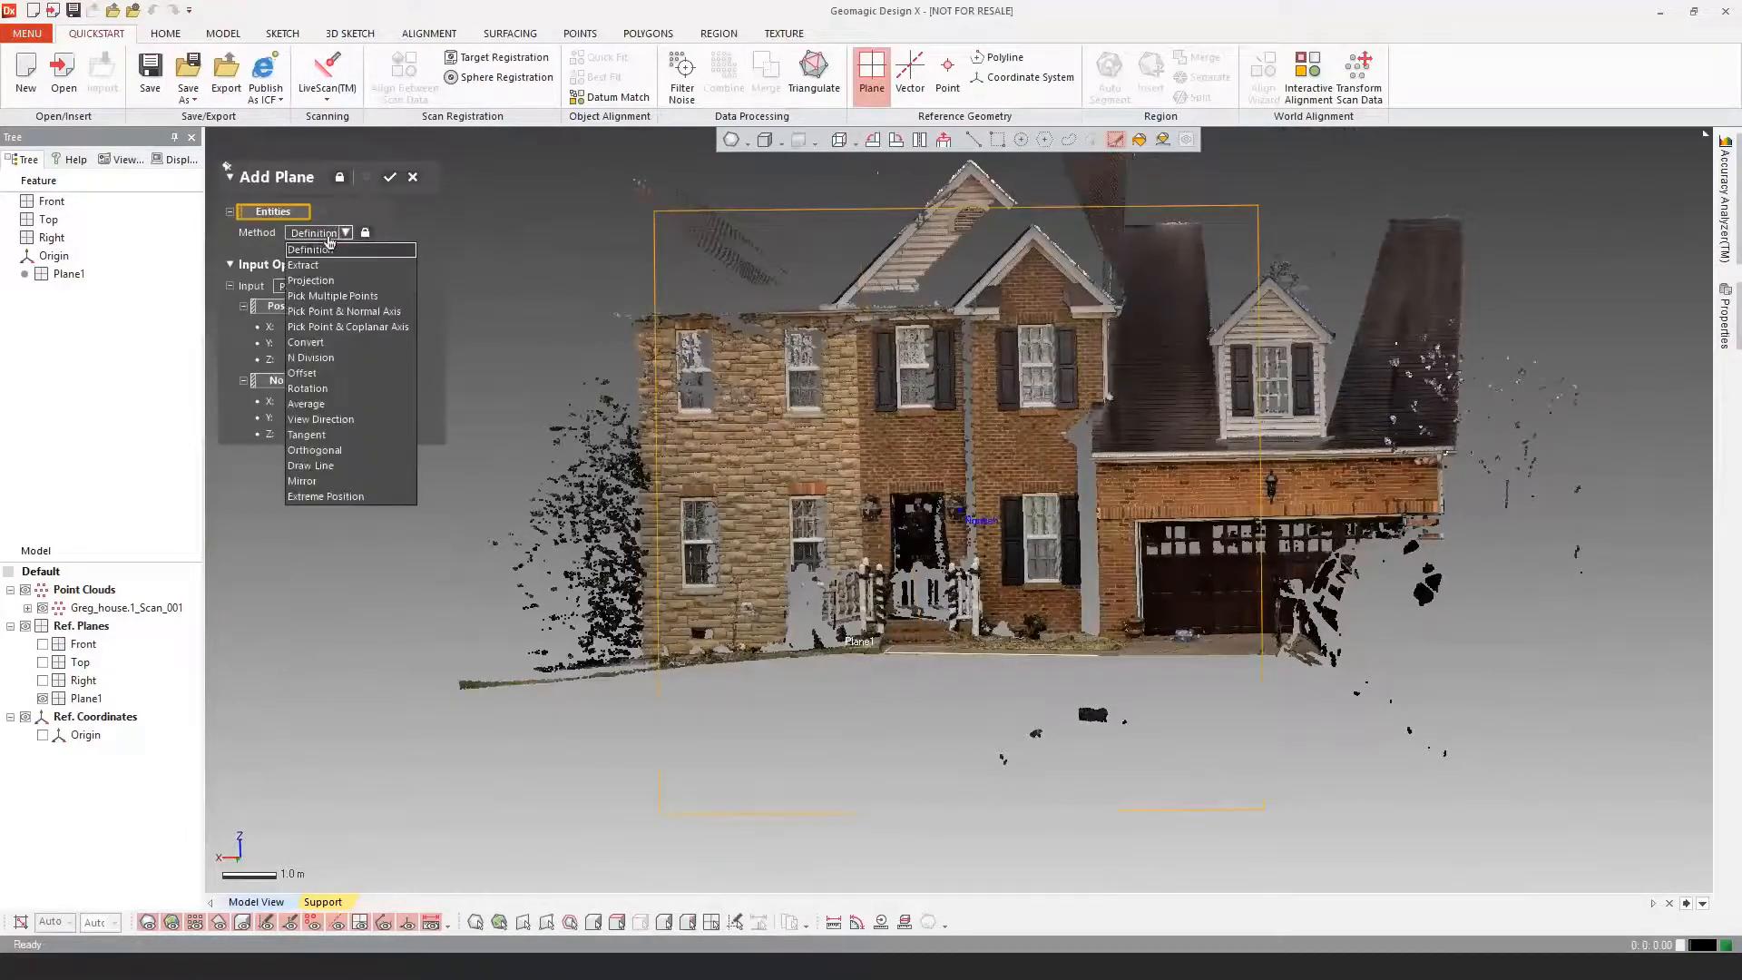
{"action": "left_click", "coordinate": [326, 466]}
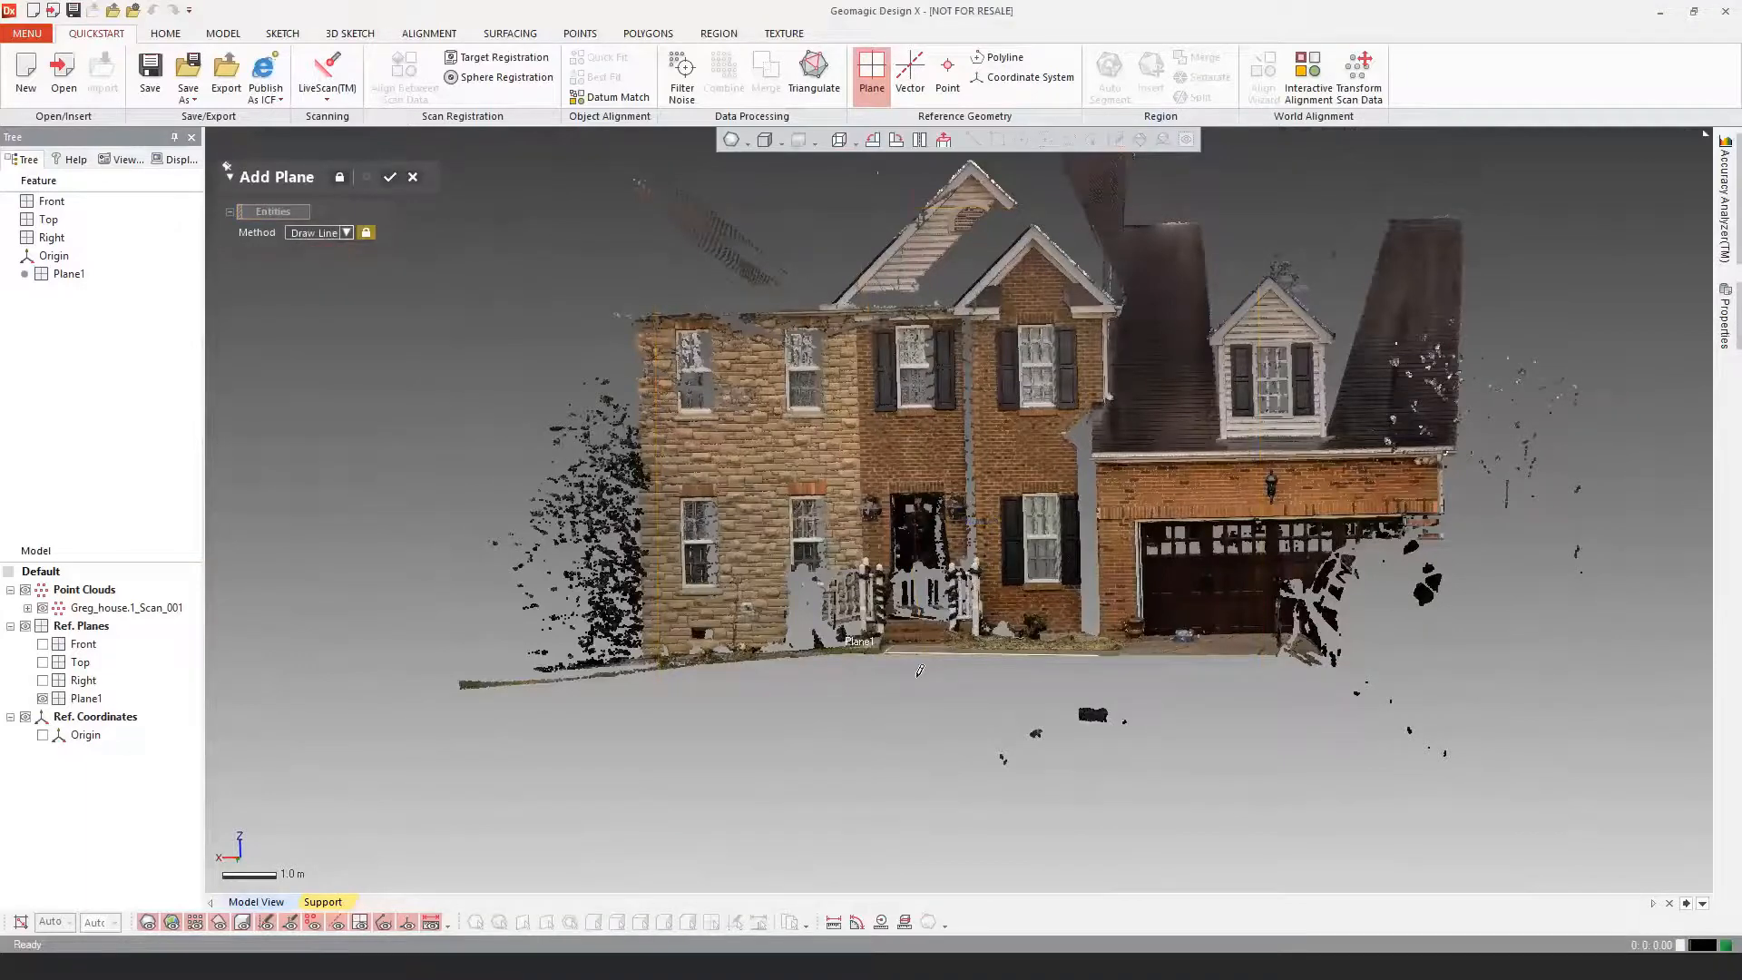
{"action": "left_click", "coordinate": [387, 179]}
{"action": "mouse_move", "coordinate": [466, 467]}
{"action": "right_mouse_down"}
{"action": "mouse_move", "coordinate": [662, 510]}
{"action": "mouse_move", "coordinate": [907, 513]}
{"action": "mouse_move", "coordinate": [852, 508]}
{"action": "right_mouse_up"}
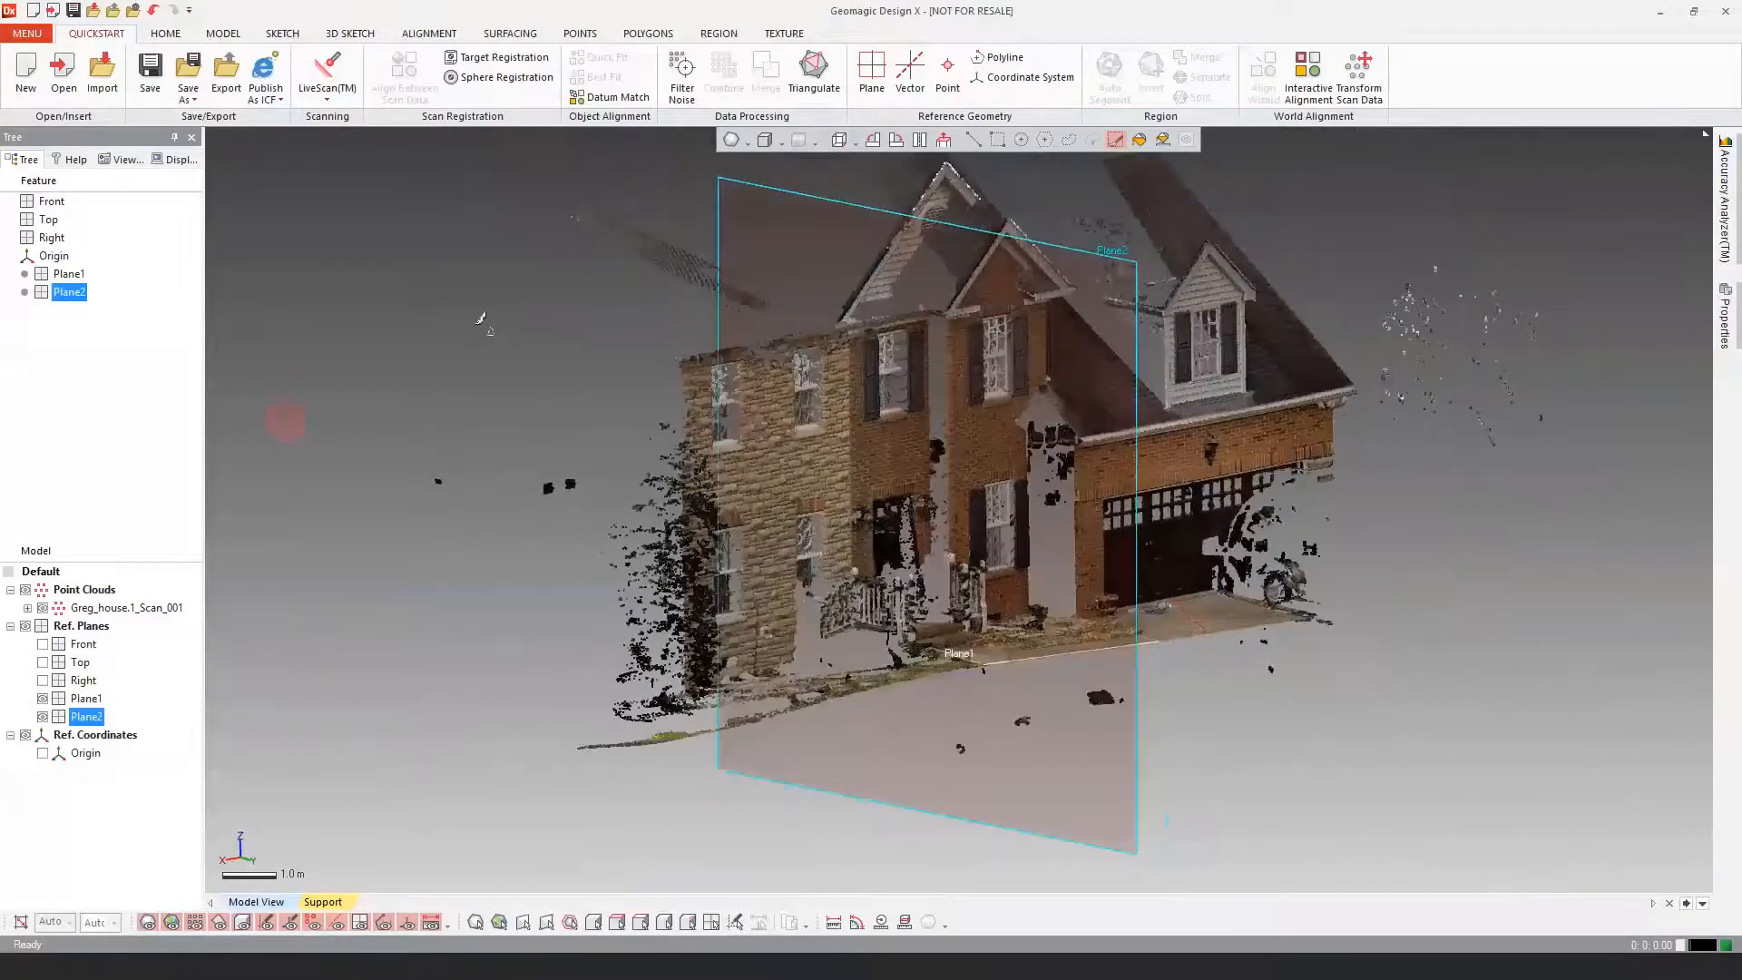
Step: Start a mesh sketch using the vertical plane through the front door as its base plane
{"action": "left_click", "coordinate": [1069, 139]}
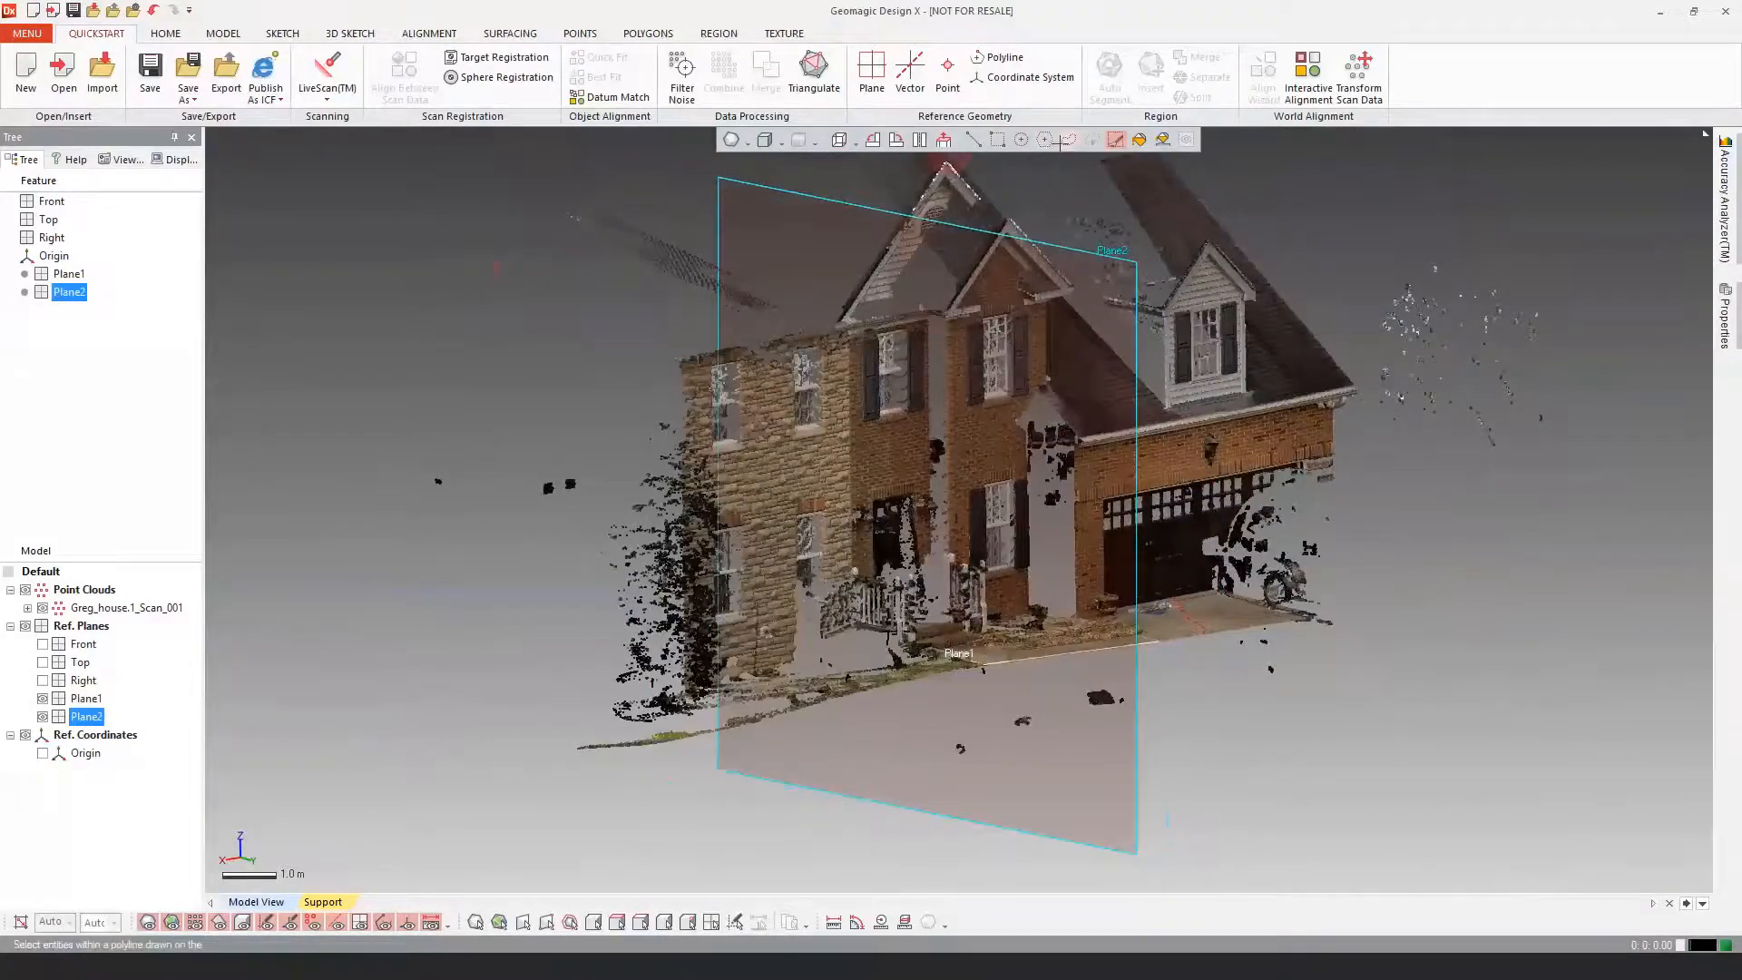
{"action": "left_click", "coordinate": [455, 219]}
{"action": "left_click", "coordinate": [69, 292]}
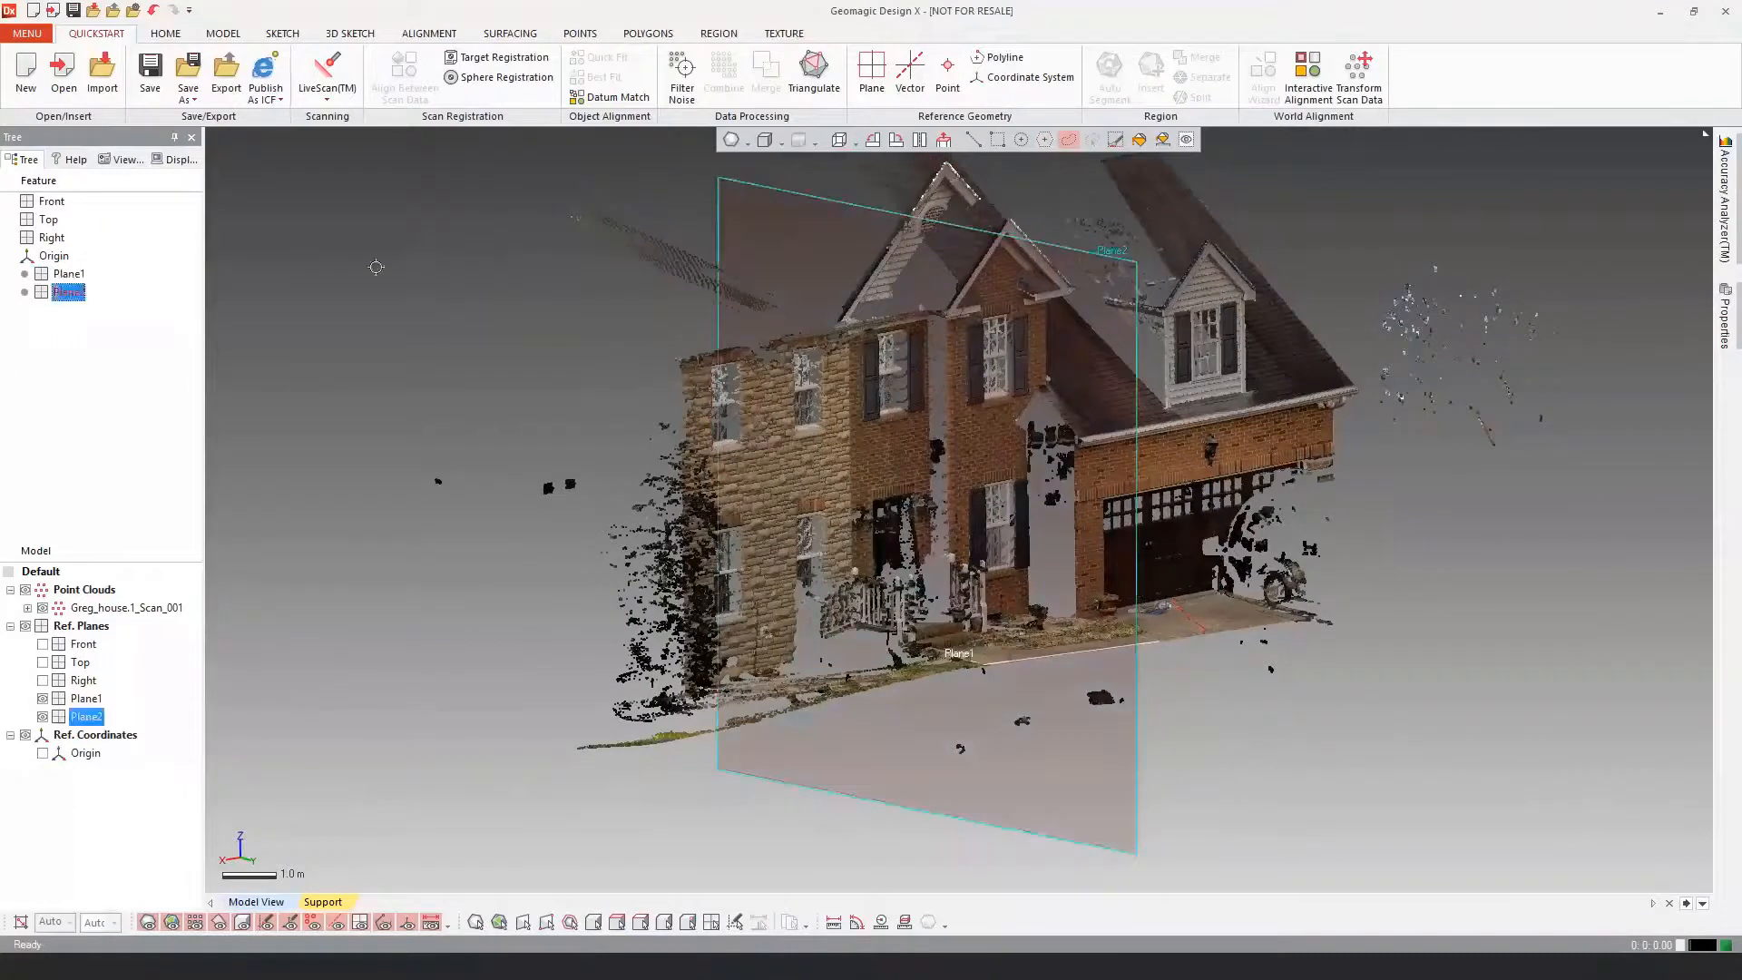
{"action": "left_click", "coordinate": [279, 32]}
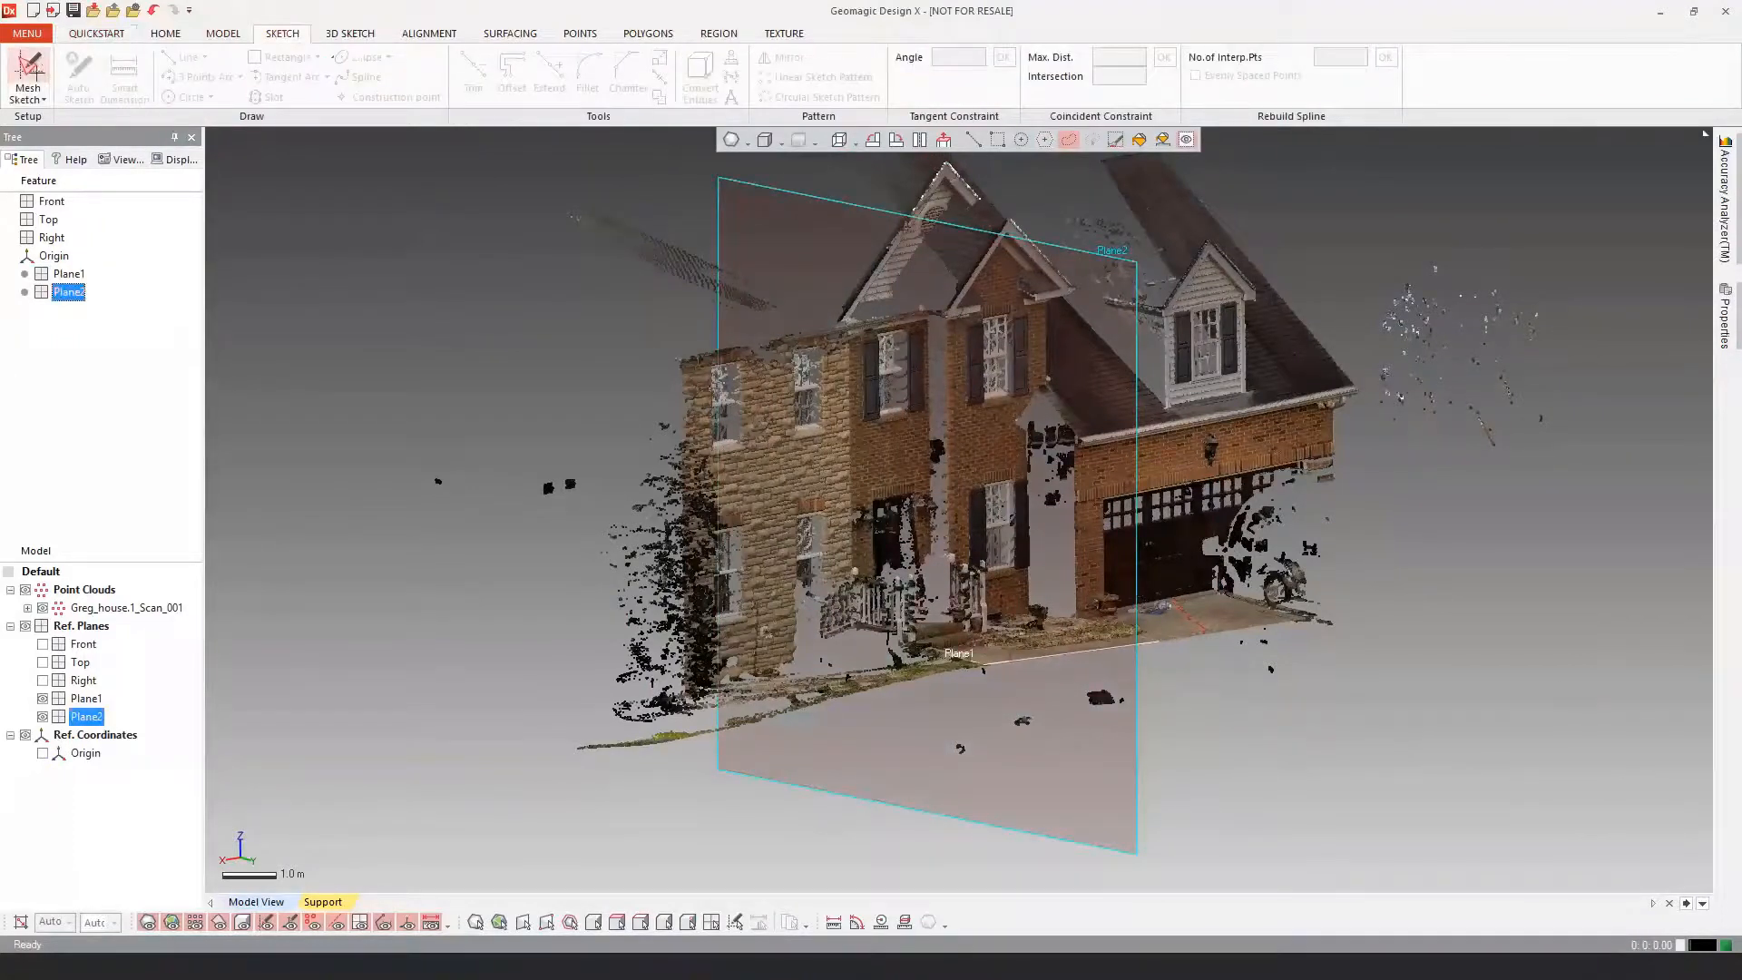
{"action": "left_click", "coordinate": [29, 73]}
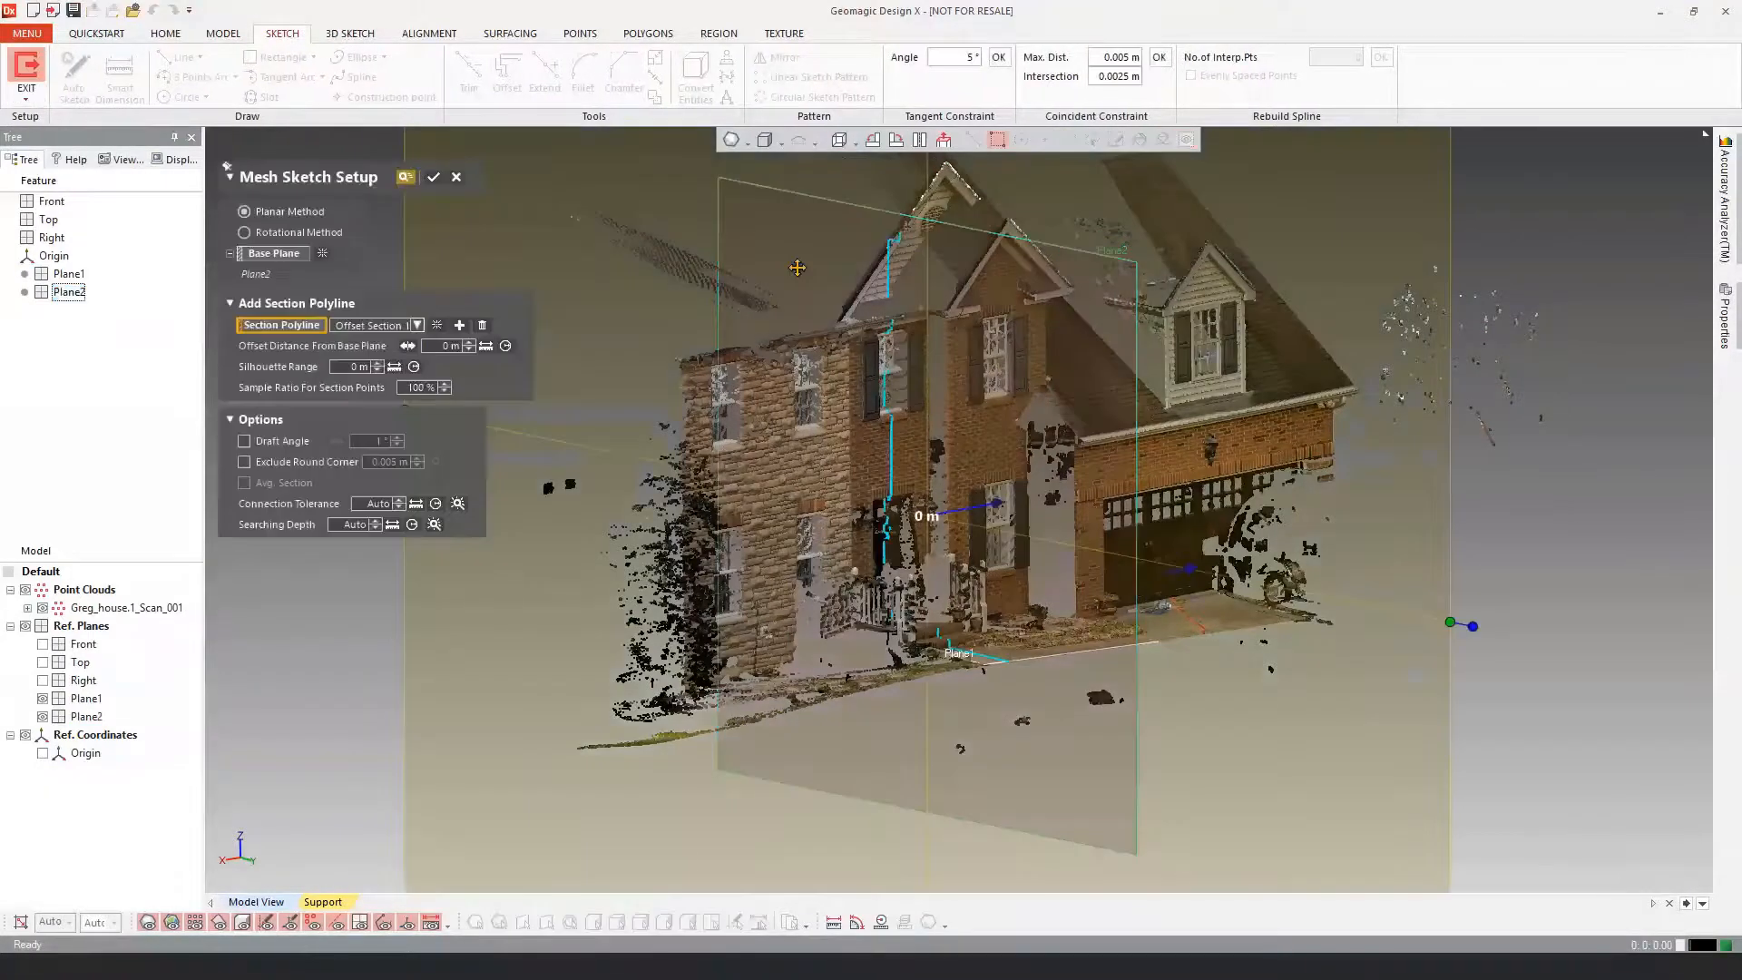
Step: Shrink the section plane's extents by its corner handles so that it fits more closely around the house
{"action": "right_click_drag", "start_coordinate": [816, 549], "coordinate": [937, 463]}
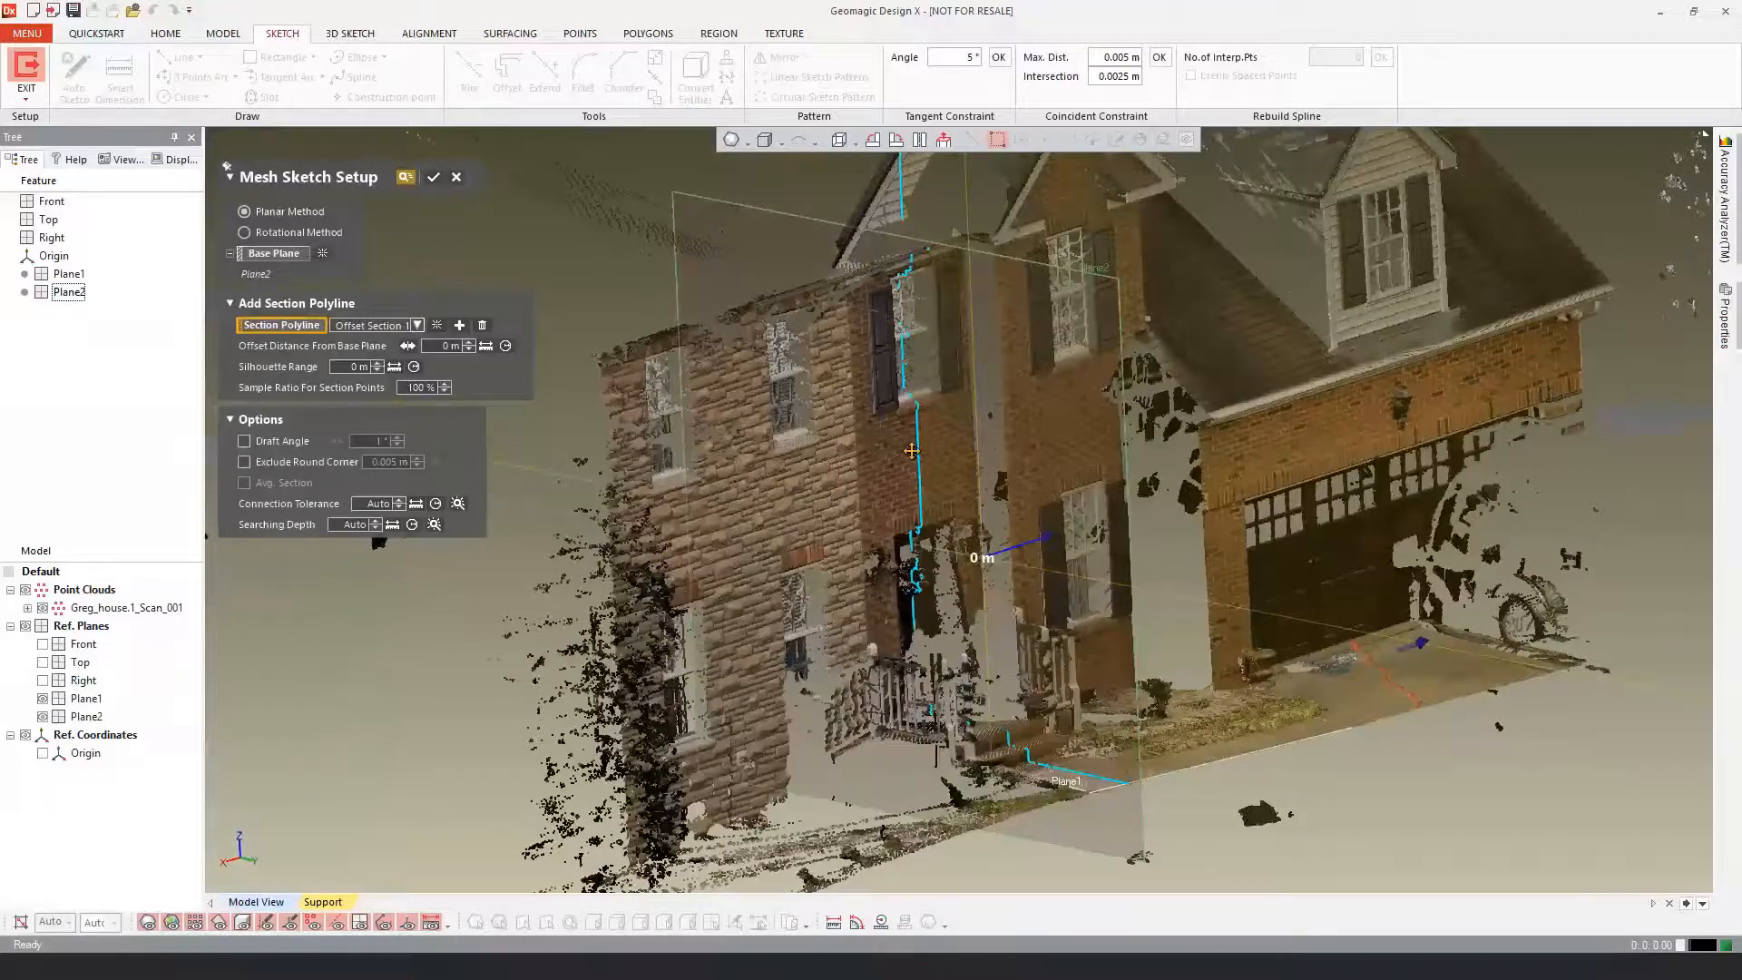
{"action": "scroll", "coordinate": [899, 472], "scroll_direction": "up", "scroll_amount": 3}
{"action": "scroll", "coordinate": [887, 494], "scroll_direction": "down", "scroll_amount": 6}
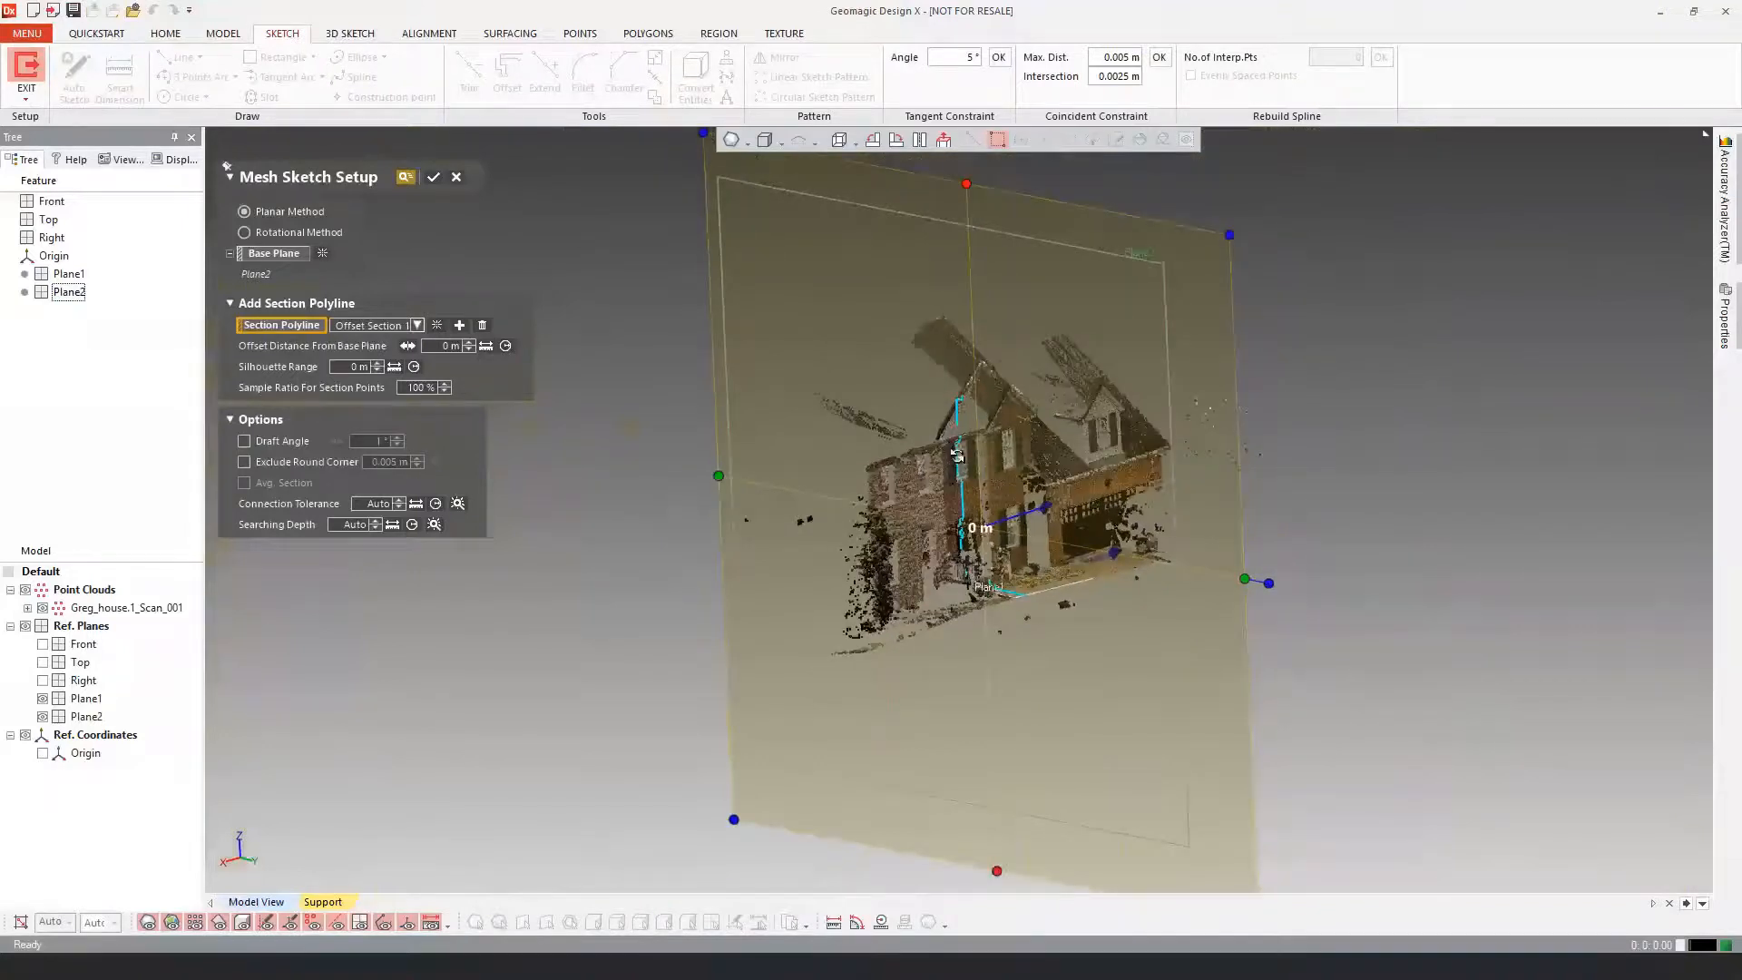
{"action": "left_click", "coordinate": [1211, 259]}
{"action": "left_click_drag", "start_coordinate": [1133, 321], "coordinate": [1123, 296]}
{"action": "left_click_drag", "start_coordinate": [732, 820], "coordinate": [763, 653]}
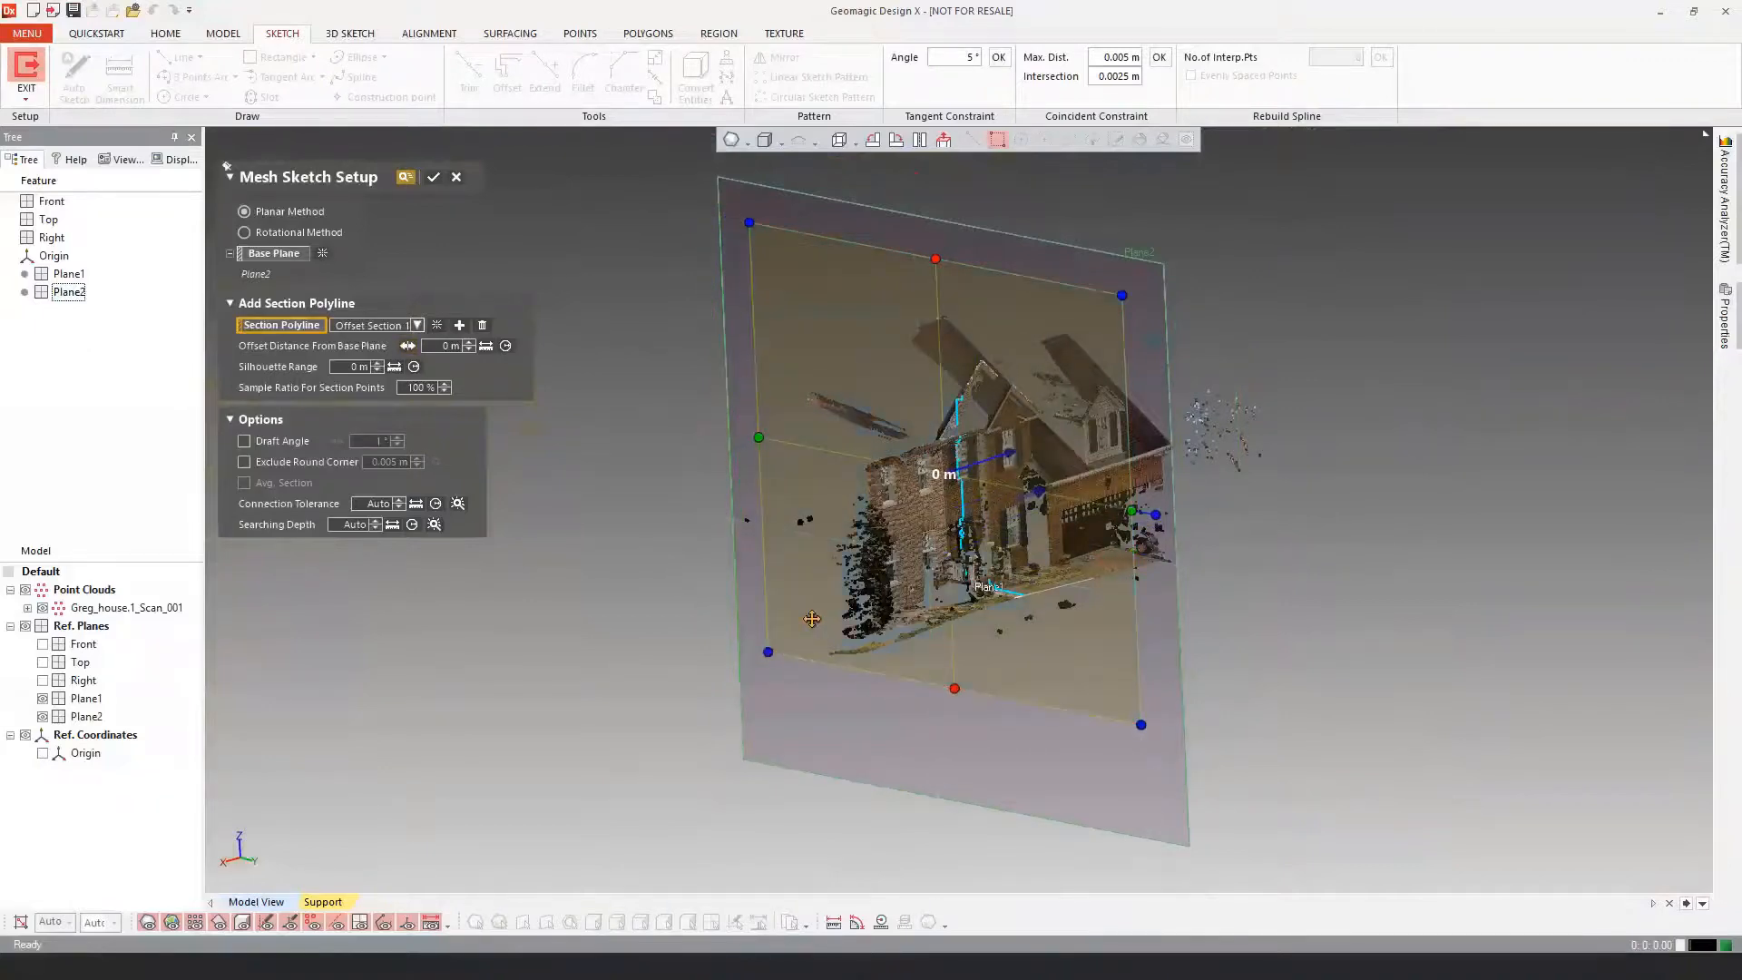
Step: Accept the mesh sketch setup with 0 m offset and hide the point cloud to isolate the section polylines
{"action": "right_click_drag", "start_coordinate": [808, 641], "coordinate": [961, 512]}
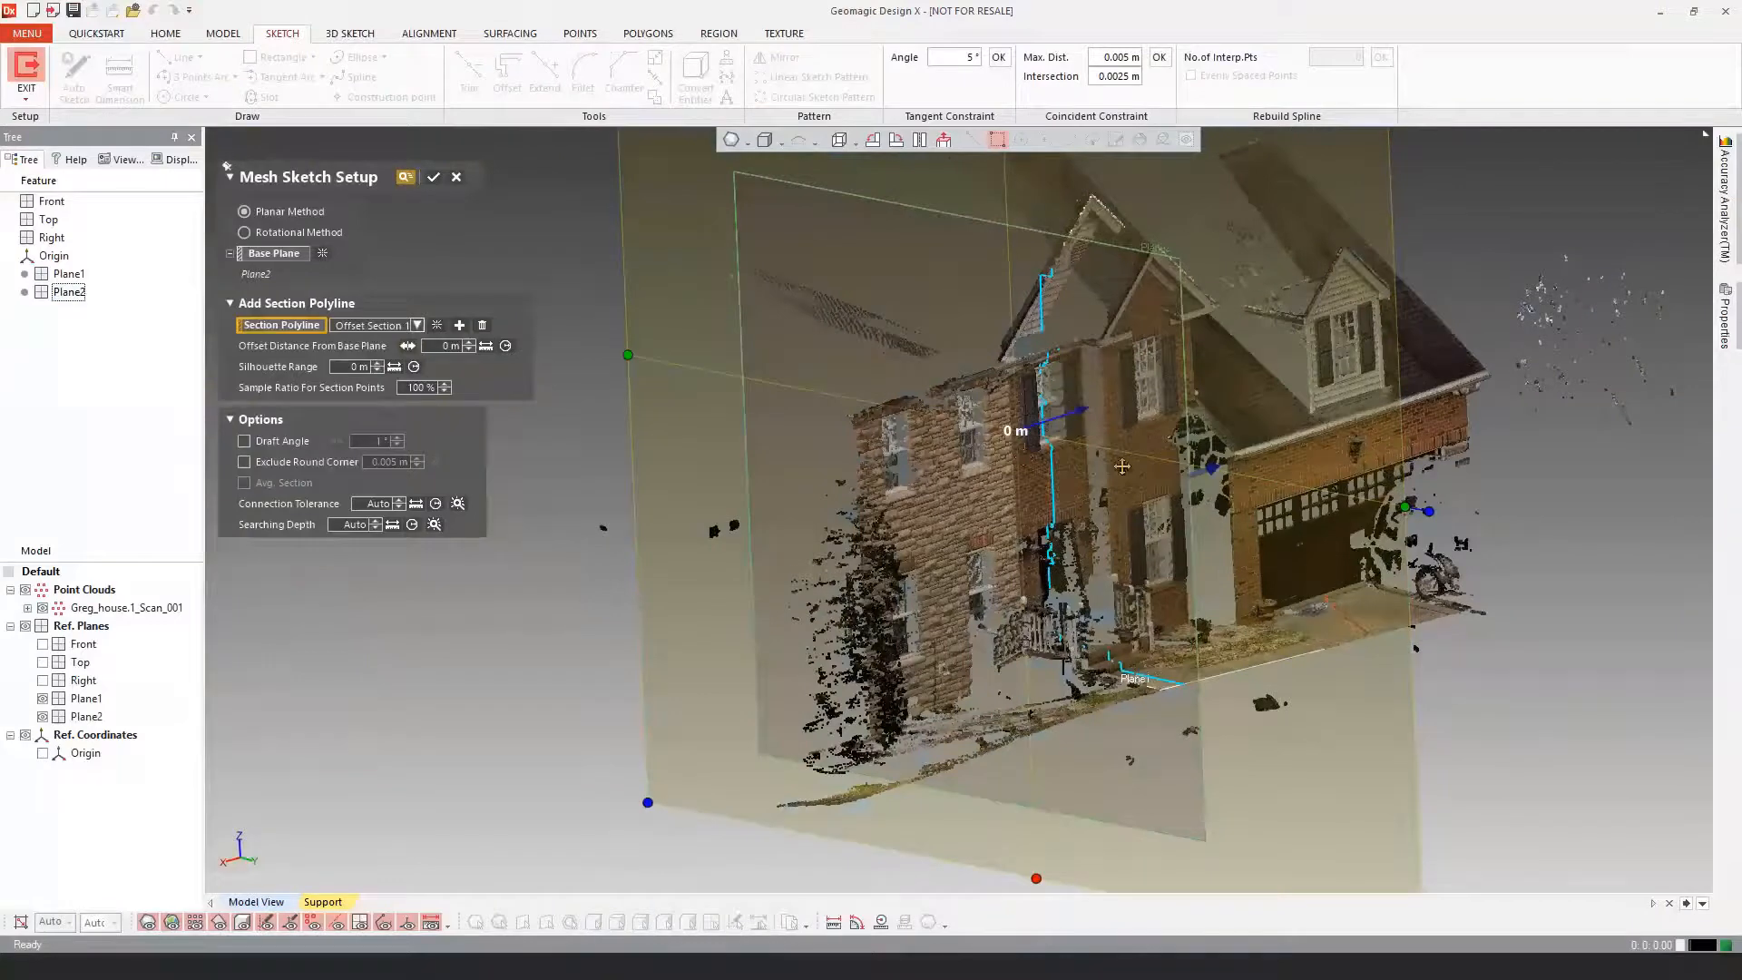
{"action": "mouse_move", "coordinate": [1076, 481]}
{"action": "right_mouse_down"}
{"action": "mouse_move", "coordinate": [994, 516]}
{"action": "mouse_move", "coordinate": [1053, 435]}
{"action": "mouse_move", "coordinate": [1201, 411]}
{"action": "mouse_move", "coordinate": [1149, 409]}
{"action": "right_mouse_up"}
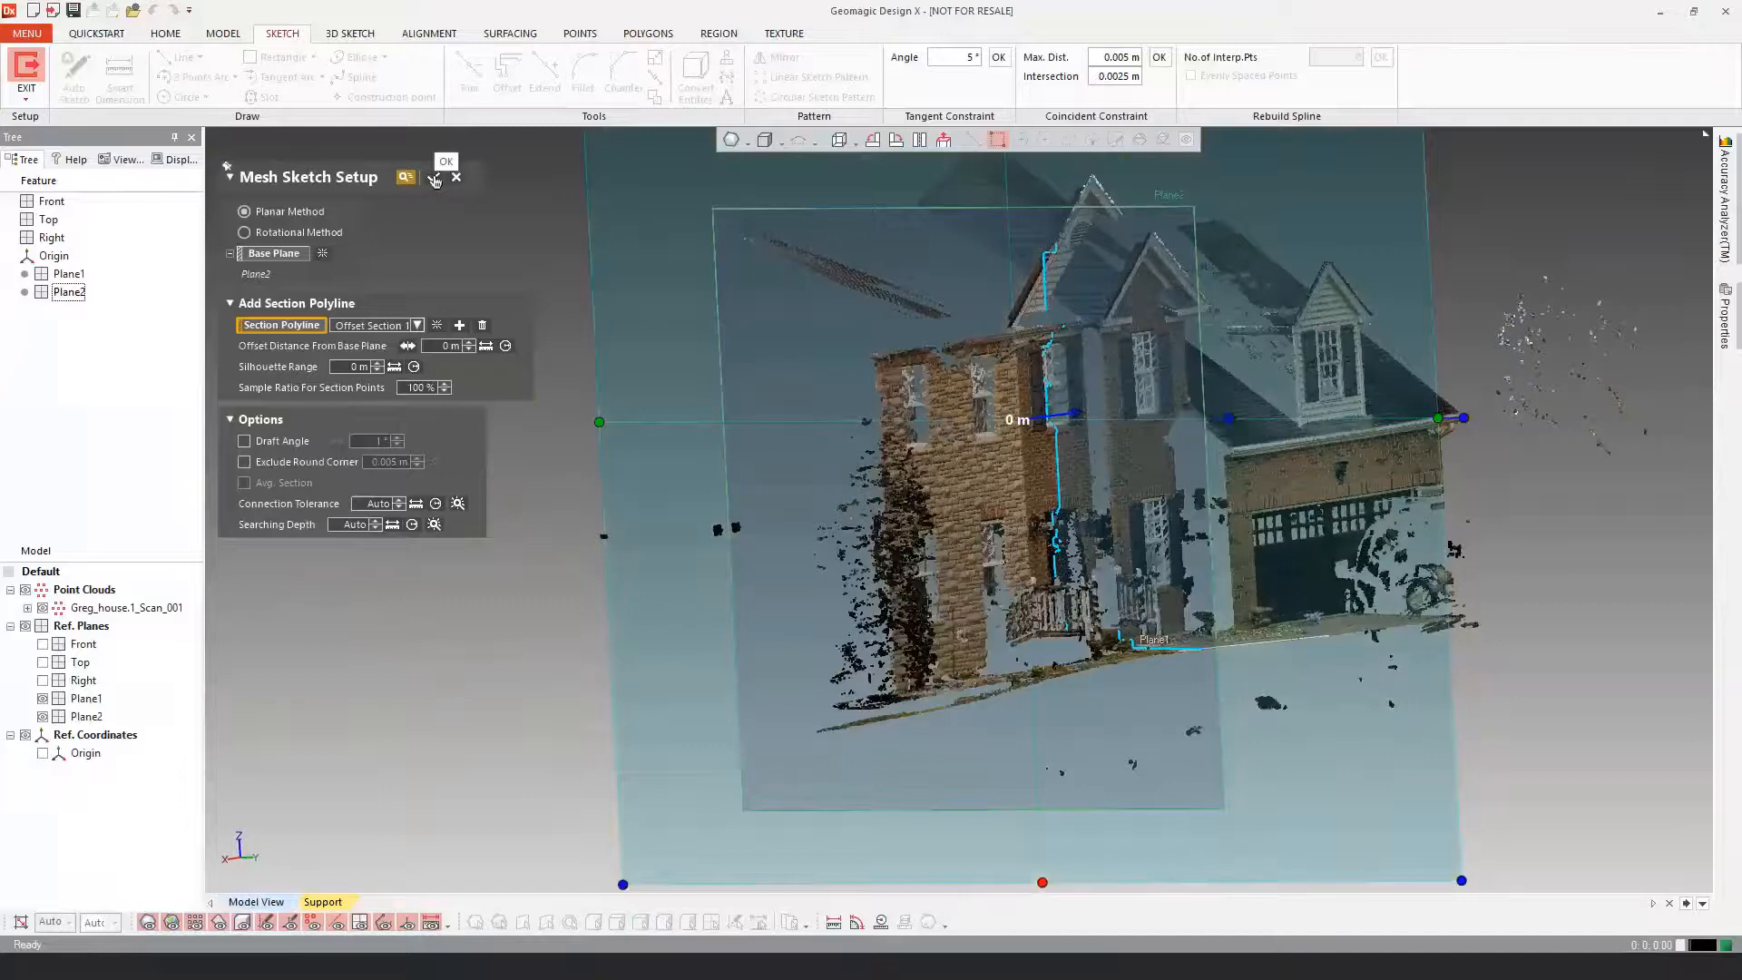
{"action": "left_click", "coordinate": [435, 180]}
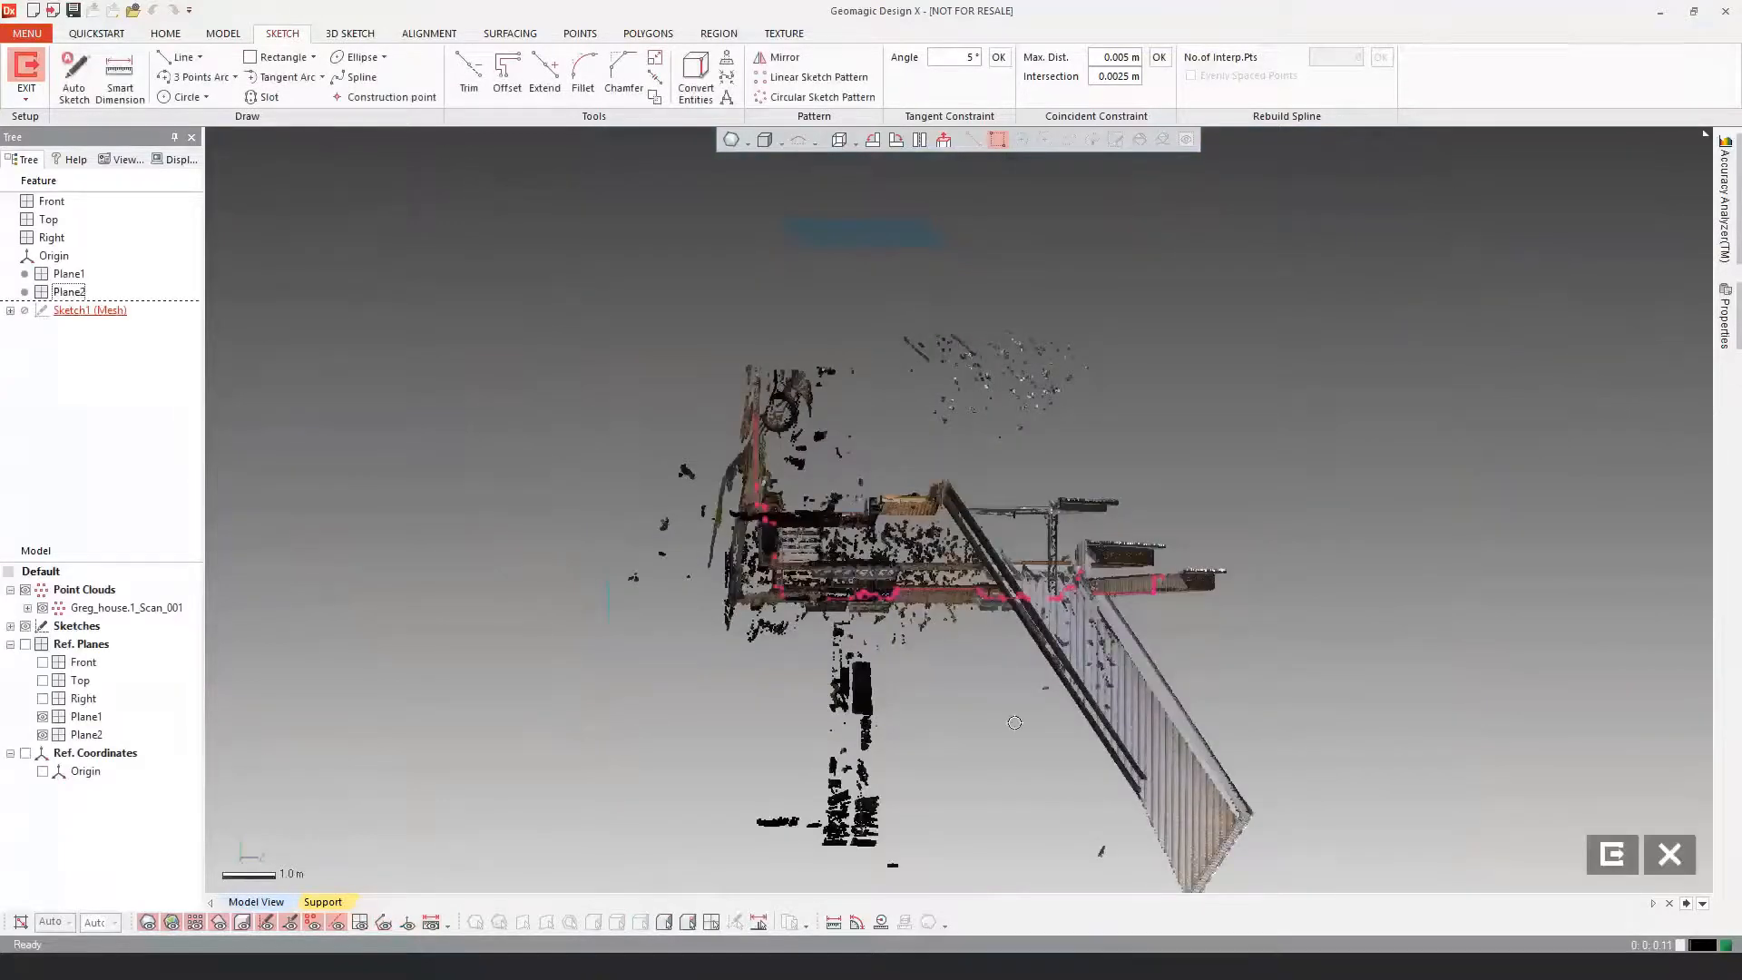
{"action": "scroll", "coordinate": [1014, 722], "scroll_direction": "up", "scroll_amount": 5}
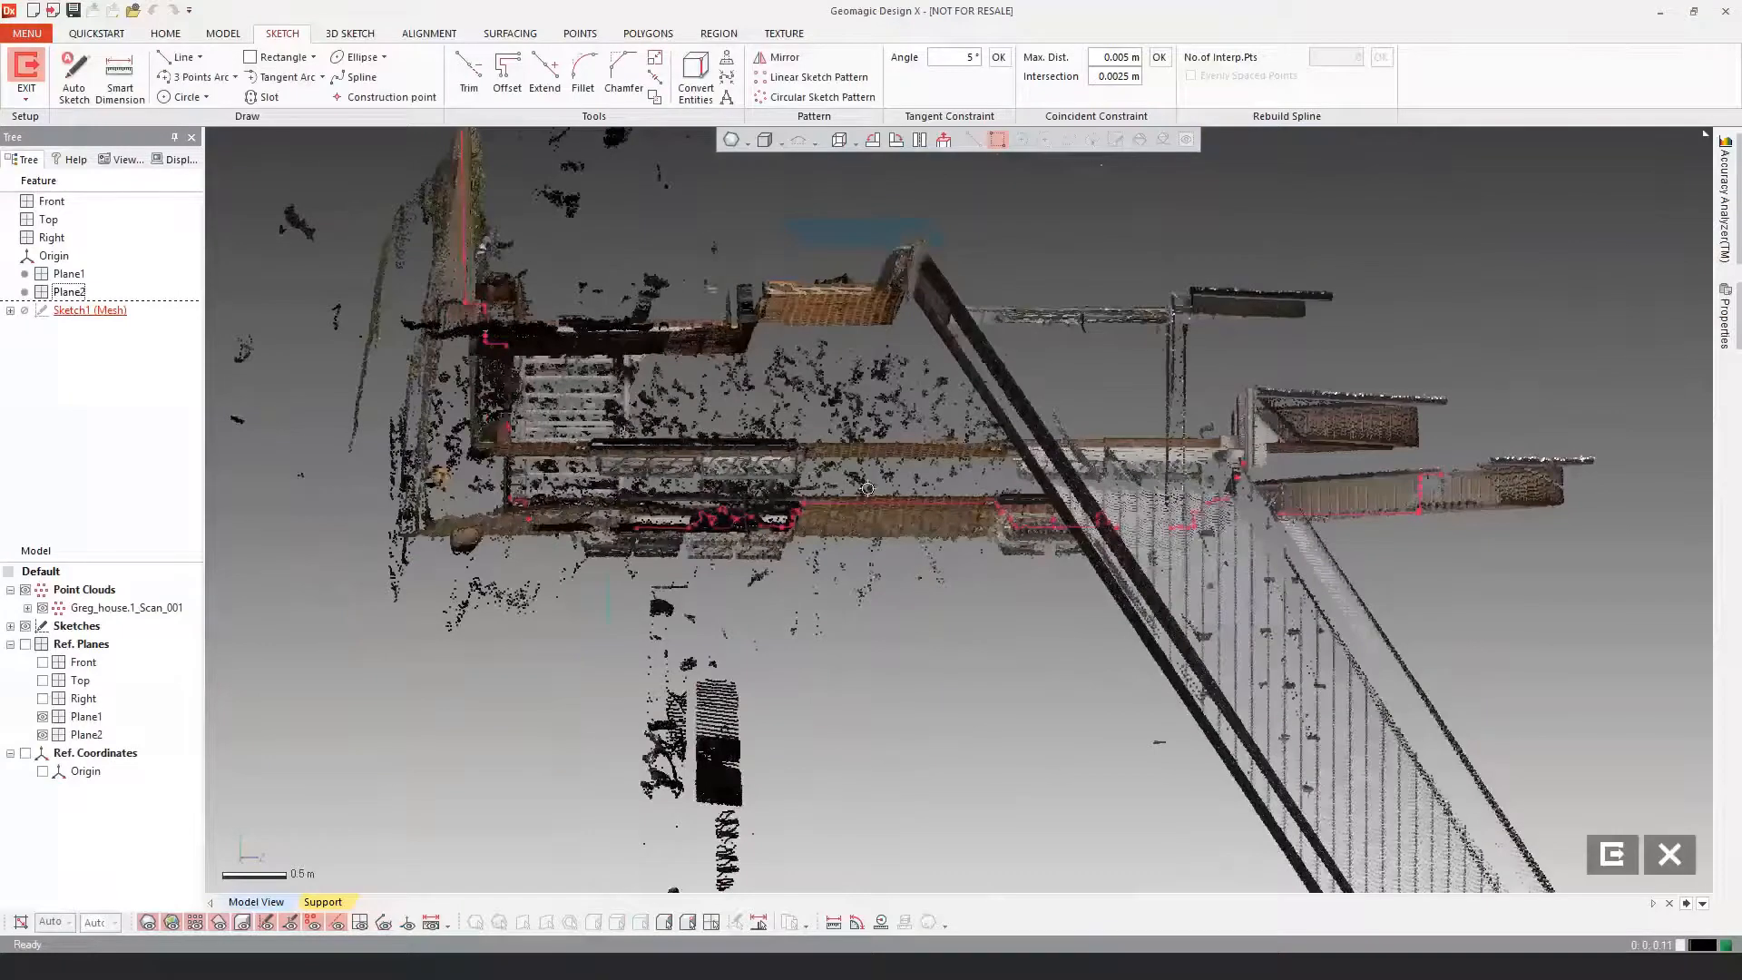
{"action": "left_click", "coordinate": [43, 607]}
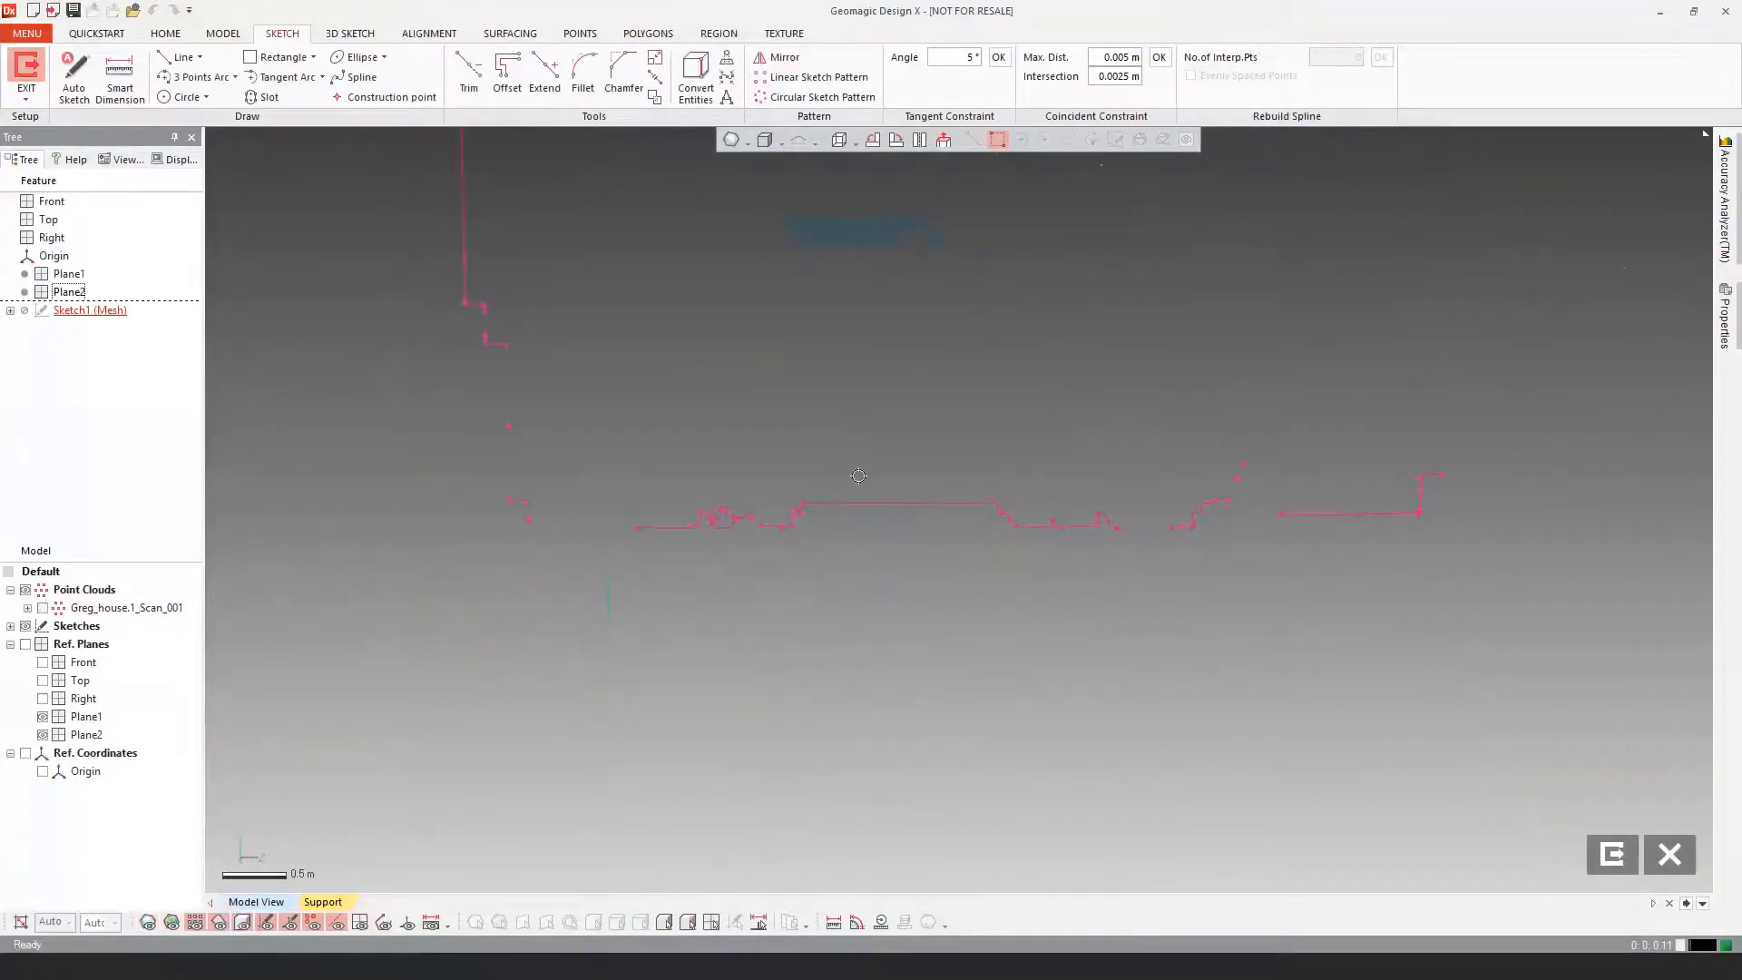
Step: Show the point cloud to compare the section polylines with the scanned house, and hide it again
{"action": "left_click", "coordinate": [43, 607]}
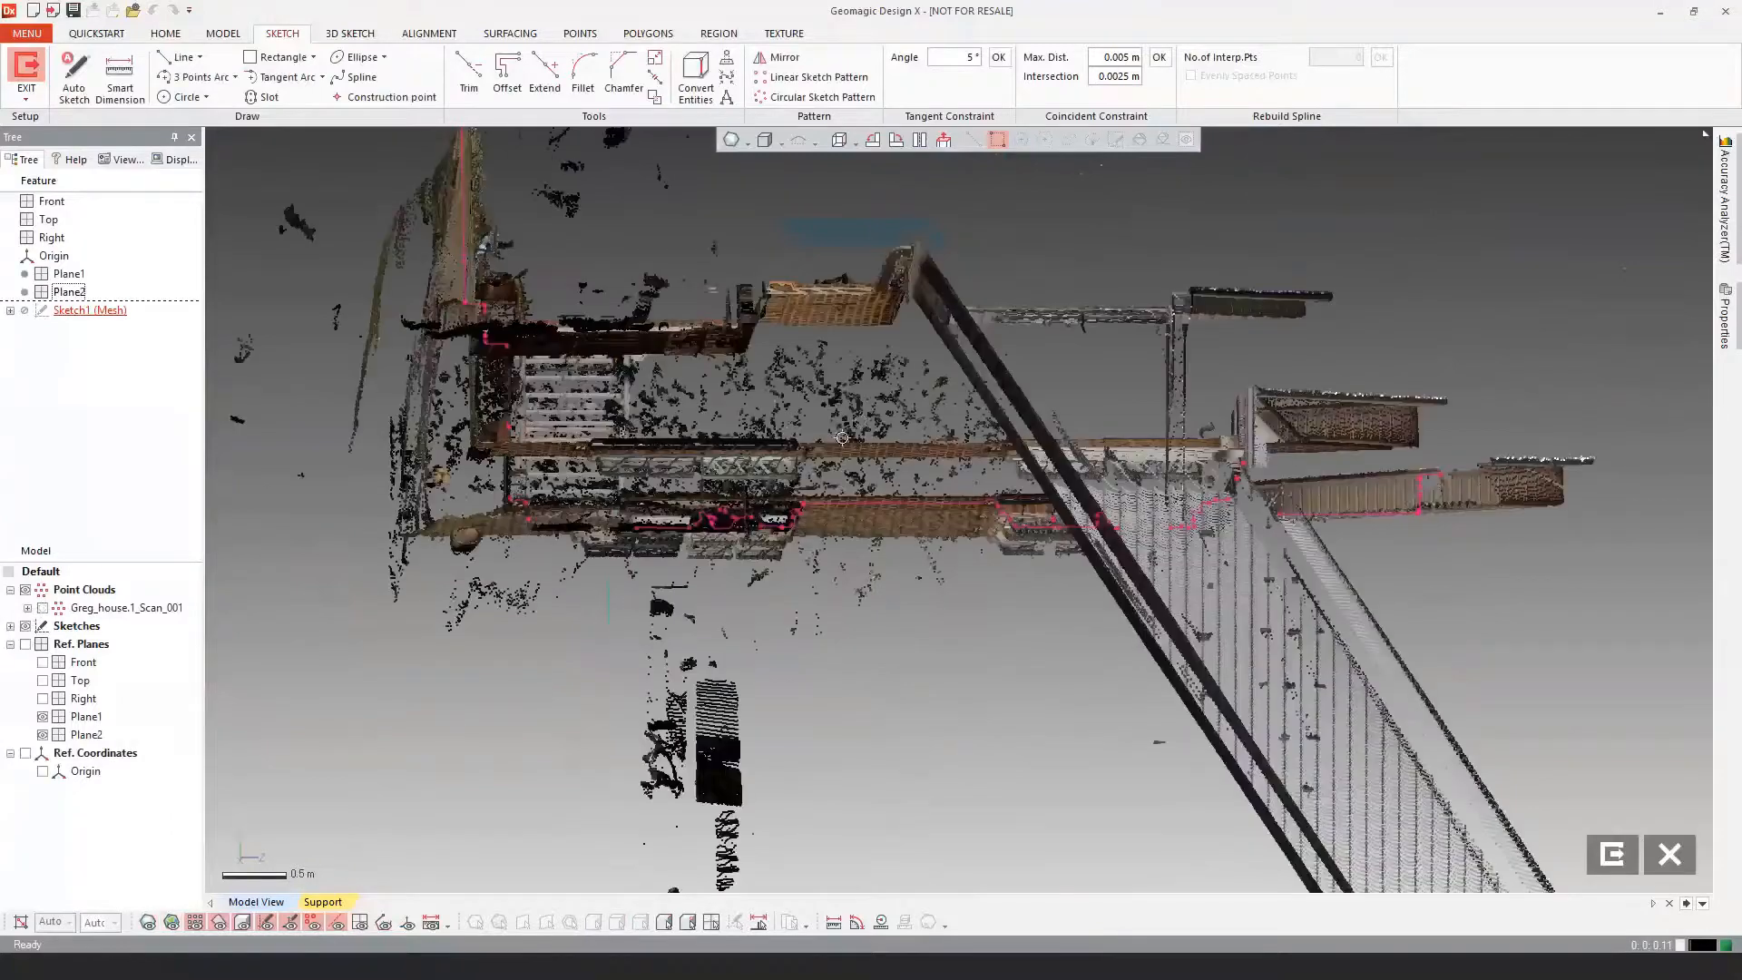
{"action": "right_click_drag", "start_coordinate": [857, 425], "coordinate": [866, 424]}
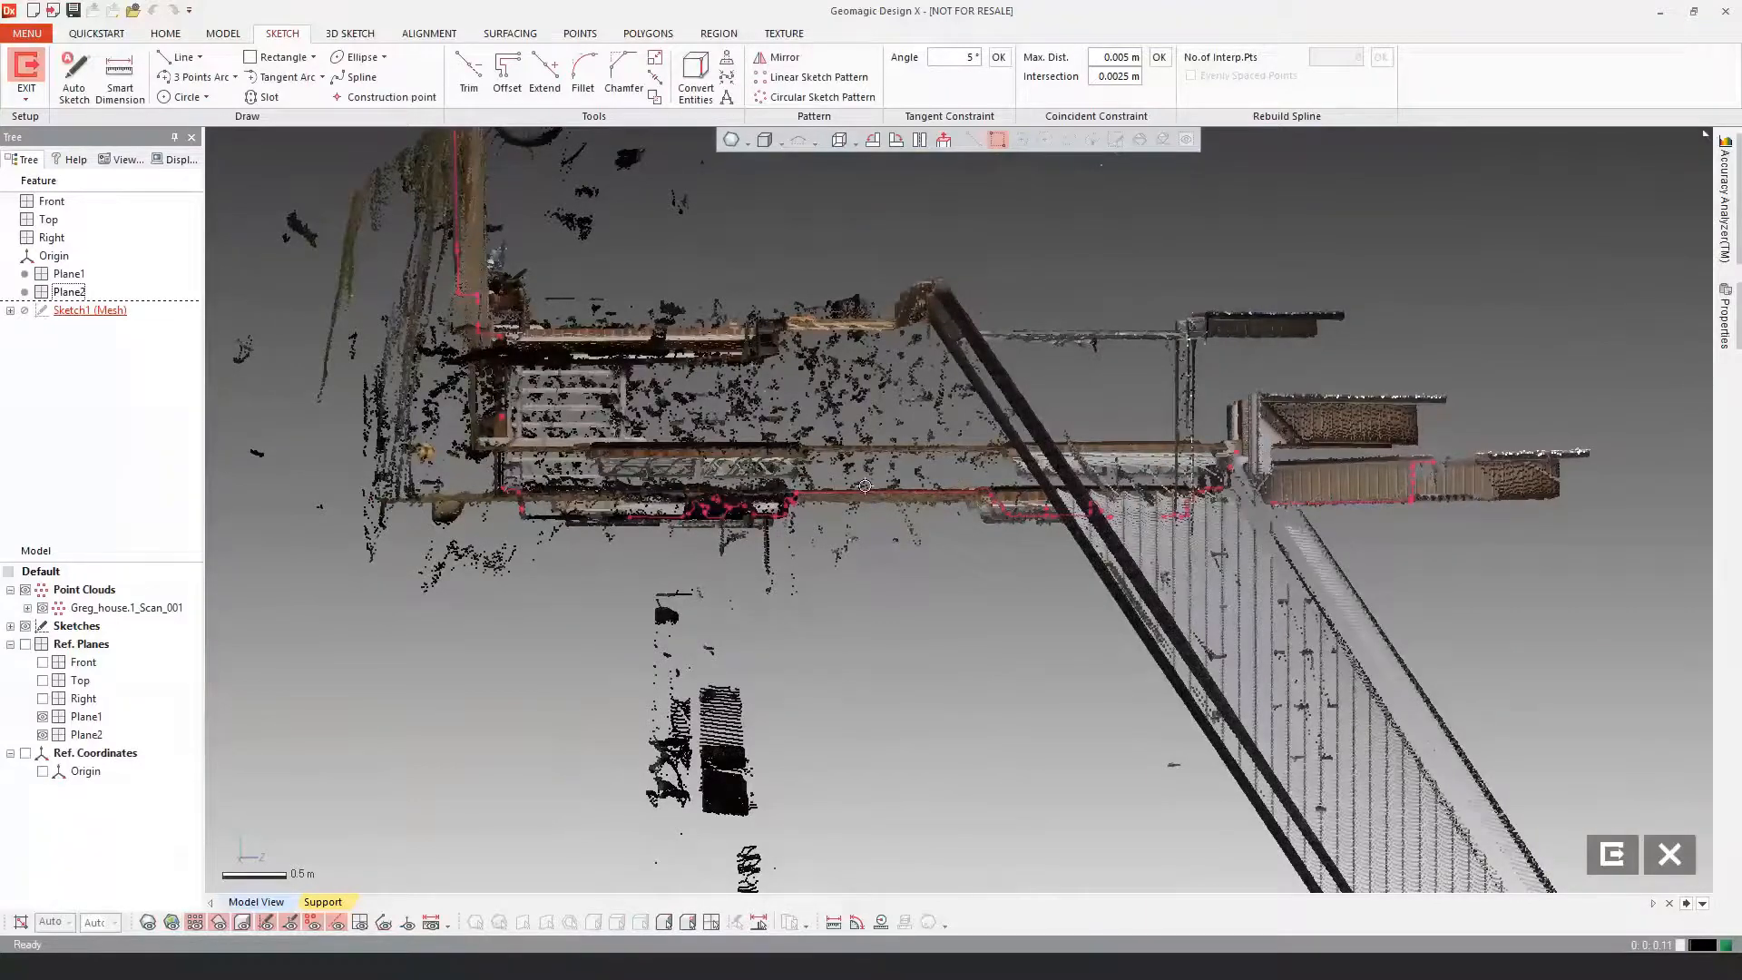
{"action": "right_click_drag", "start_coordinate": [910, 481], "coordinate": [932, 542]}
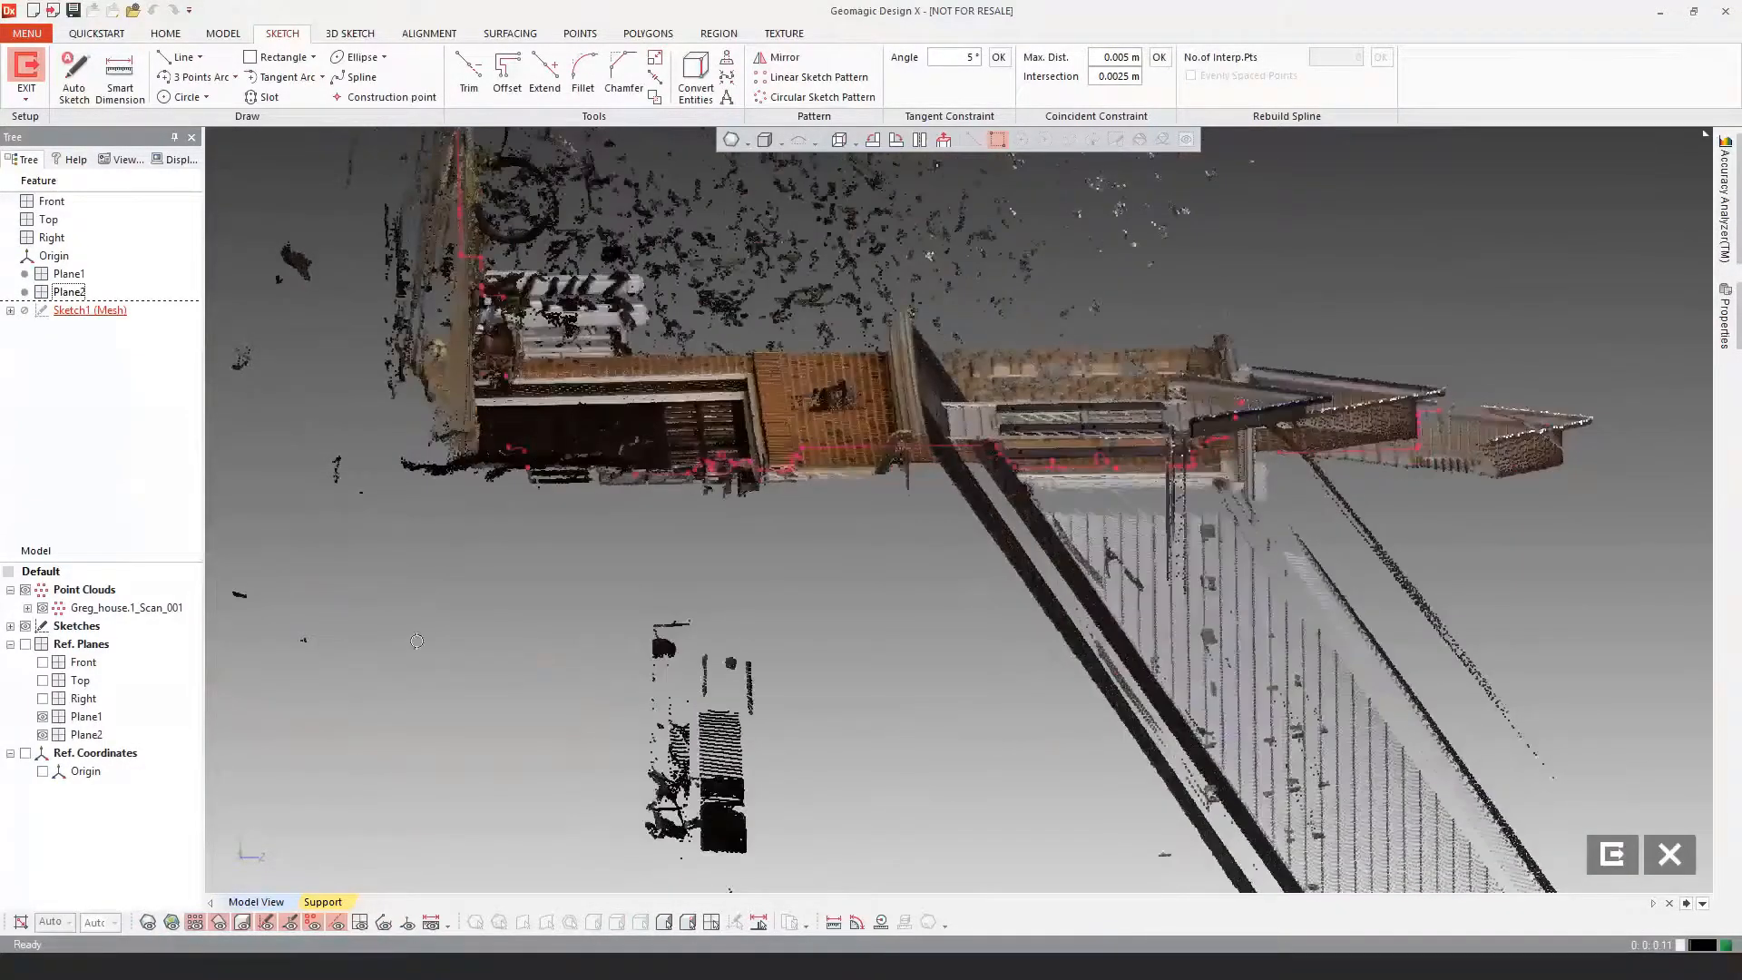
{"action": "left_click", "coordinate": [42, 608]}
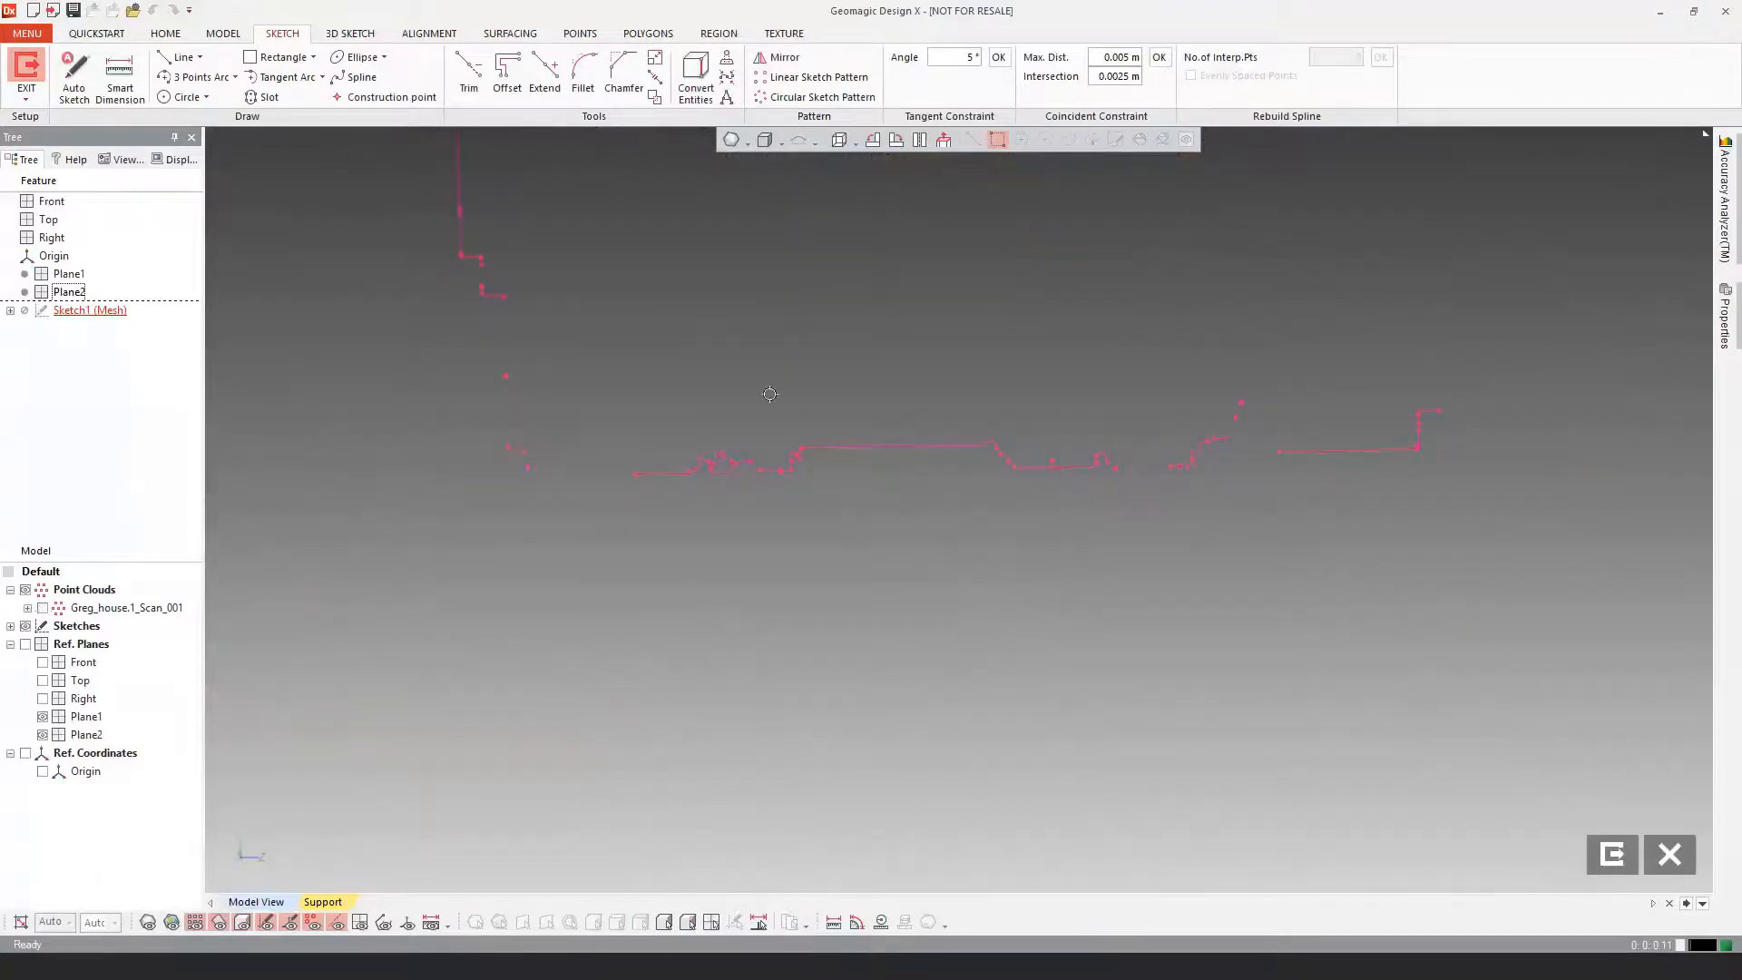
Step: Fit a sketch line to the long straight wall segment in the middle of the section polylines and exit the mesh sketch
{"action": "left_click", "coordinate": [178, 57]}
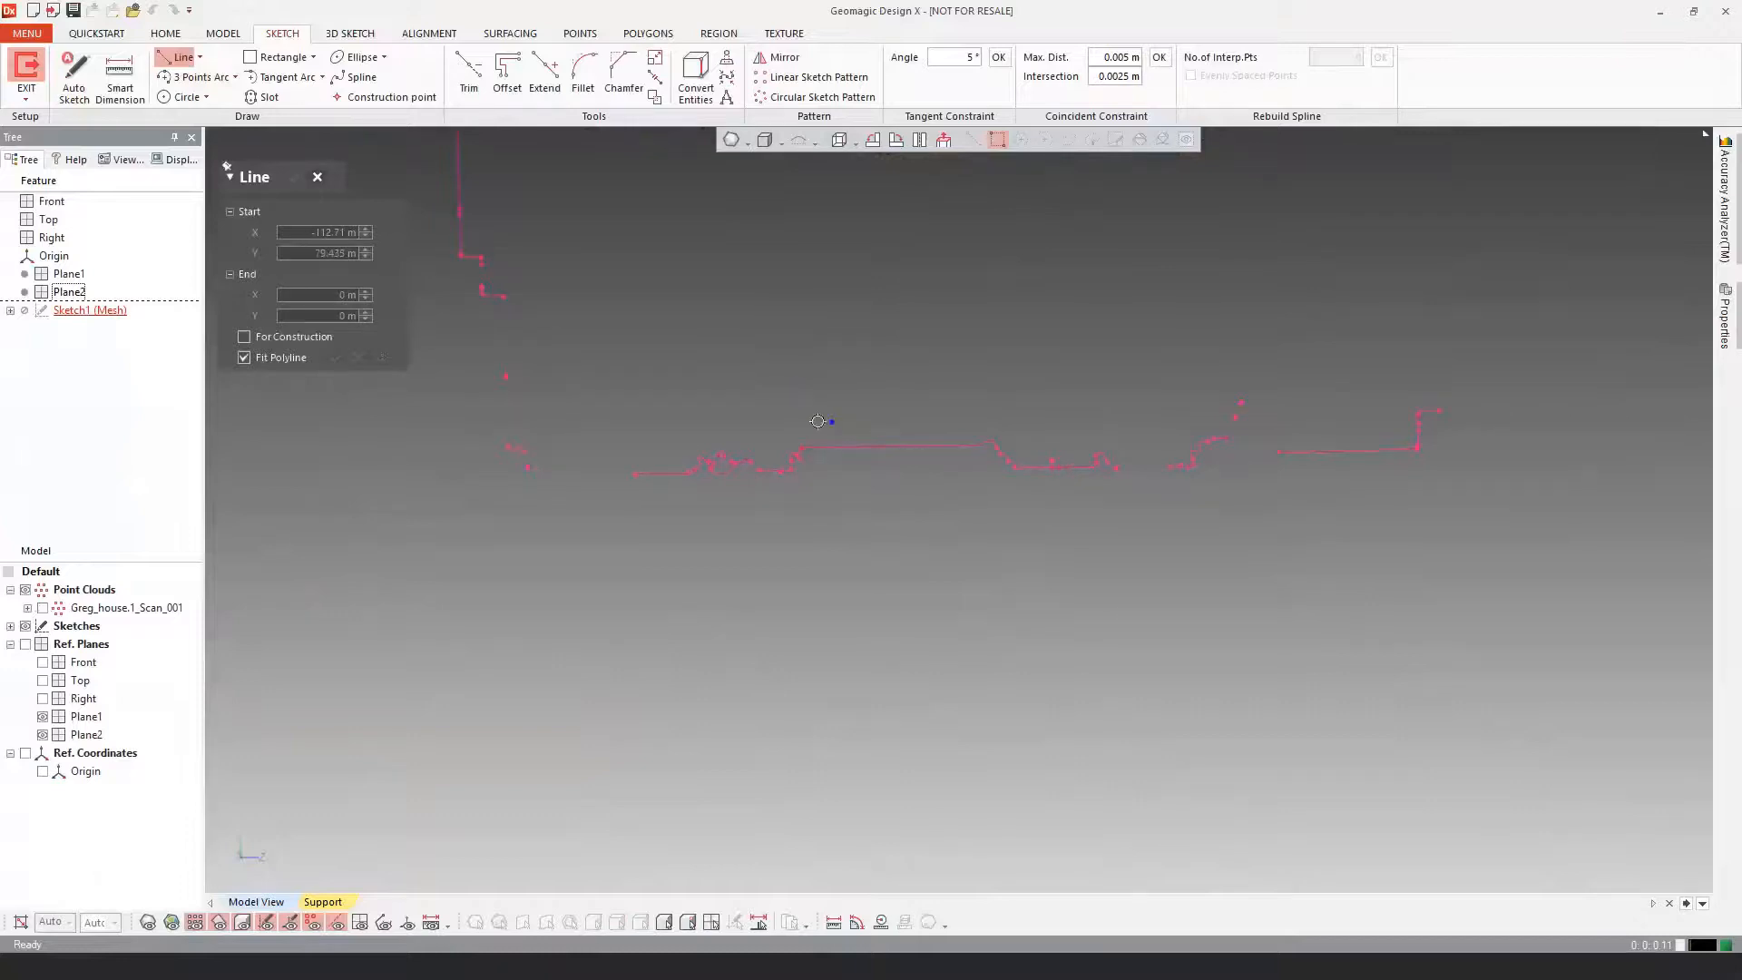
{"action": "left_click_drag", "start_coordinate": [817, 421], "coordinate": [962, 488]}
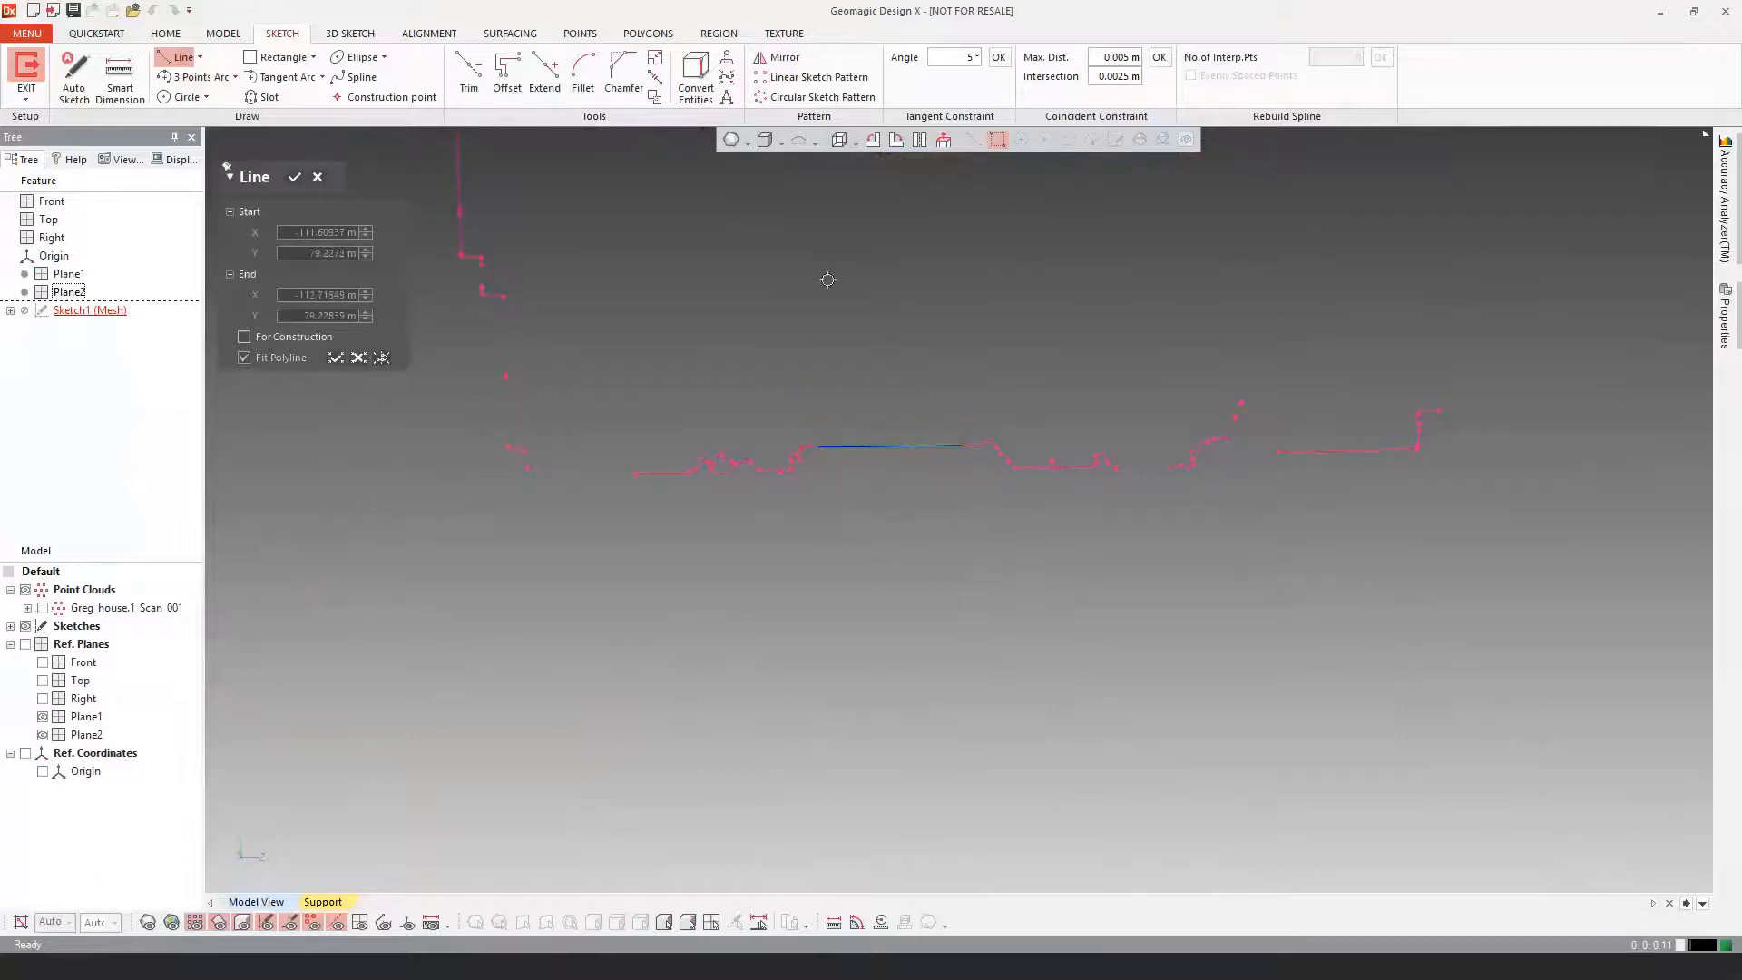
{"action": "left_click", "coordinate": [294, 184]}
{"action": "right_click_drag", "start_coordinate": [596, 276], "coordinate": [744, 372]}
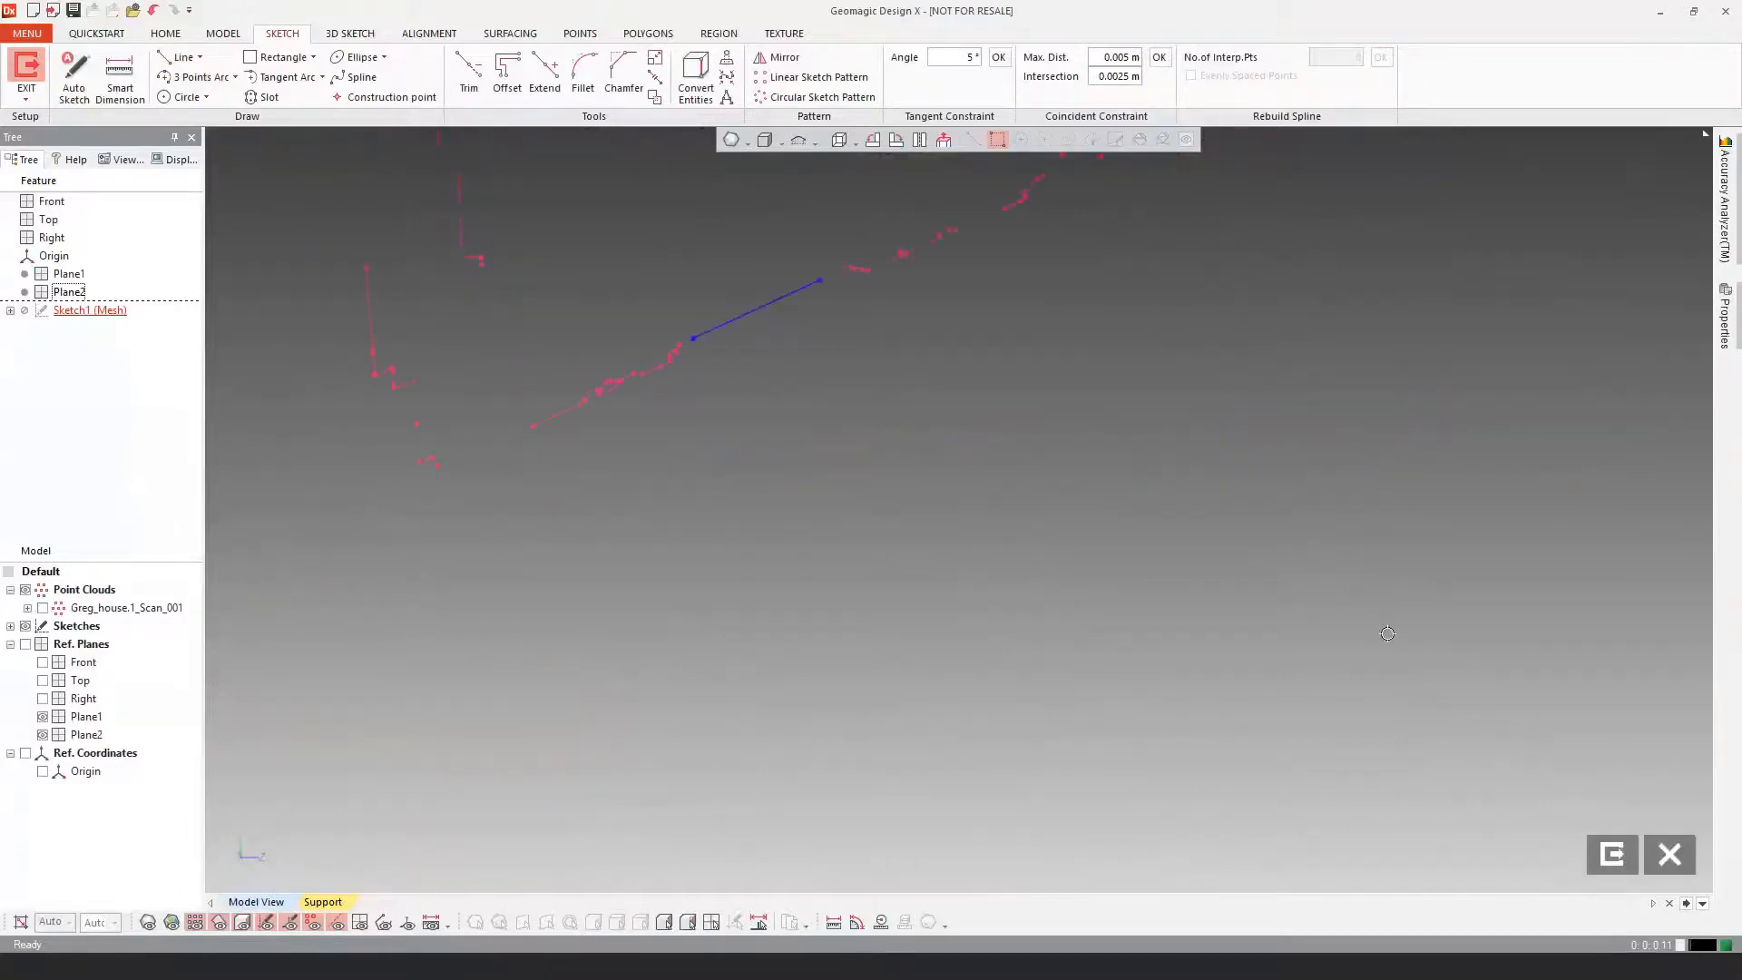
{"action": "left_click", "coordinate": [1615, 869]}
{"action": "mouse_move", "coordinate": [753, 554]}
{"action": "right_mouse_down"}
{"action": "mouse_move", "coordinate": [766, 622]}
{"action": "mouse_move", "coordinate": [759, 586]}
{"action": "mouse_move", "coordinate": [852, 571]}
{"action": "mouse_move", "coordinate": [953, 602]}
{"action": "right_mouse_up"}
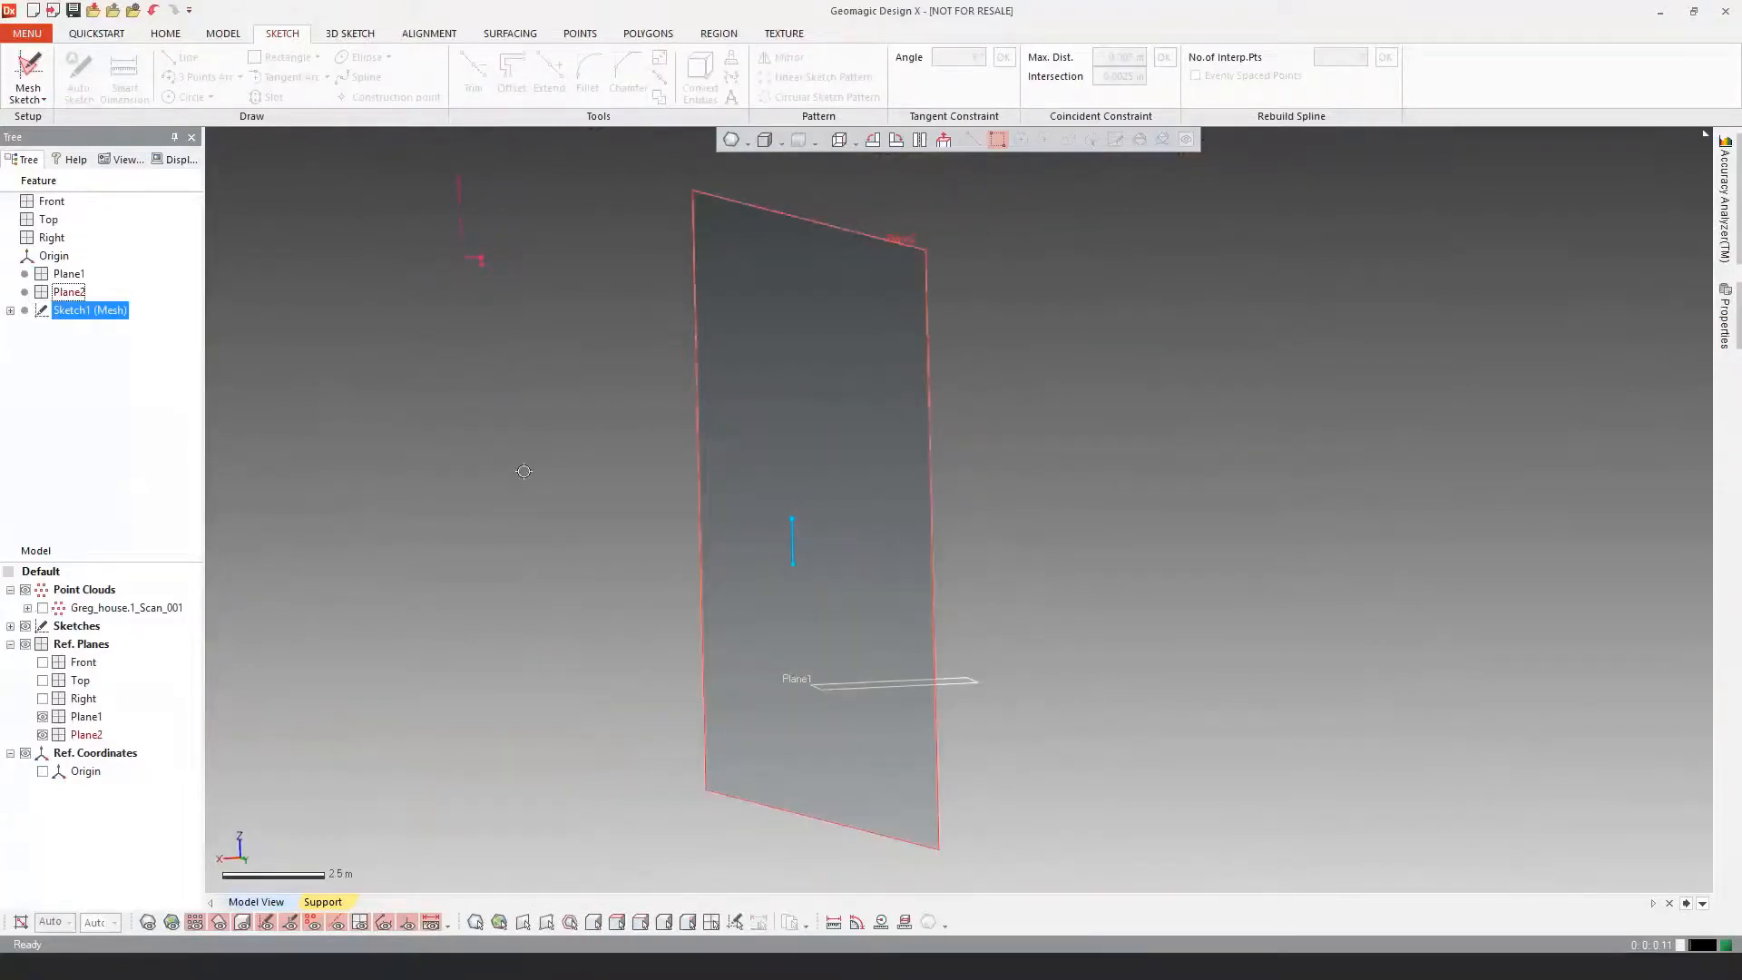
Step: Show the point cloud again, deselect the mesh sketch and inspect the fitted line against the house front
{"action": "left_click", "coordinate": [42, 608]}
{"action": "right_click_drag", "start_coordinate": [506, 559], "coordinate": [612, 572], "text": "ctrl"}
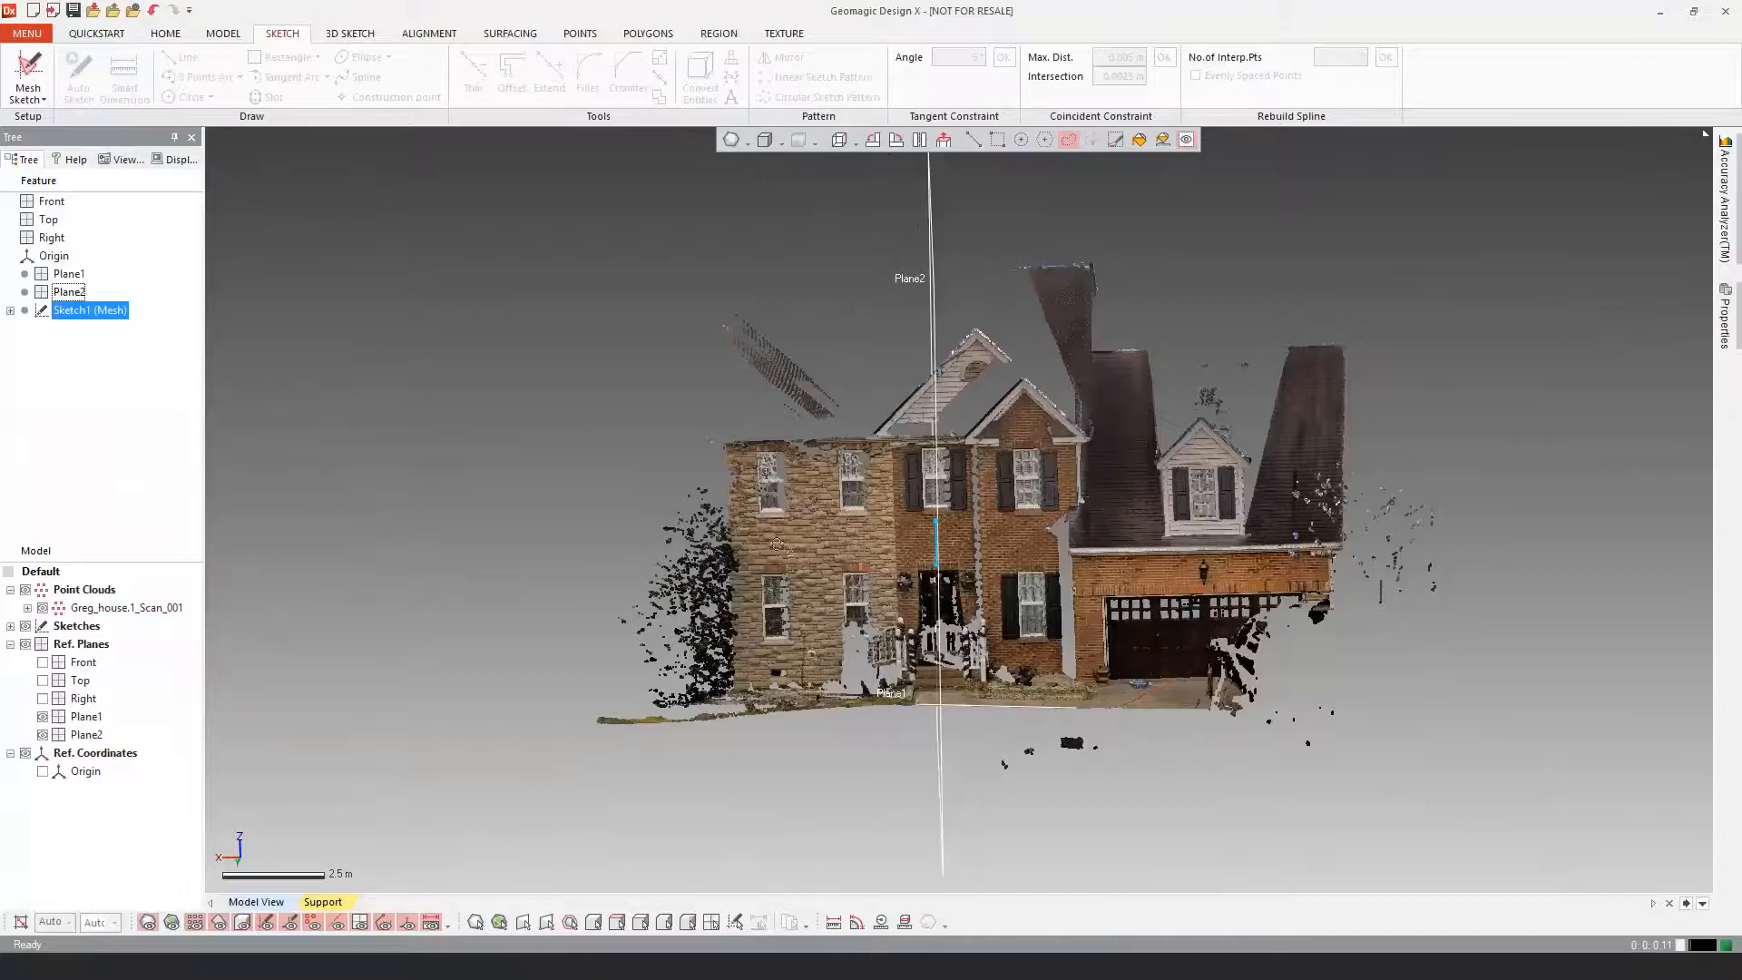
{"action": "right_click_drag", "start_coordinate": [777, 545], "coordinate": [787, 531]}
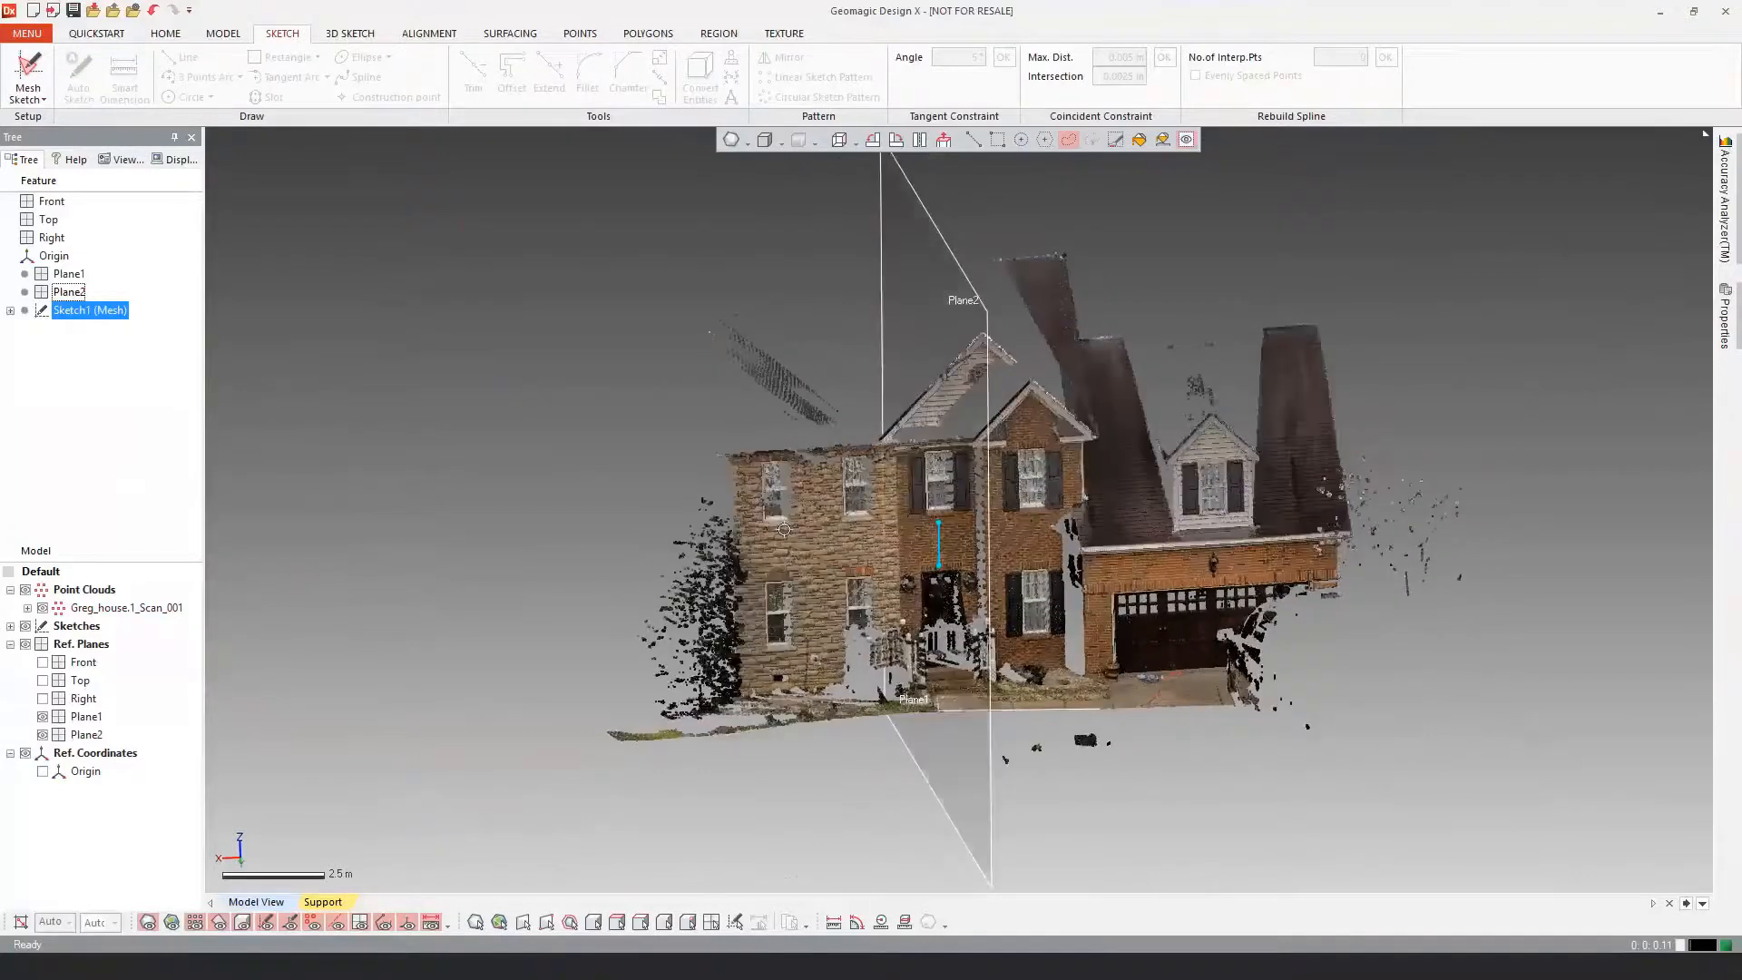
{"action": "left_click", "coordinate": [577, 333]}
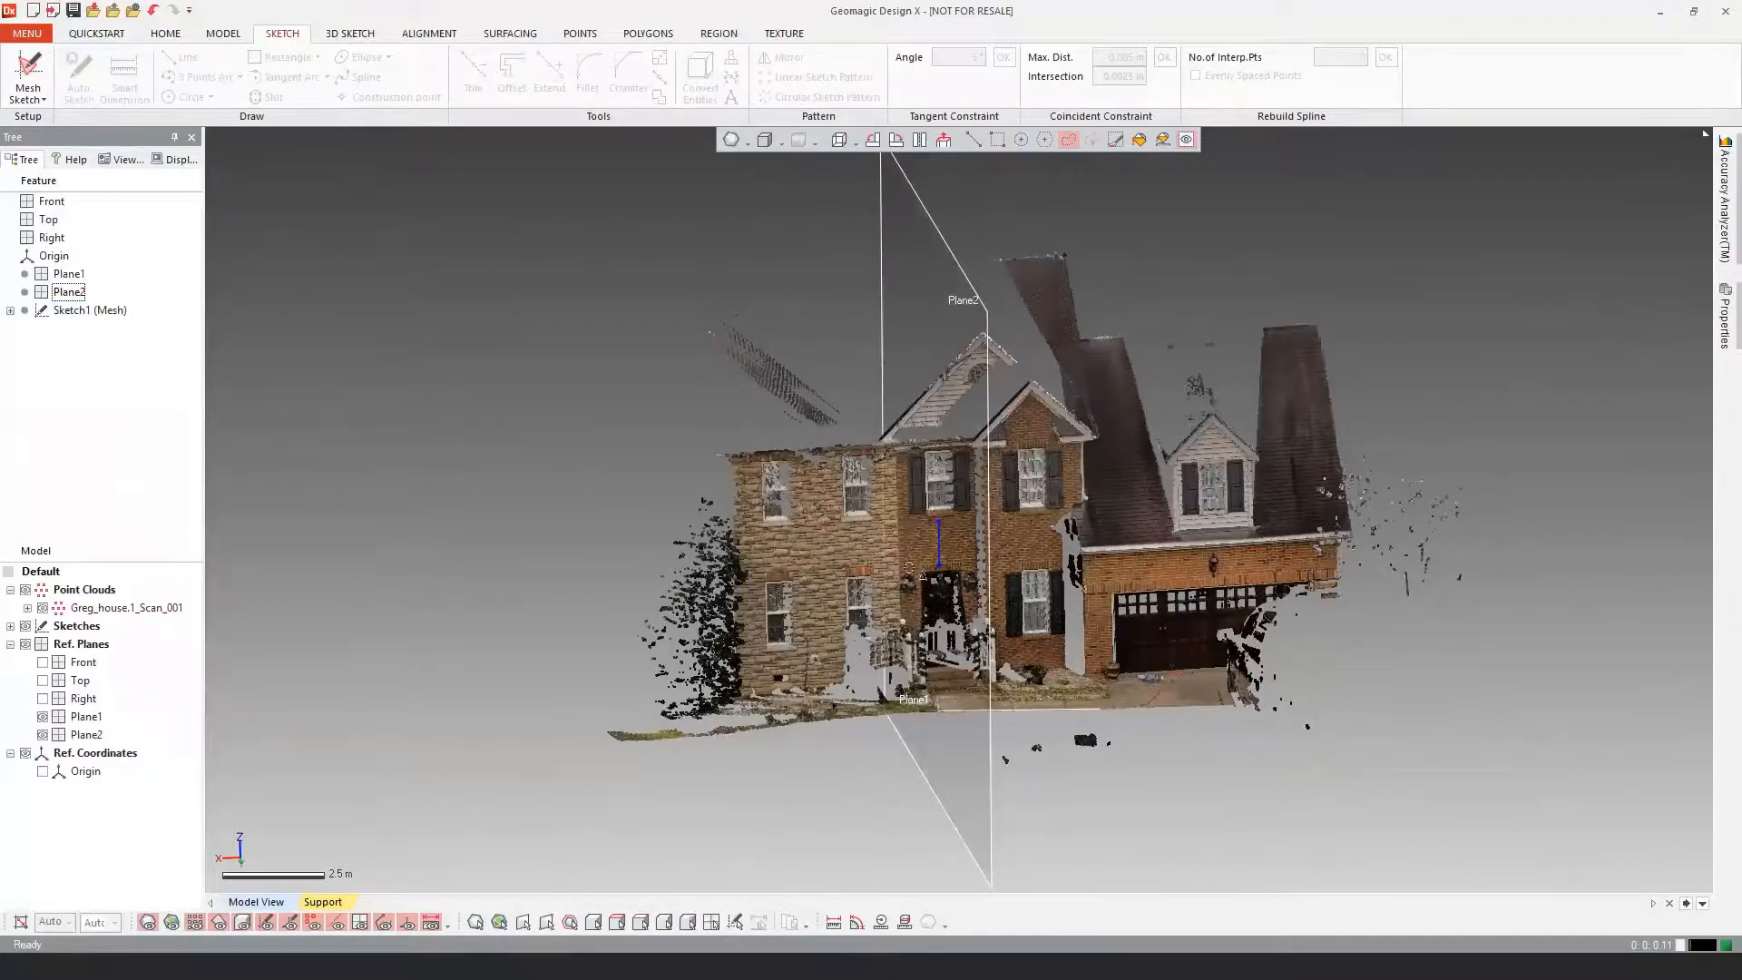
{"action": "right_click_drag", "start_coordinate": [821, 548], "coordinate": [825, 562]}
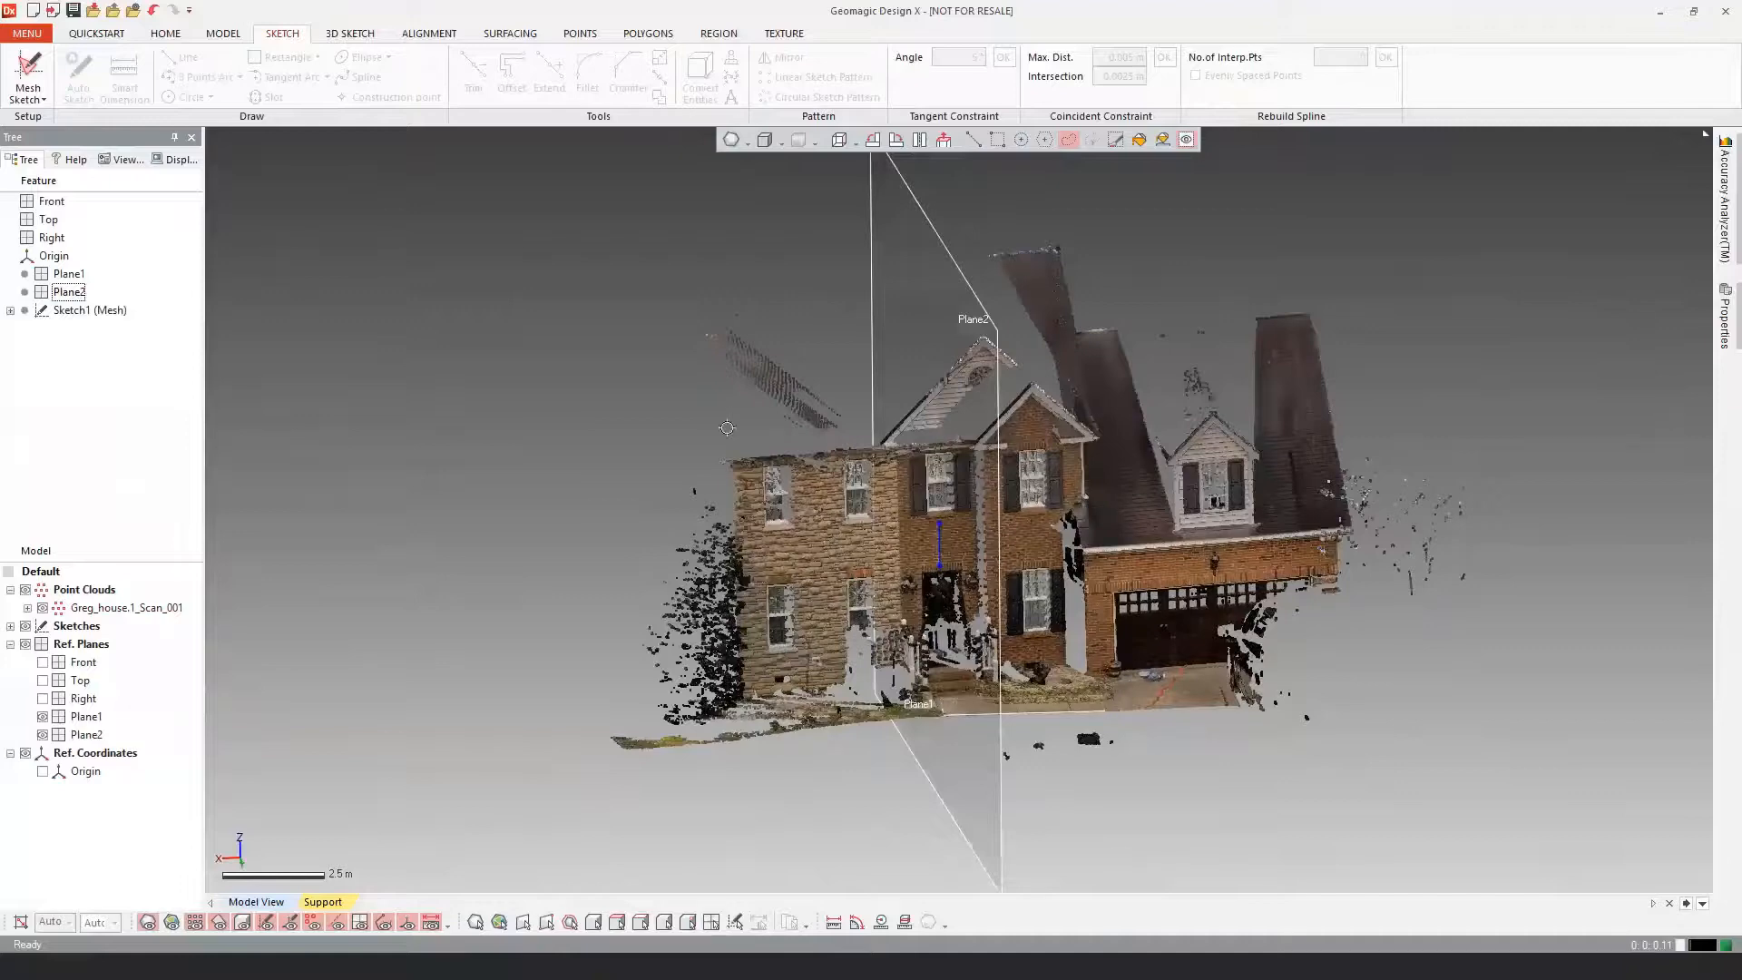
{"action": "right_click_drag", "start_coordinate": [1050, 456], "coordinate": [804, 594]}
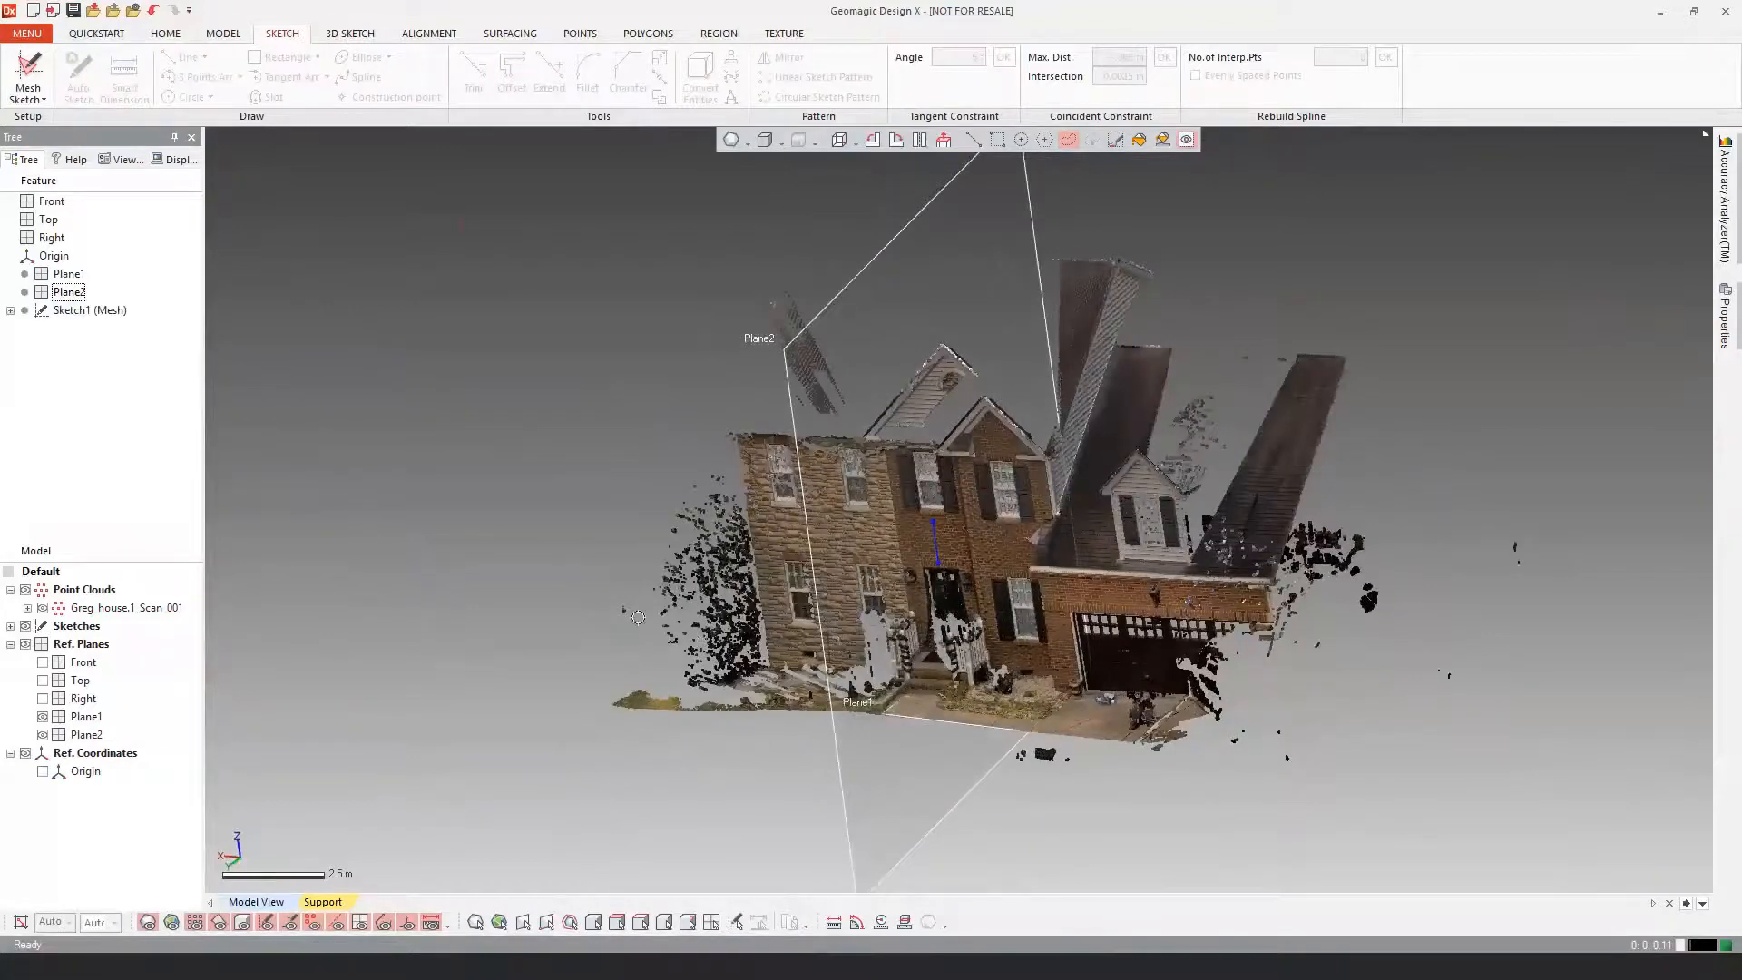
{"action": "scroll", "coordinate": [889, 510], "scroll_direction": "down", "scroll_amount": 1}
{"action": "right_click_drag", "start_coordinate": [854, 588], "coordinate": [890, 586]}
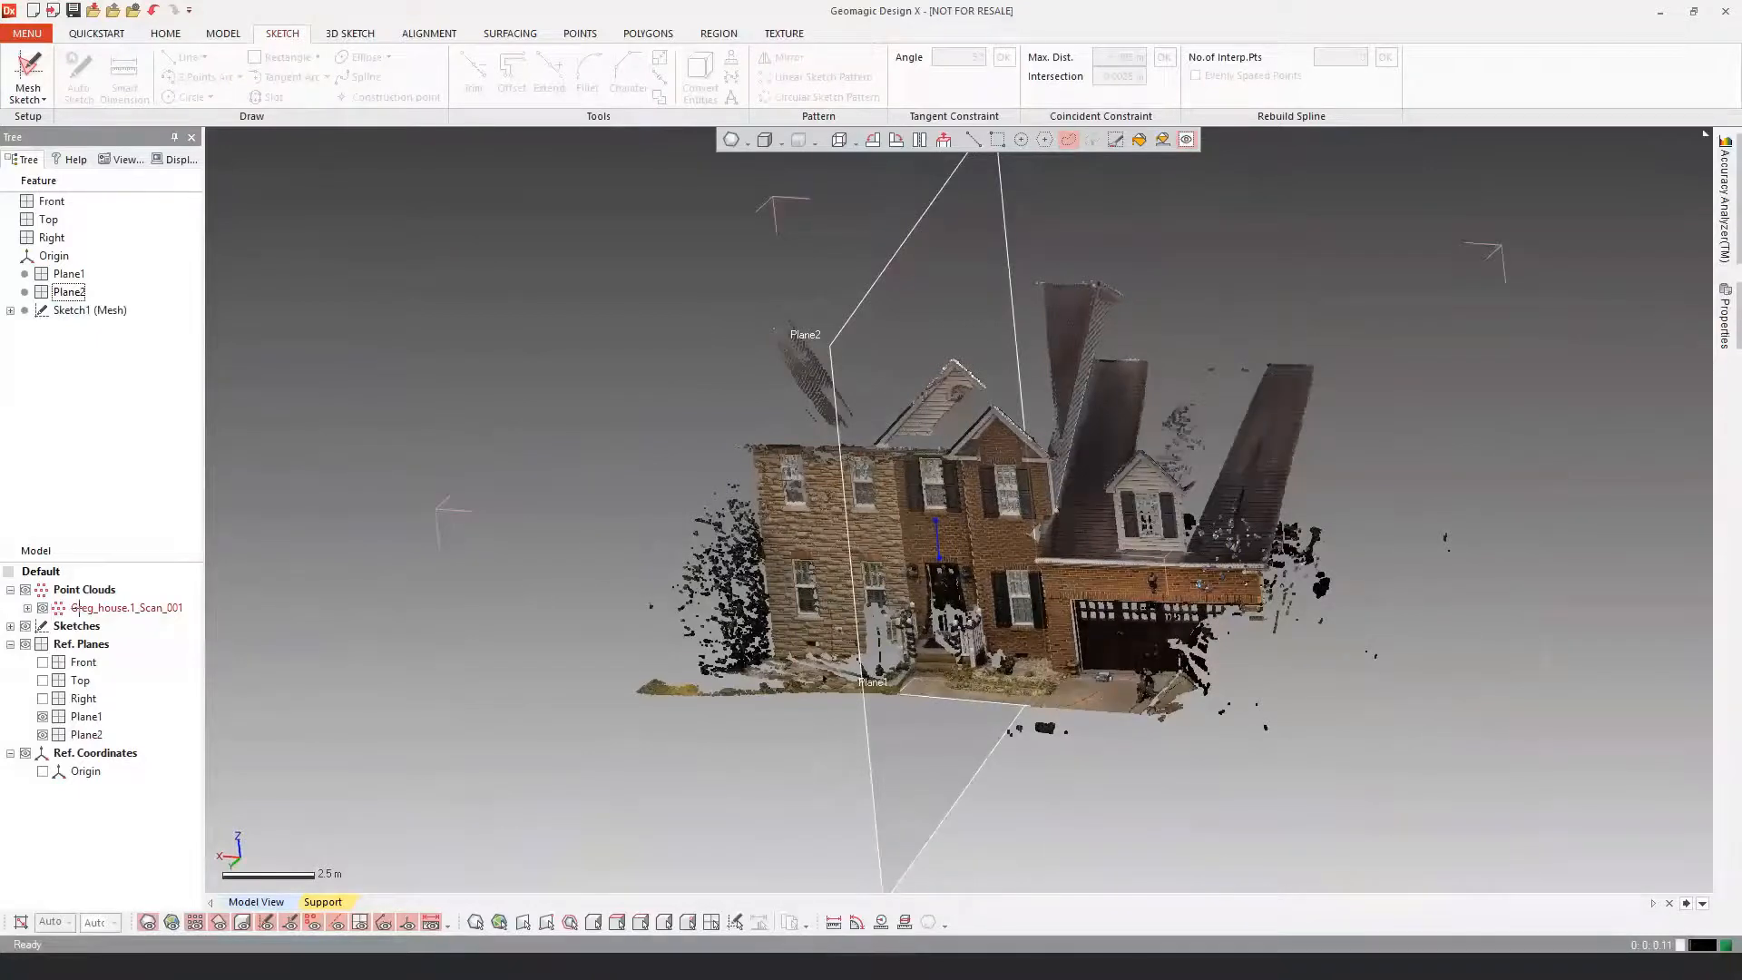
Step: Hide Plane1, Plane2 and the mesh sketch so that only the house point cloud is displayed
{"action": "left_click", "coordinate": [42, 716]}
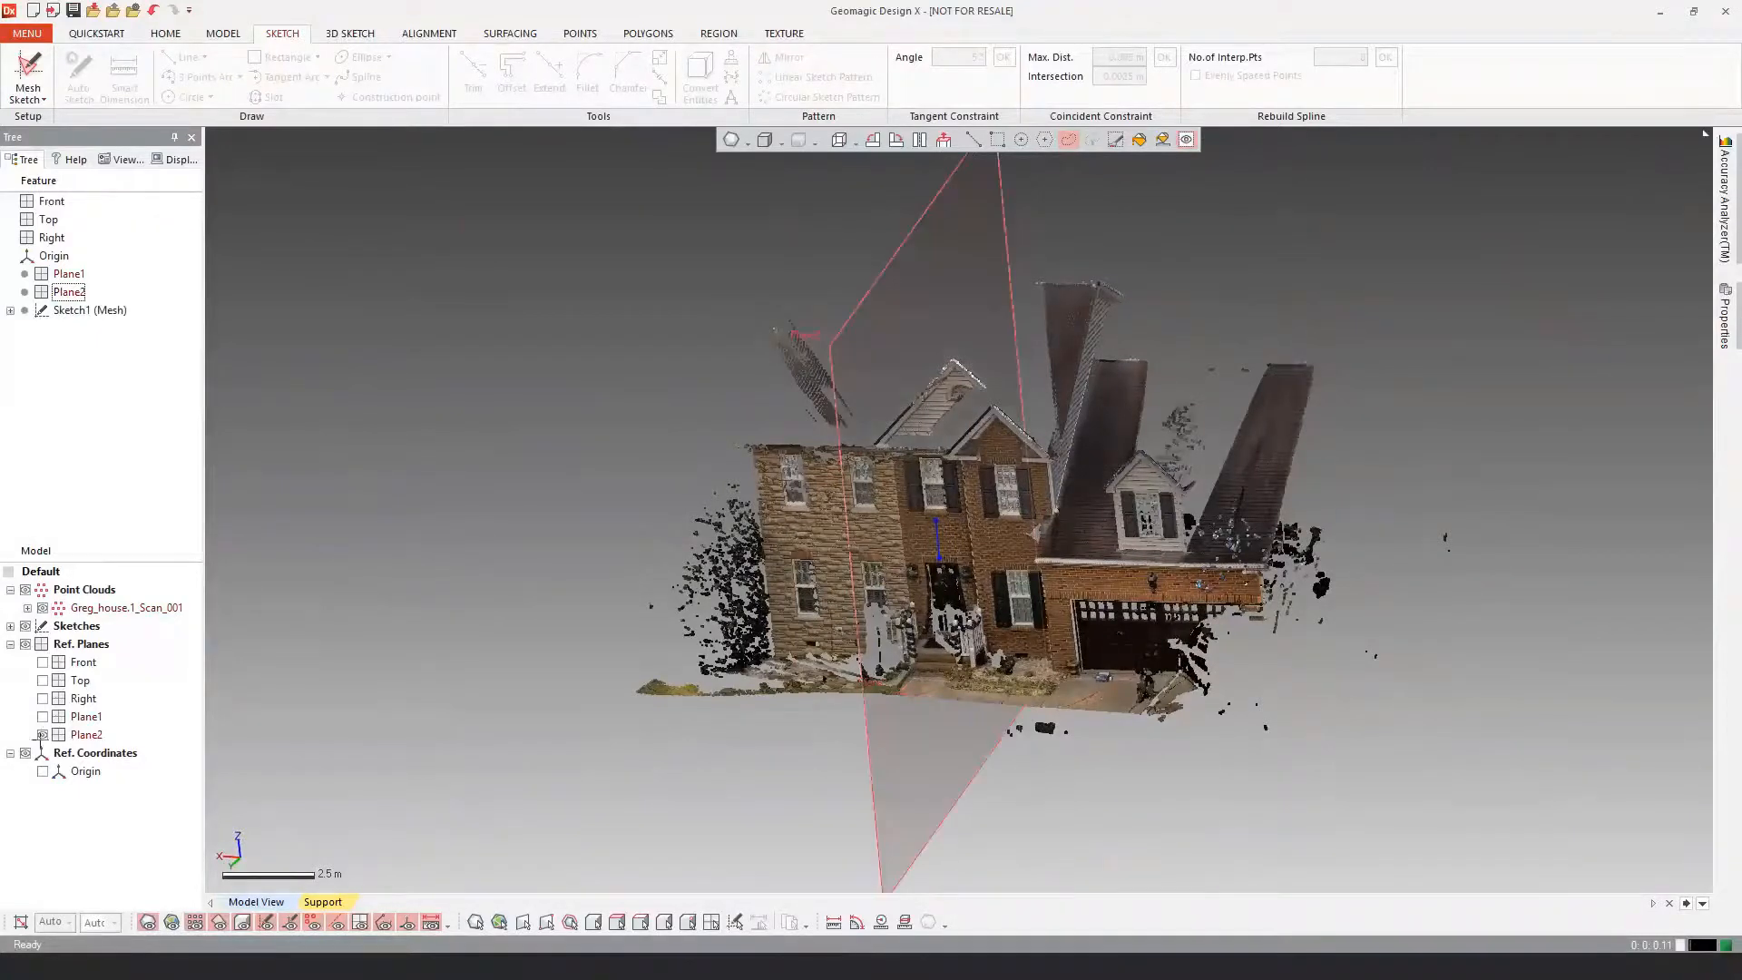
{"action": "left_click", "coordinate": [43, 734]}
{"action": "right_click_drag", "start_coordinate": [376, 657], "coordinate": [451, 615]}
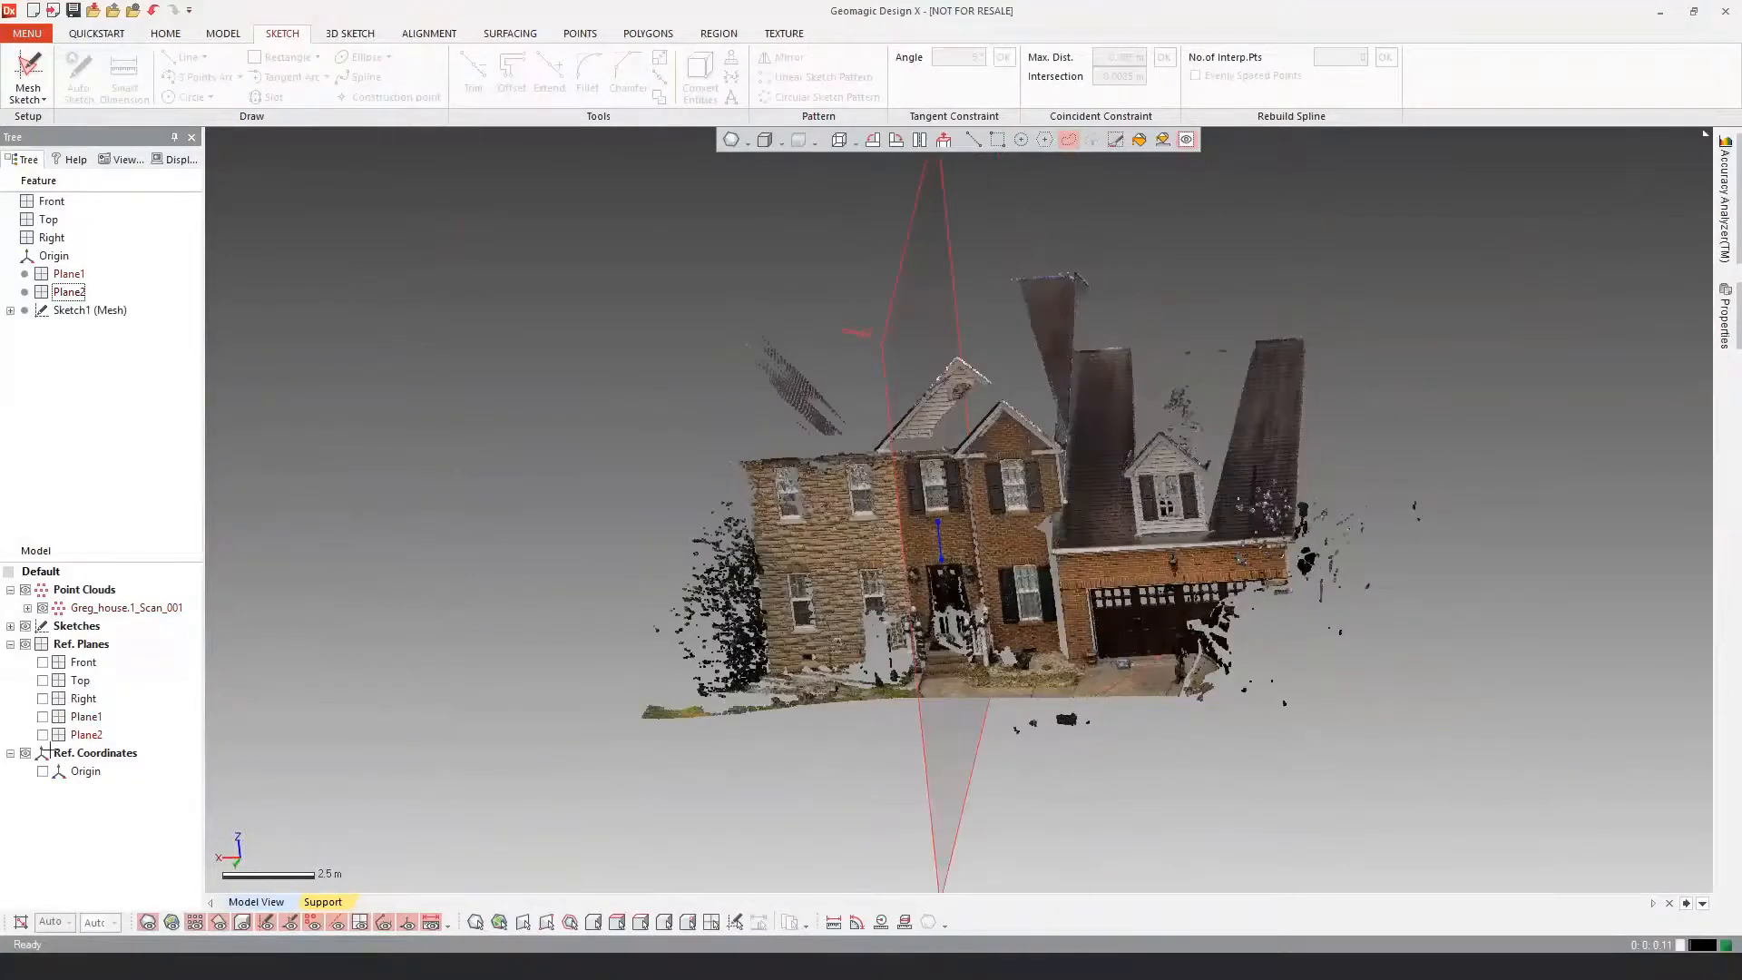
{"action": "left_click", "coordinate": [10, 626]}
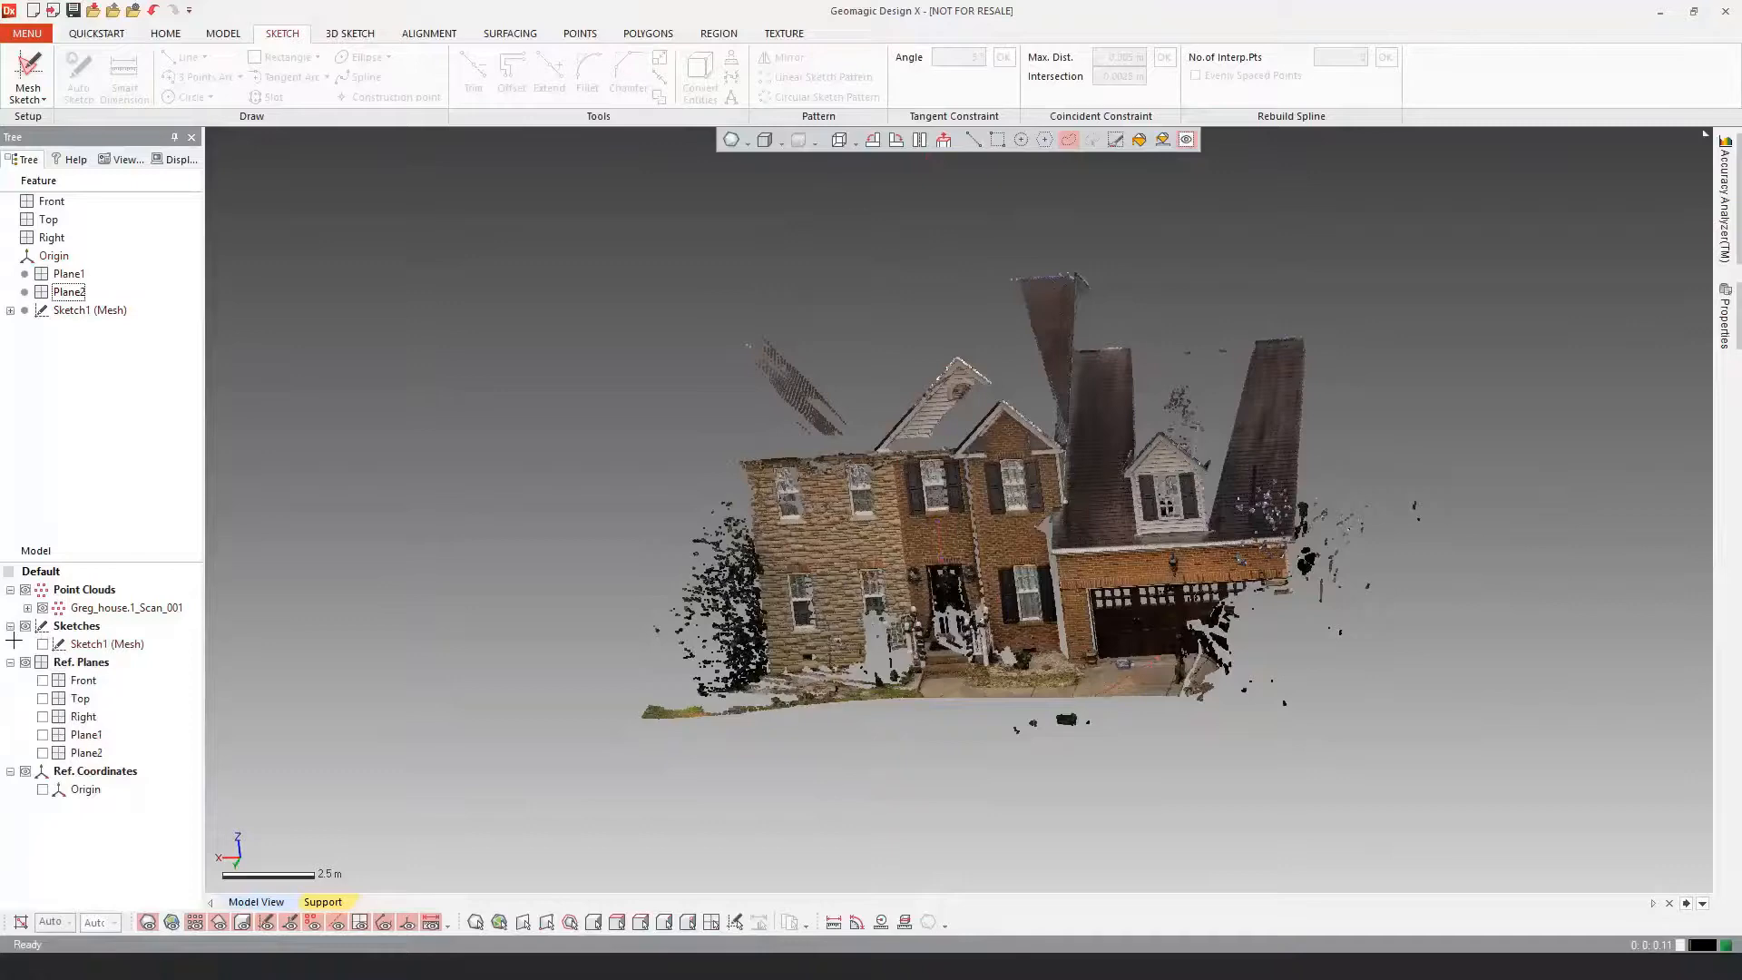
{"action": "right_click_drag", "start_coordinate": [1125, 397], "coordinate": [346, 341]}
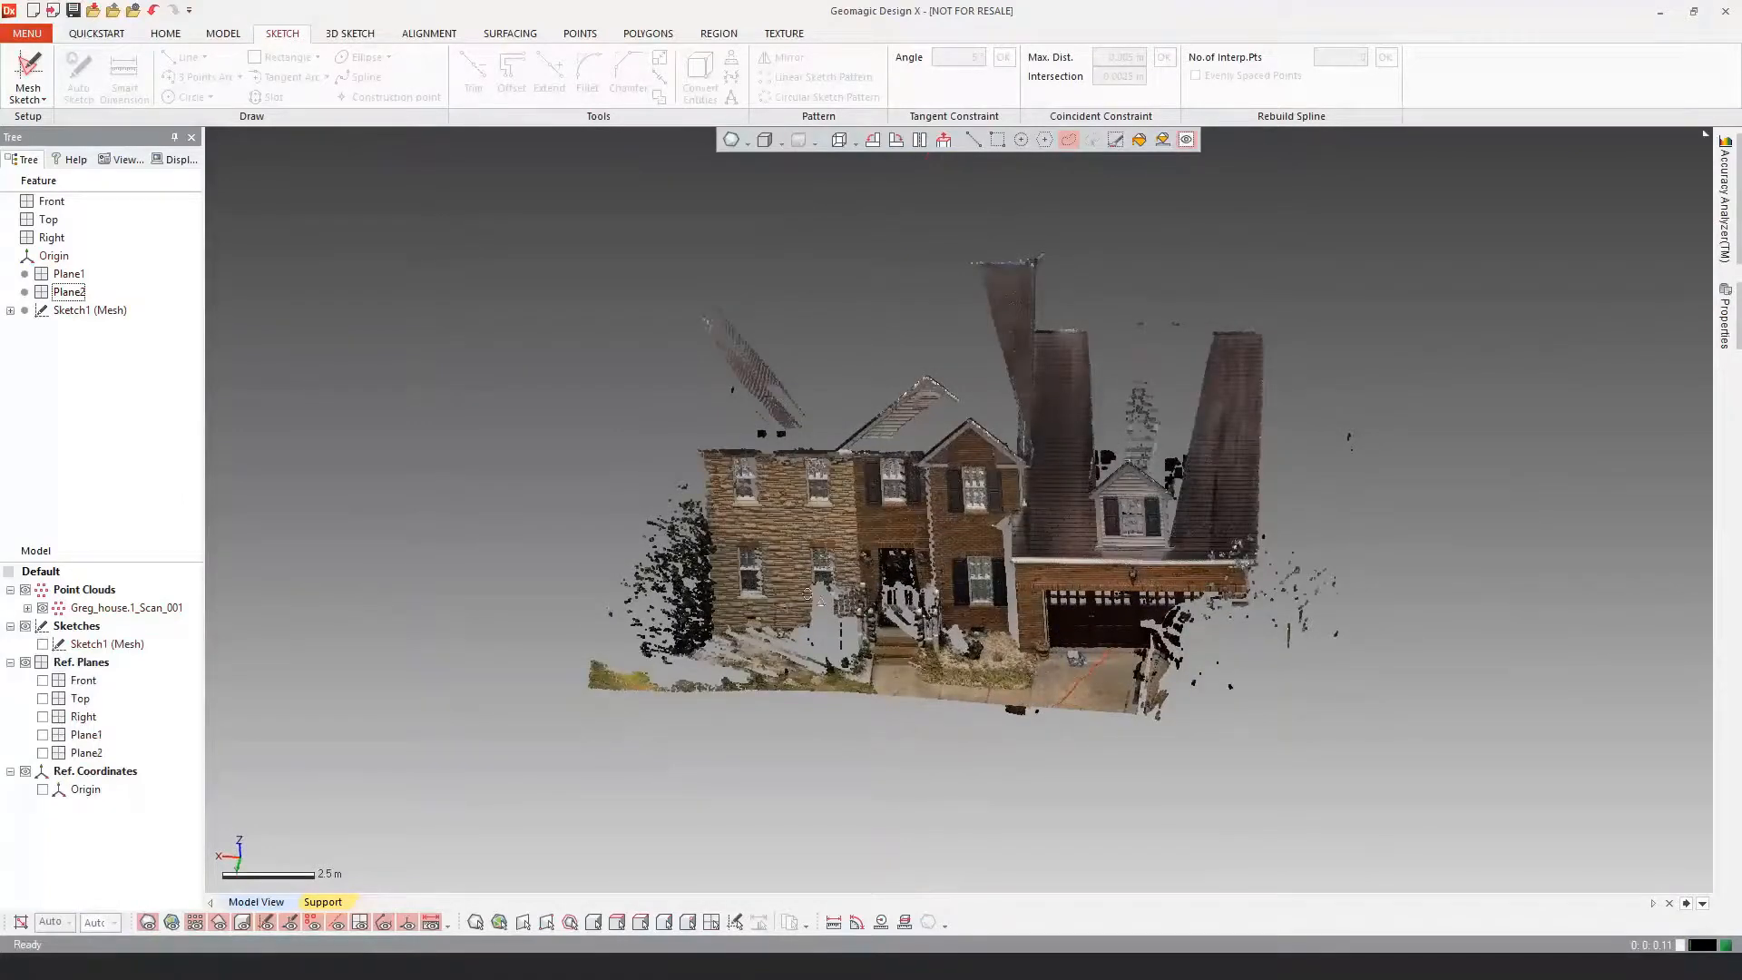
{"action": "scroll", "coordinate": [926, 490], "scroll_direction": "down", "scroll_amount": 2}
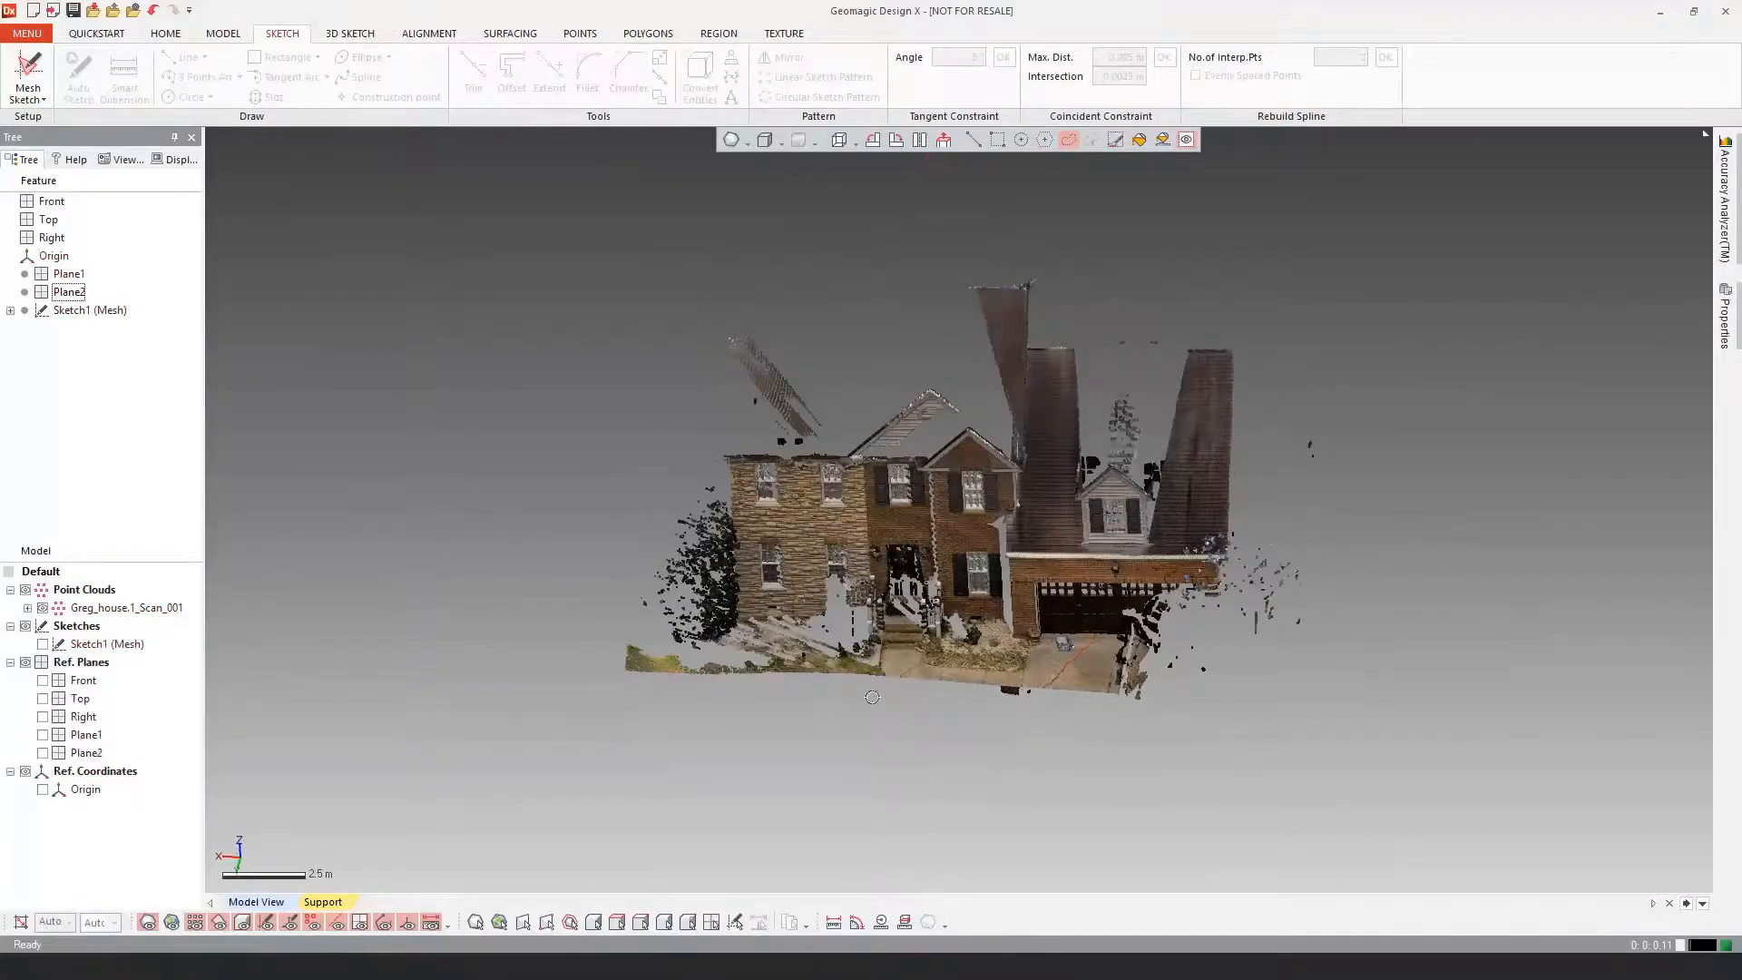
{"action": "right_click_drag", "start_coordinate": [878, 545], "coordinate": [848, 487]}
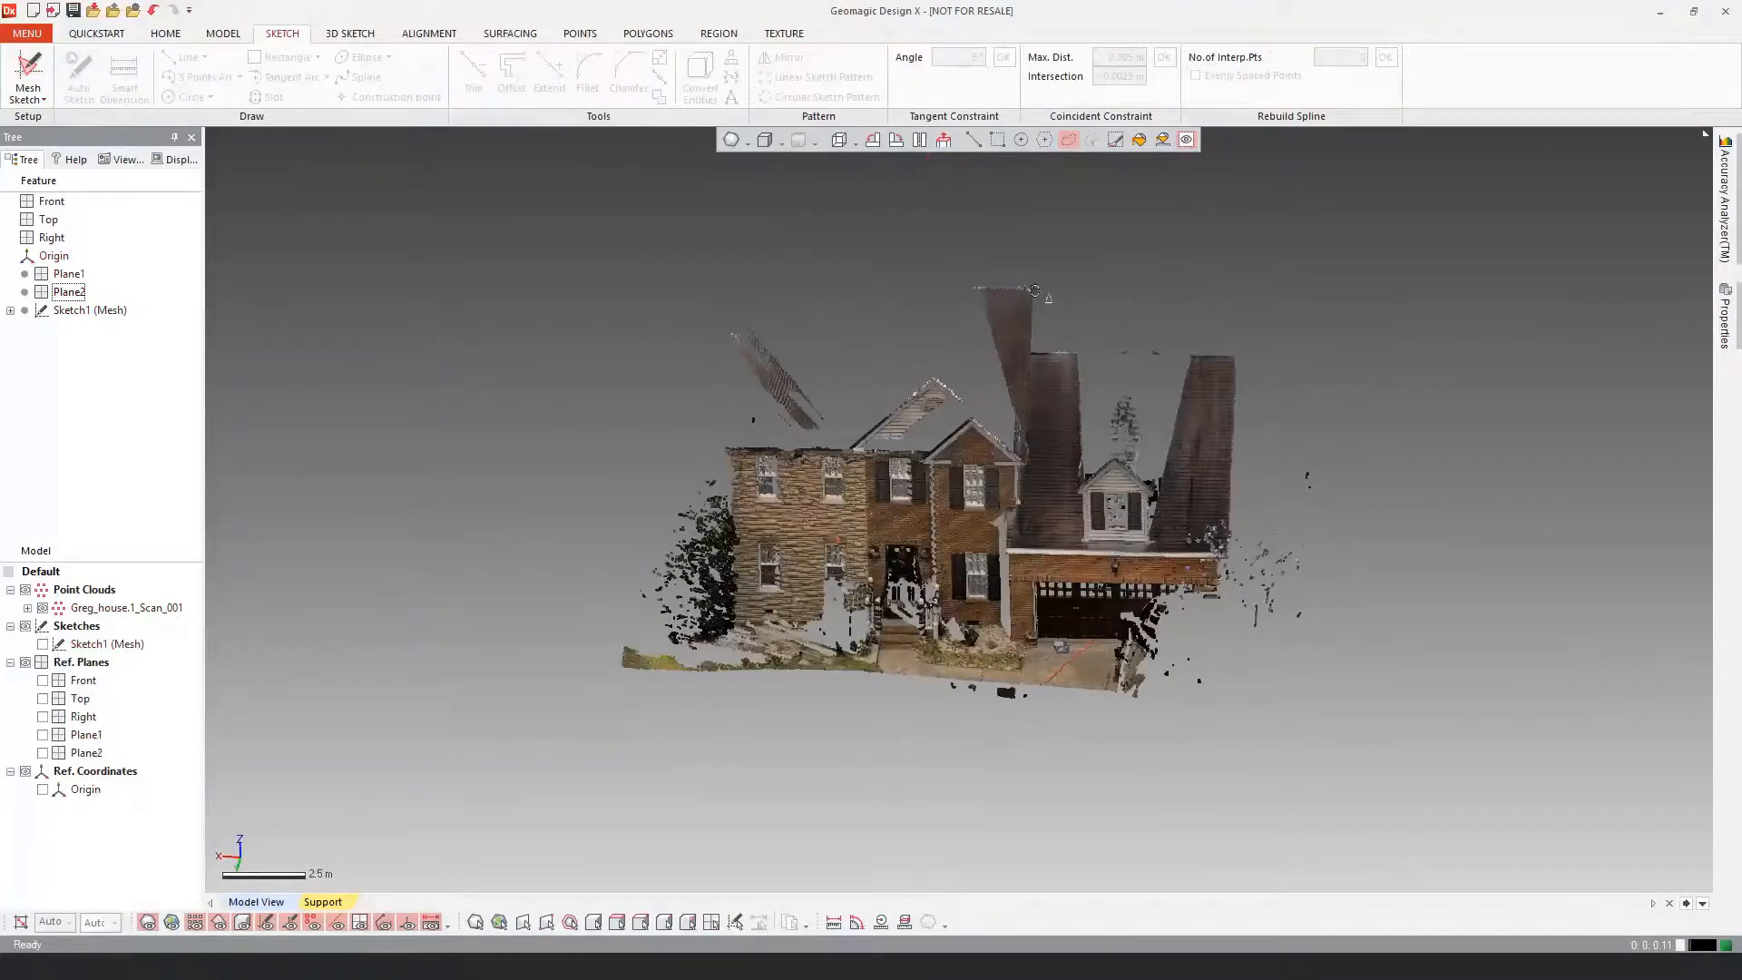
{"action": "right_click_drag", "start_coordinate": [940, 508], "coordinate": [974, 481]}
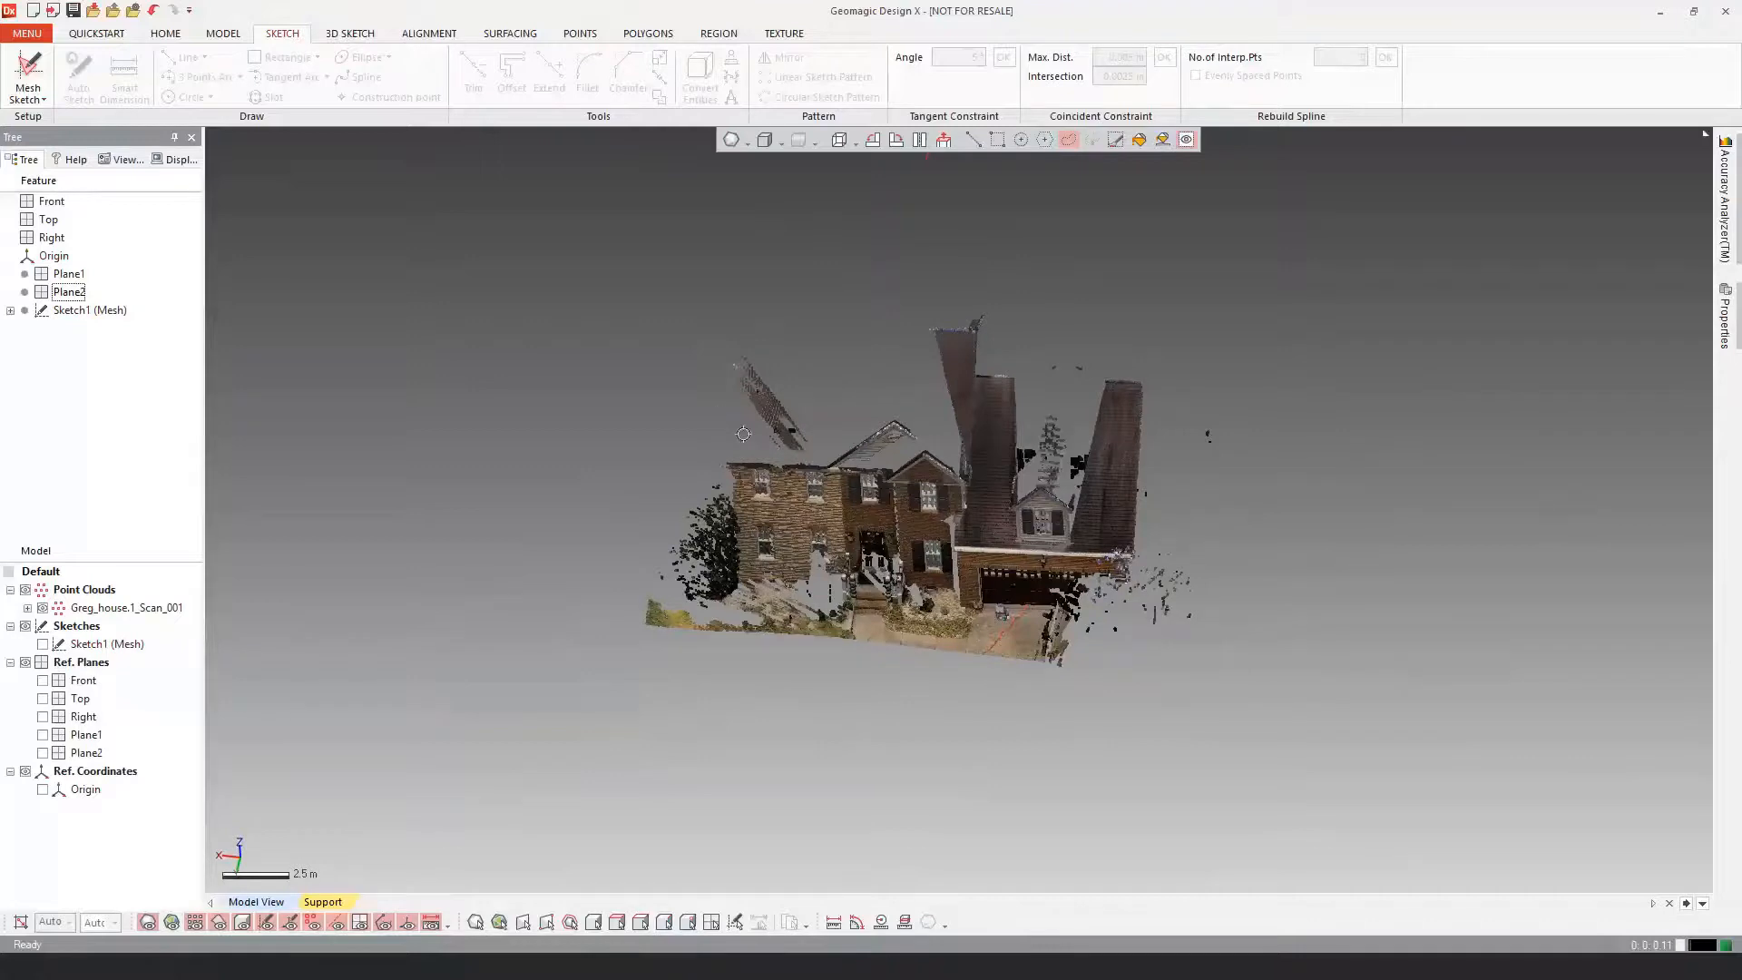
{"action": "right_click_drag", "start_coordinate": [770, 442], "coordinate": [793, 461], "text": "ctrl"}
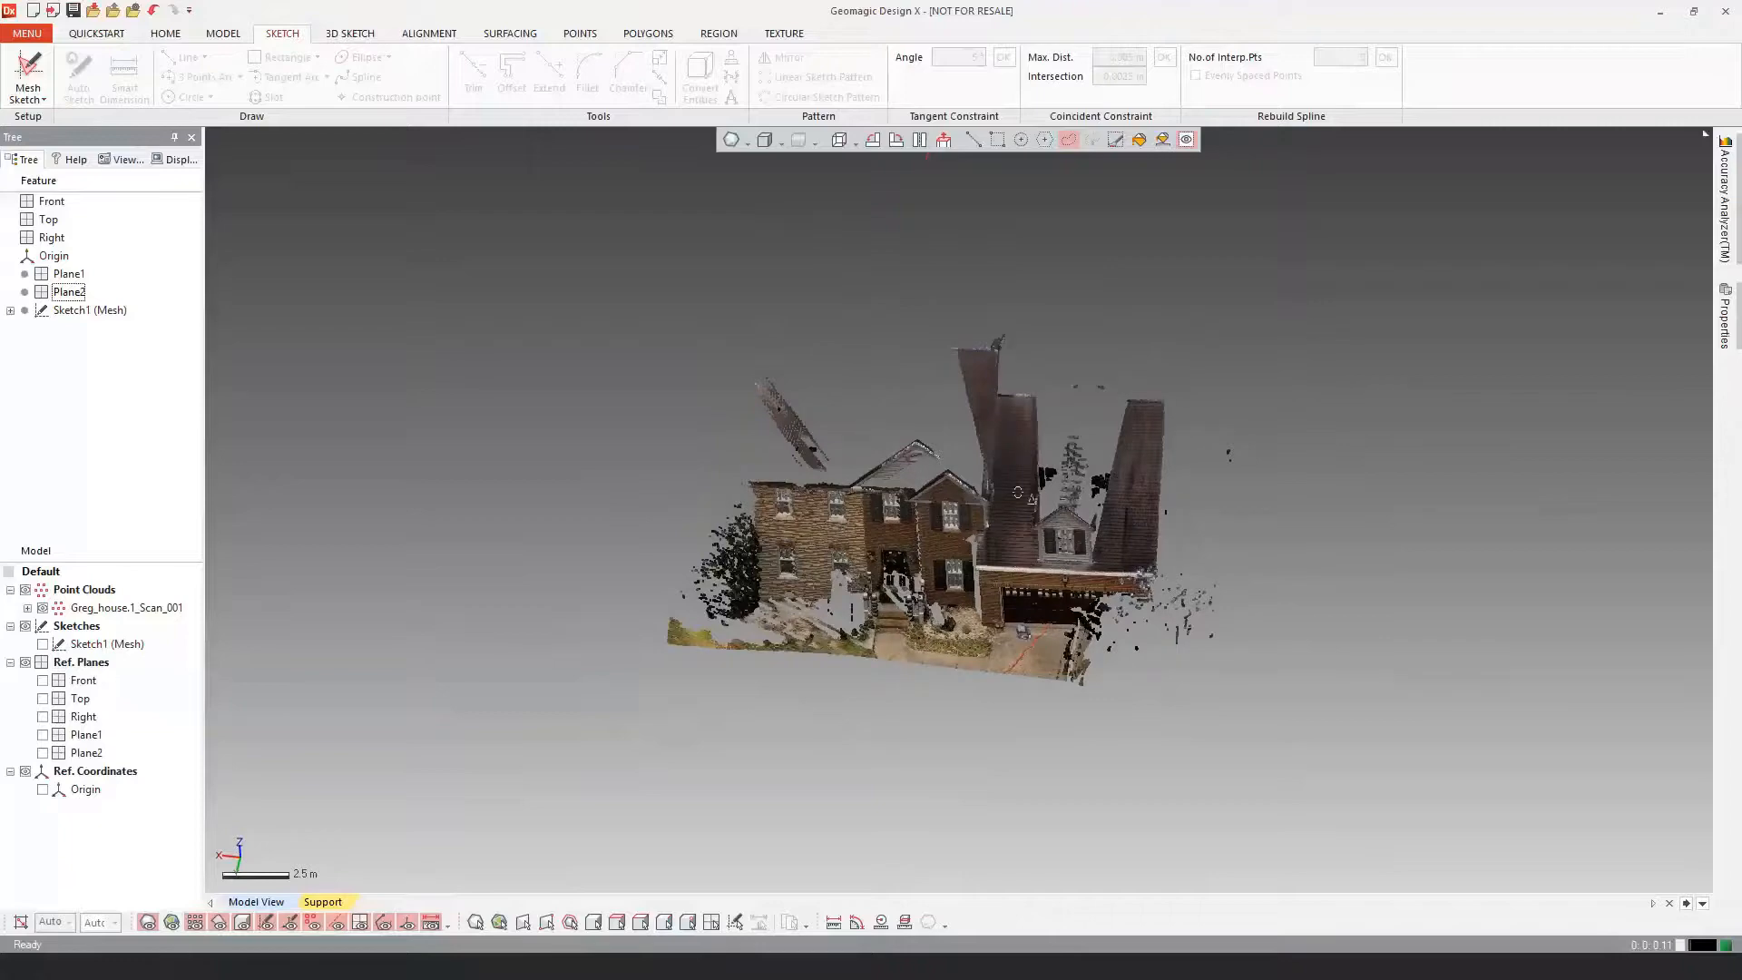
{"action": "mouse_move", "coordinate": [1018, 491]}
{"action": "right_mouse_down"}
{"action": "mouse_move", "coordinate": [977, 535]}
{"action": "mouse_move", "coordinate": [1019, 512]}
{"action": "mouse_move", "coordinate": [1003, 515]}
{"action": "right_mouse_up"}
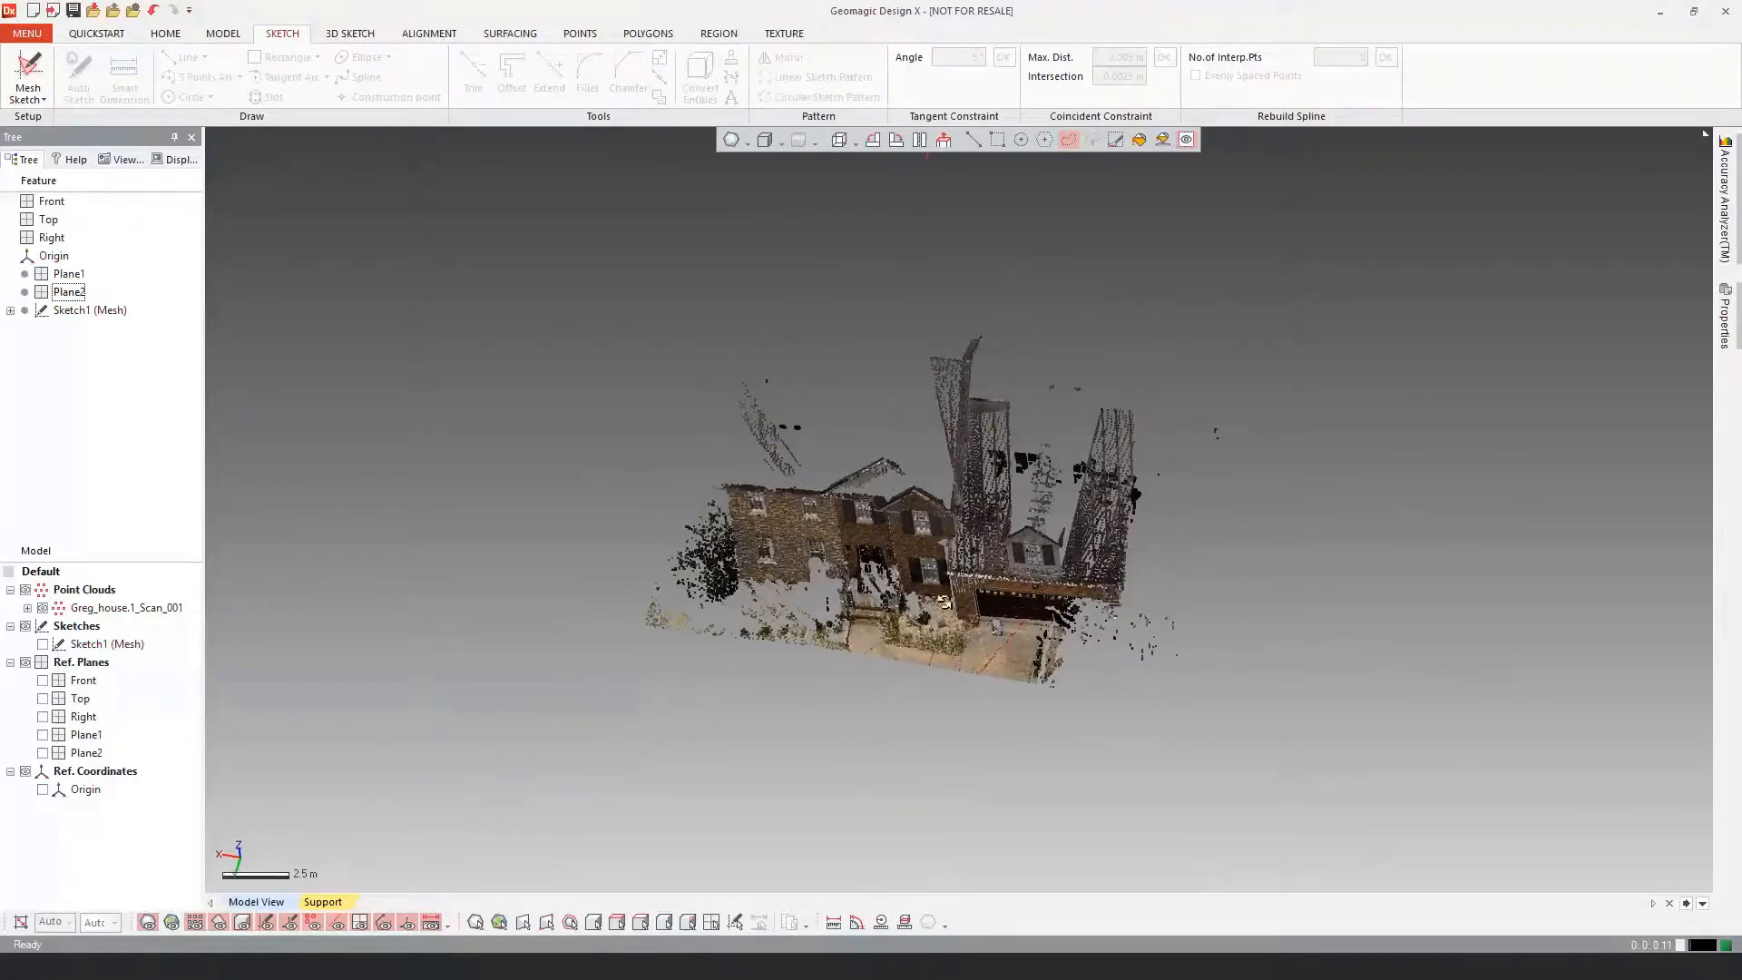
{"action": "right_click_drag", "start_coordinate": [943, 602], "coordinate": [963, 600]}
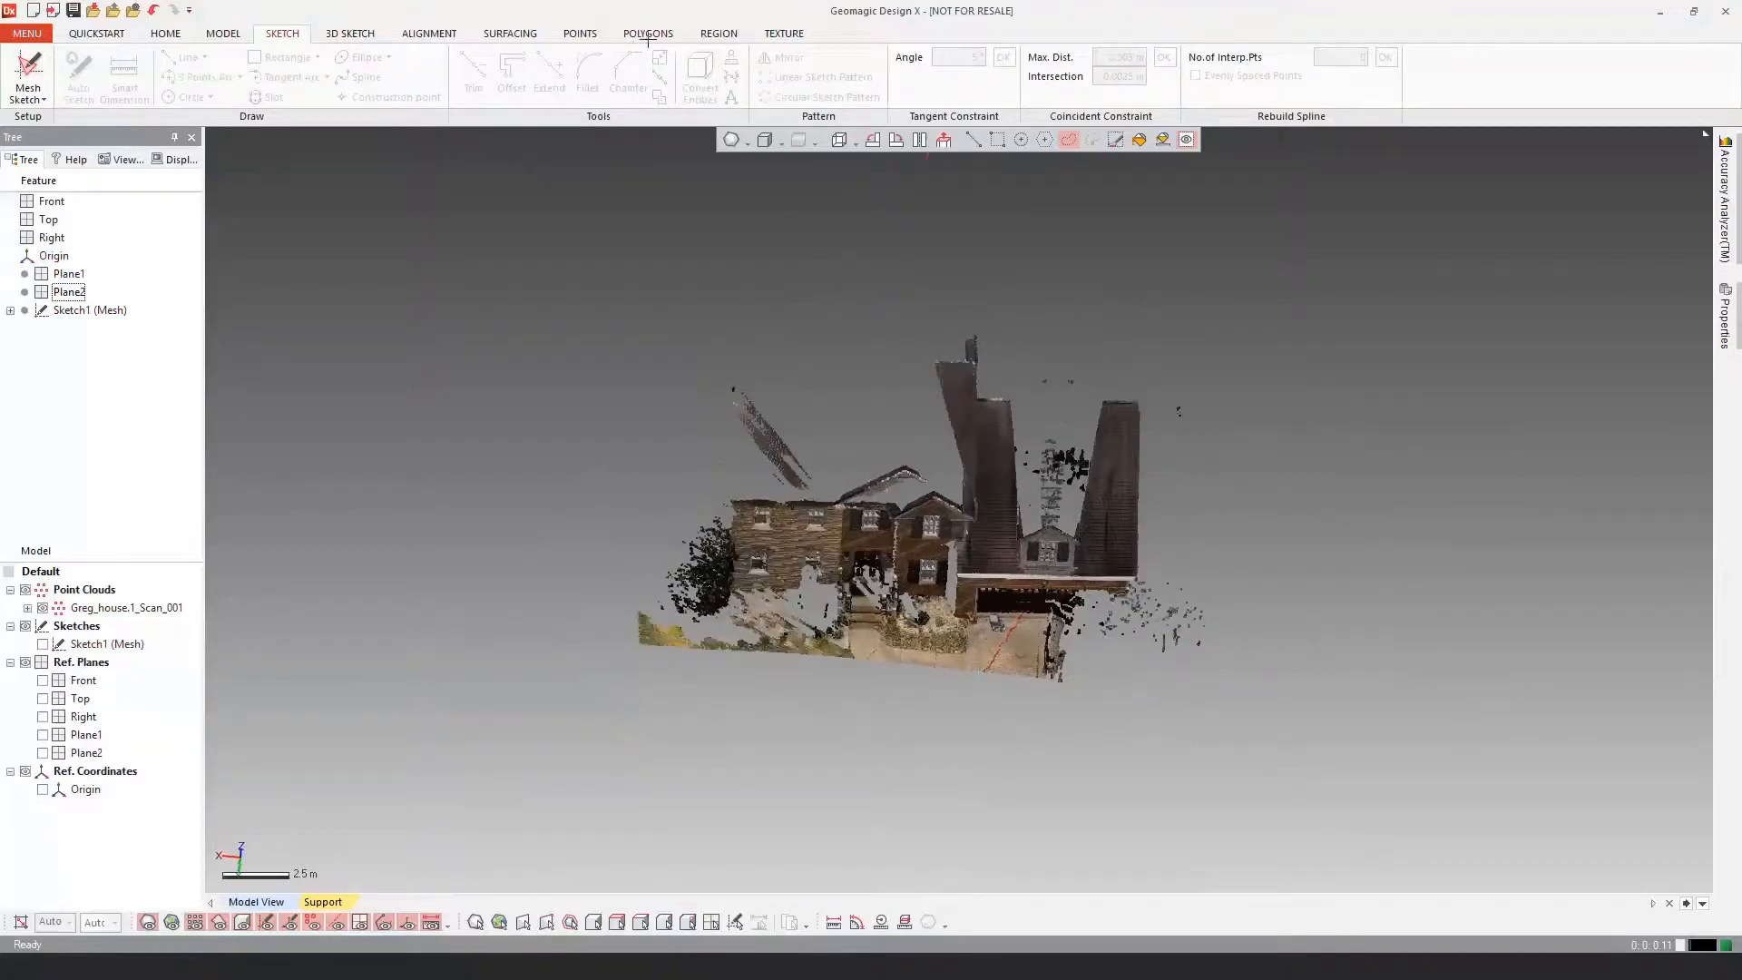
Step: Preview the triangulation of the house point cloud using HD Mesh Construction, with Remove Original Data on and filled areas set to Flat
{"action": "left_click", "coordinate": [581, 32]}
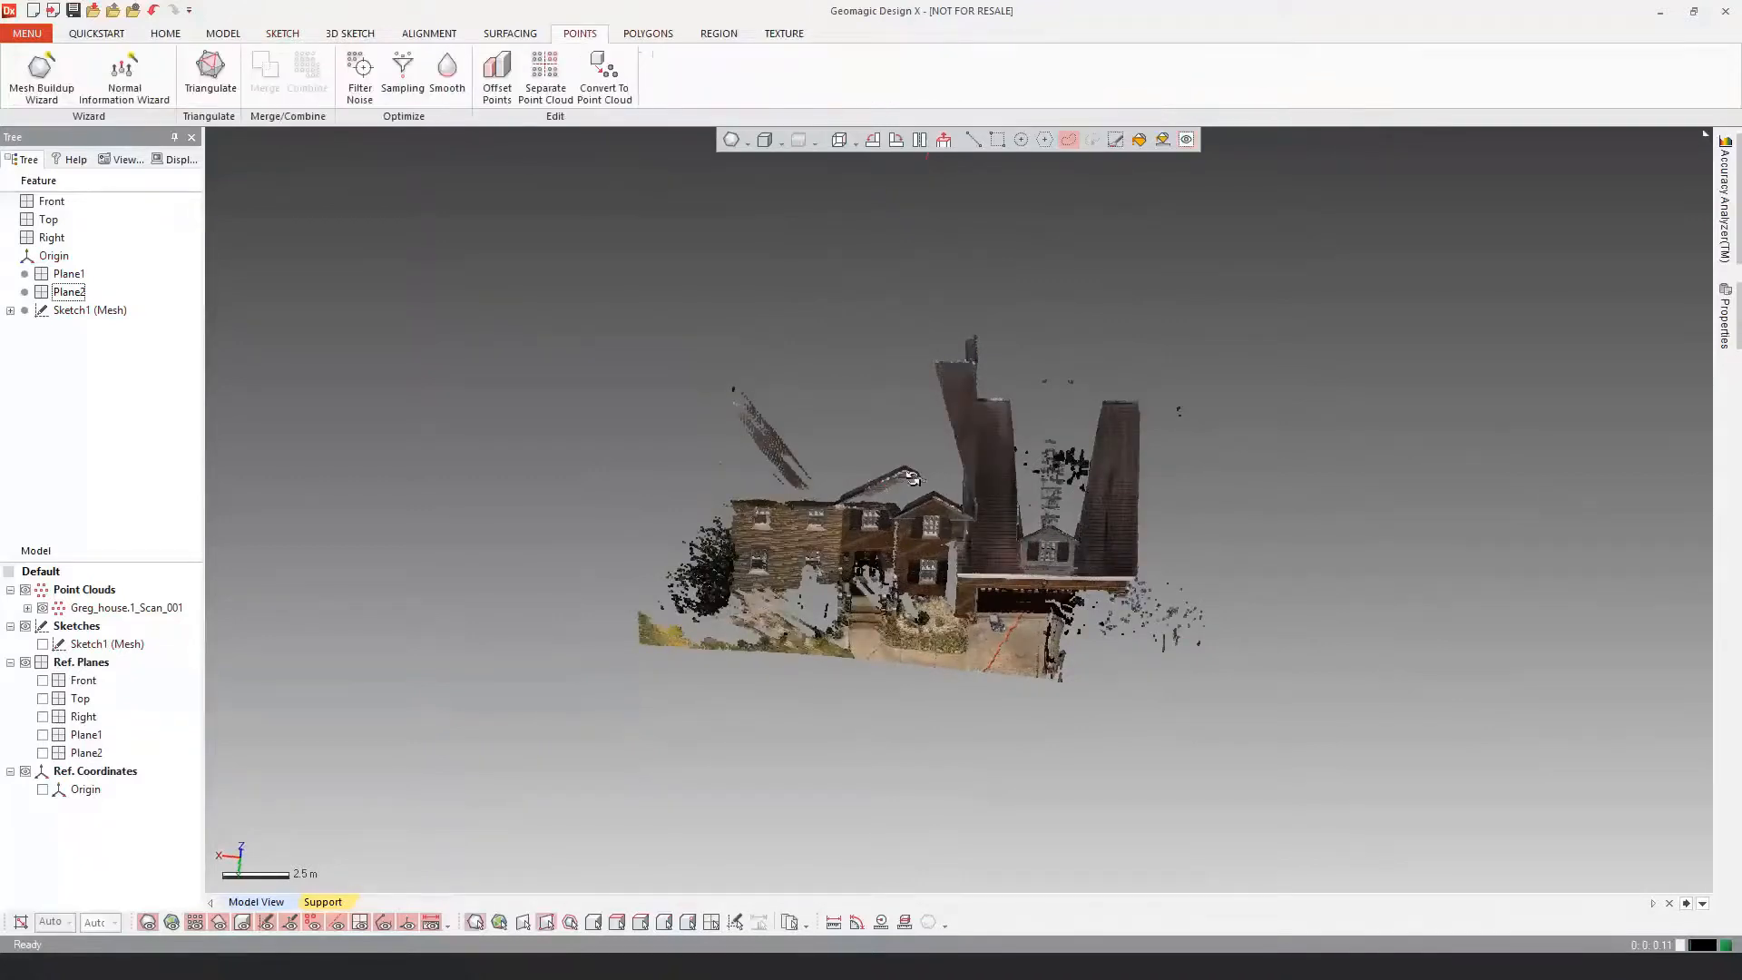
{"action": "right_click_drag", "start_coordinate": [913, 478], "coordinate": [856, 403]}
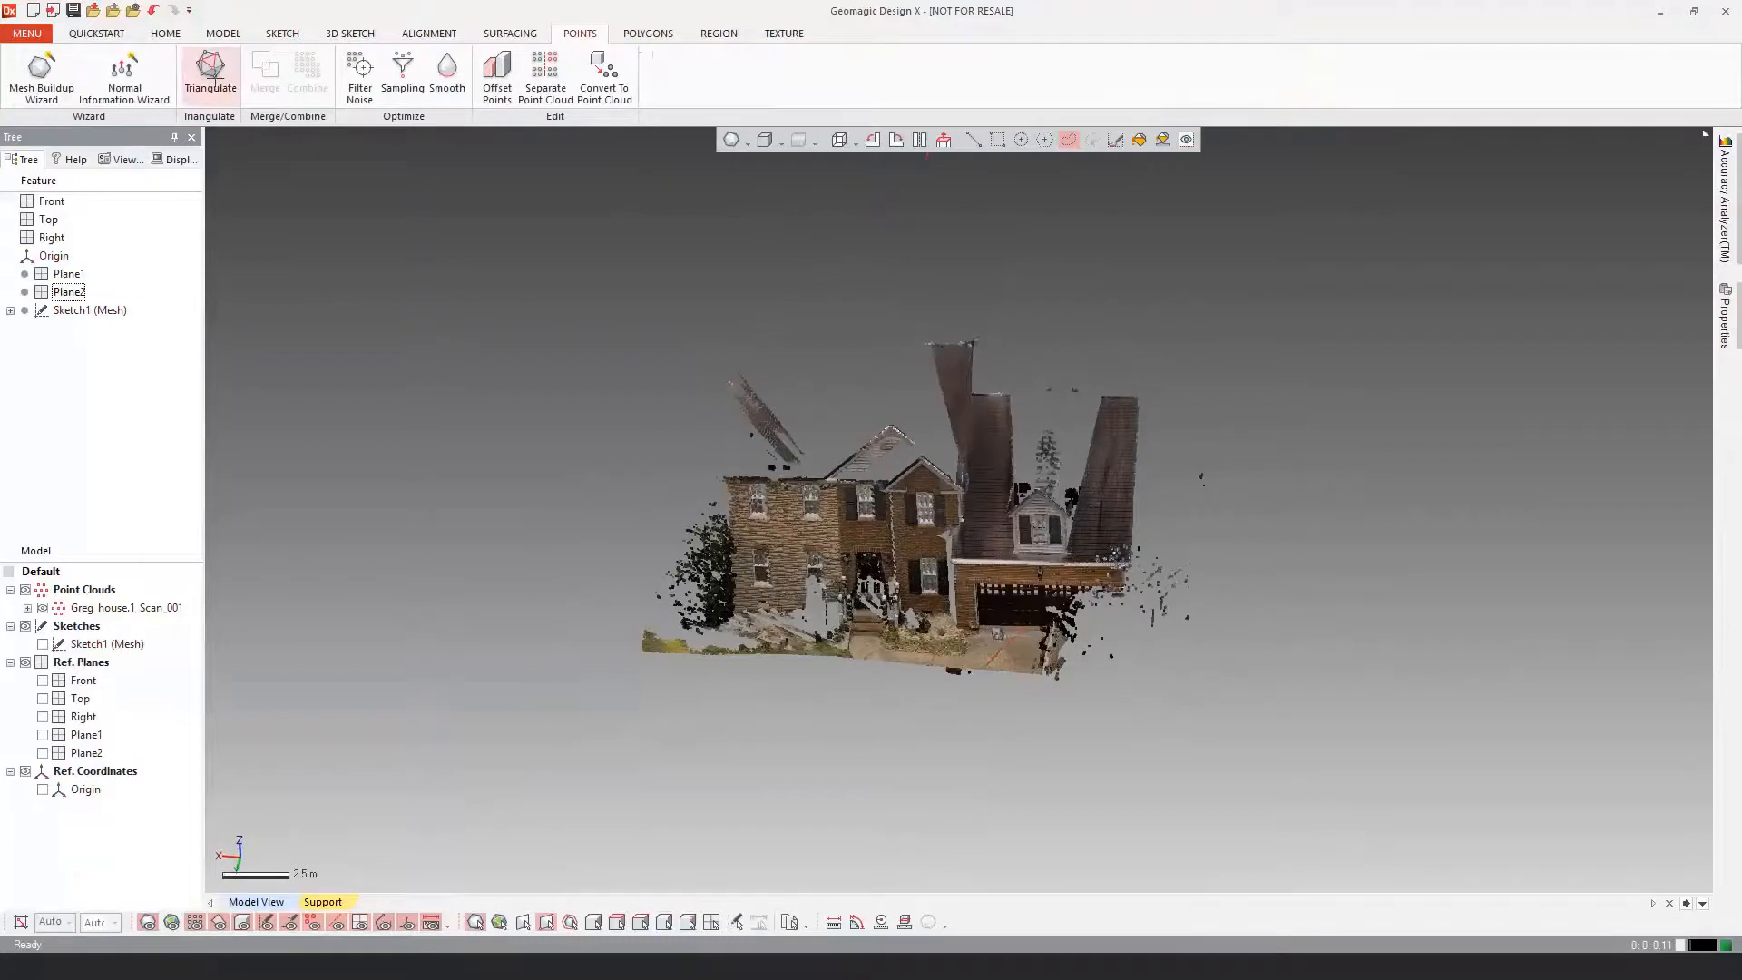
{"action": "left_click", "coordinate": [210, 71]}
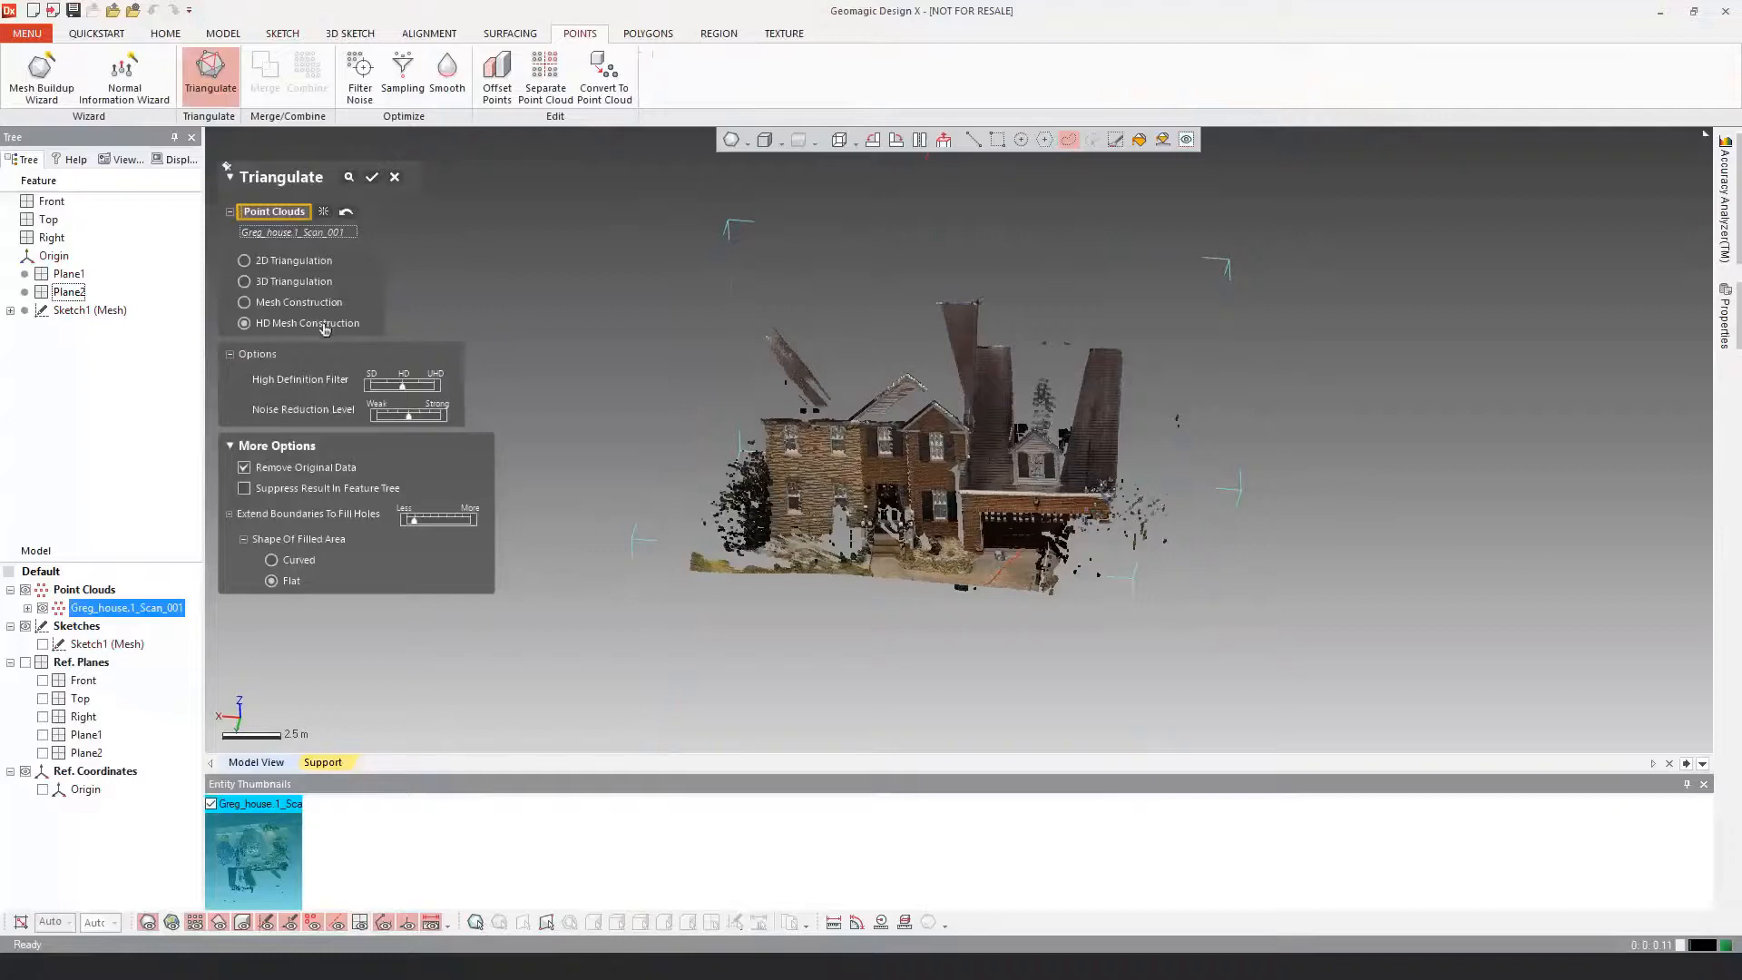
{"action": "right_click_drag", "start_coordinate": [558, 318], "coordinate": [596, 336], "text": "ctrl"}
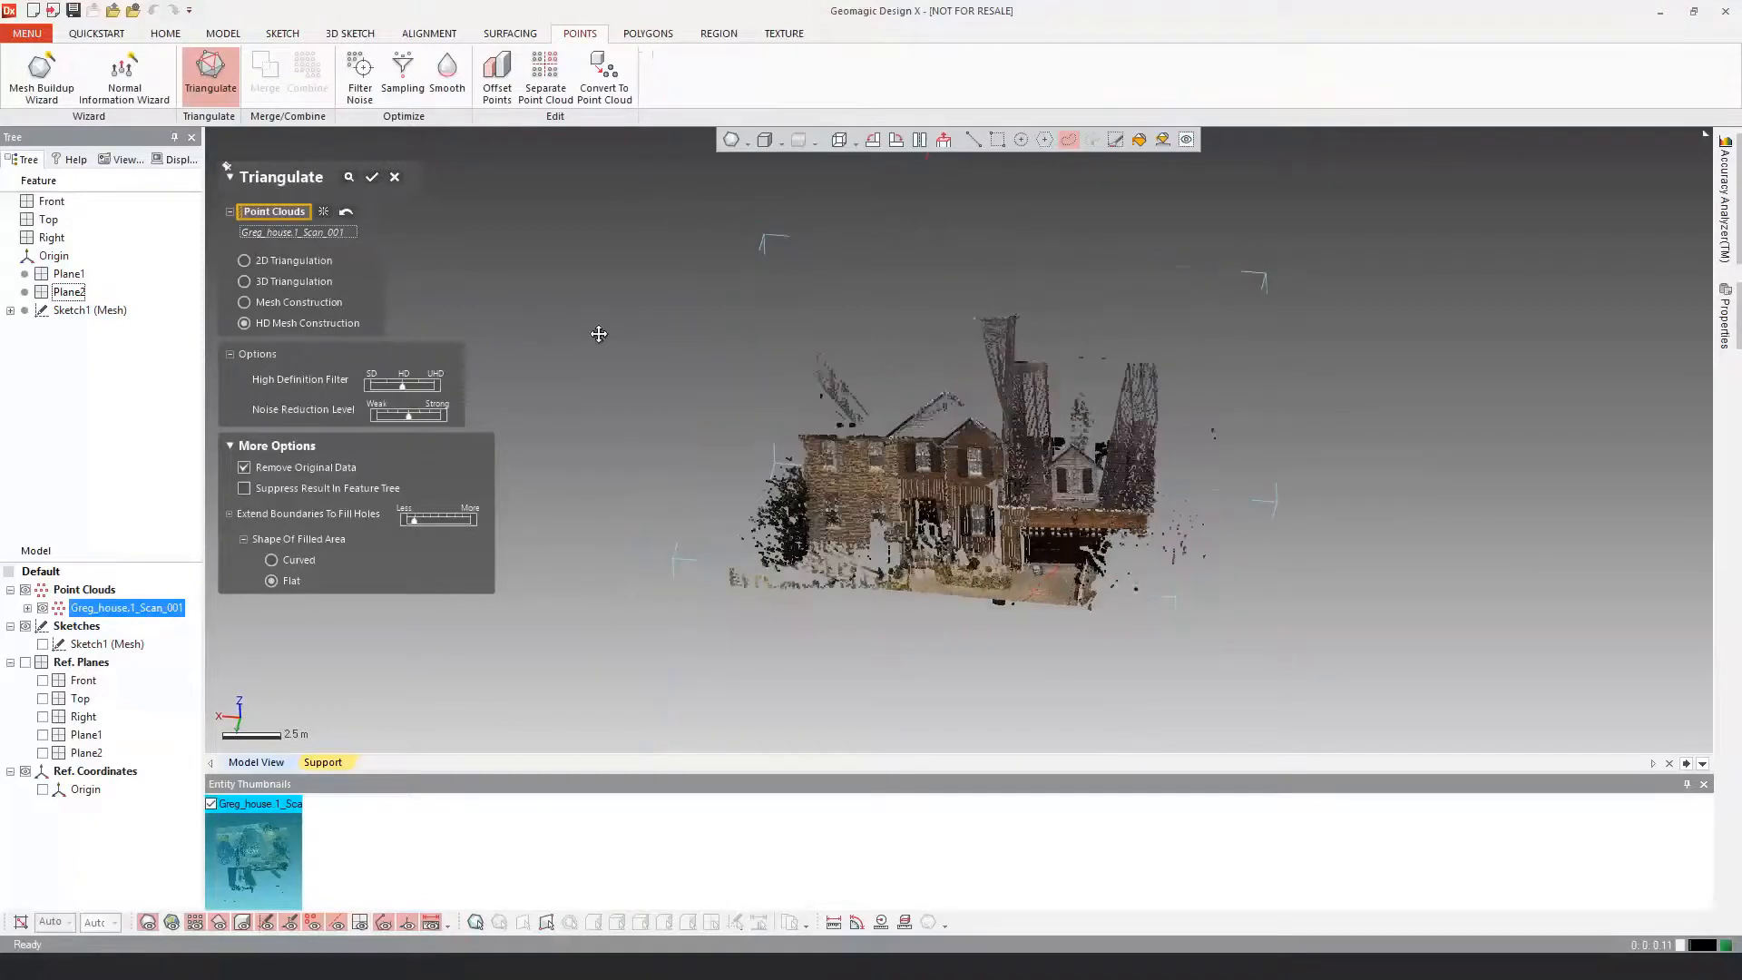
{"action": "right_click_drag", "start_coordinate": [1126, 490], "coordinate": [985, 506]}
{"action": "scroll", "coordinate": [985, 505], "scroll_direction": "up", "scroll_amount": 4}
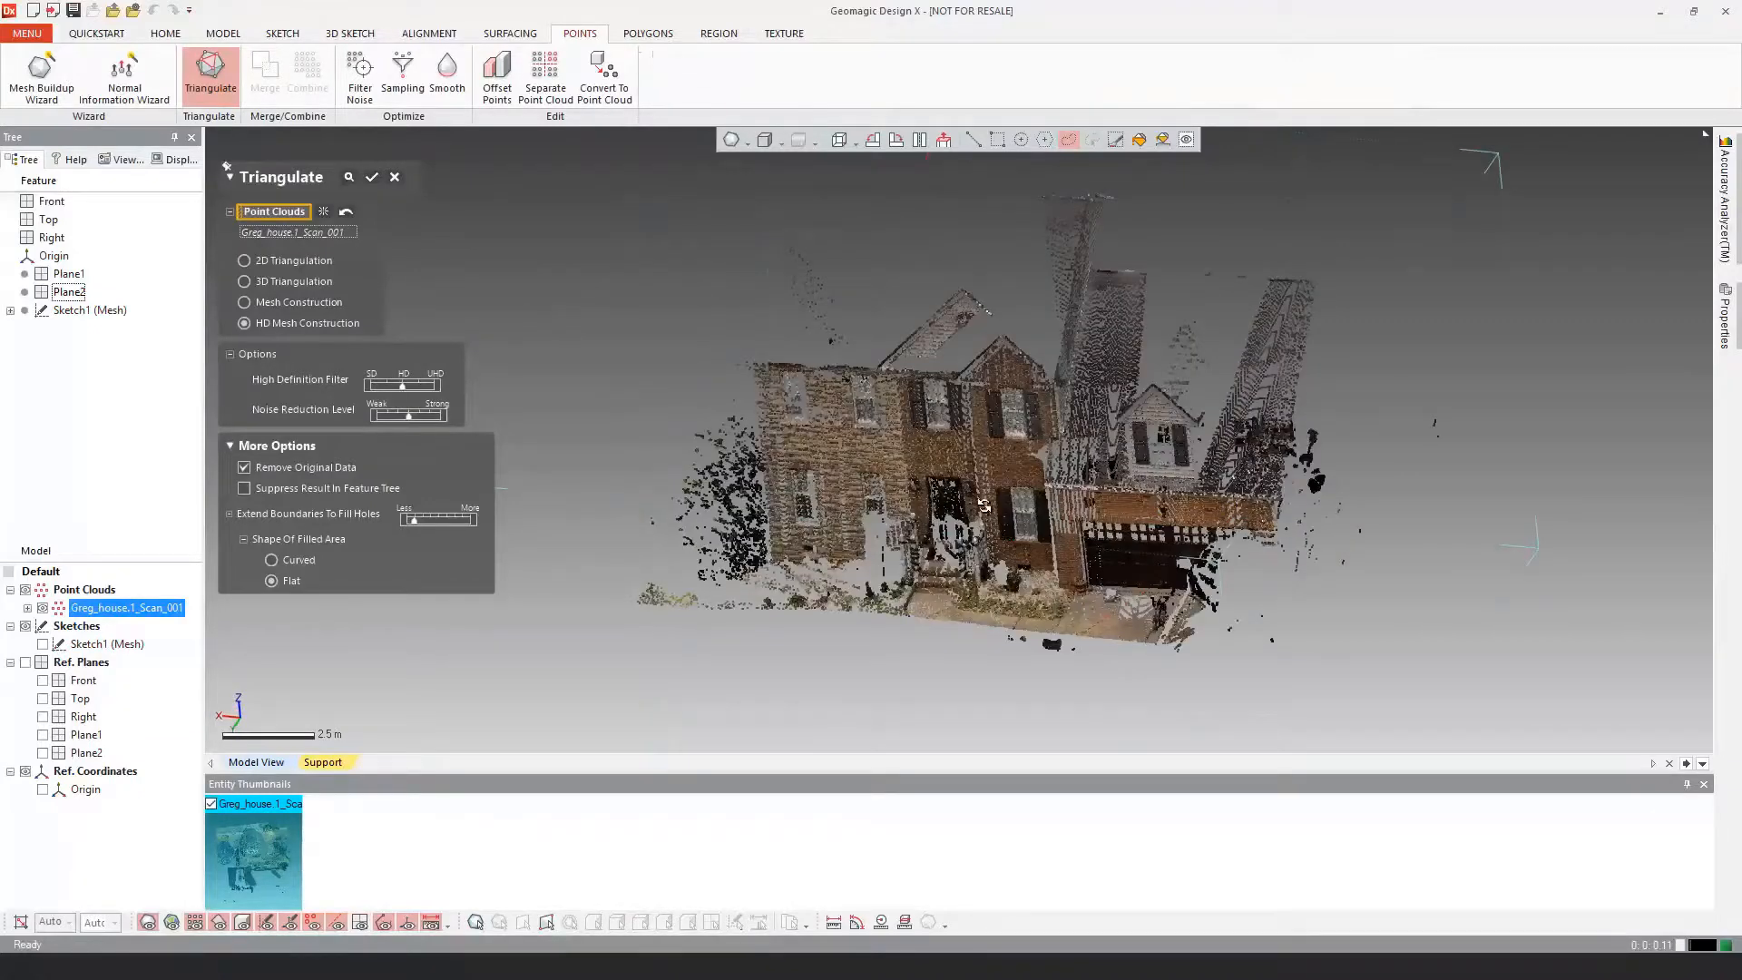
{"action": "scroll", "coordinate": [984, 505], "scroll_direction": "up", "scroll_amount": 2}
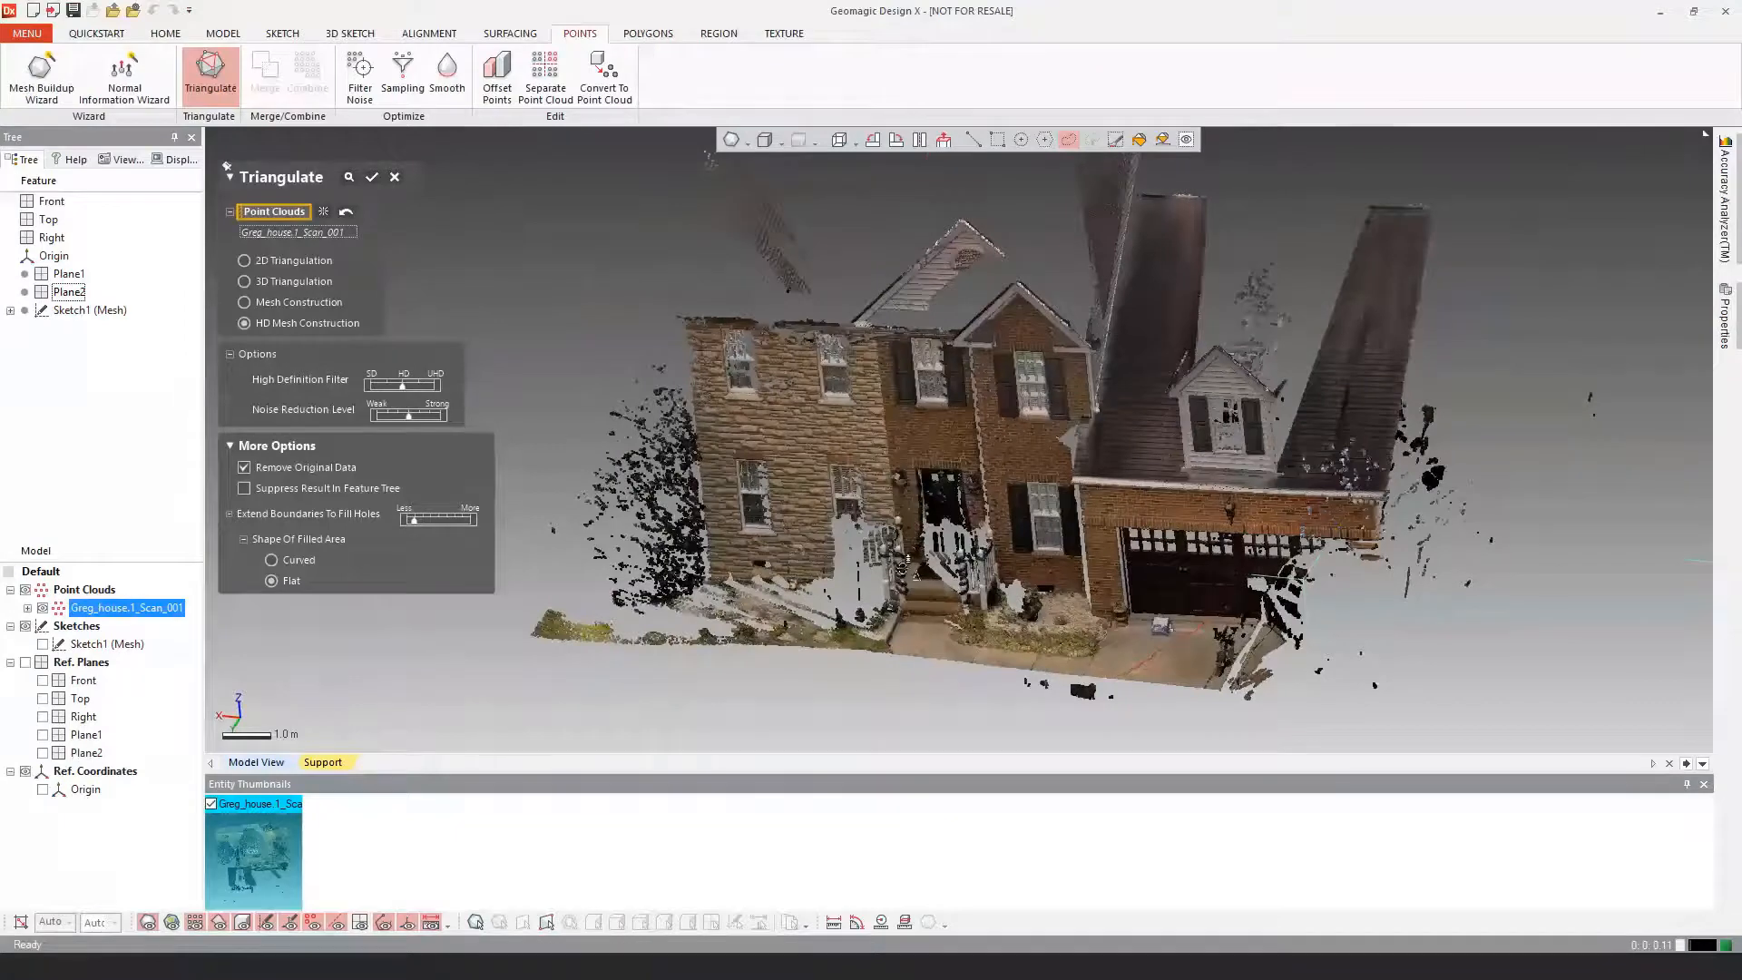
{"action": "right_click_drag", "start_coordinate": [902, 564], "coordinate": [1006, 441]}
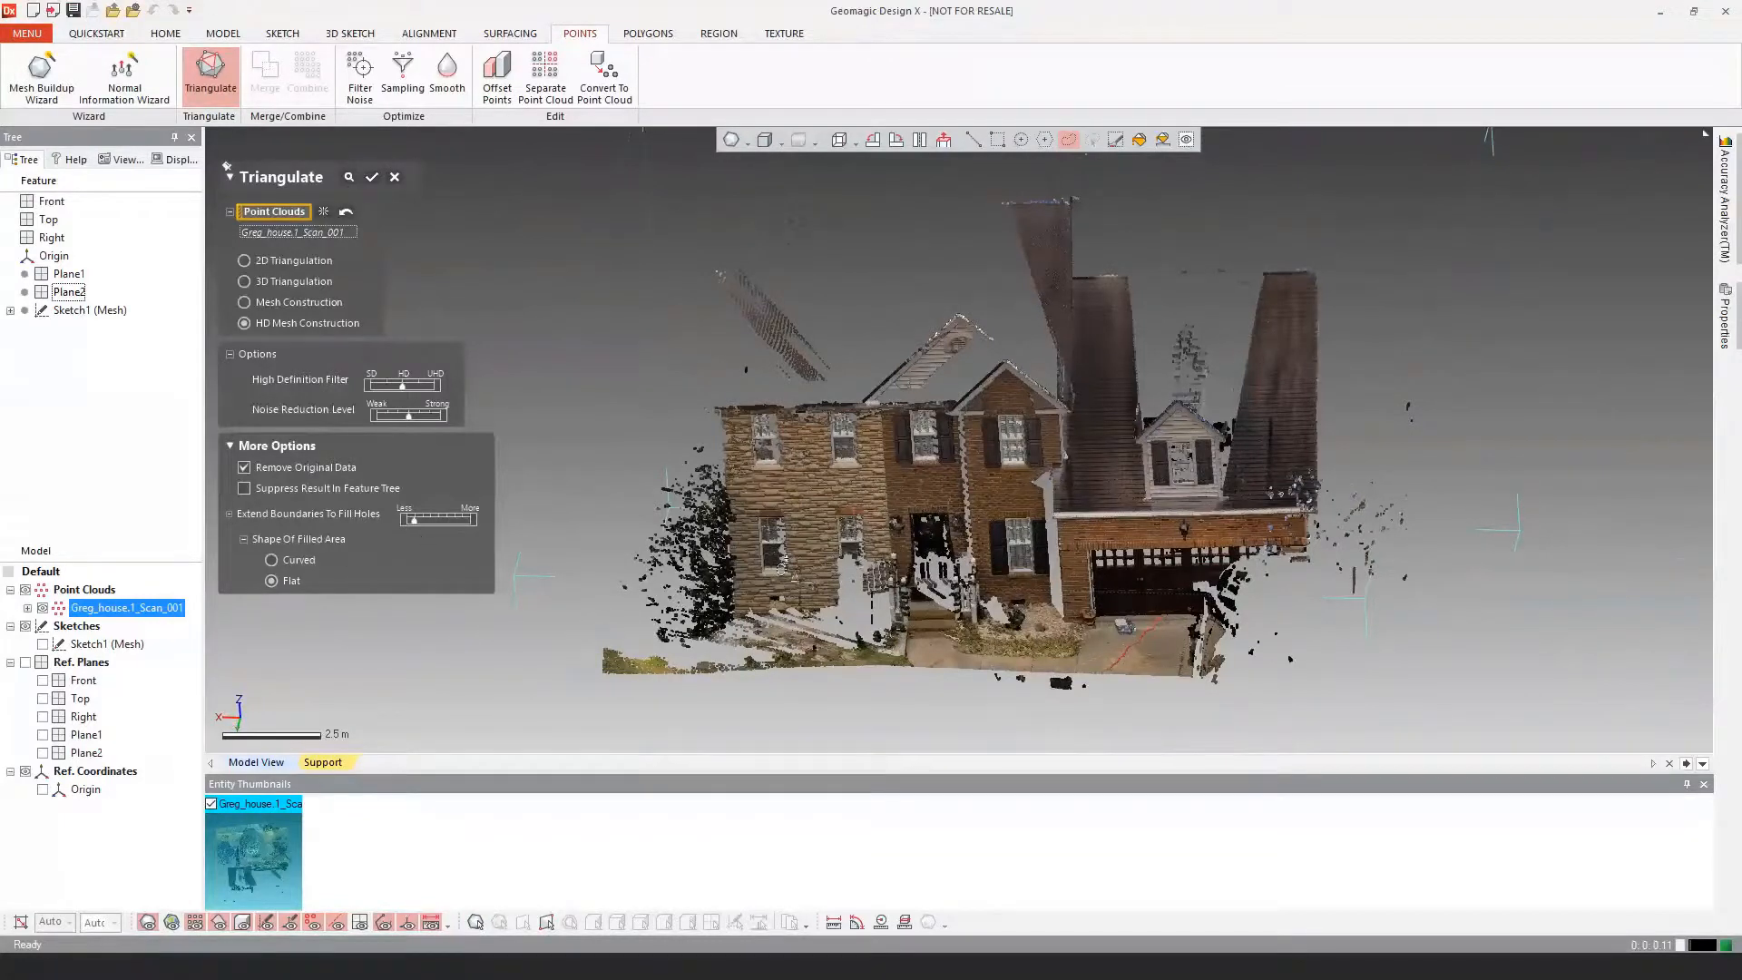
{"action": "left_click", "coordinate": [349, 178]}
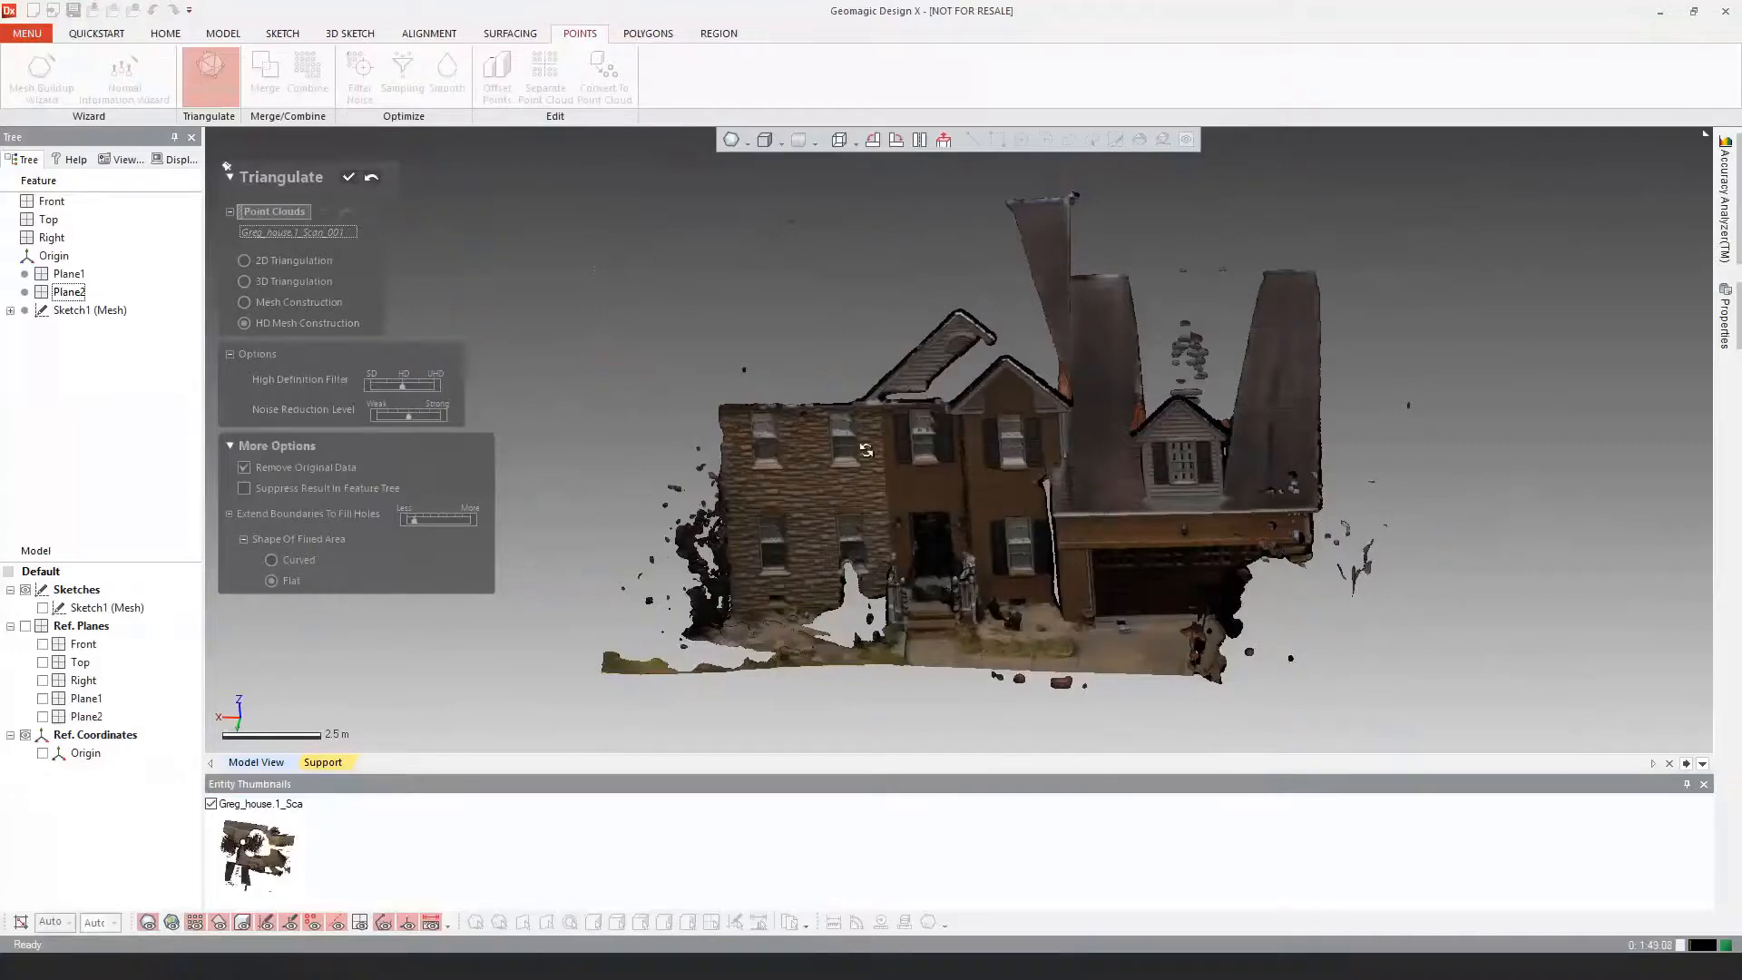
Step: Examine the previewed house mesh up close, from the front and from the garage side
{"action": "right_click_drag", "start_coordinate": [865, 450], "coordinate": [953, 578]}
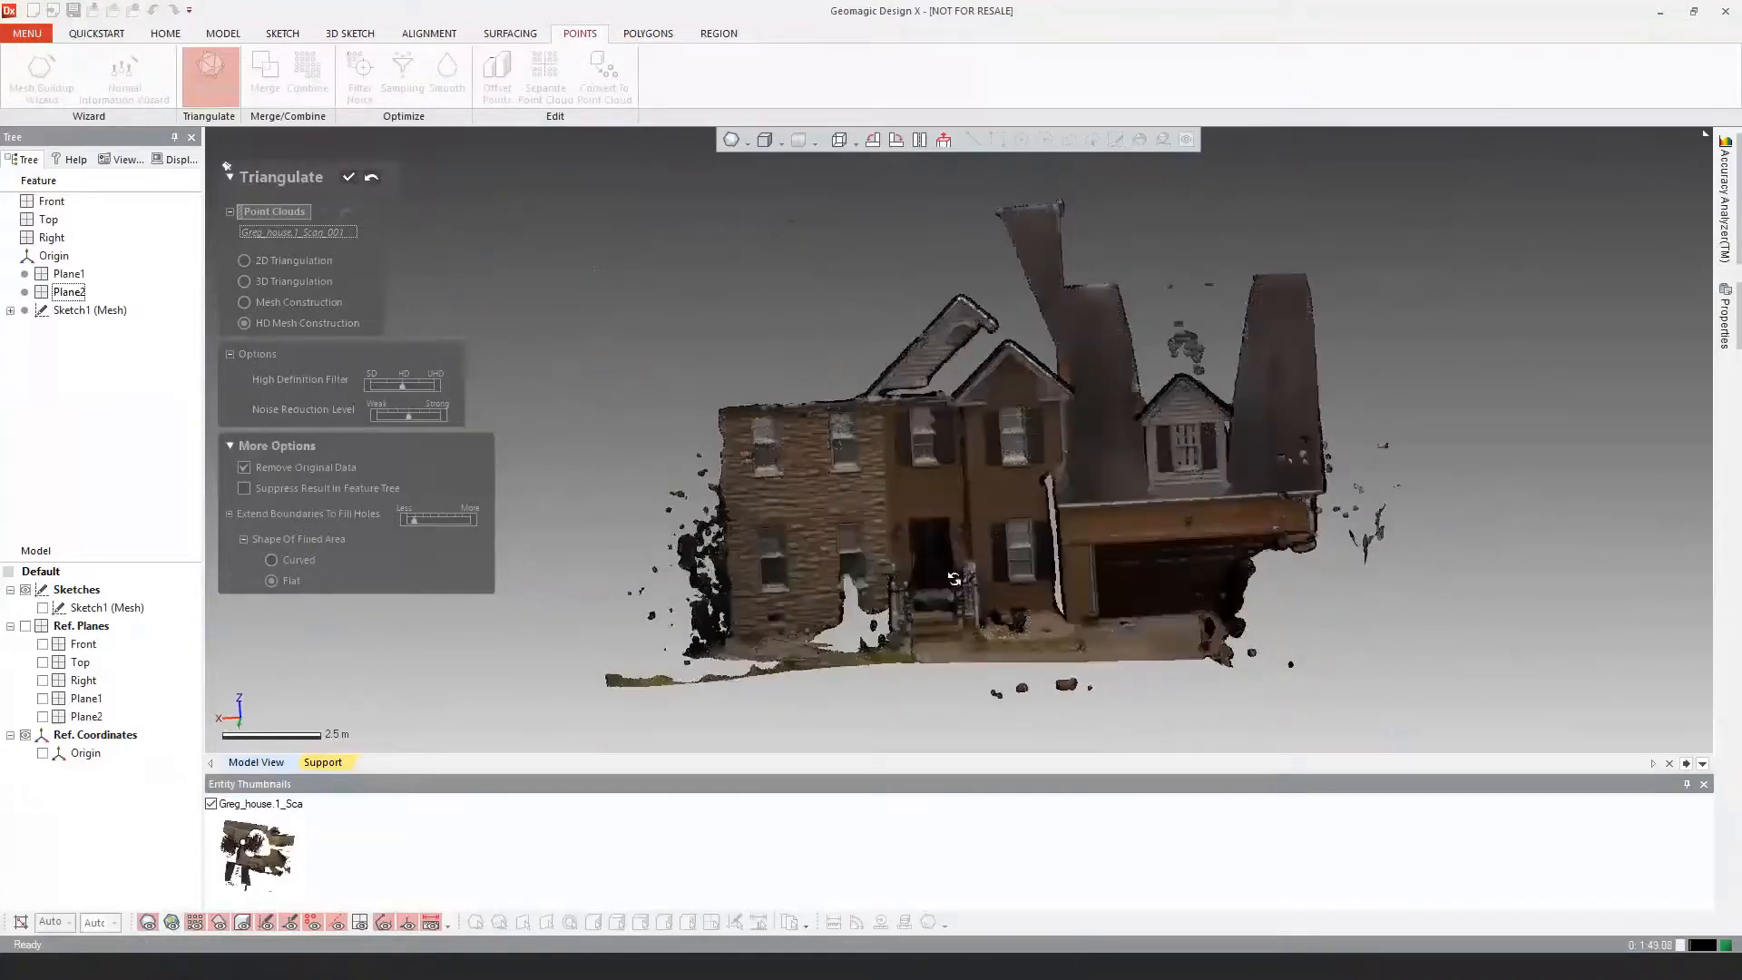
{"action": "scroll", "coordinate": [954, 578], "scroll_direction": "up", "scroll_amount": 3}
{"action": "right_click_drag", "start_coordinate": [893, 628], "coordinate": [829, 499]}
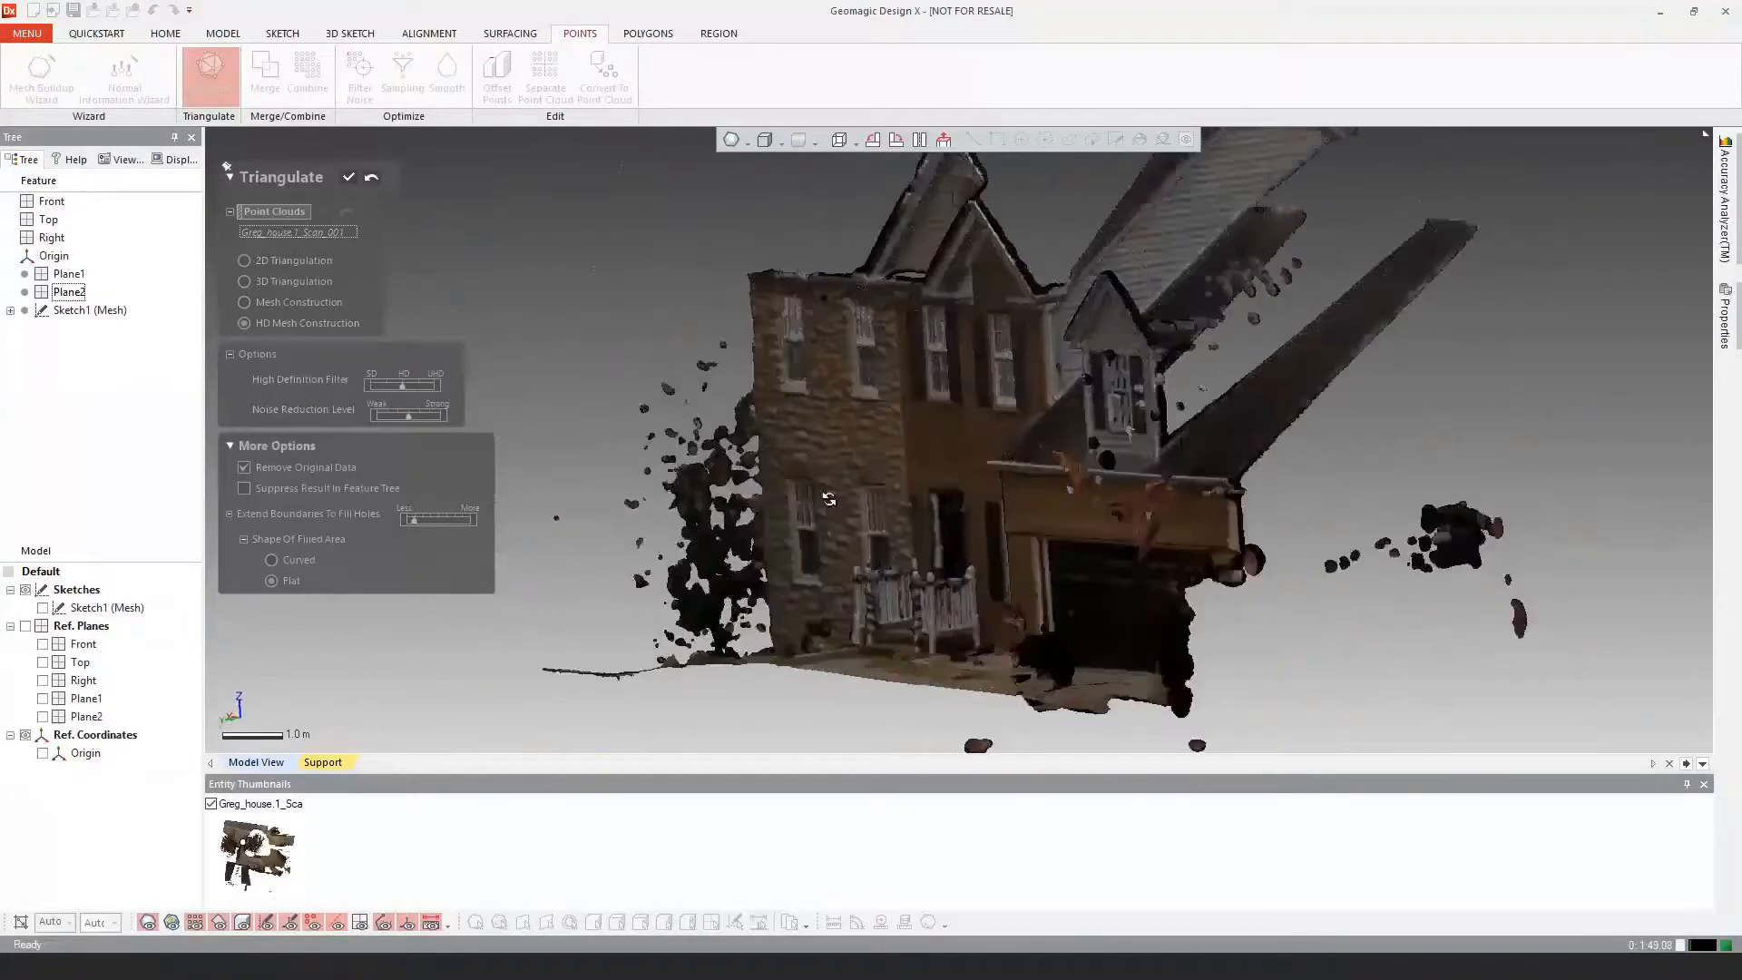
{"action": "right_click_drag", "start_coordinate": [876, 585], "coordinate": [1163, 426]}
{"action": "scroll", "coordinate": [1163, 426], "scroll_direction": "down", "scroll_amount": 3}
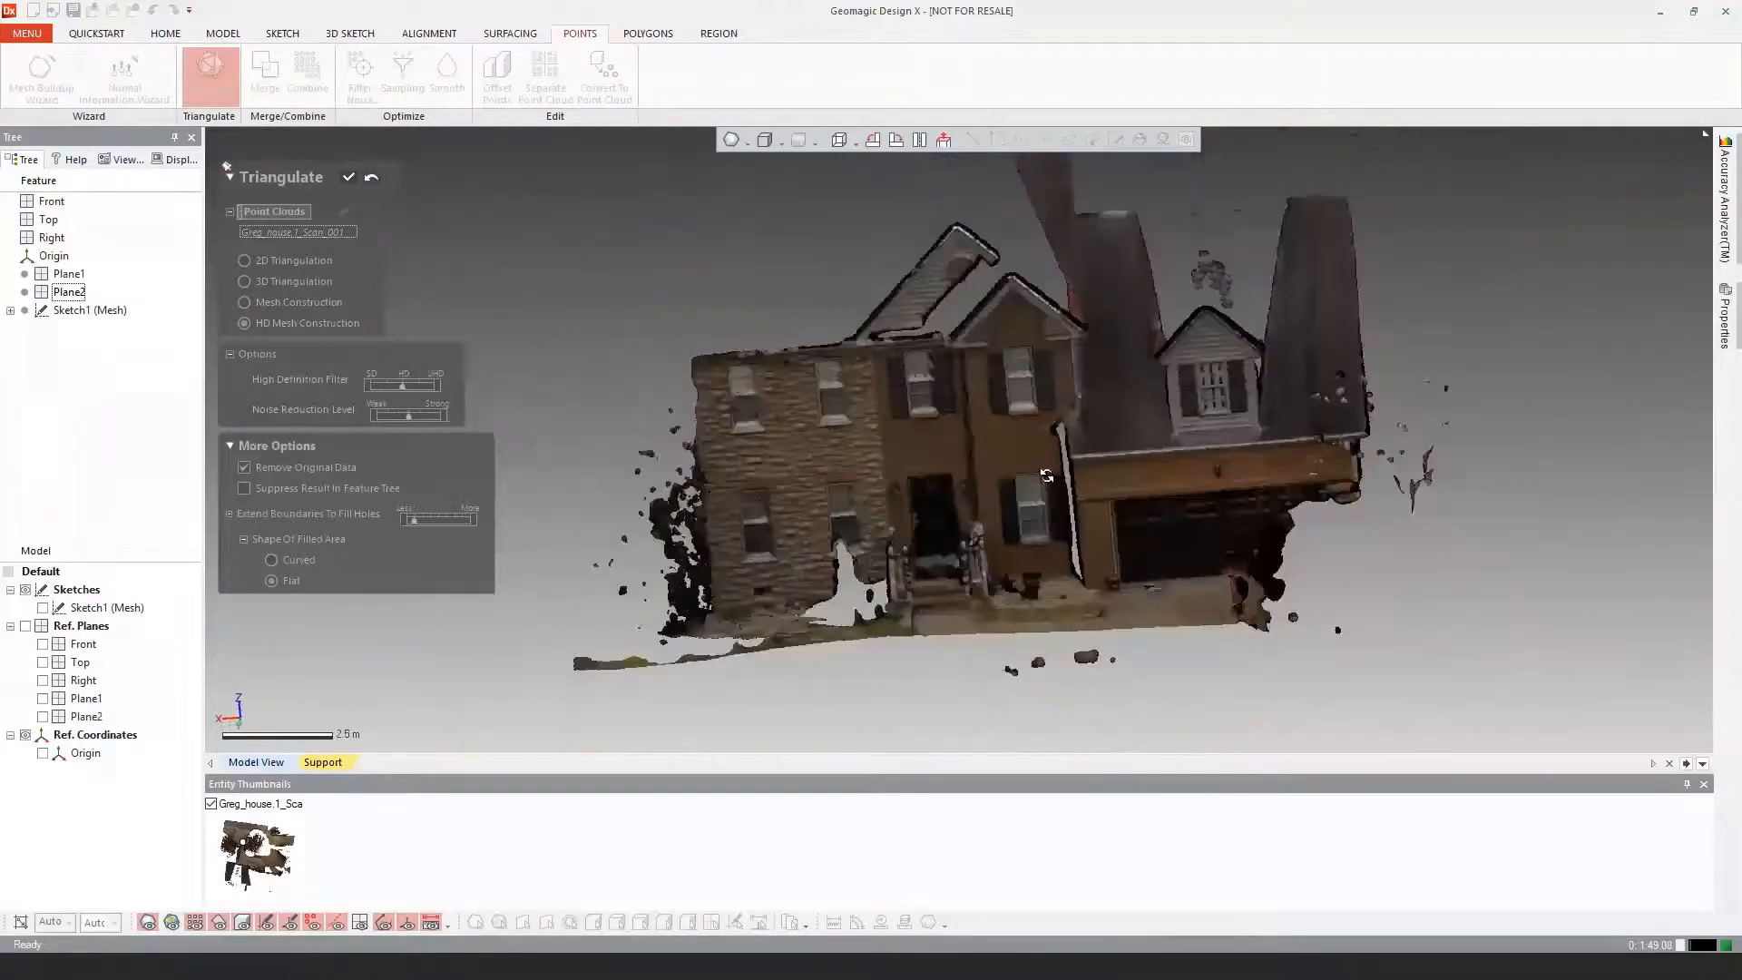
Step: Accept the HD mesh triangulation of the house, inspect the mesh from the front, and undo it to restore the point cloud
{"action": "mouse_move", "coordinate": [1043, 474]}
{"action": "right_mouse_down"}
{"action": "mouse_move", "coordinate": [821, 496]}
{"action": "mouse_move", "coordinate": [674, 714]}
{"action": "mouse_move", "coordinate": [473, 217]}
{"action": "right_mouse_up"}
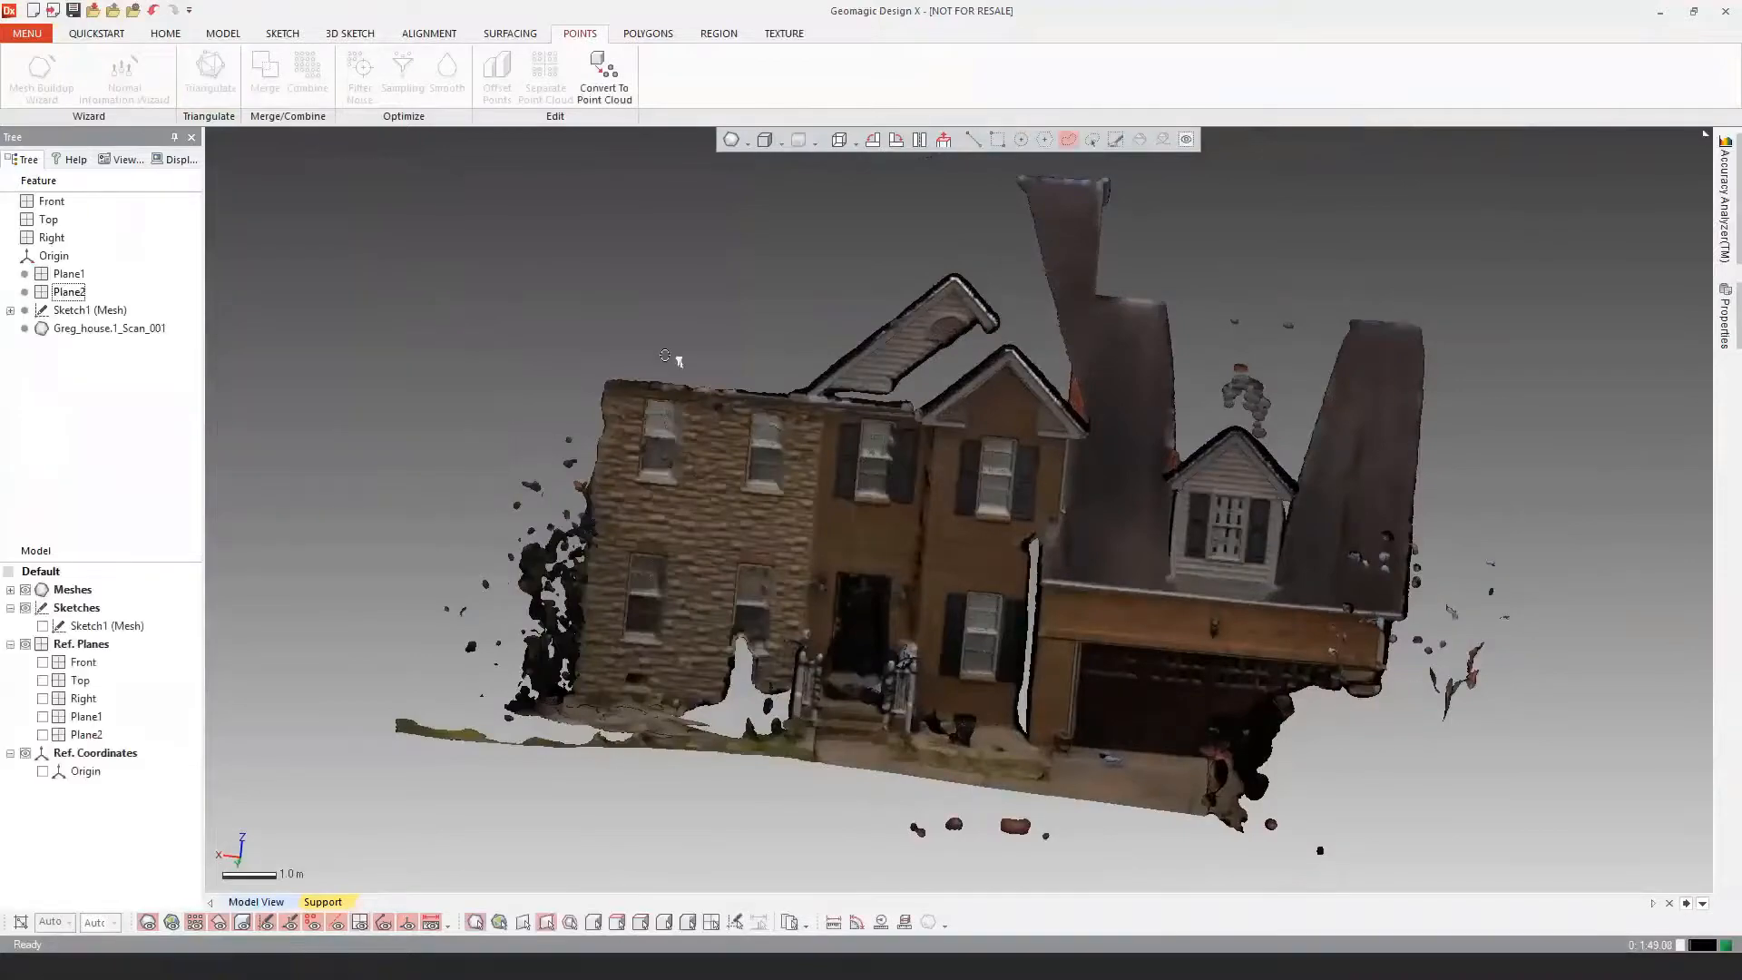
{"action": "mouse_move", "coordinate": [676, 390]}
{"action": "right_mouse_down"}
{"action": "mouse_move", "coordinate": [971, 490]}
{"action": "mouse_move", "coordinate": [979, 537]}
{"action": "mouse_move", "coordinate": [923, 597]}
{"action": "mouse_move", "coordinate": [972, 547]}
{"action": "mouse_move", "coordinate": [885, 536]}
{"action": "right_mouse_up"}
{"action": "scroll", "coordinate": [922, 597], "scroll_direction": "down", "scroll_amount": 3}
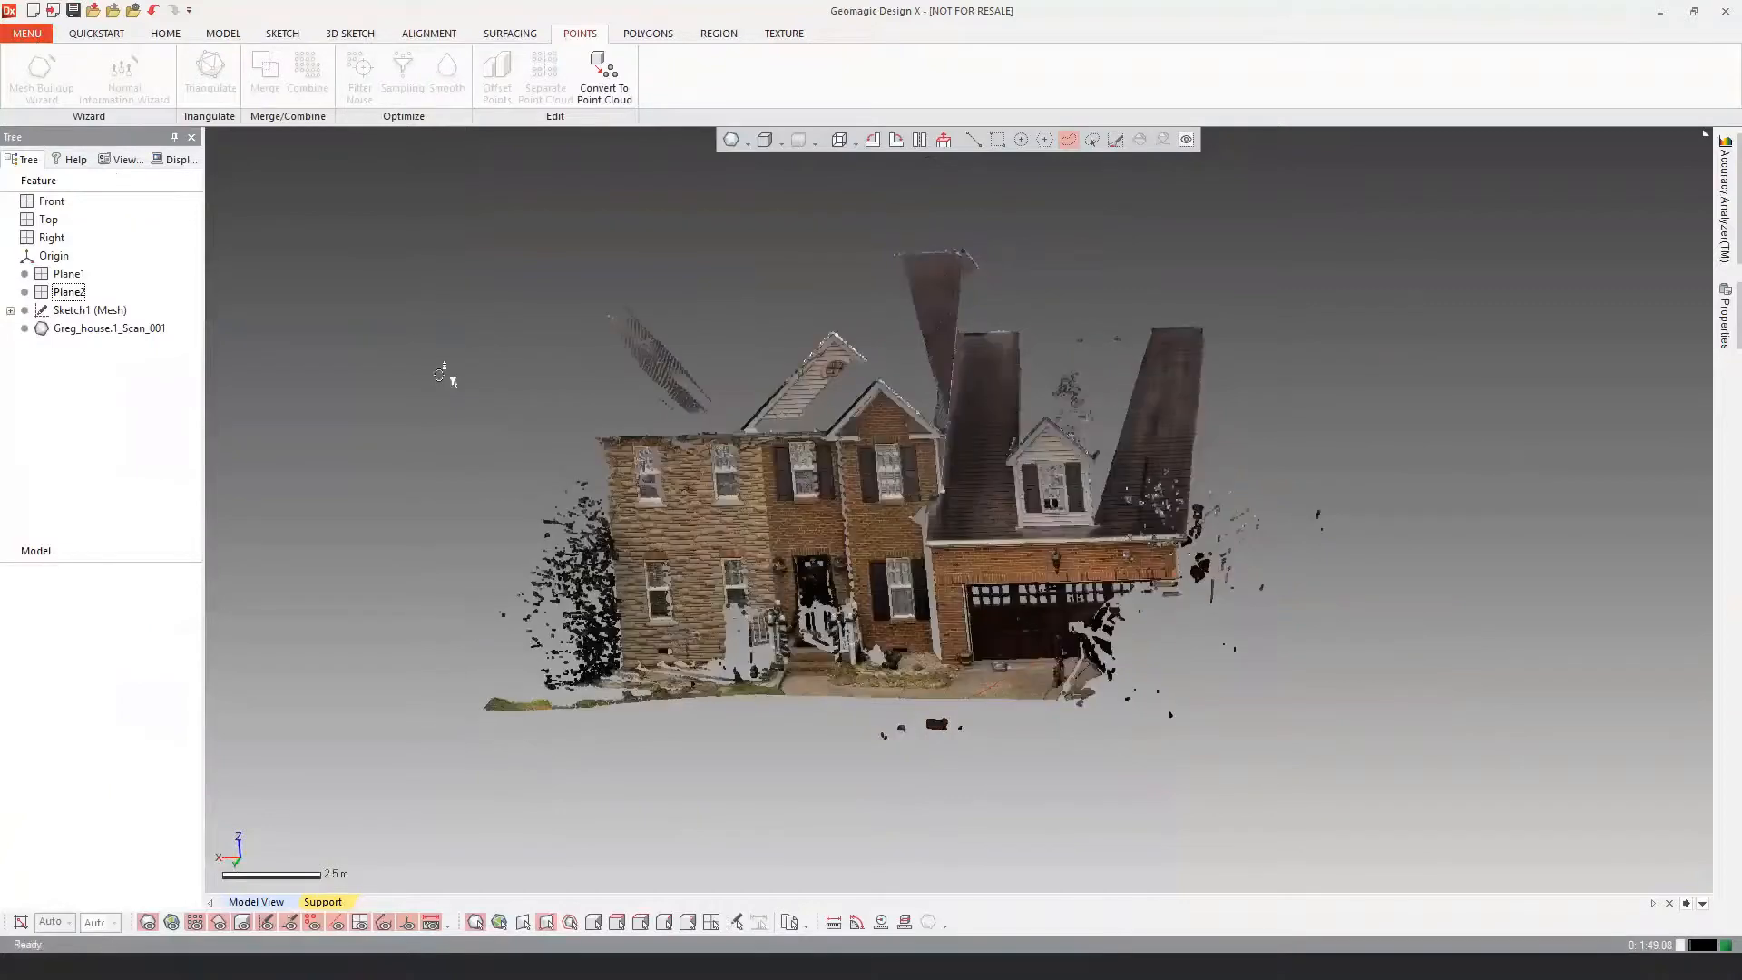
Step: Set up a new triangulation of the house point cloud using 2D Triangulation with Spherical projection and Remove Original Data on
{"action": "left_click", "coordinate": [210, 73]}
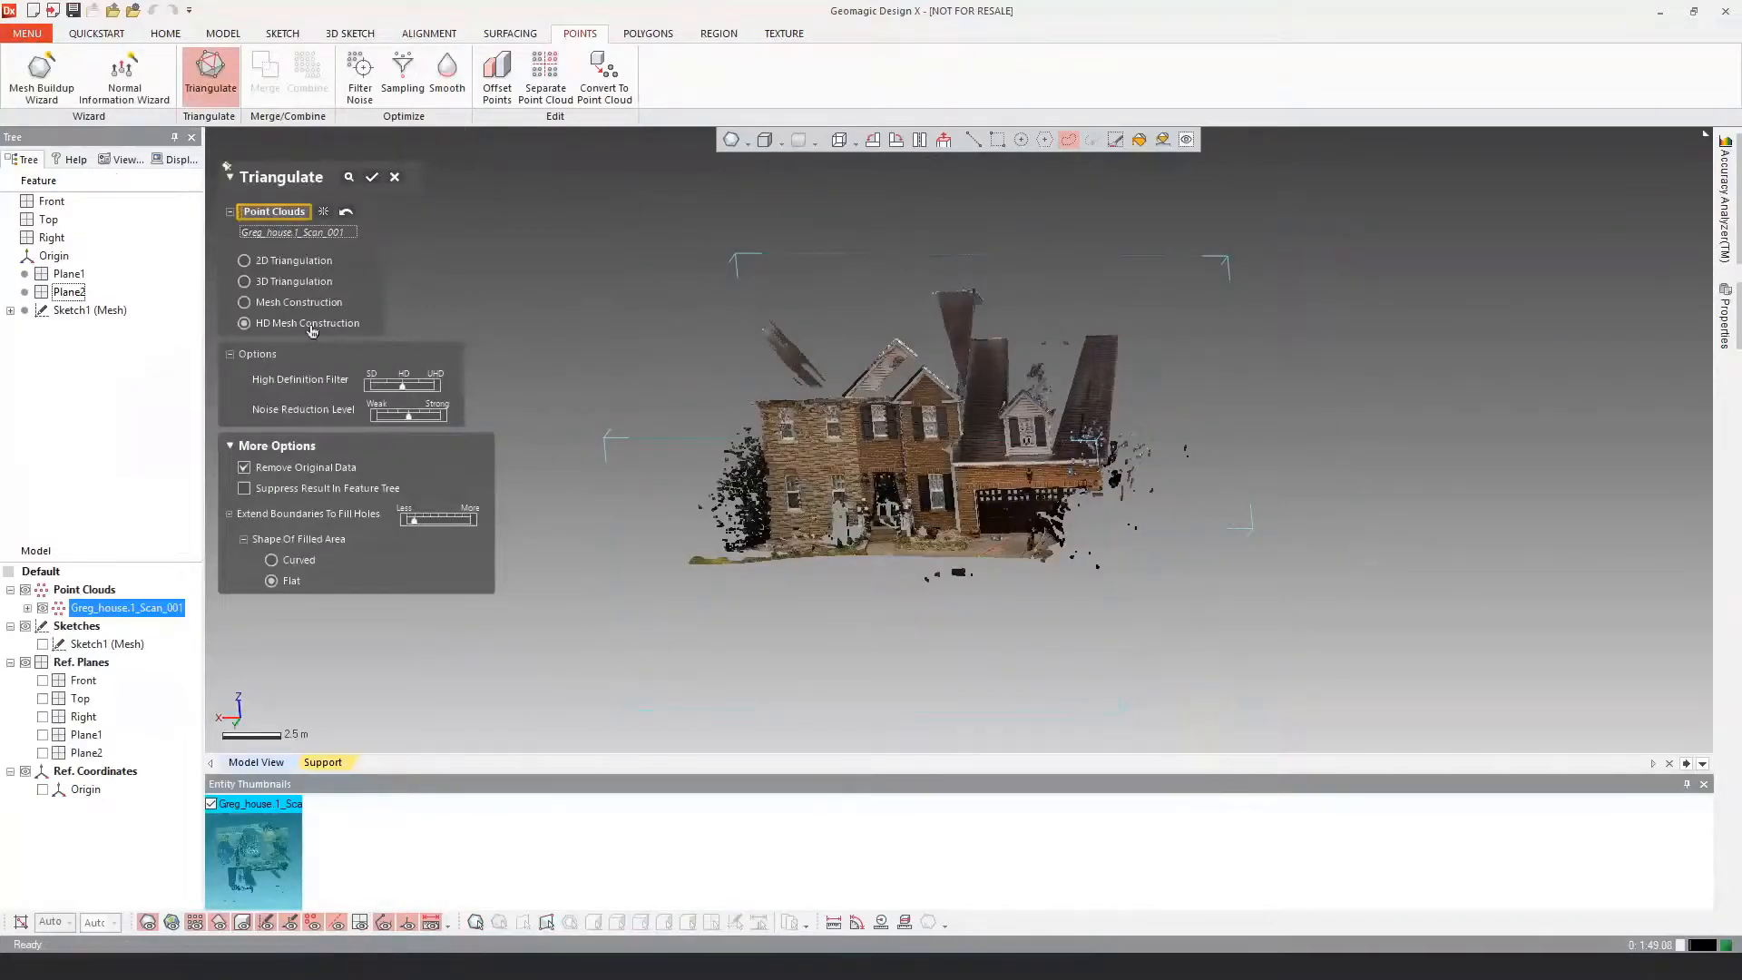
{"action": "middle_click_drag", "start_coordinate": [714, 356], "coordinate": [738, 442]}
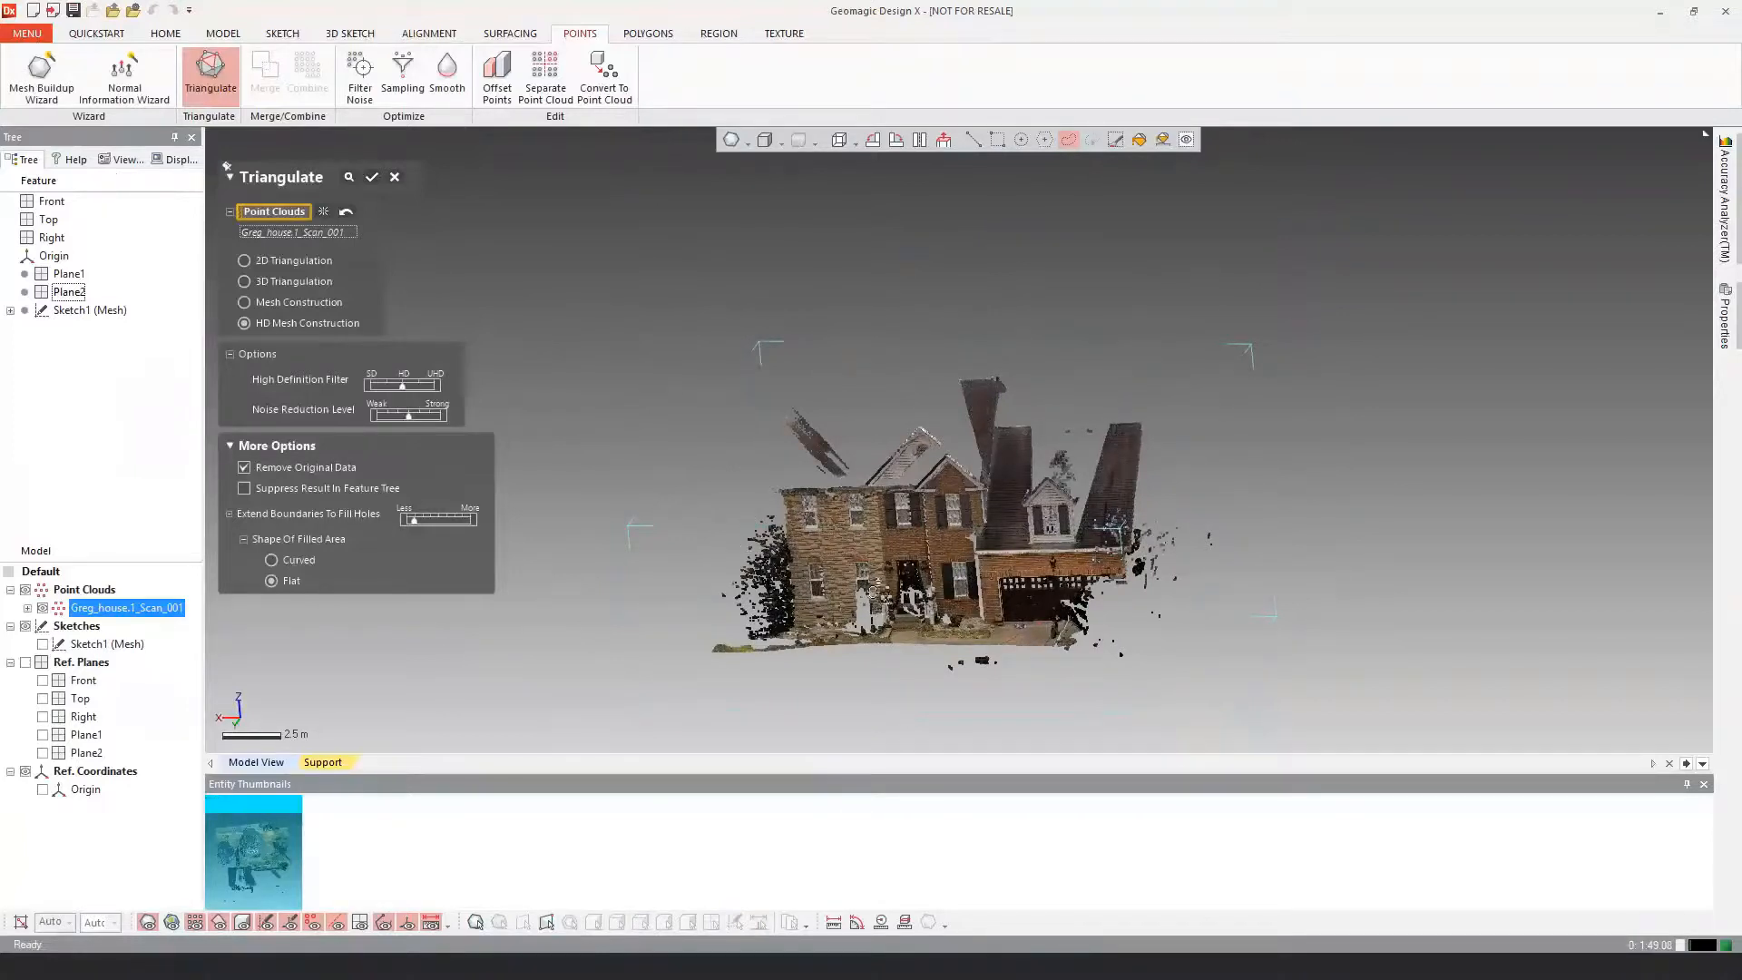
{"action": "right_click_drag", "start_coordinate": [1093, 479], "coordinate": [1057, 568]}
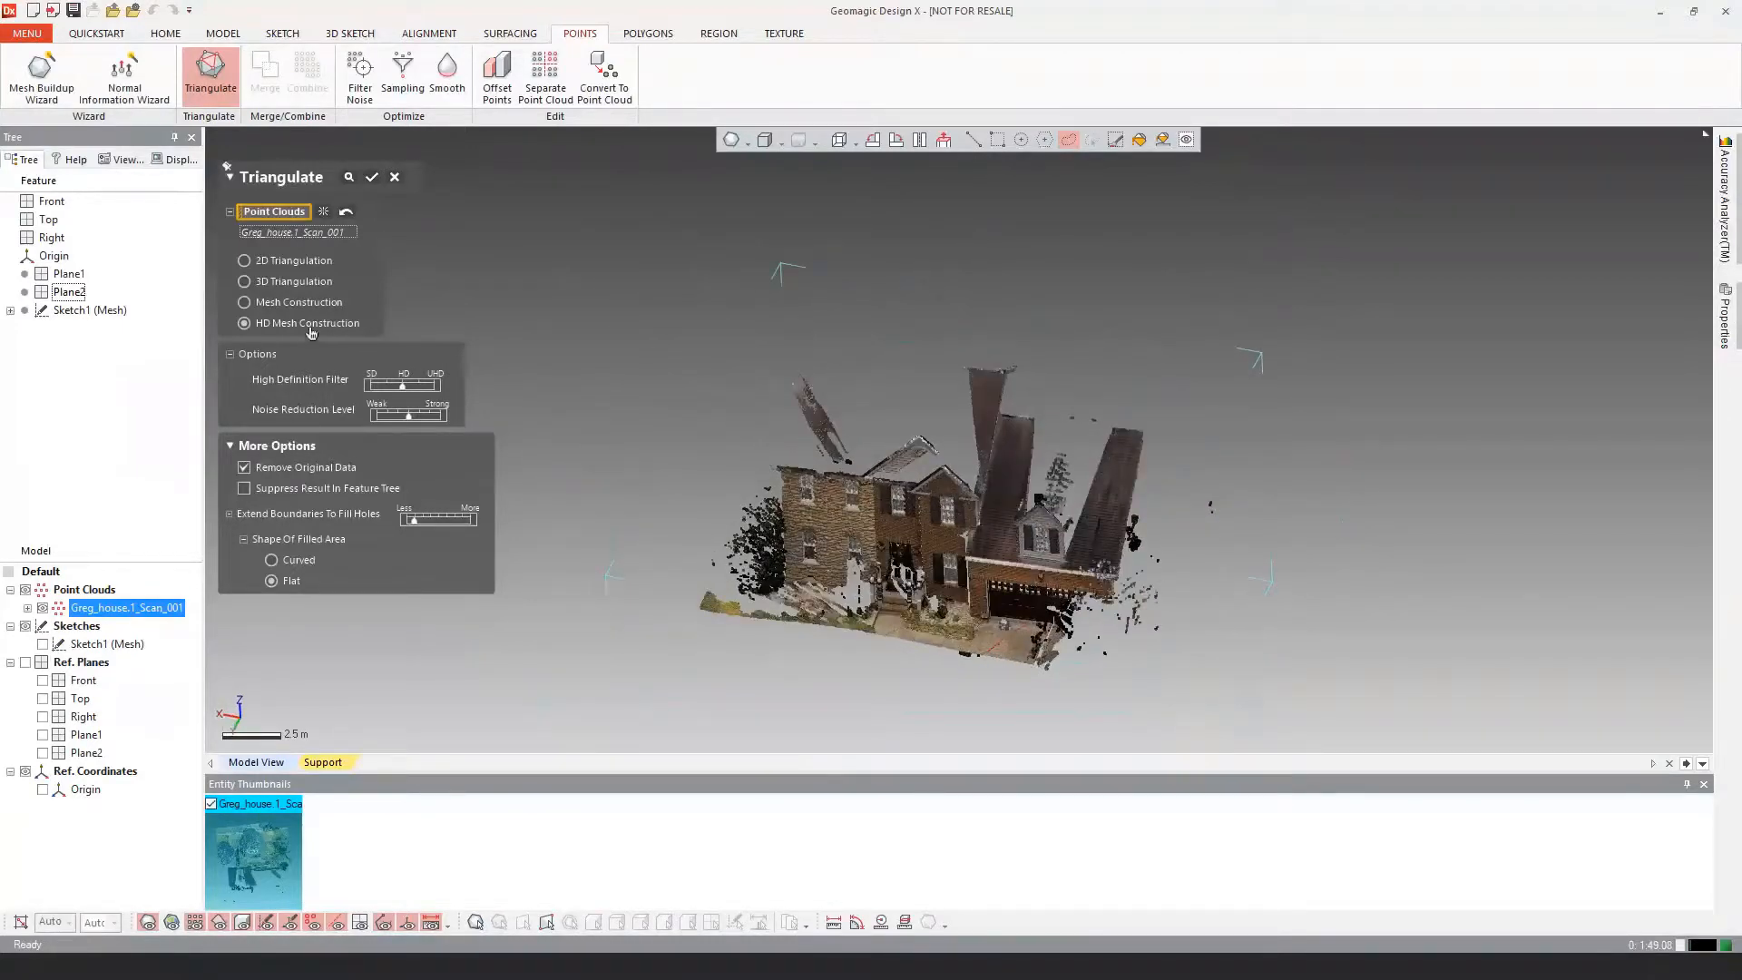
{"action": "left_click", "coordinate": [294, 262]}
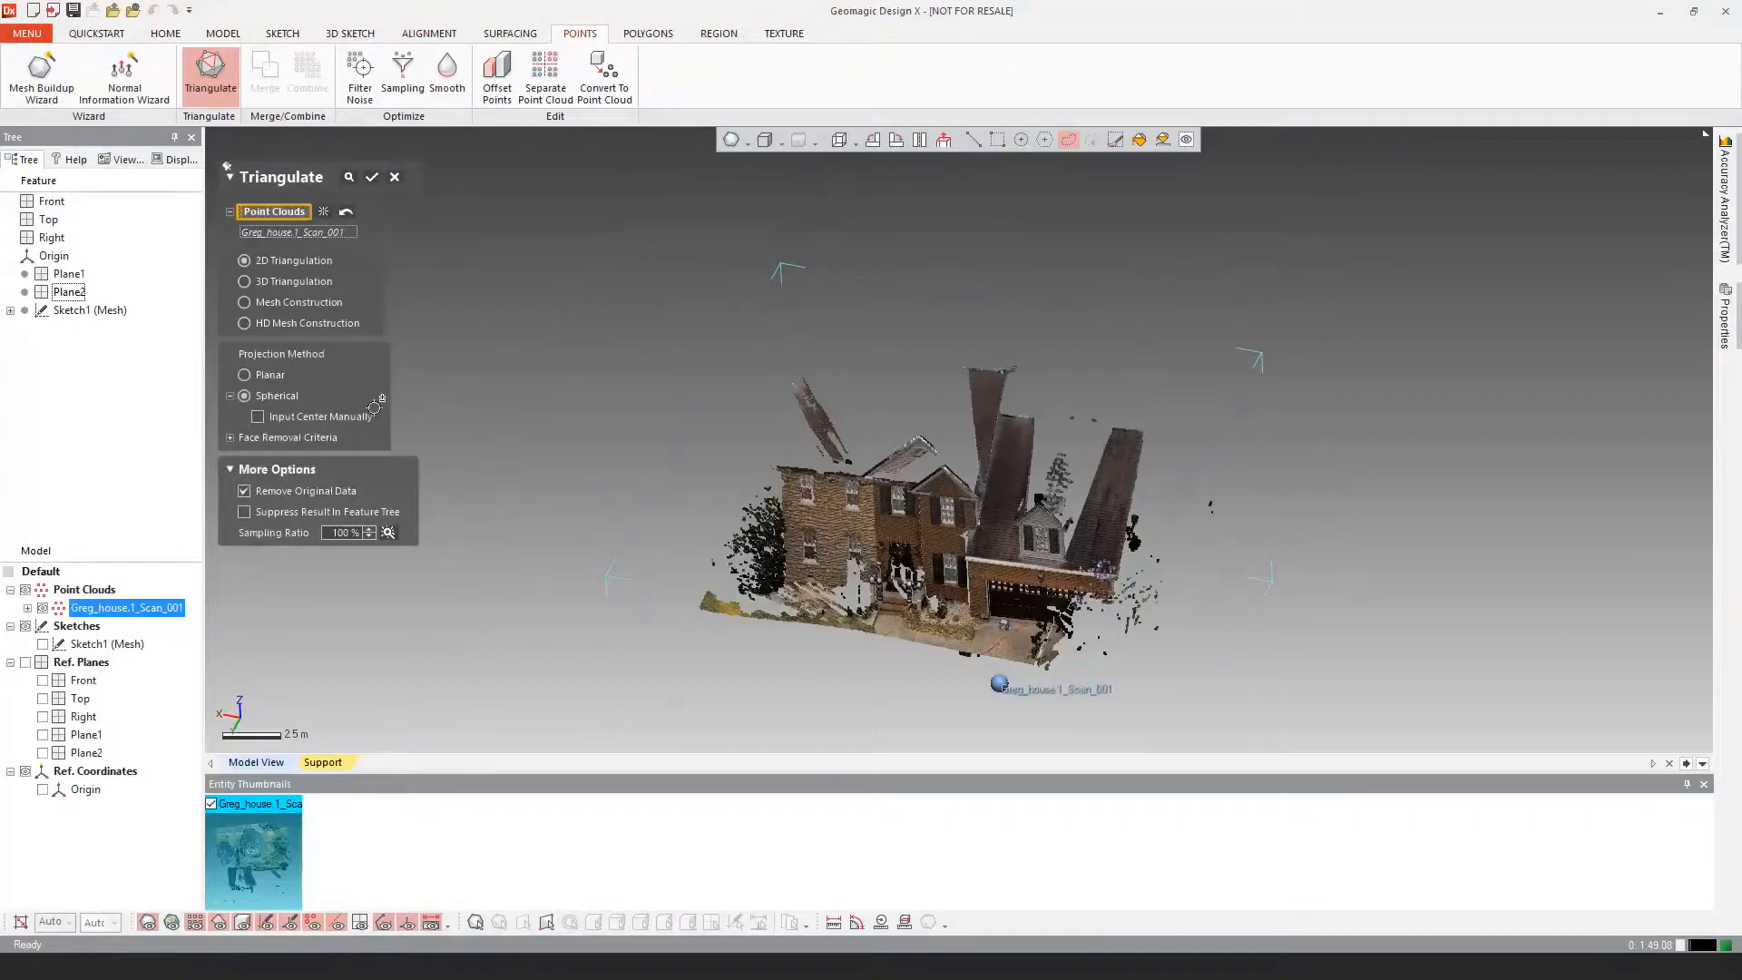
Step: Examine the house point cloud from several angles relative to the scanner position marked as the spherical projection center
{"action": "mouse_move", "coordinate": [629, 488]}
{"action": "right_mouse_down"}
{"action": "mouse_move", "coordinate": [689, 540]}
{"action": "mouse_move", "coordinate": [655, 505]}
{"action": "right_mouse_up"}
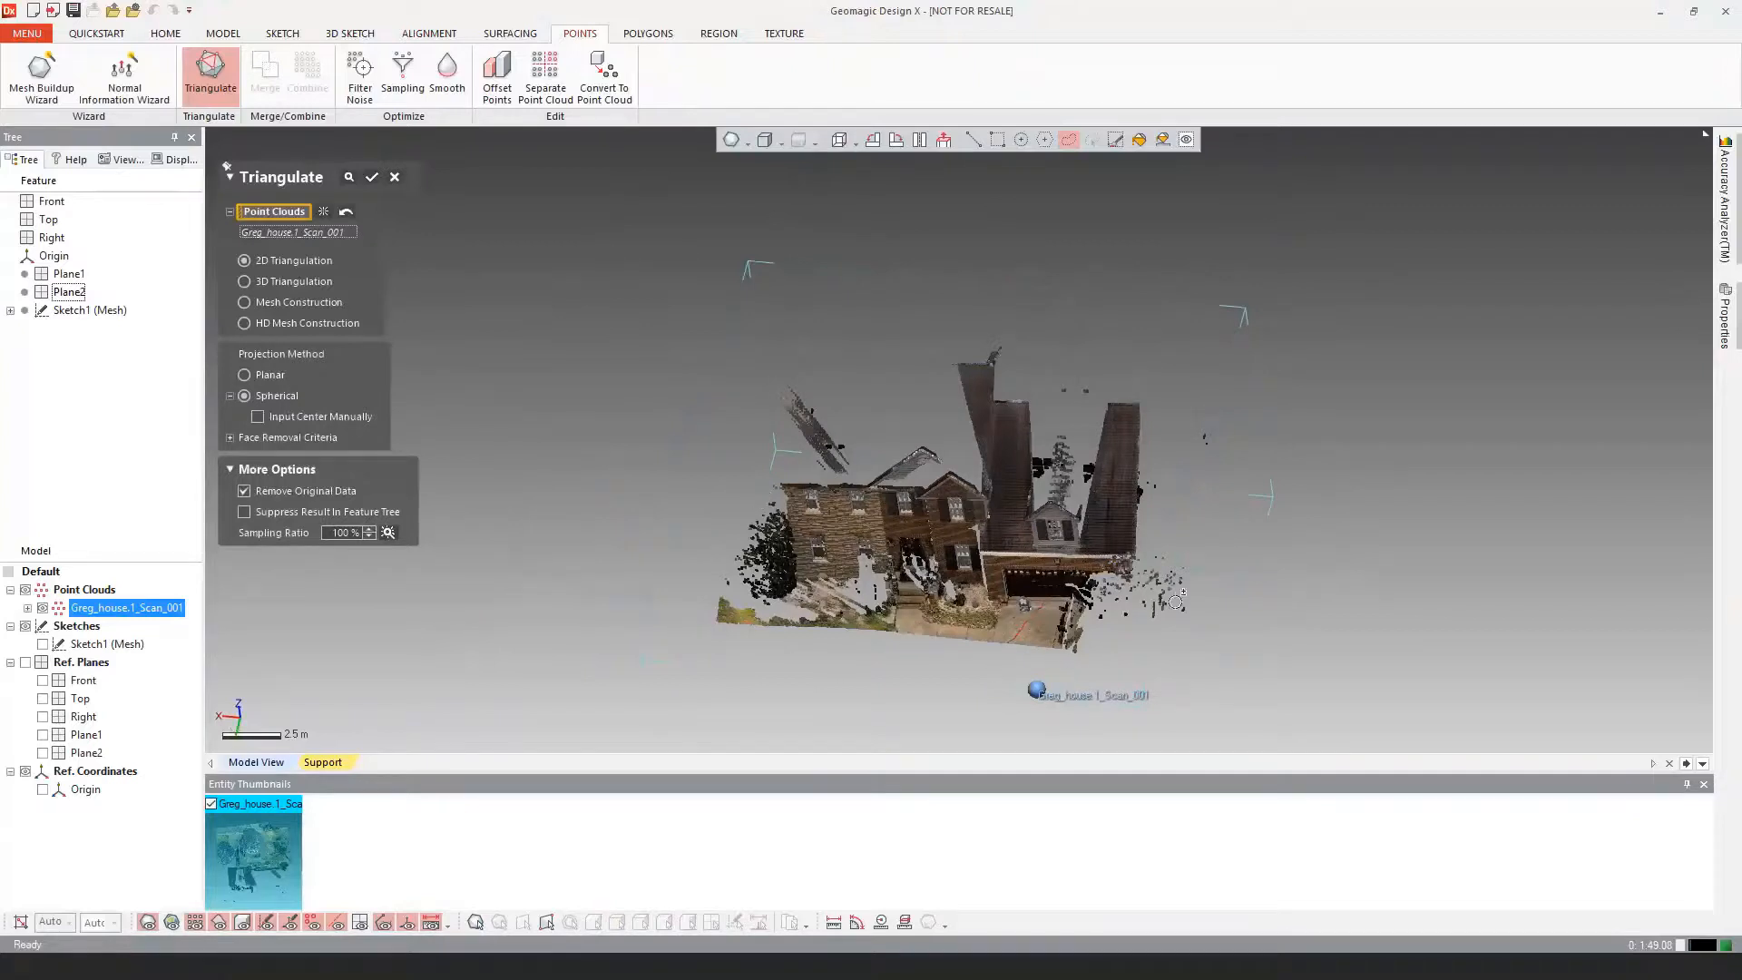
{"action": "right_click_drag", "start_coordinate": [1176, 602], "coordinate": [854, 627]}
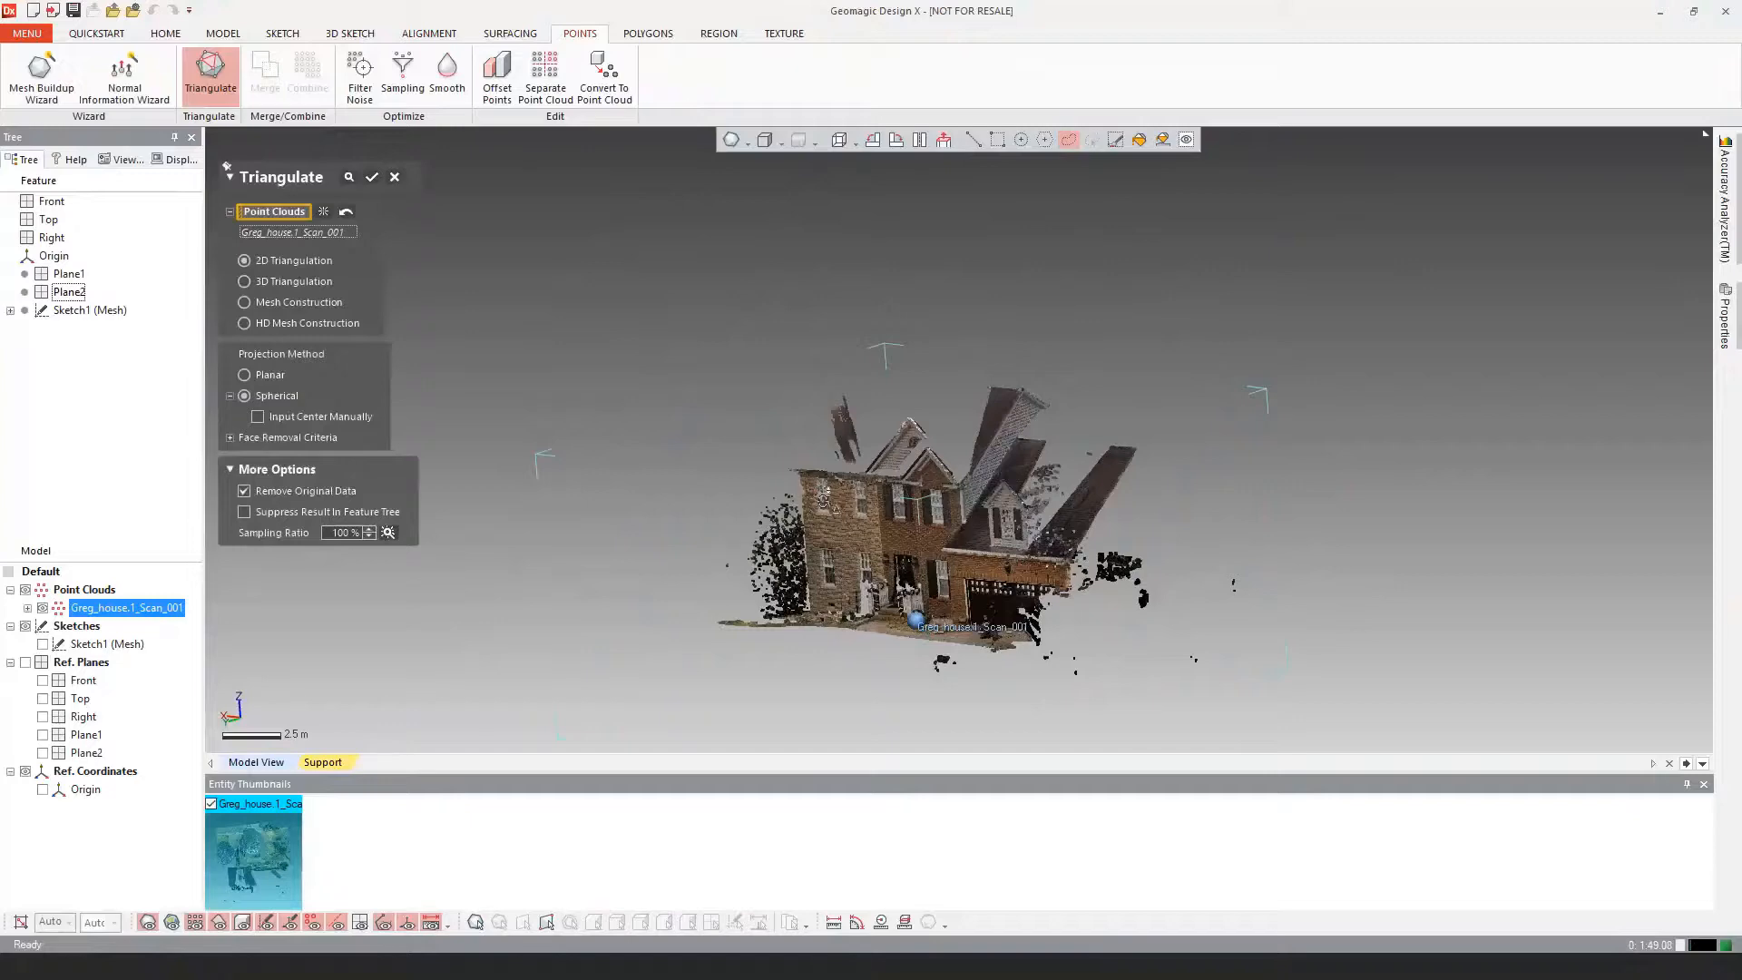
{"action": "right_click_drag", "start_coordinate": [743, 548], "coordinate": [991, 596]}
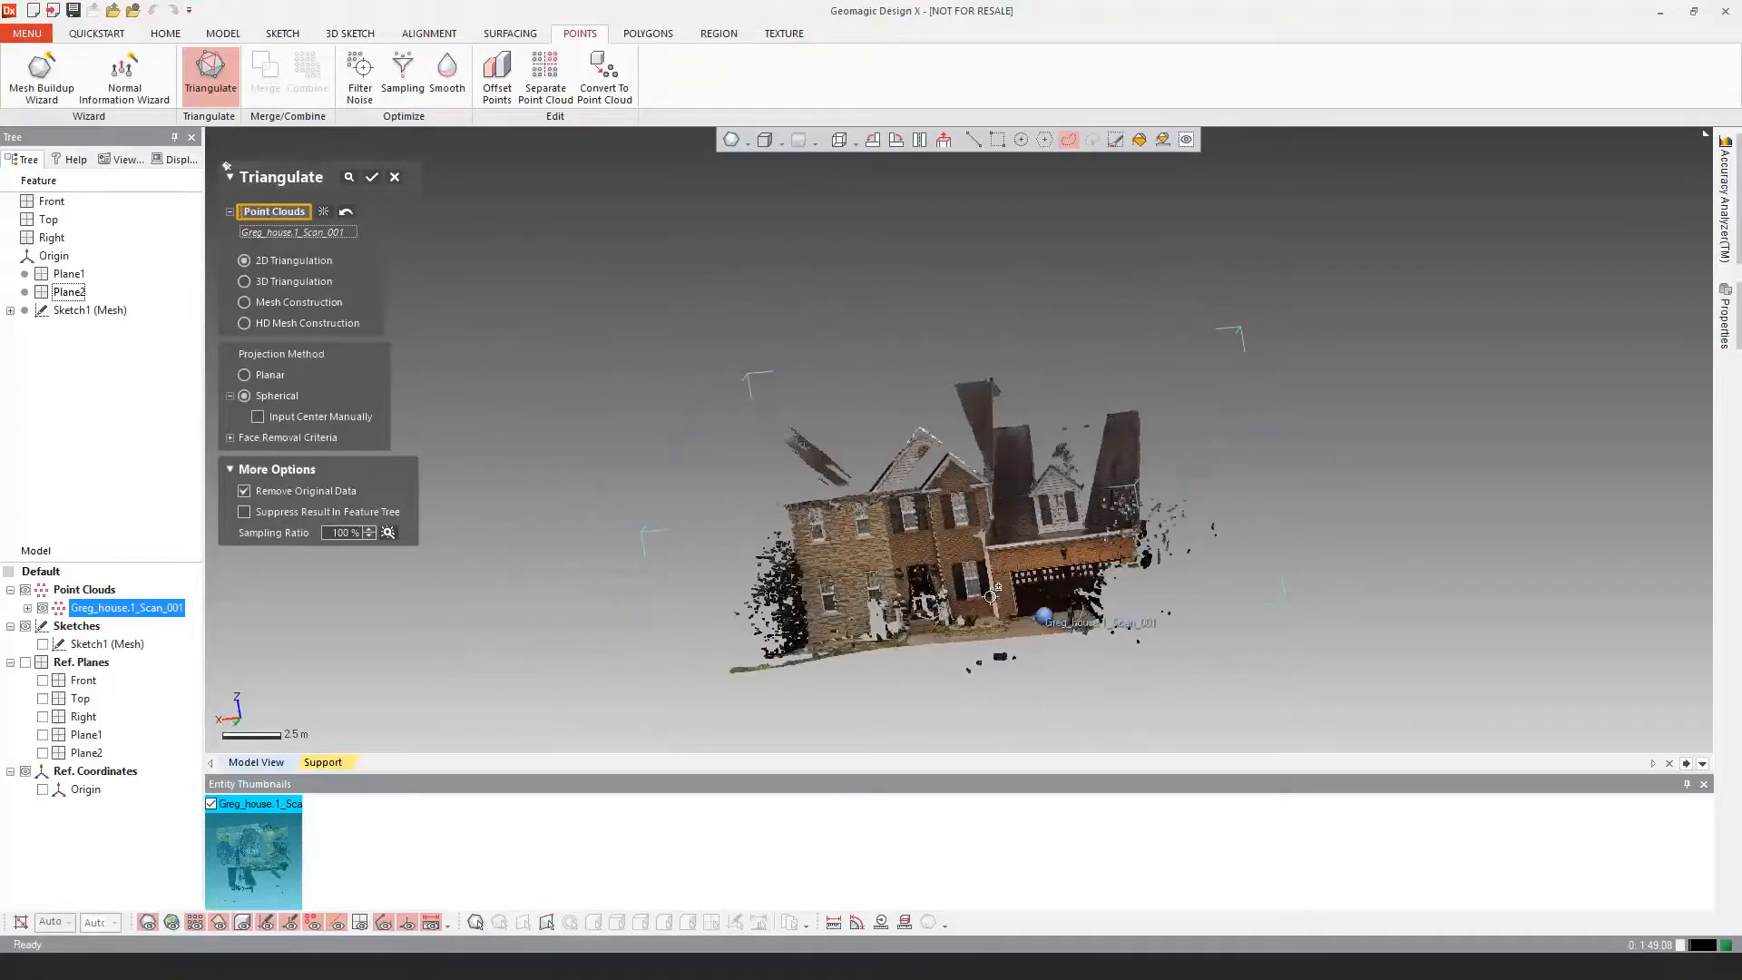
{"action": "scroll", "coordinate": [991, 596], "scroll_direction": "up", "scroll_amount": 3}
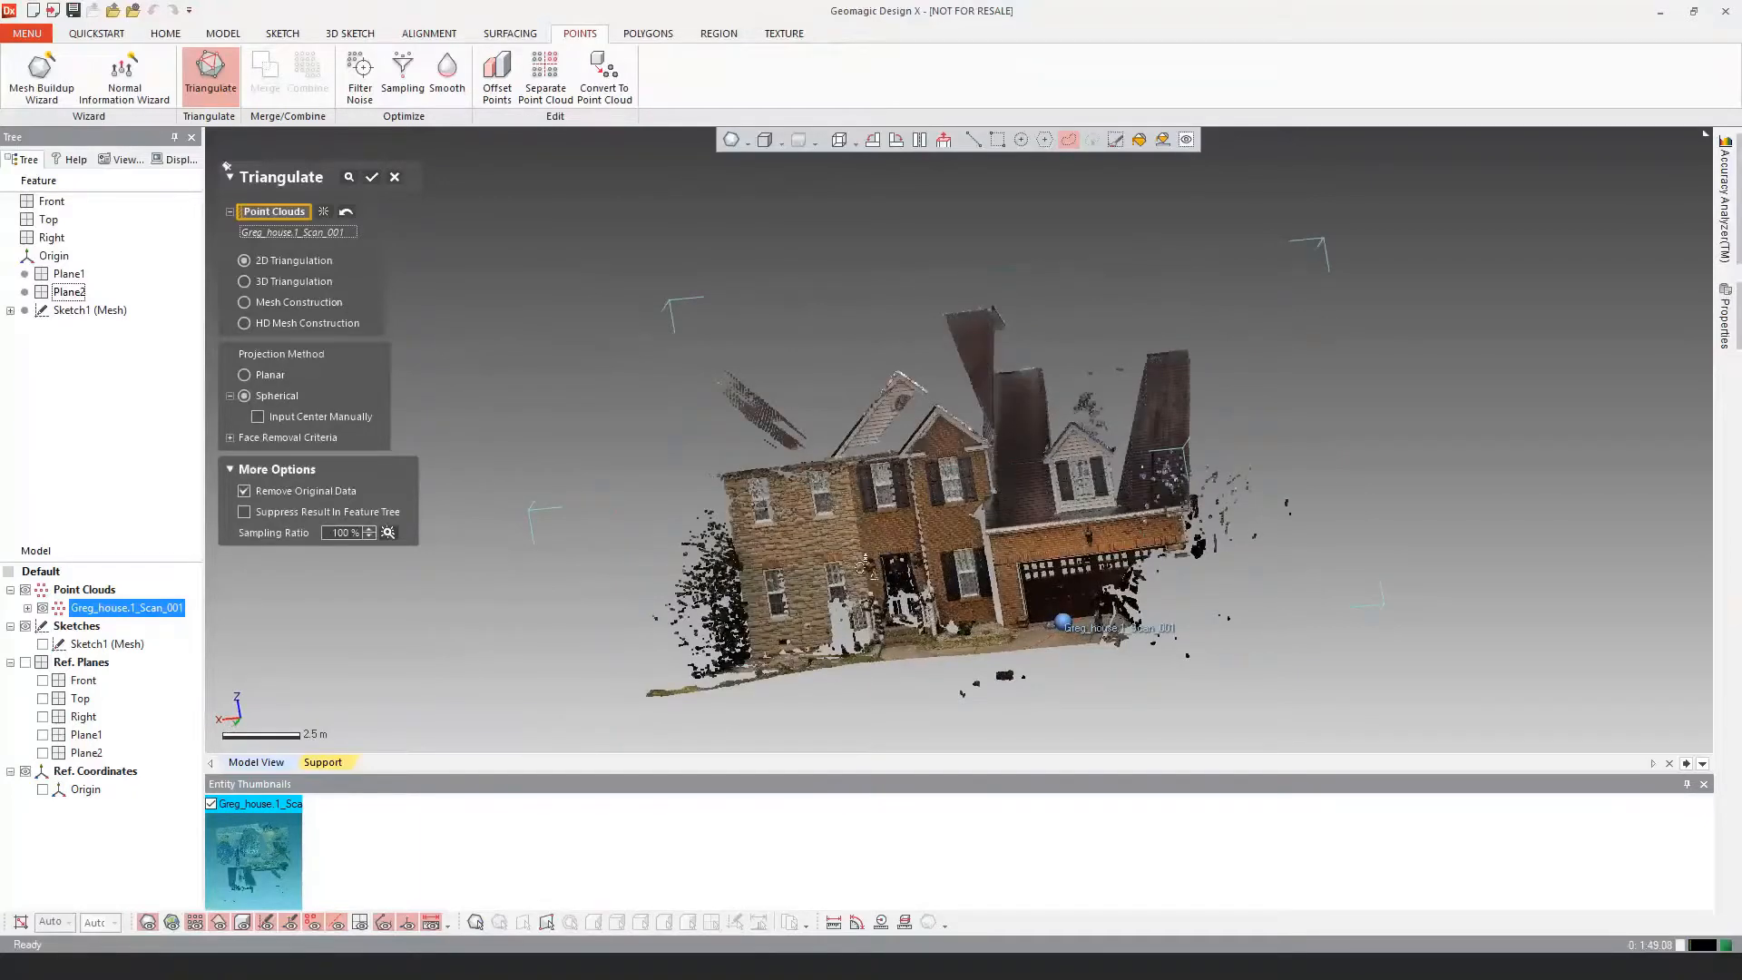
{"action": "right_click_drag", "start_coordinate": [860, 566], "coordinate": [824, 519]}
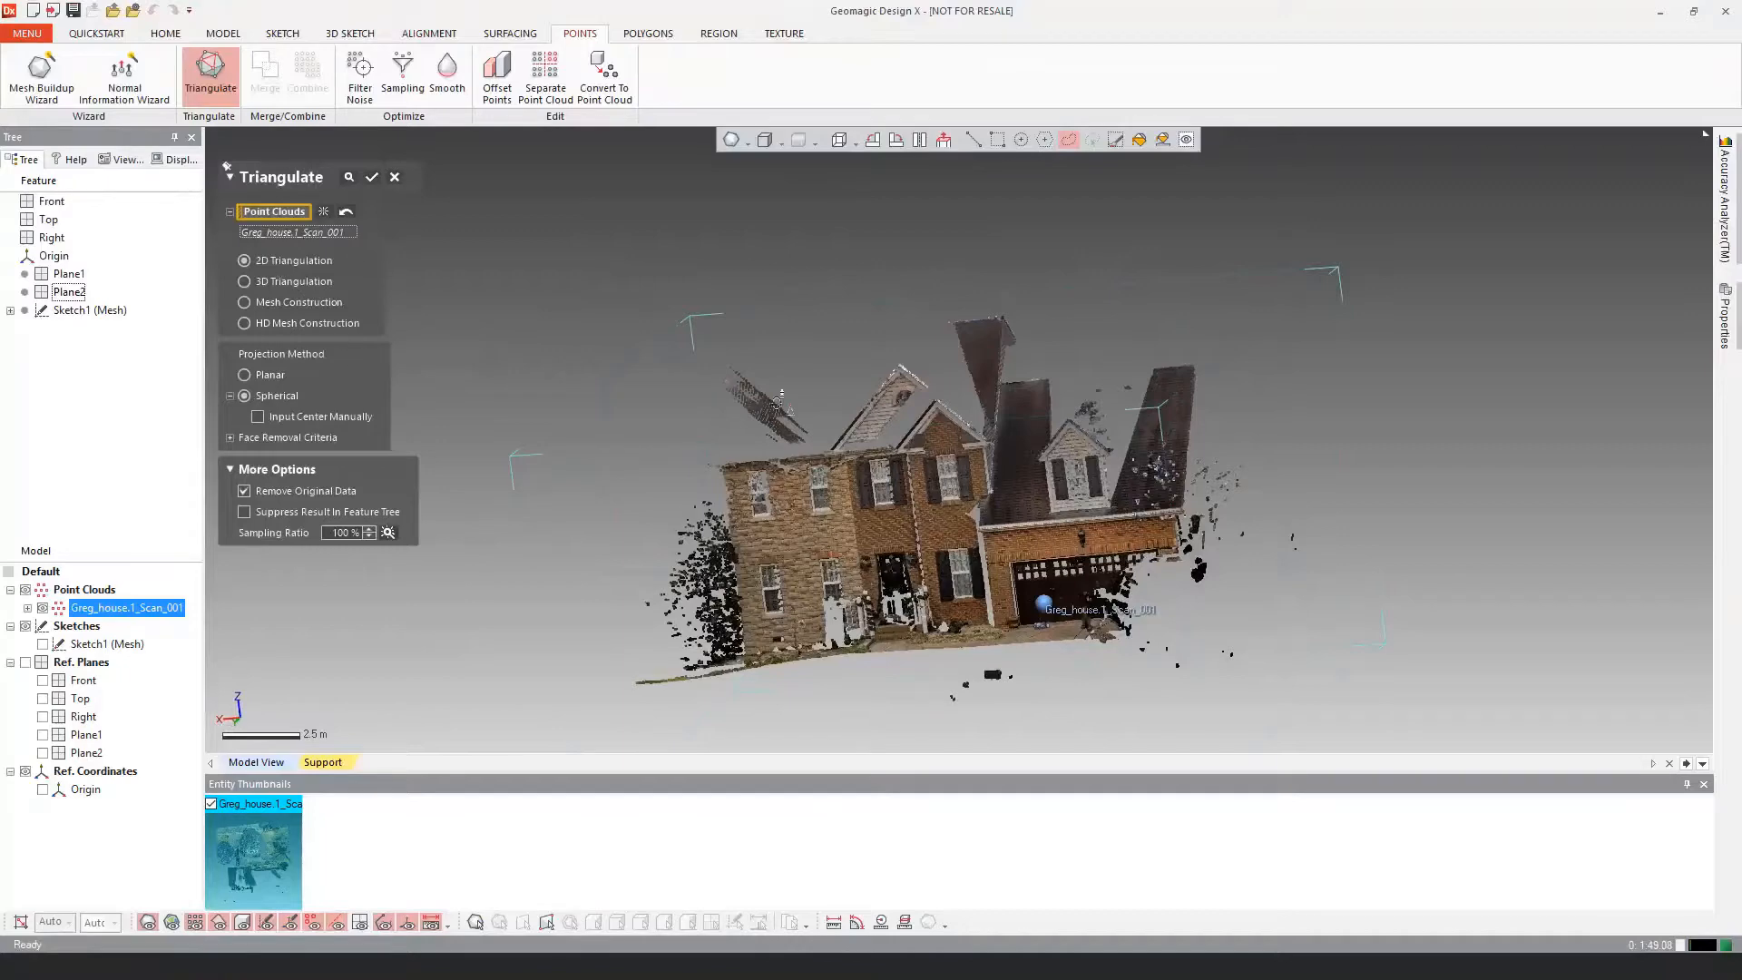
{"action": "right_click_drag", "start_coordinate": [801, 564], "coordinate": [764, 606]}
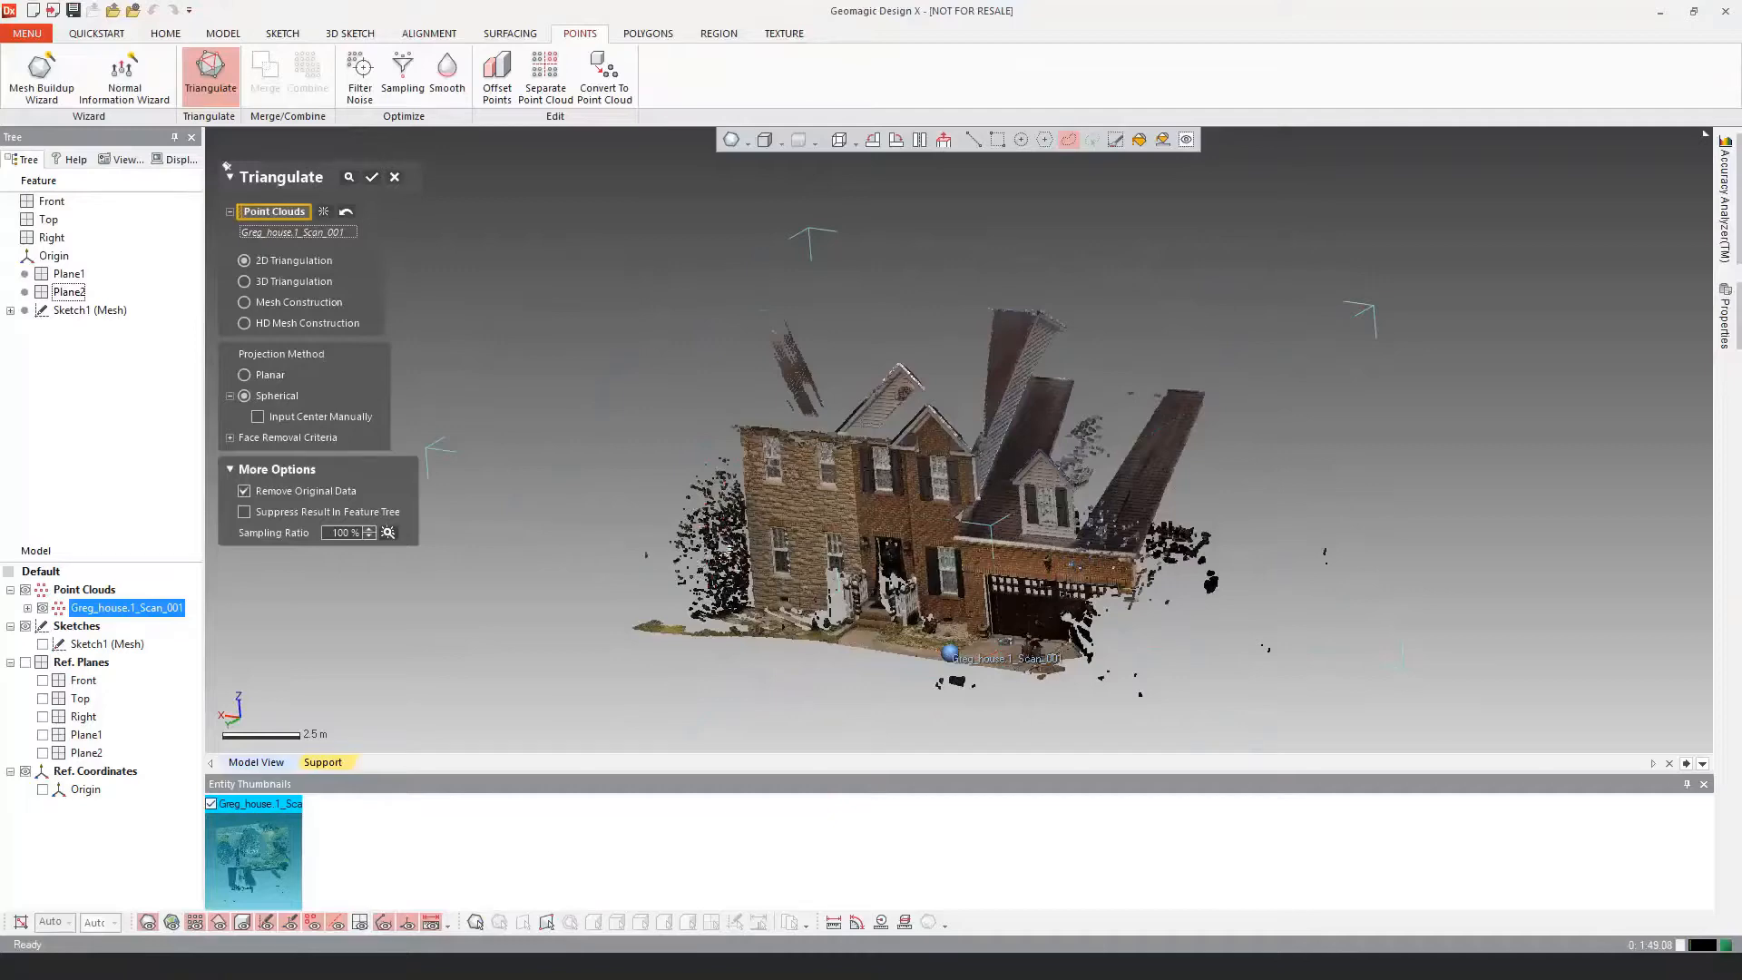
{"action": "right_click_drag", "start_coordinate": [718, 551], "coordinate": [747, 535]}
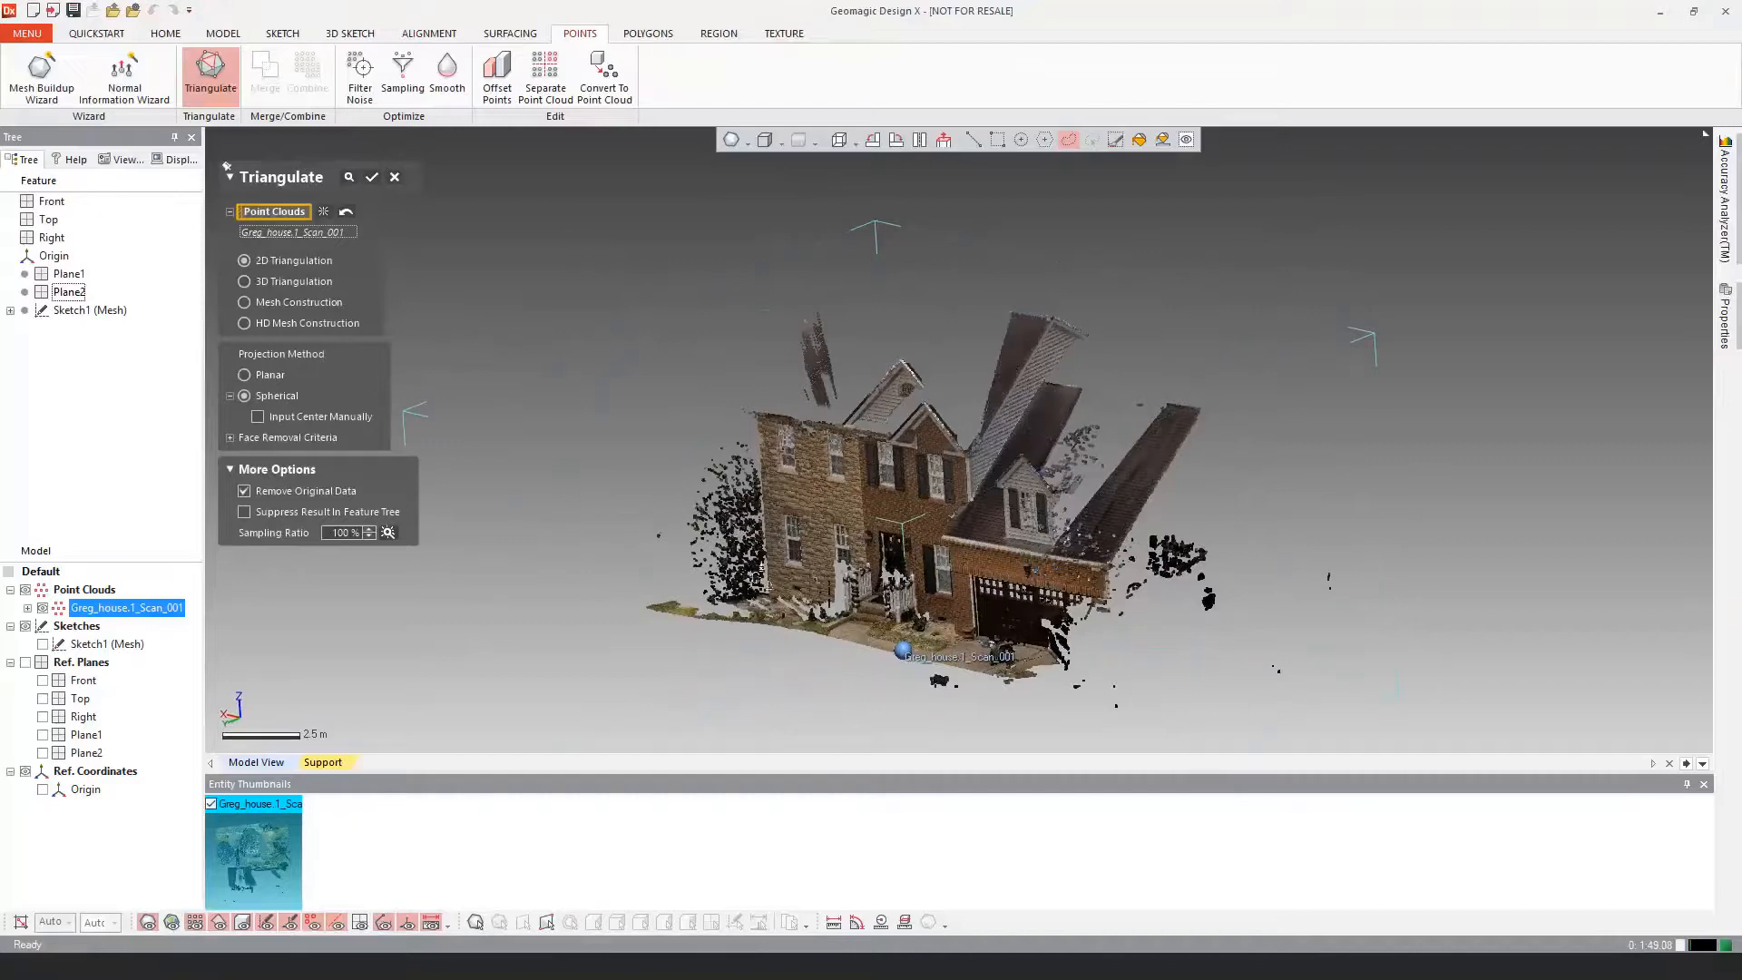
{"action": "right_click_drag", "start_coordinate": [911, 572], "coordinate": [941, 480]}
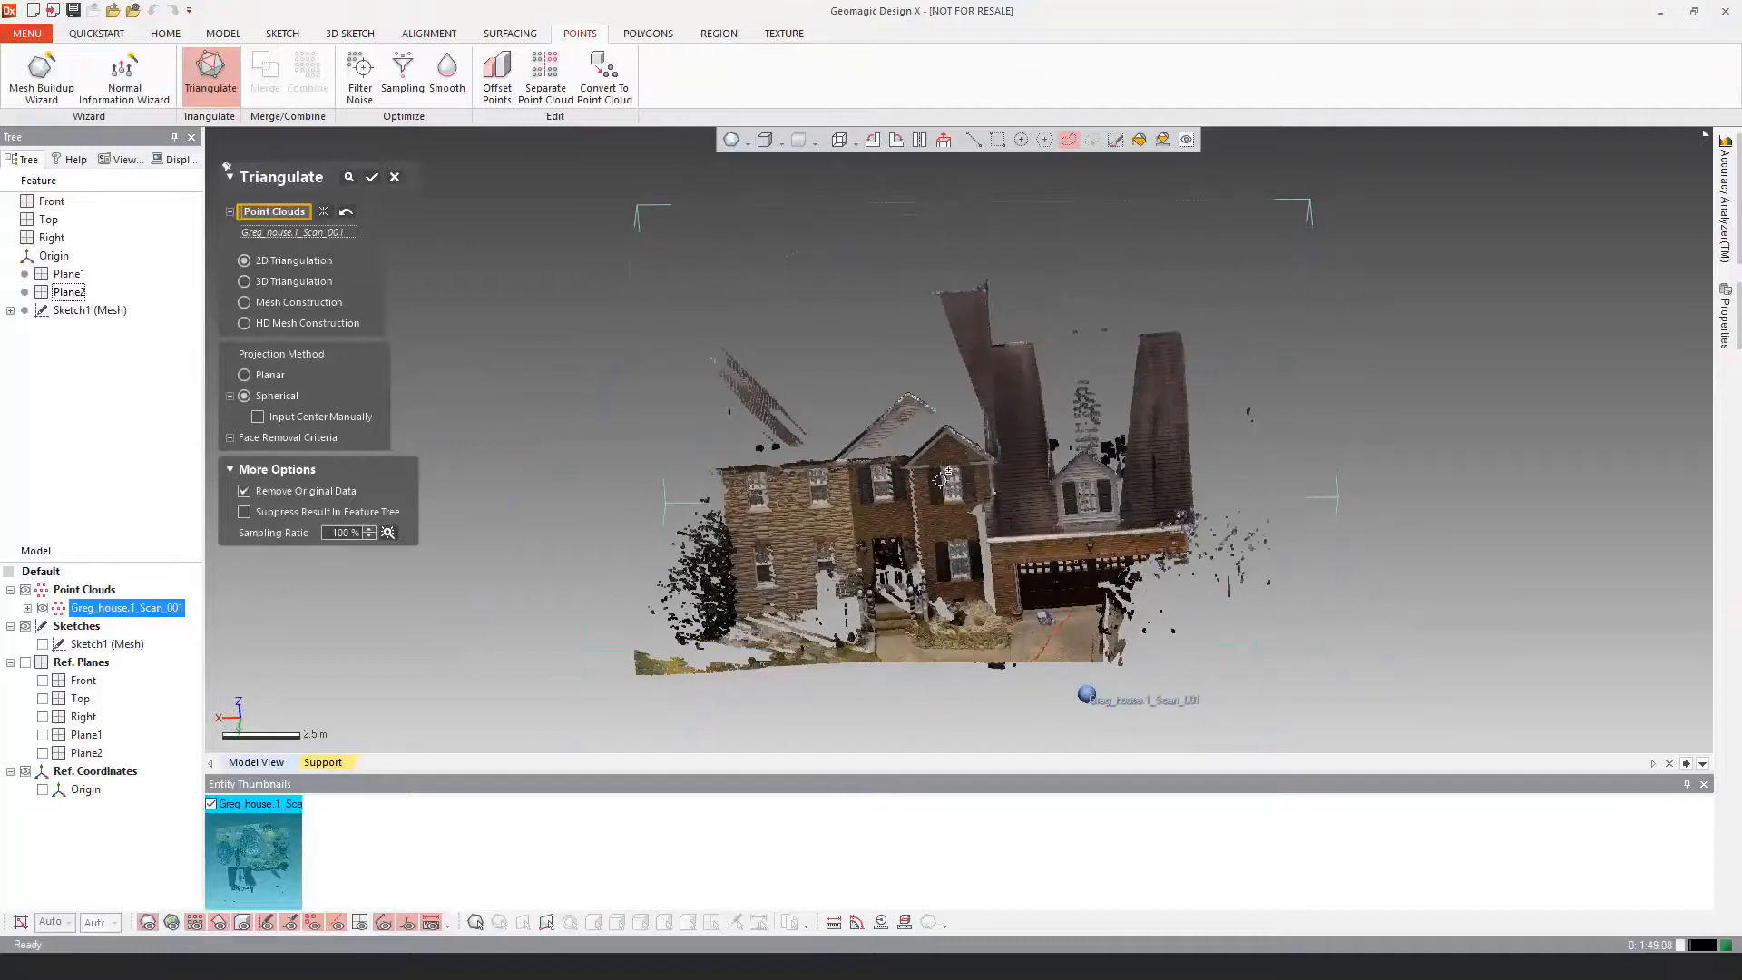